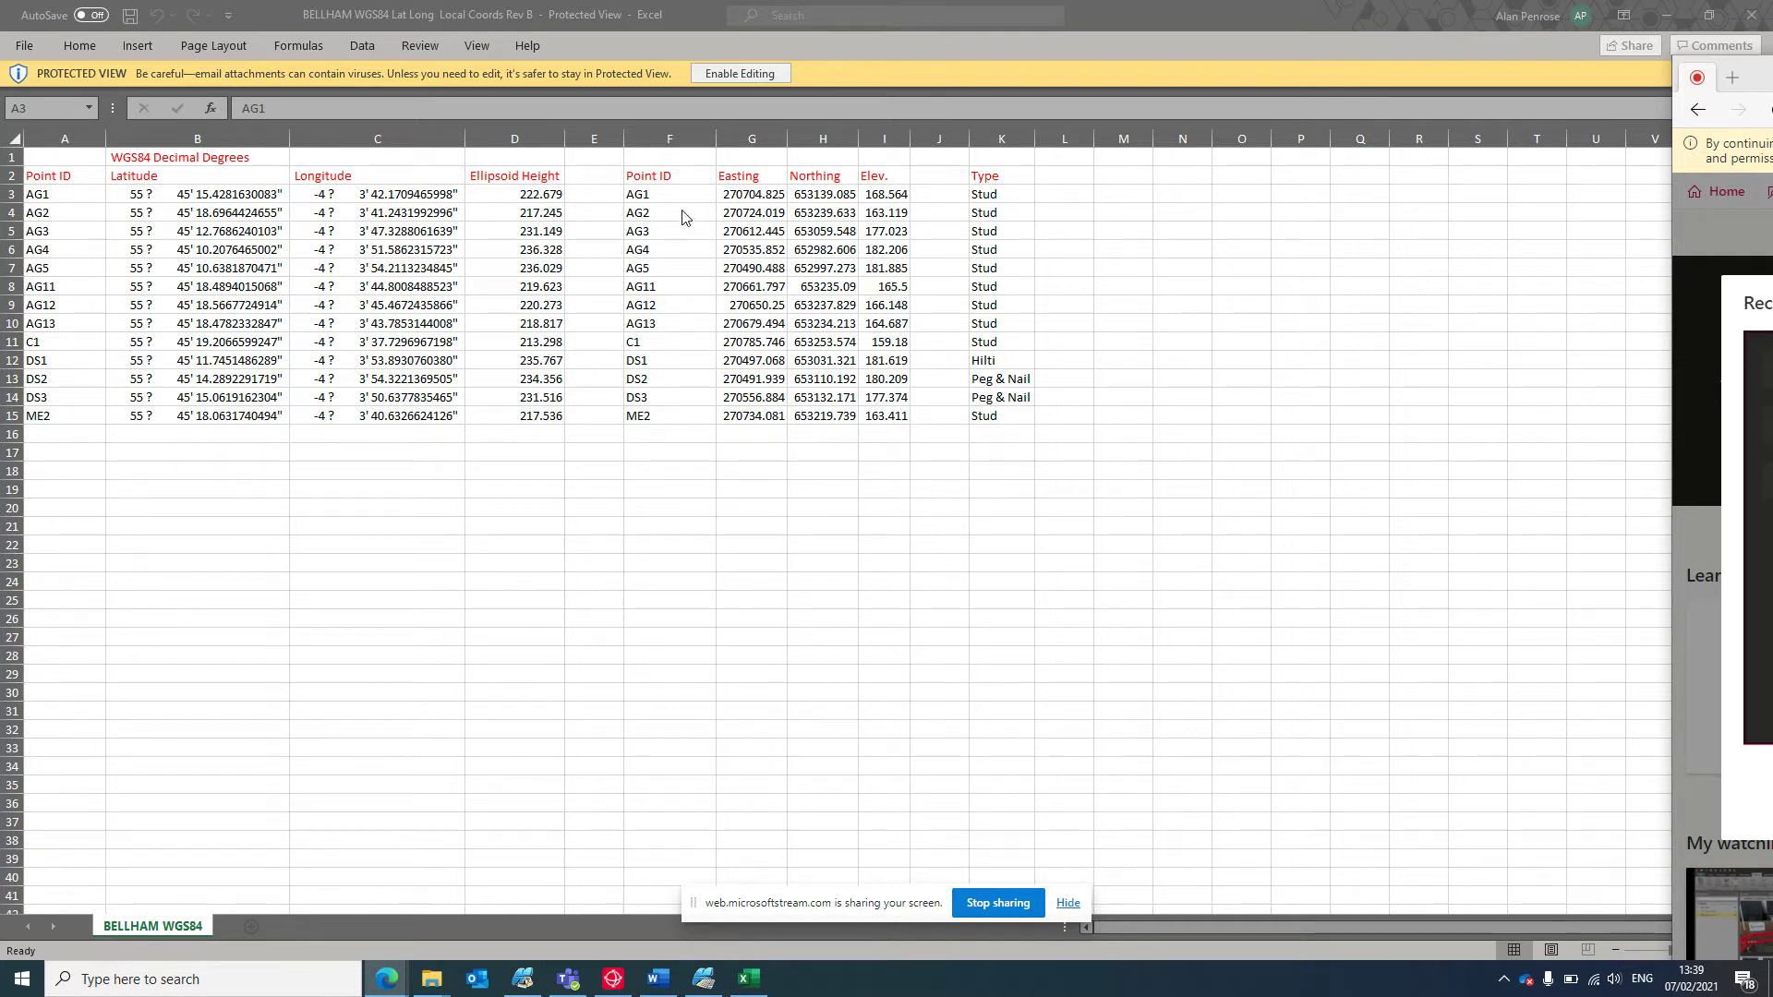
Copy the point ID, easting, northing and elevation block F3:I15.
drag(652, 197, 894, 409)
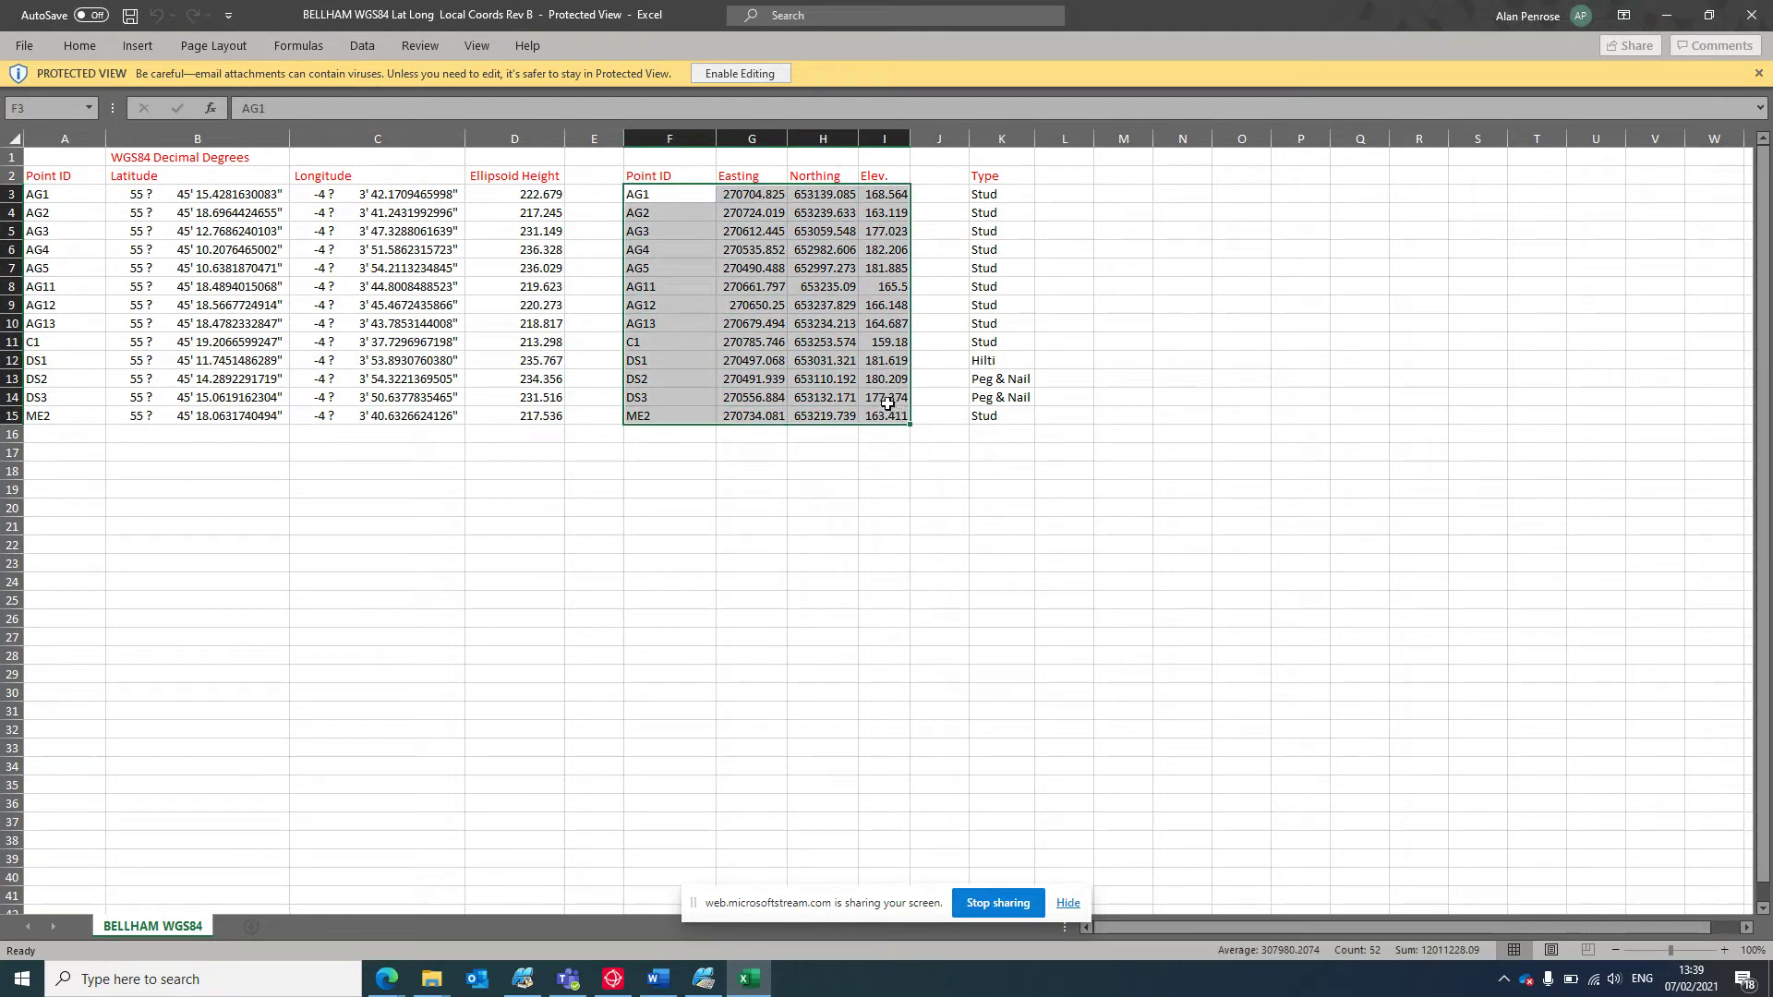
click(125, 201)
drag(126, 202, 534, 425)
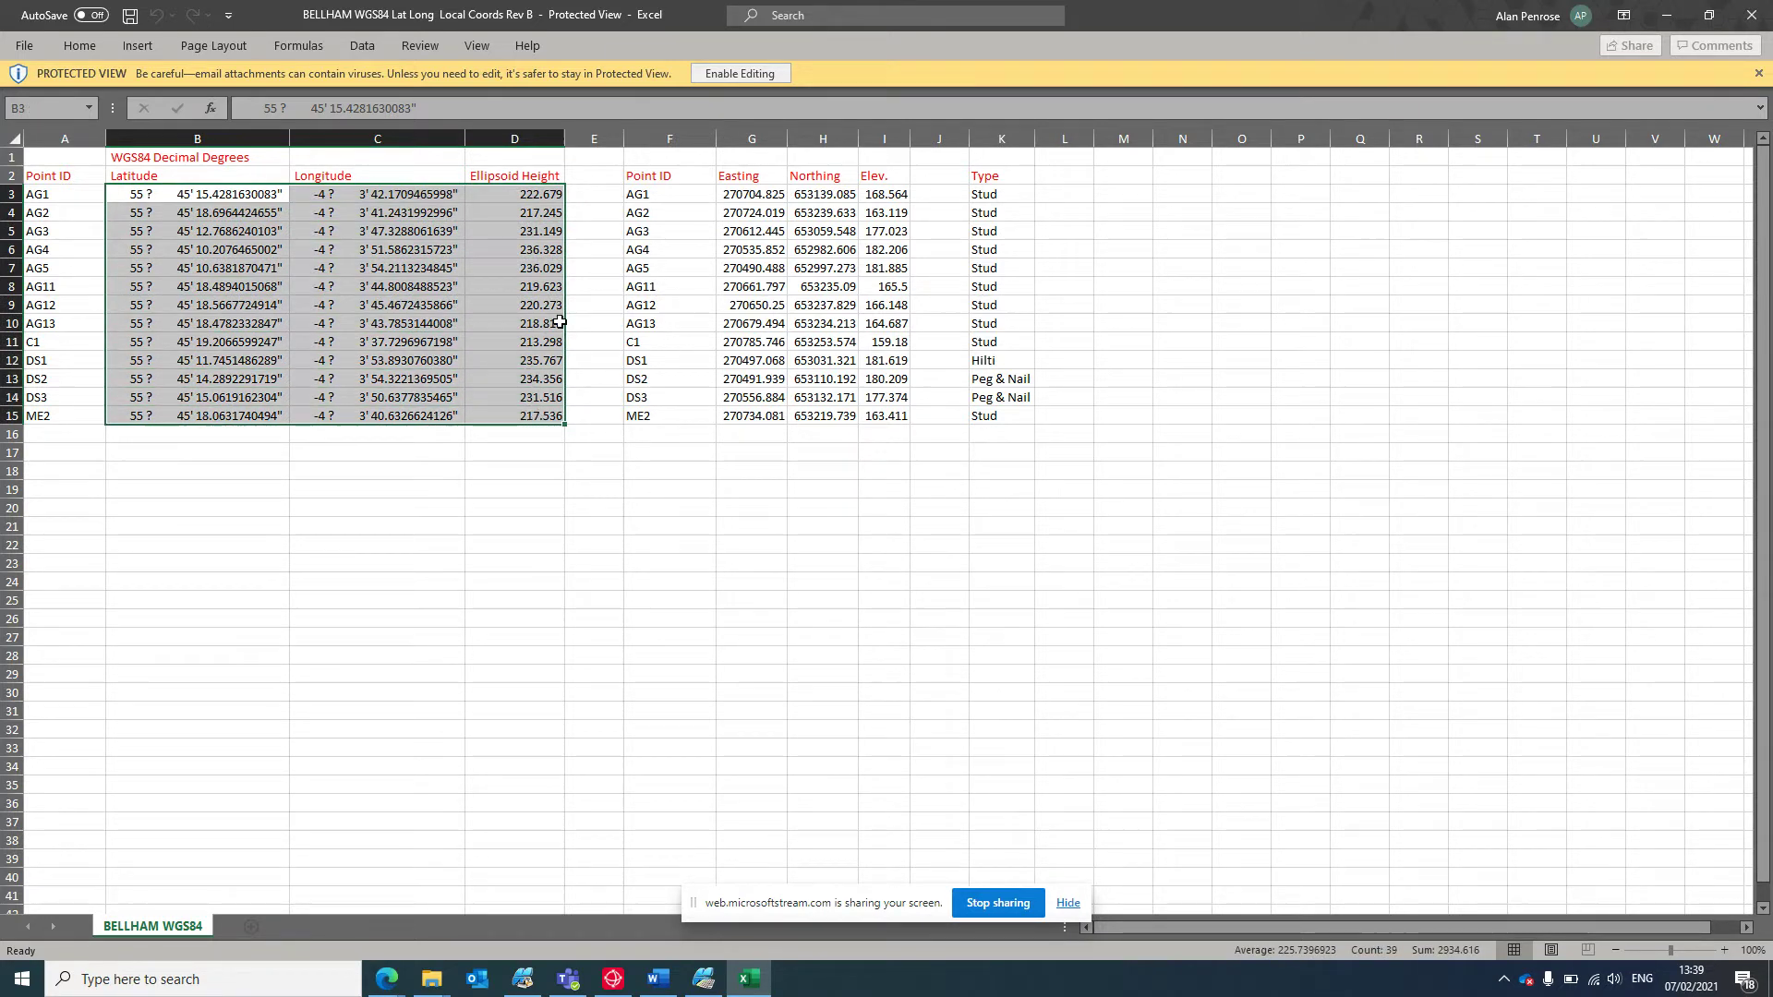
click(662, 195)
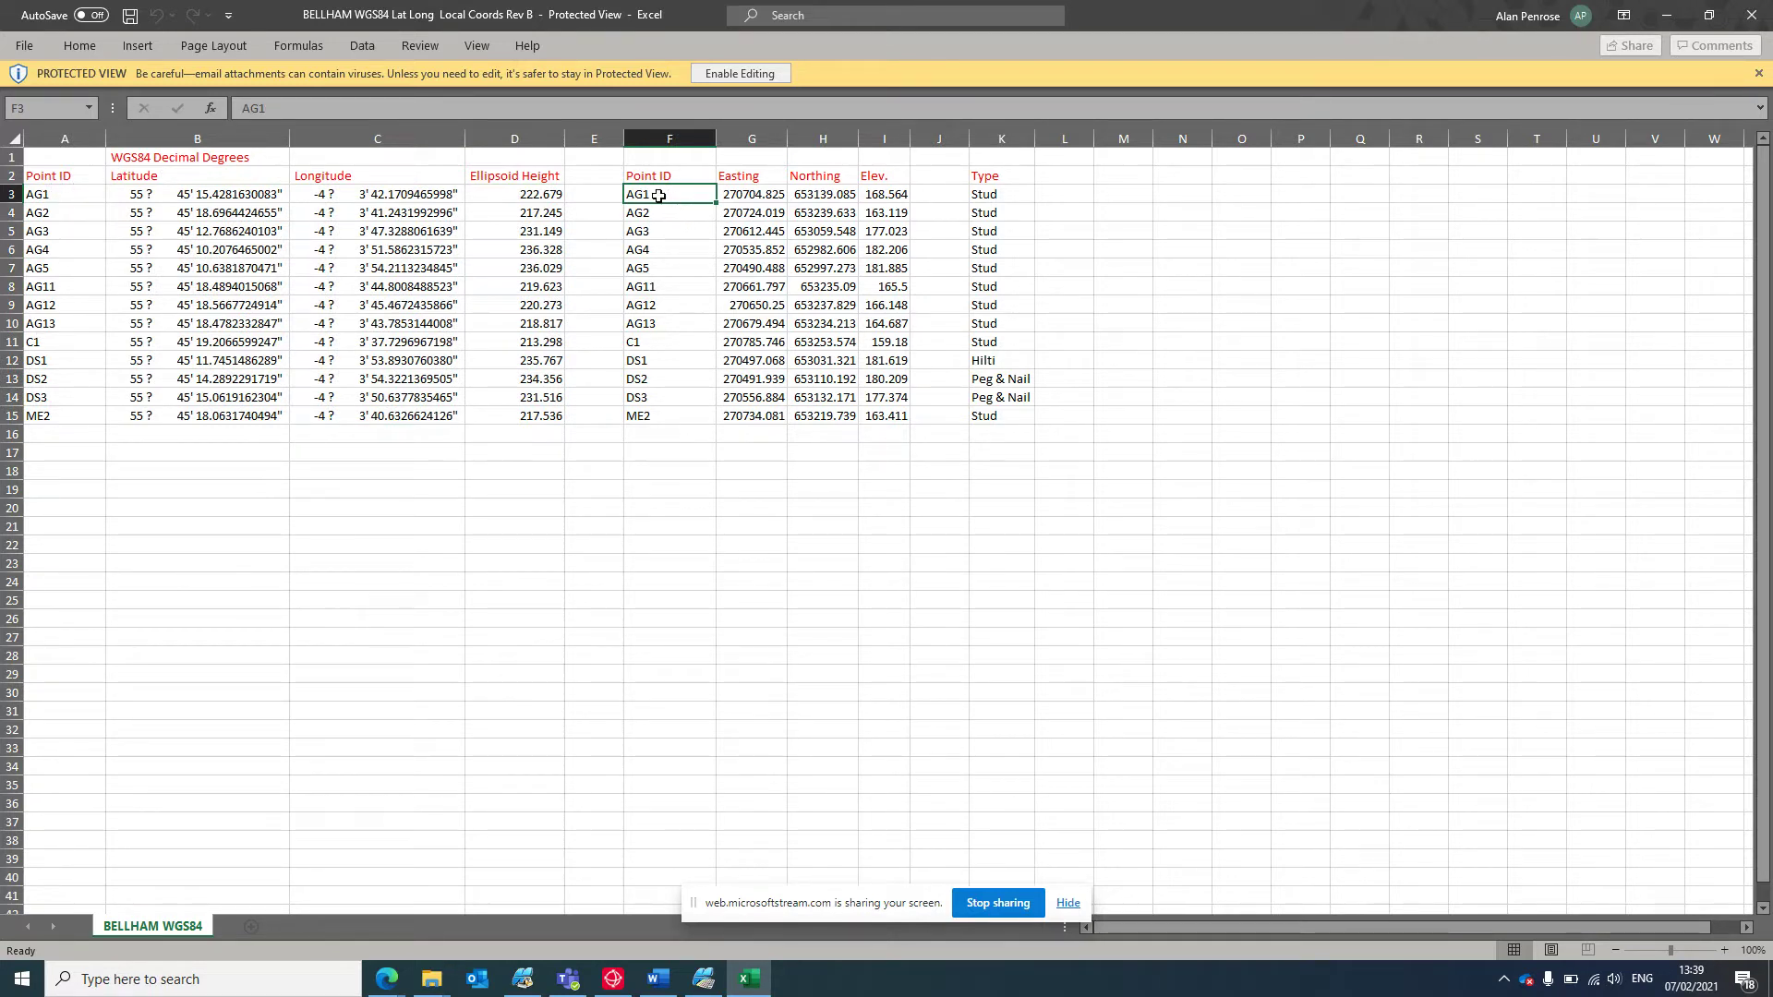
drag(707, 196, 891, 406)
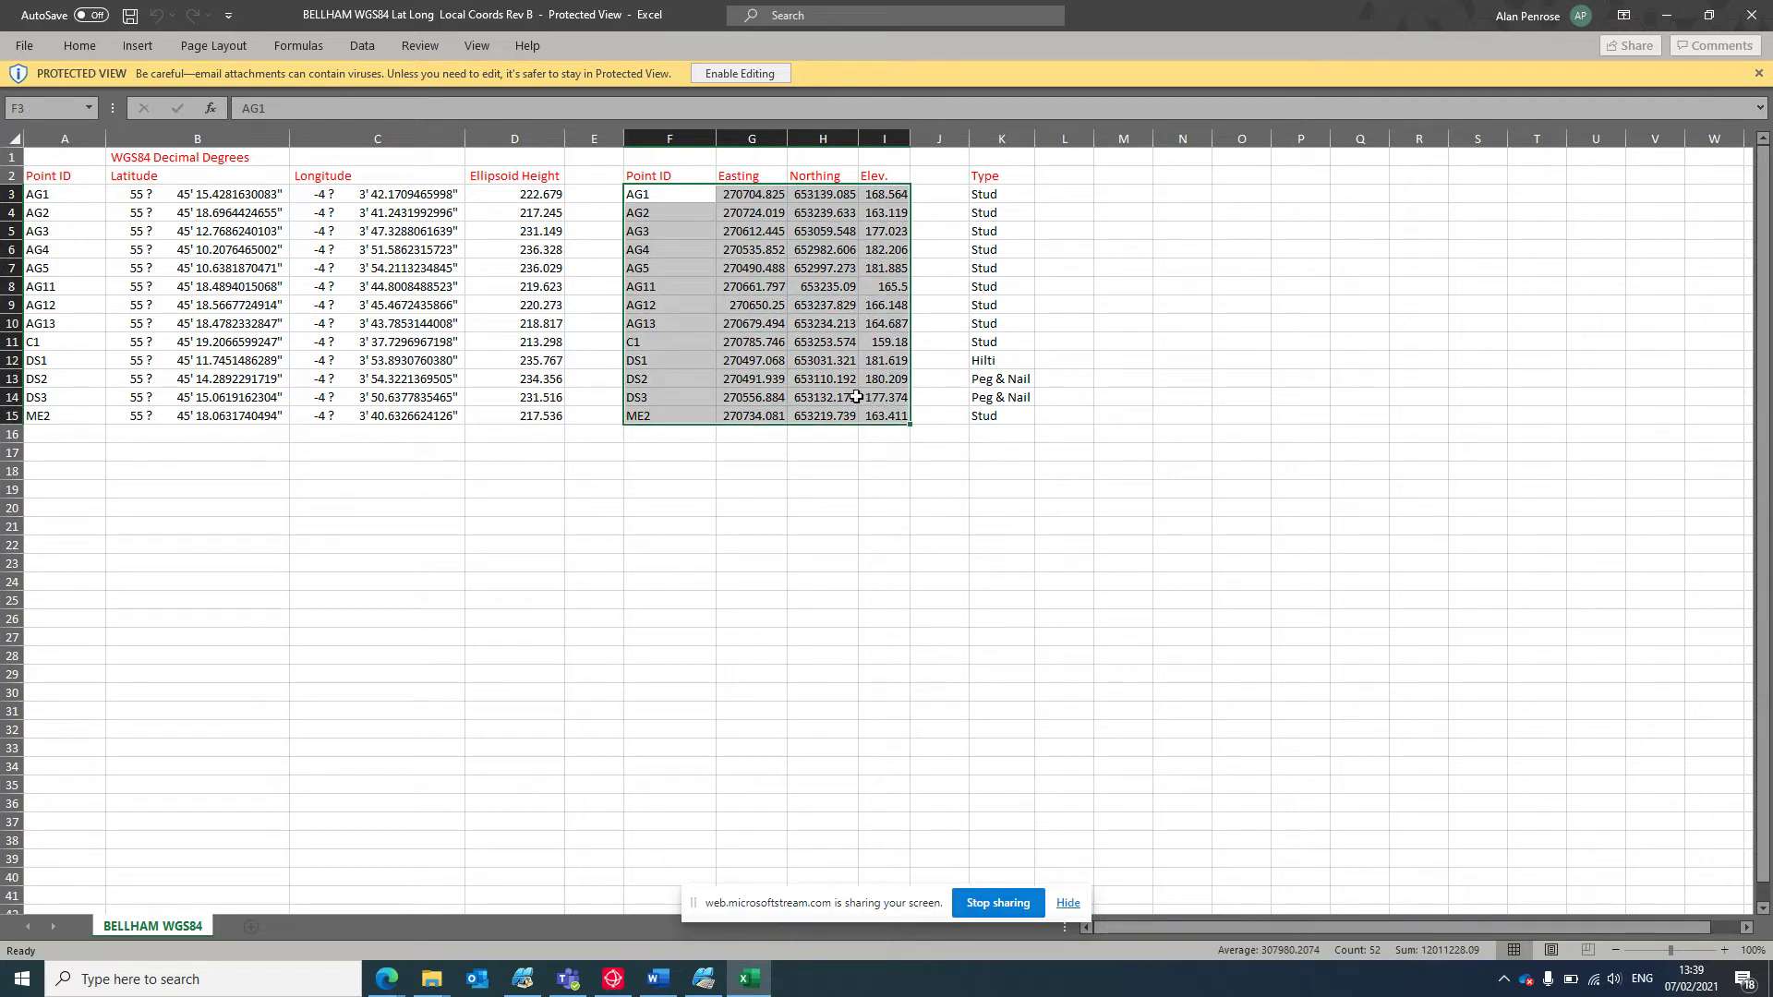
right_click(821, 392)
click(877, 433)
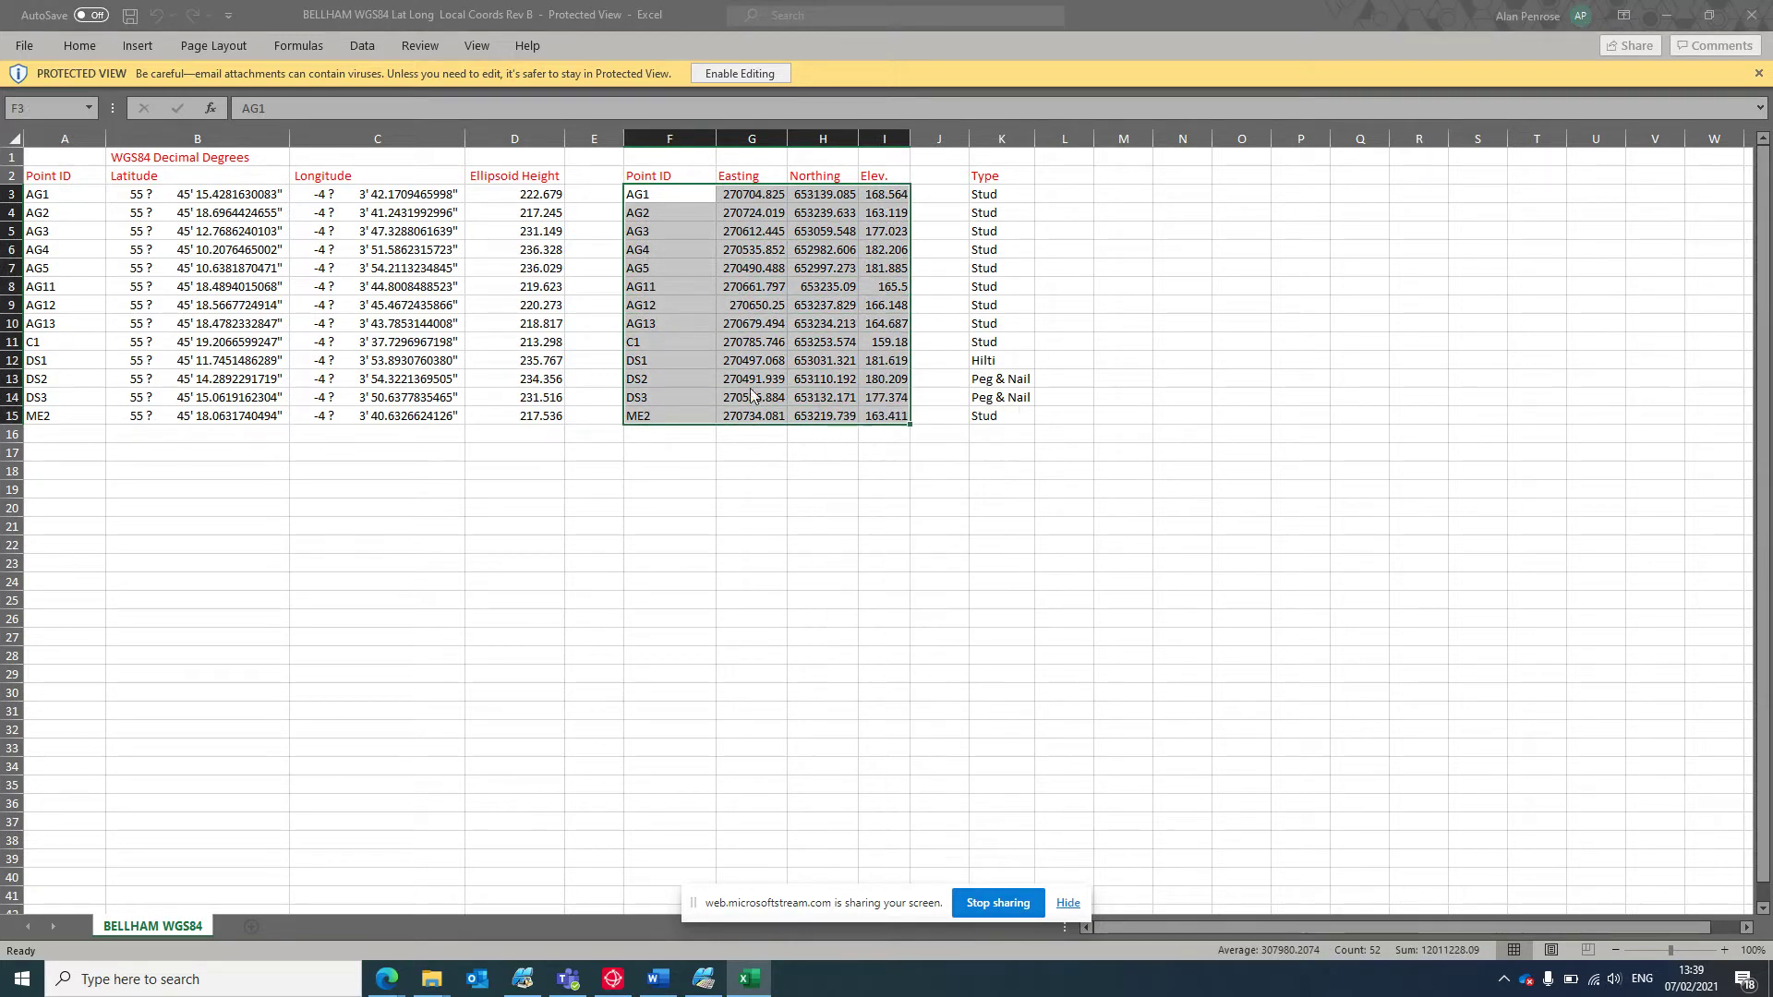
Try pasting the block at A18, find paste unavailable, and enable editing of the workbook.
click(80, 472)
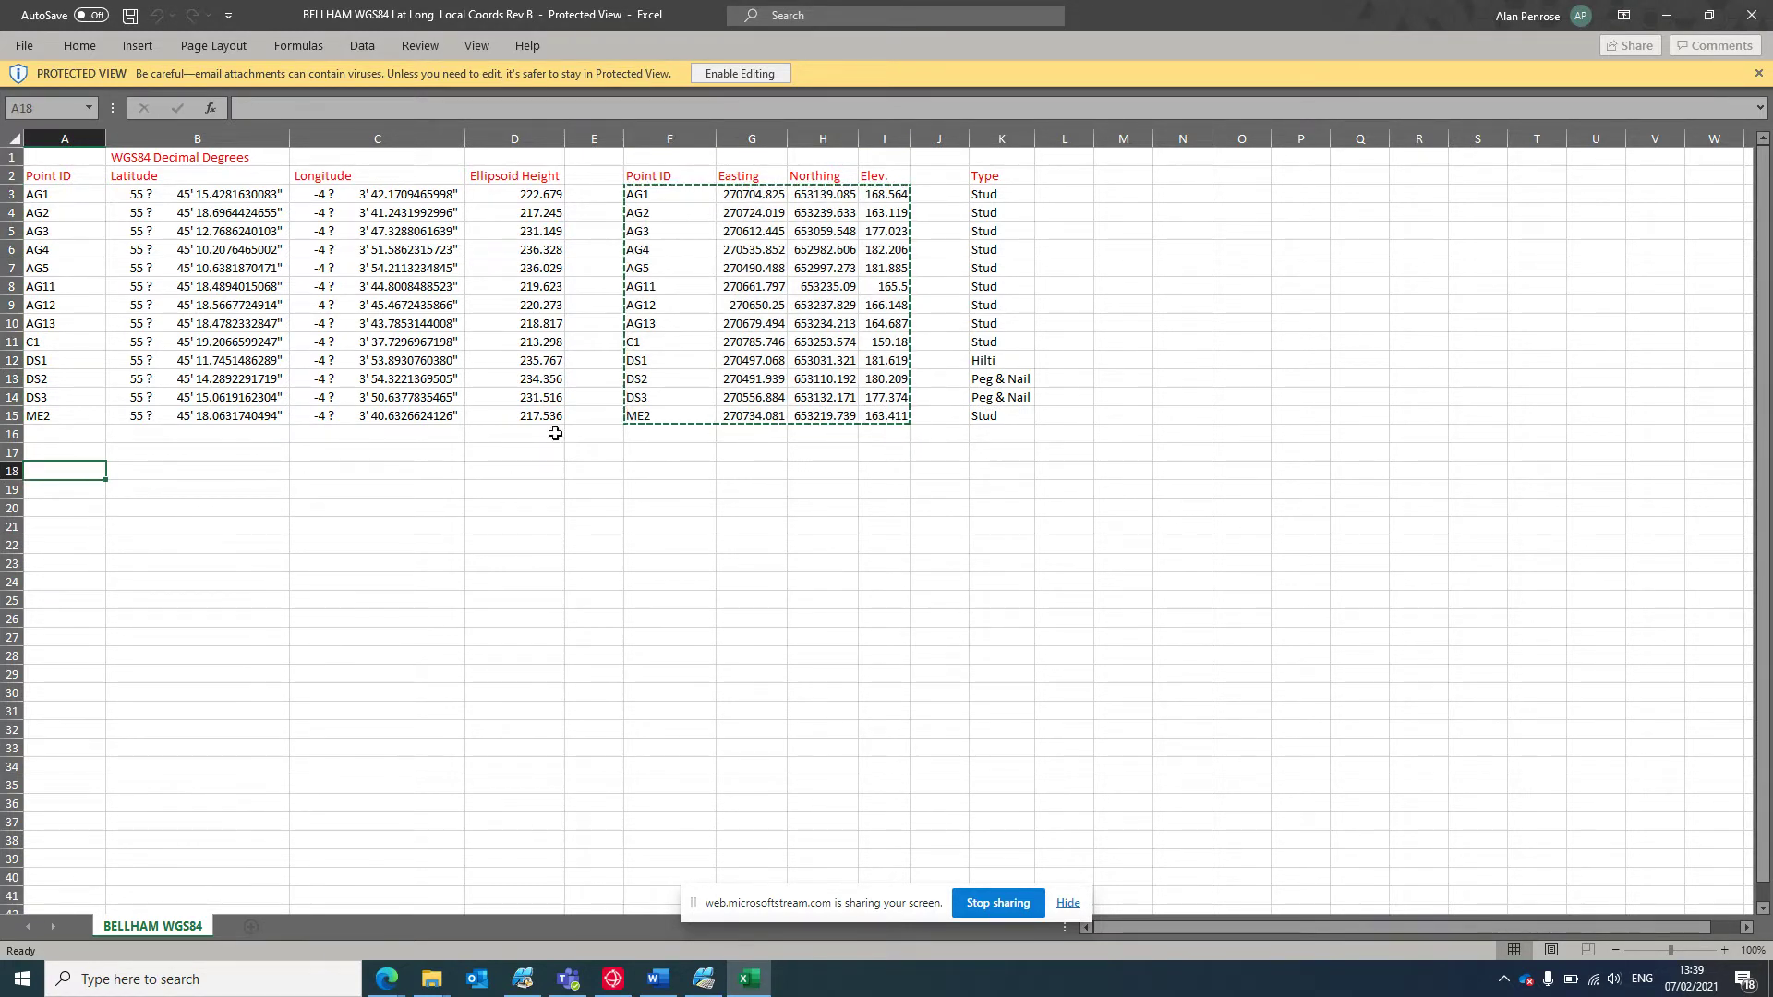
click(725, 277)
click(677, 213)
right_click(676, 213)
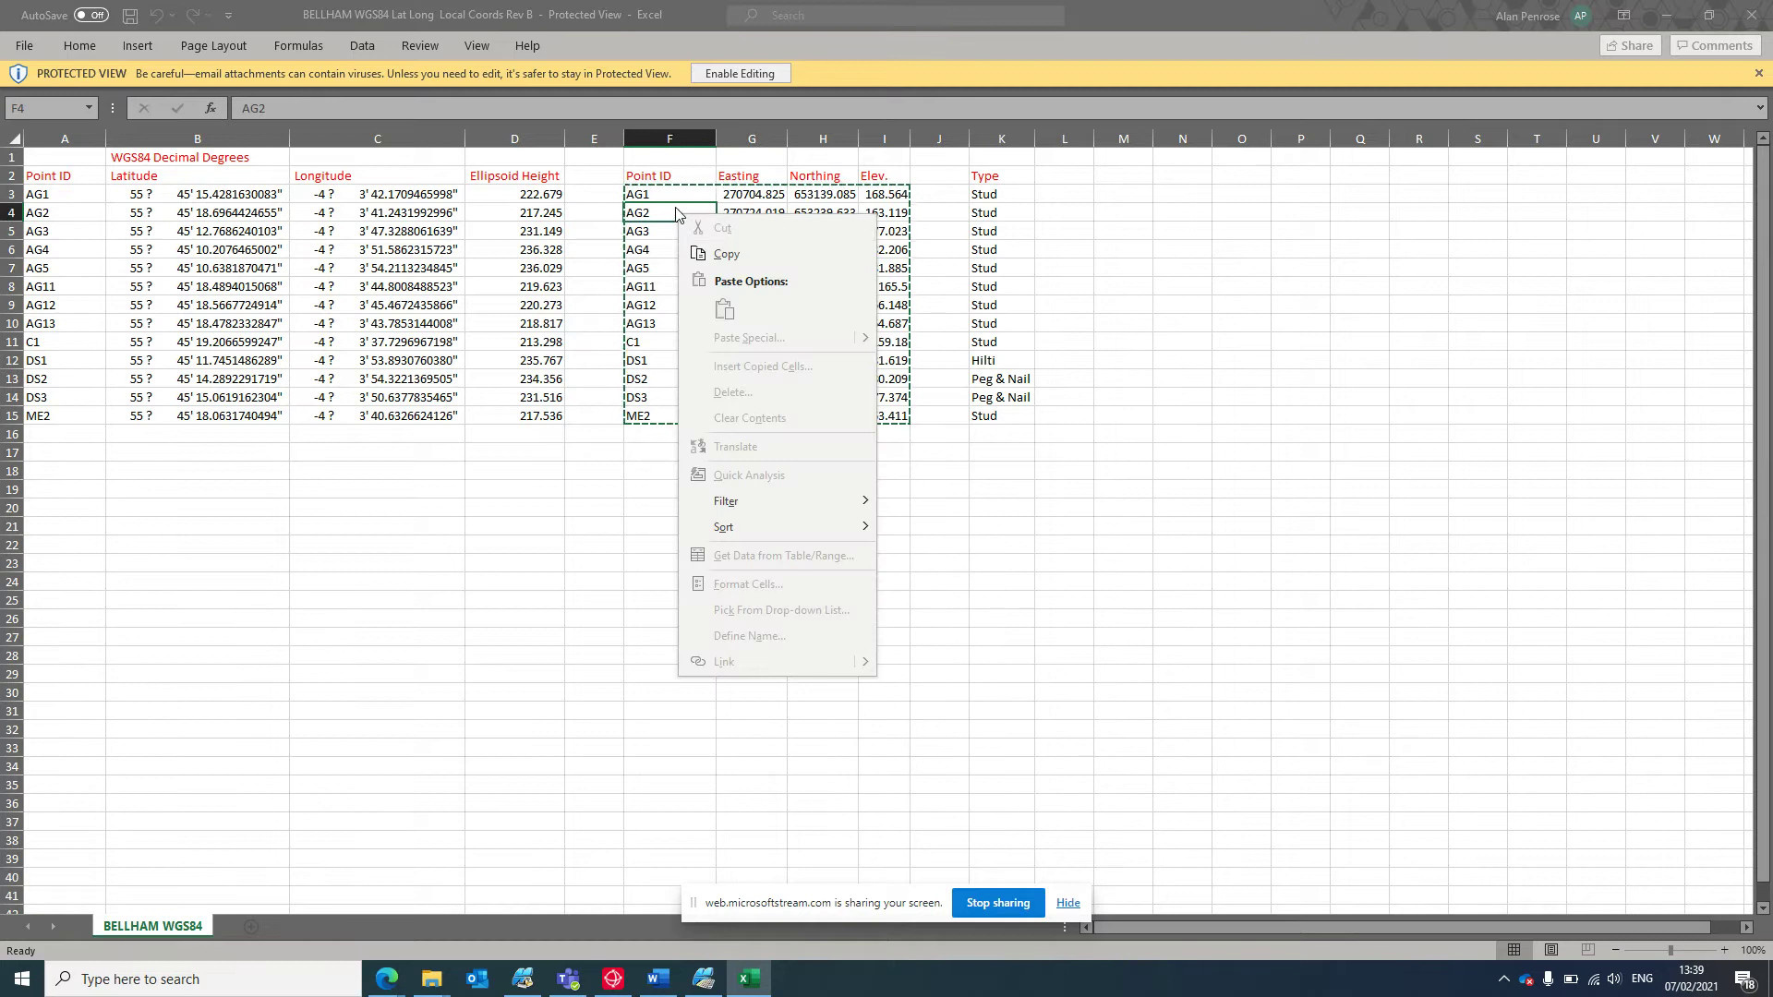
drag(670, 196, 745, 192)
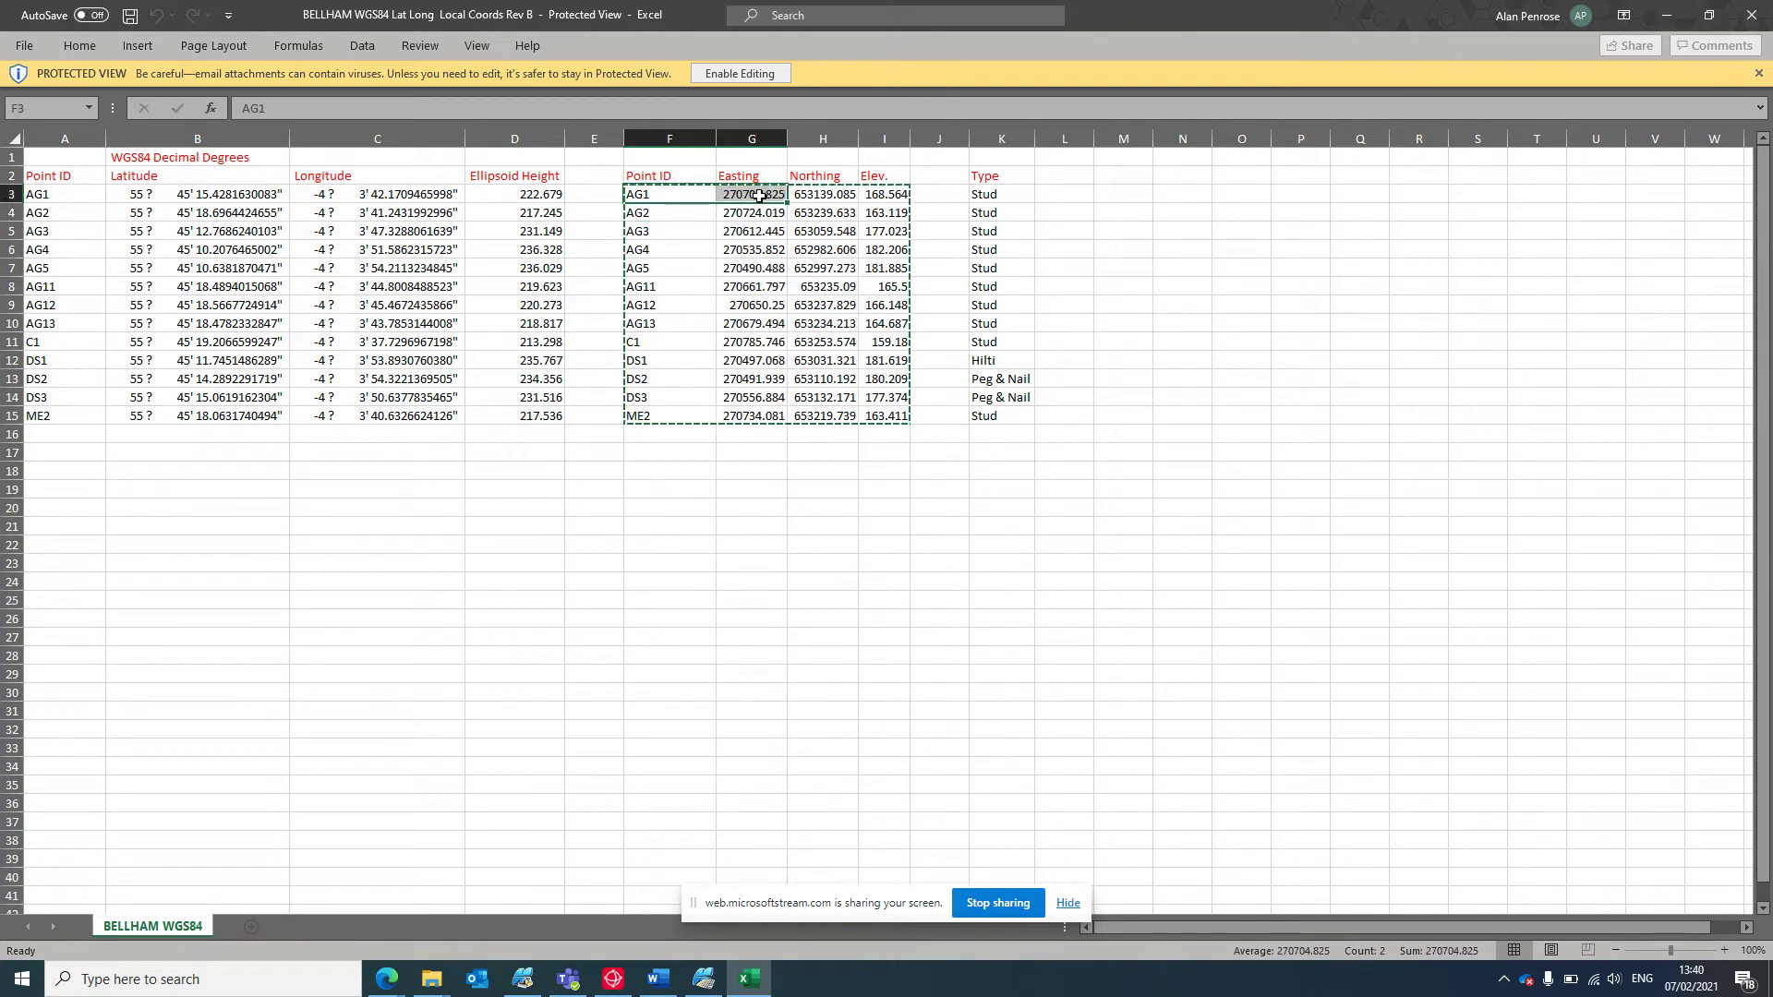
click(769, 74)
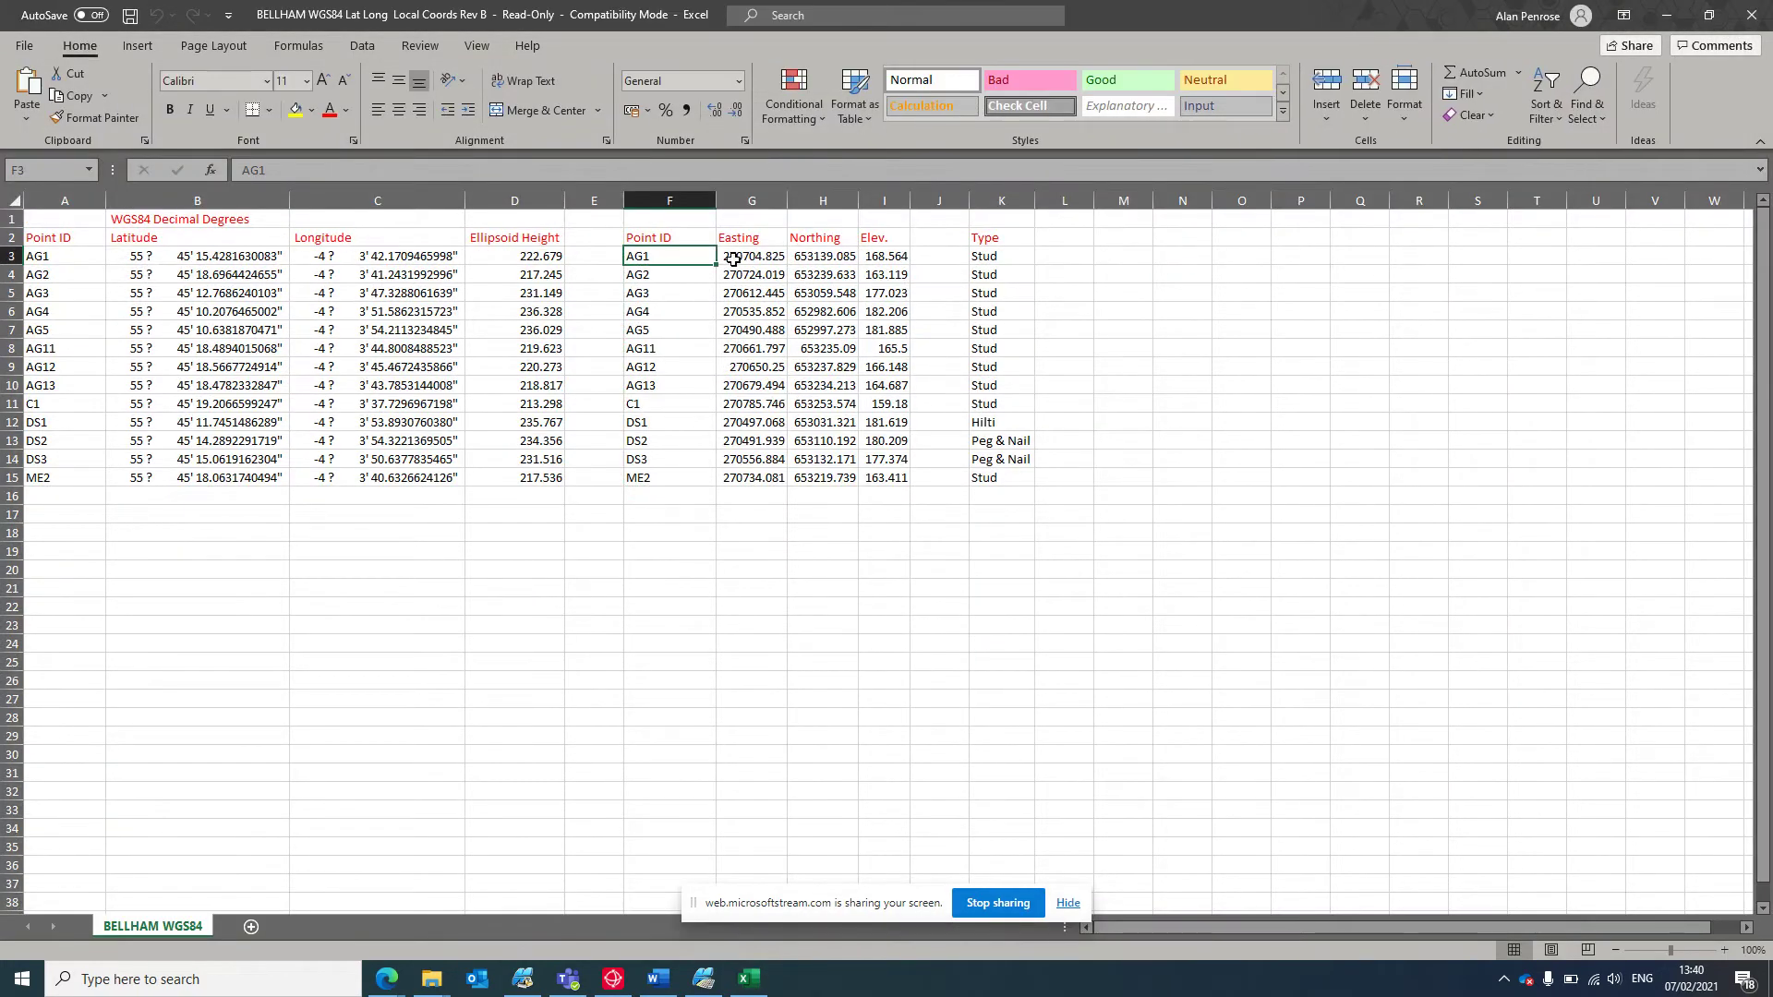
Cut F3:I15 and paste the point IDs, eastings, northings and elevations starting at A18.
click(754, 258)
drag(685, 260, 893, 477)
right_click(834, 414)
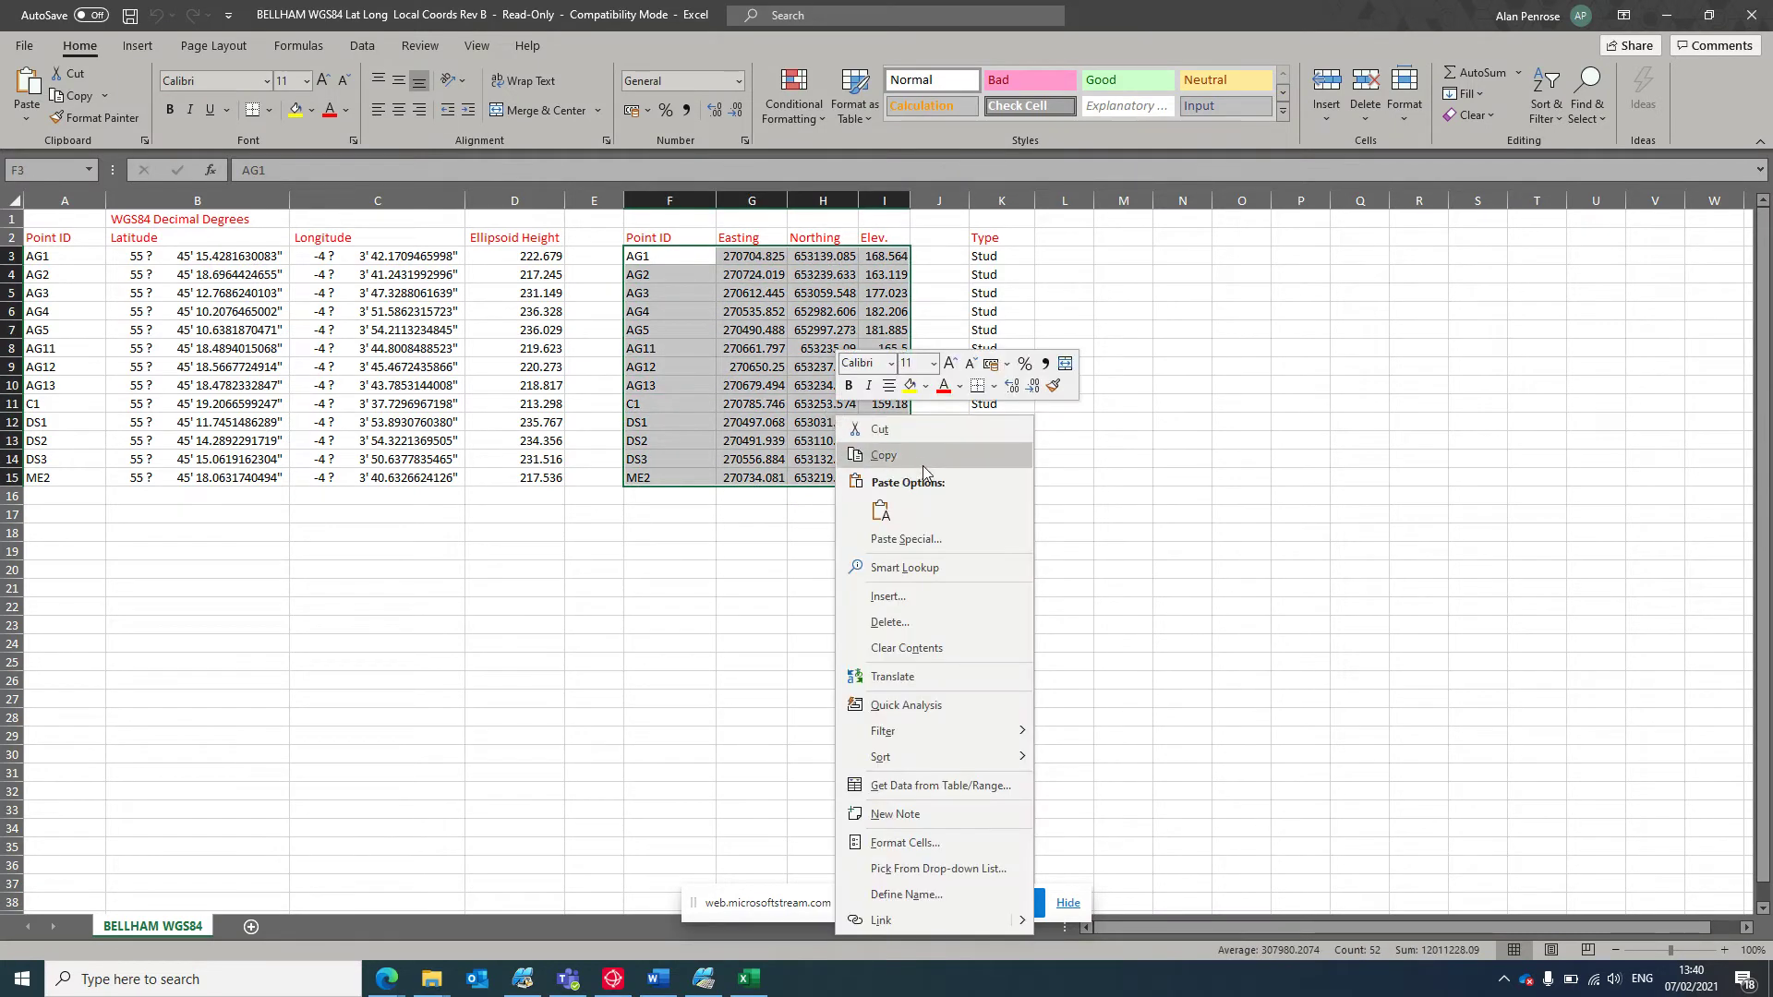
click(912, 442)
click(83, 534)
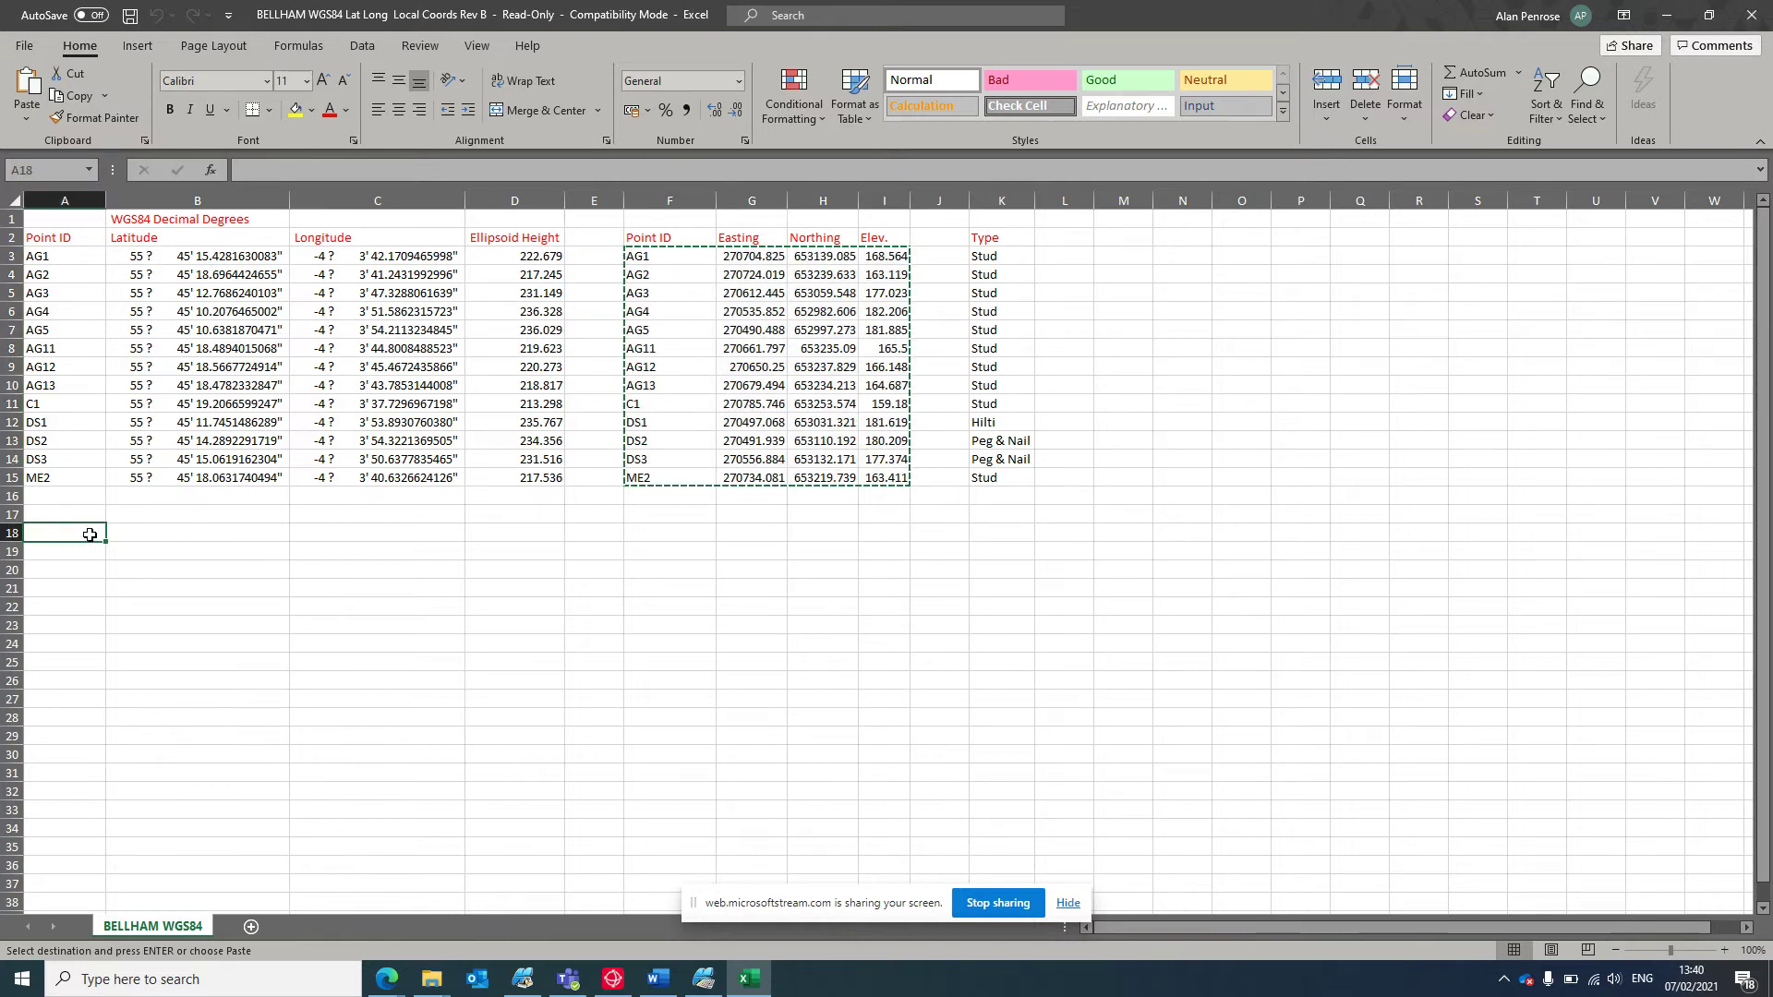
right_click(92, 535)
click(136, 140)
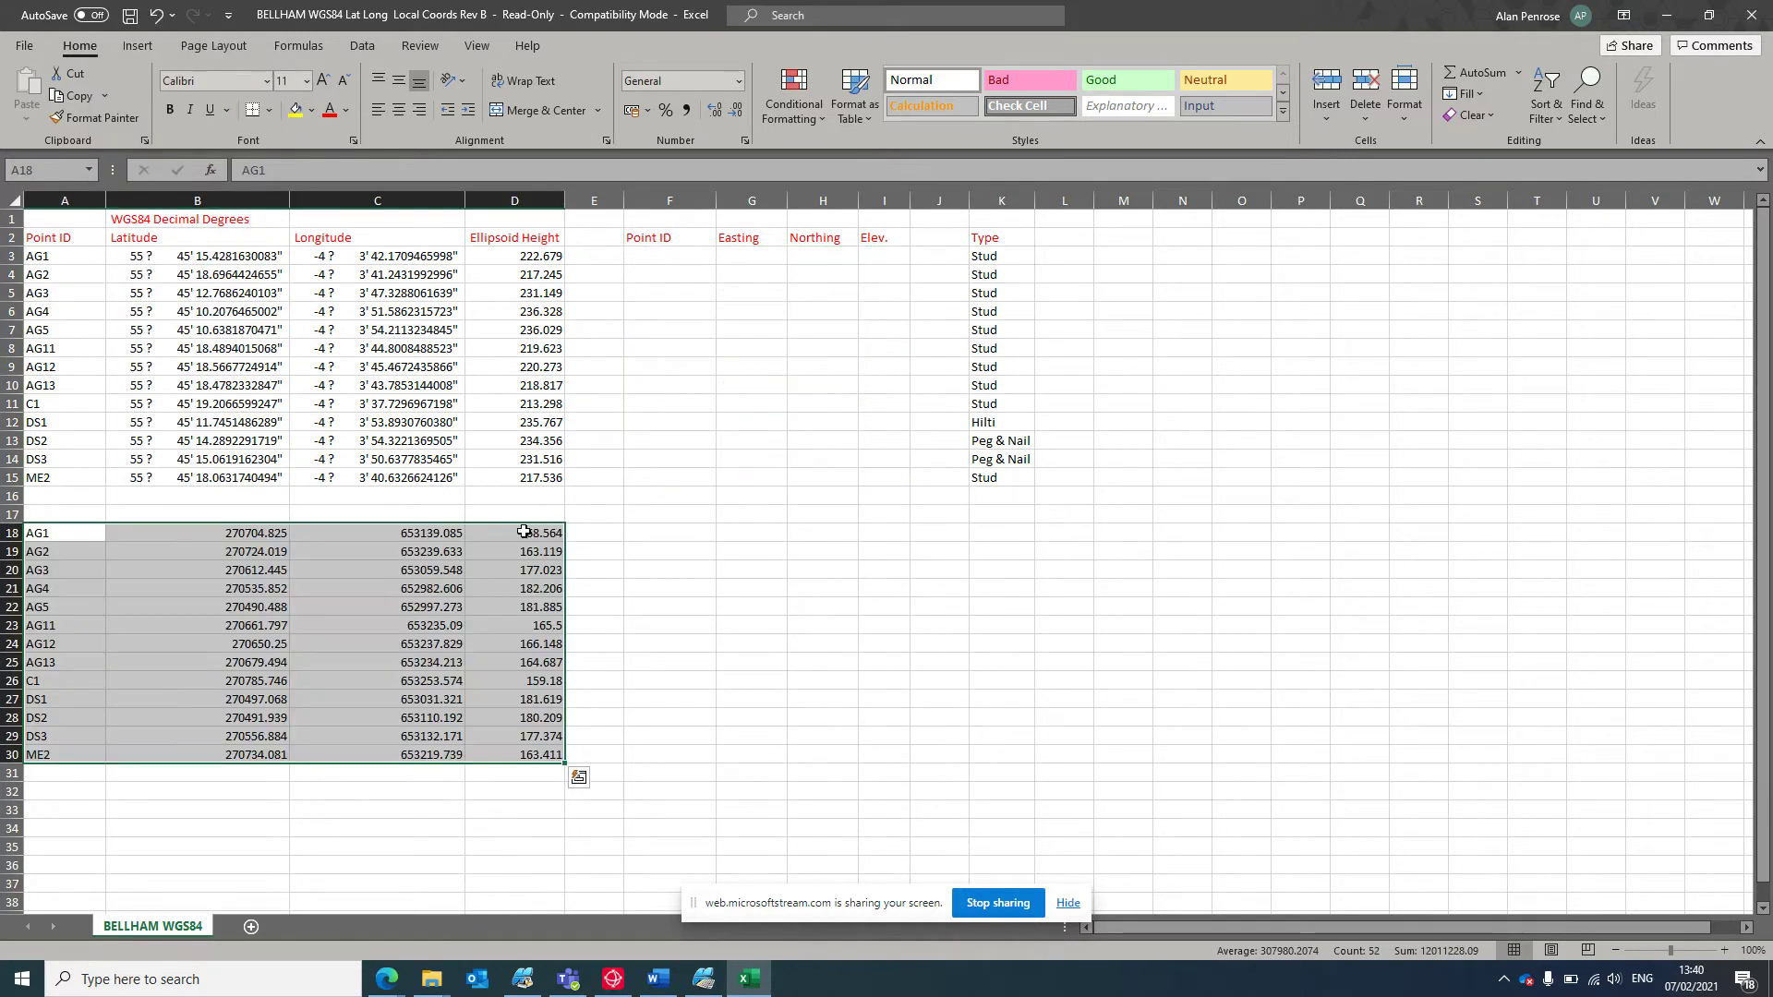
click(647, 552)
drag(615, 534, 742, 533)
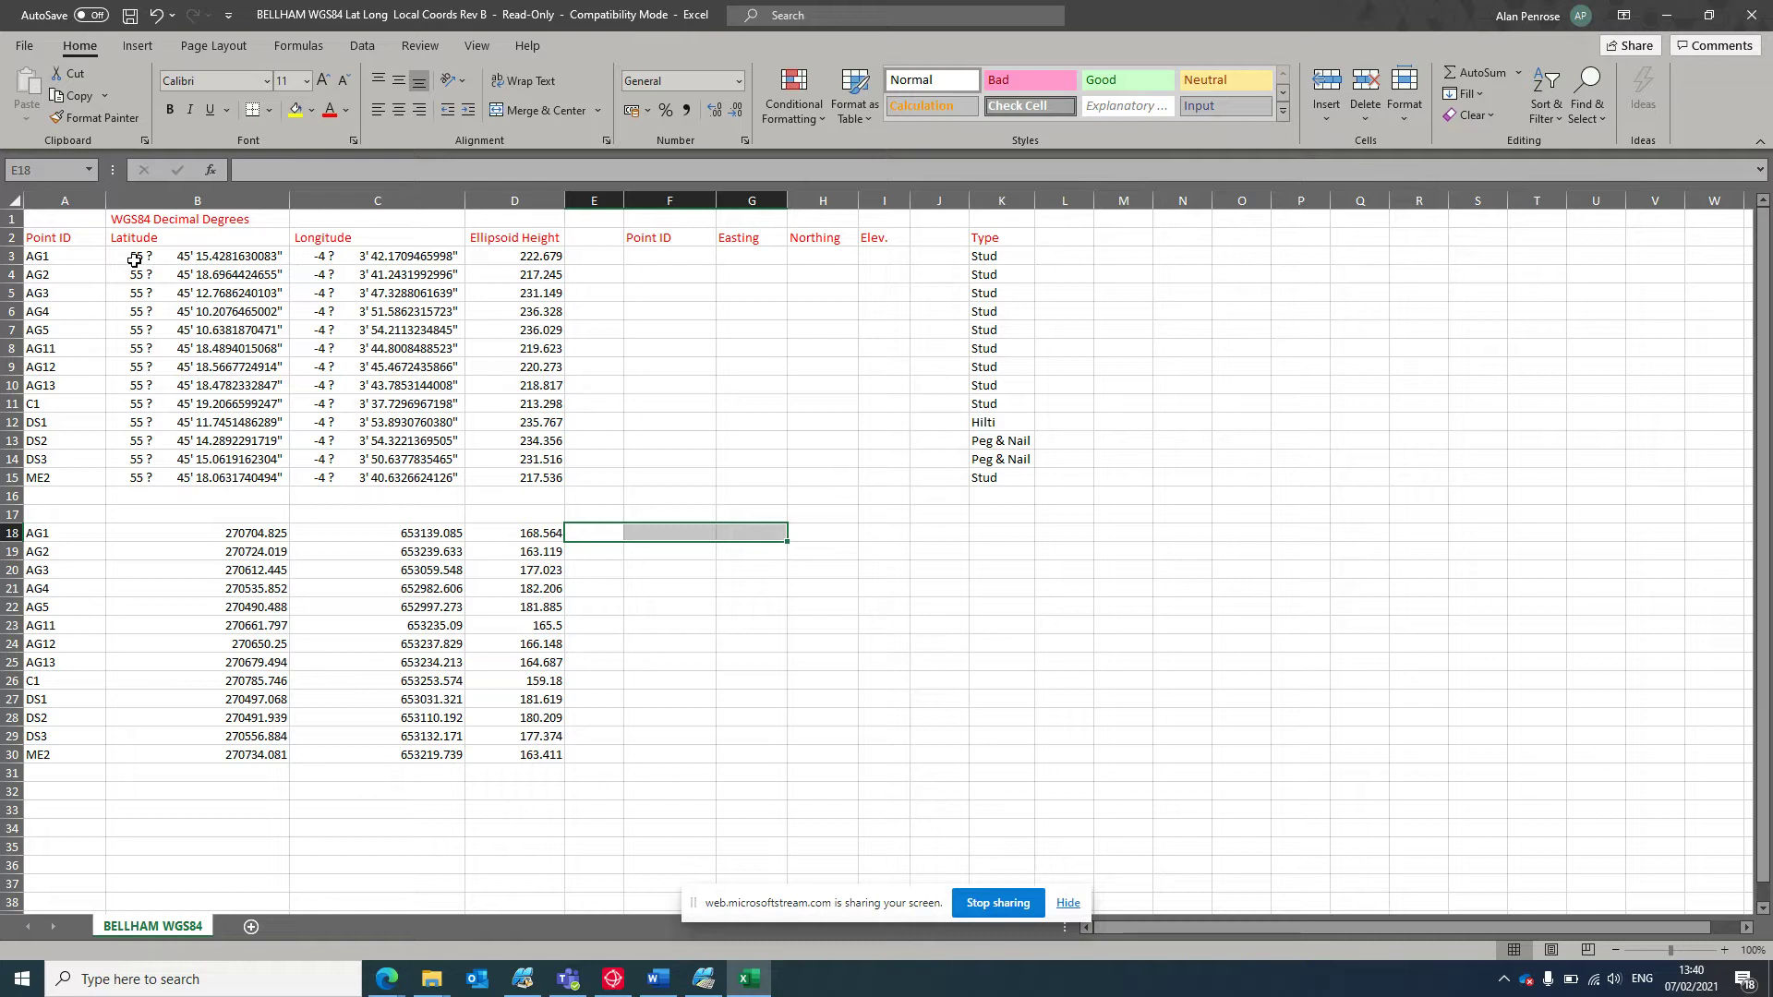
Enter AG1's latitude 55.45154281630083 in E18 and widen column E to display it.
click(594, 535)
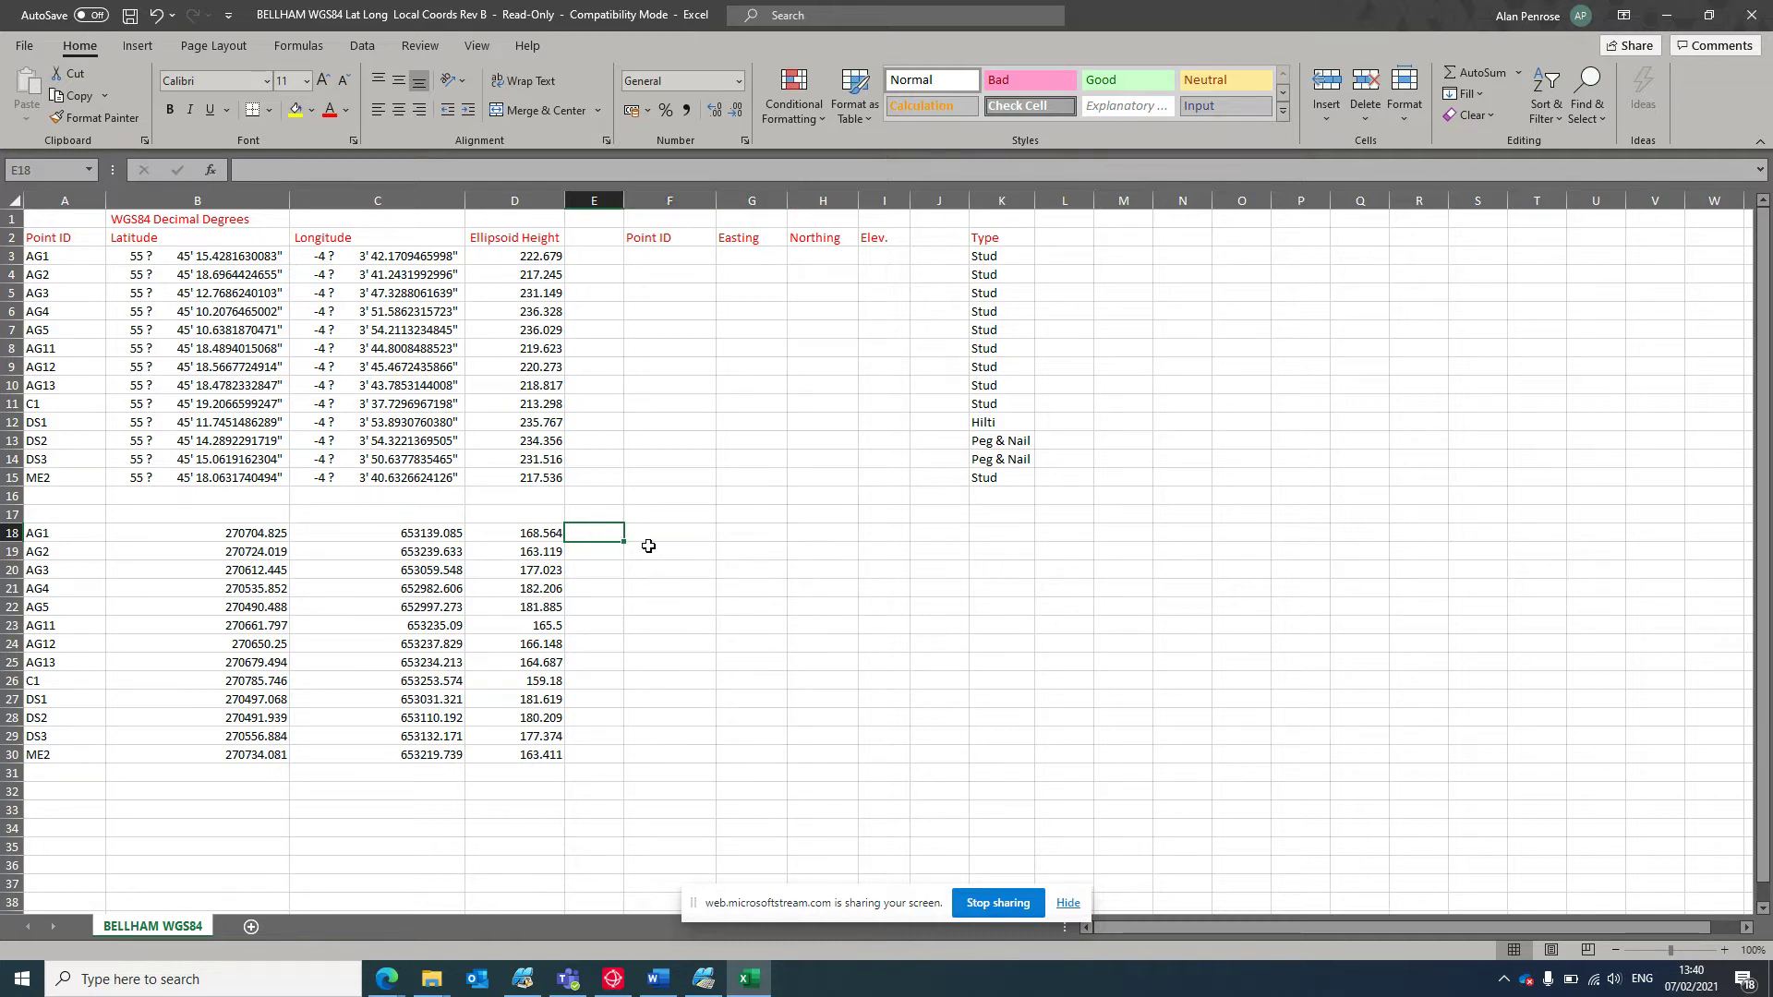
text(55)
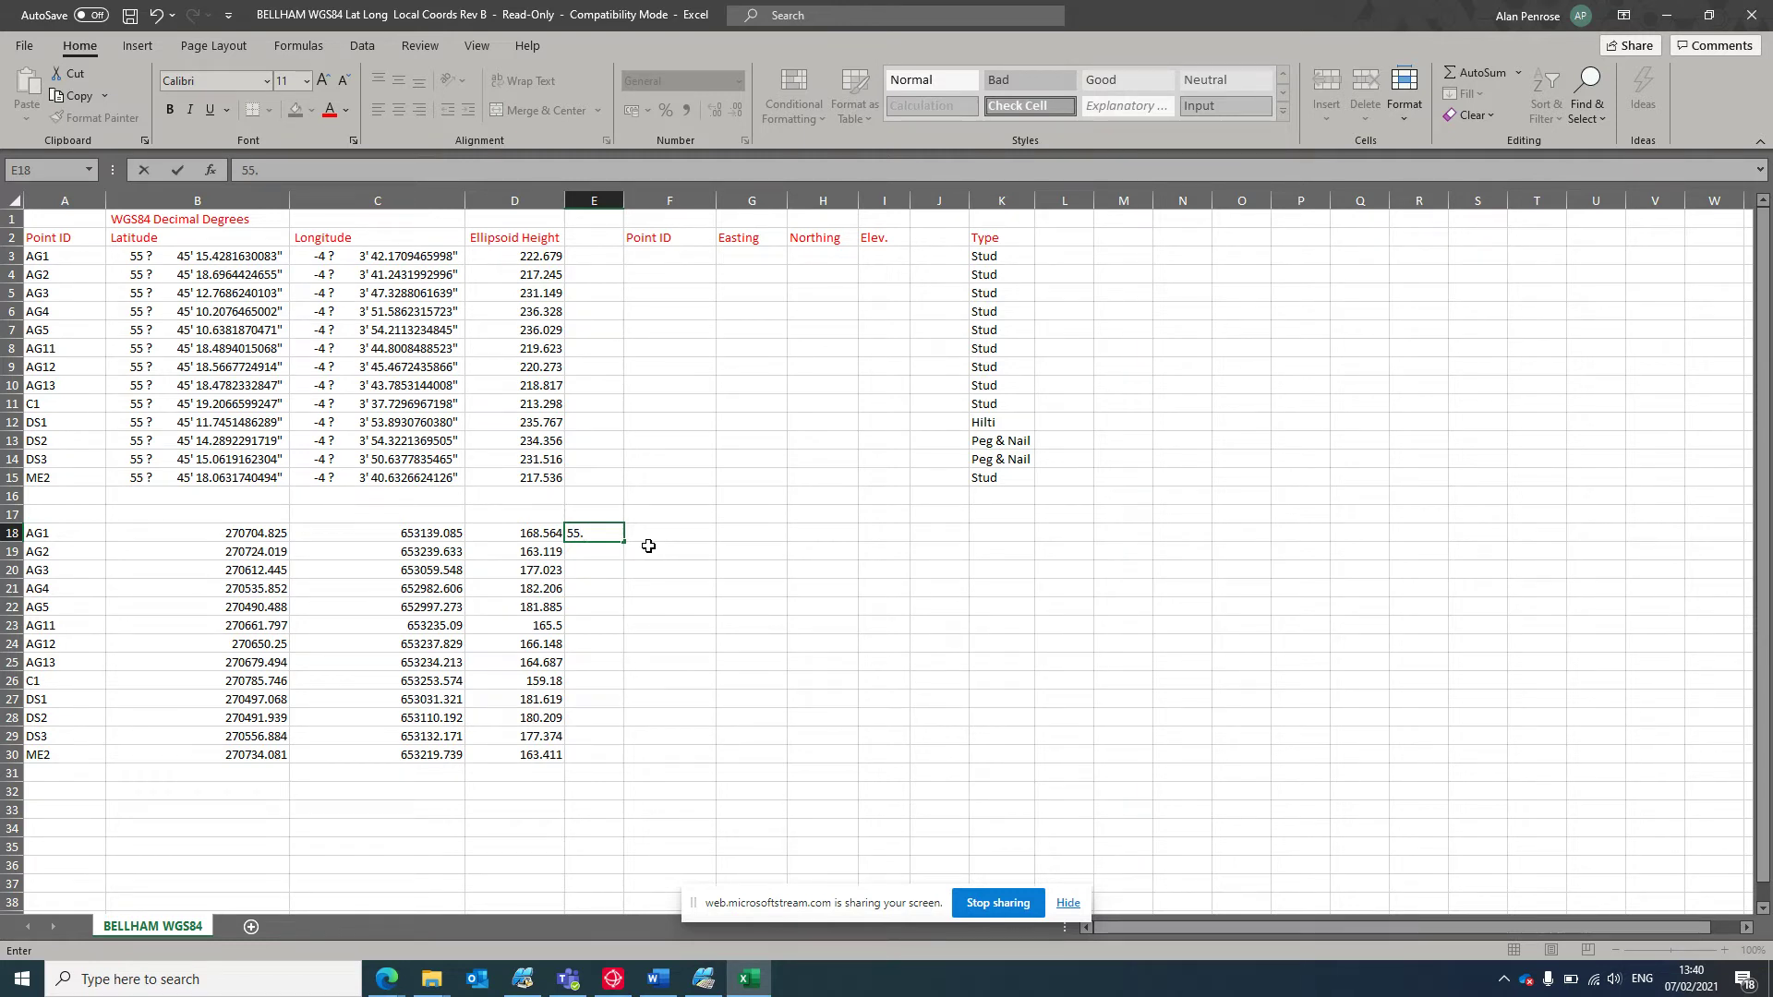
text(.4)
text(5154281630083)
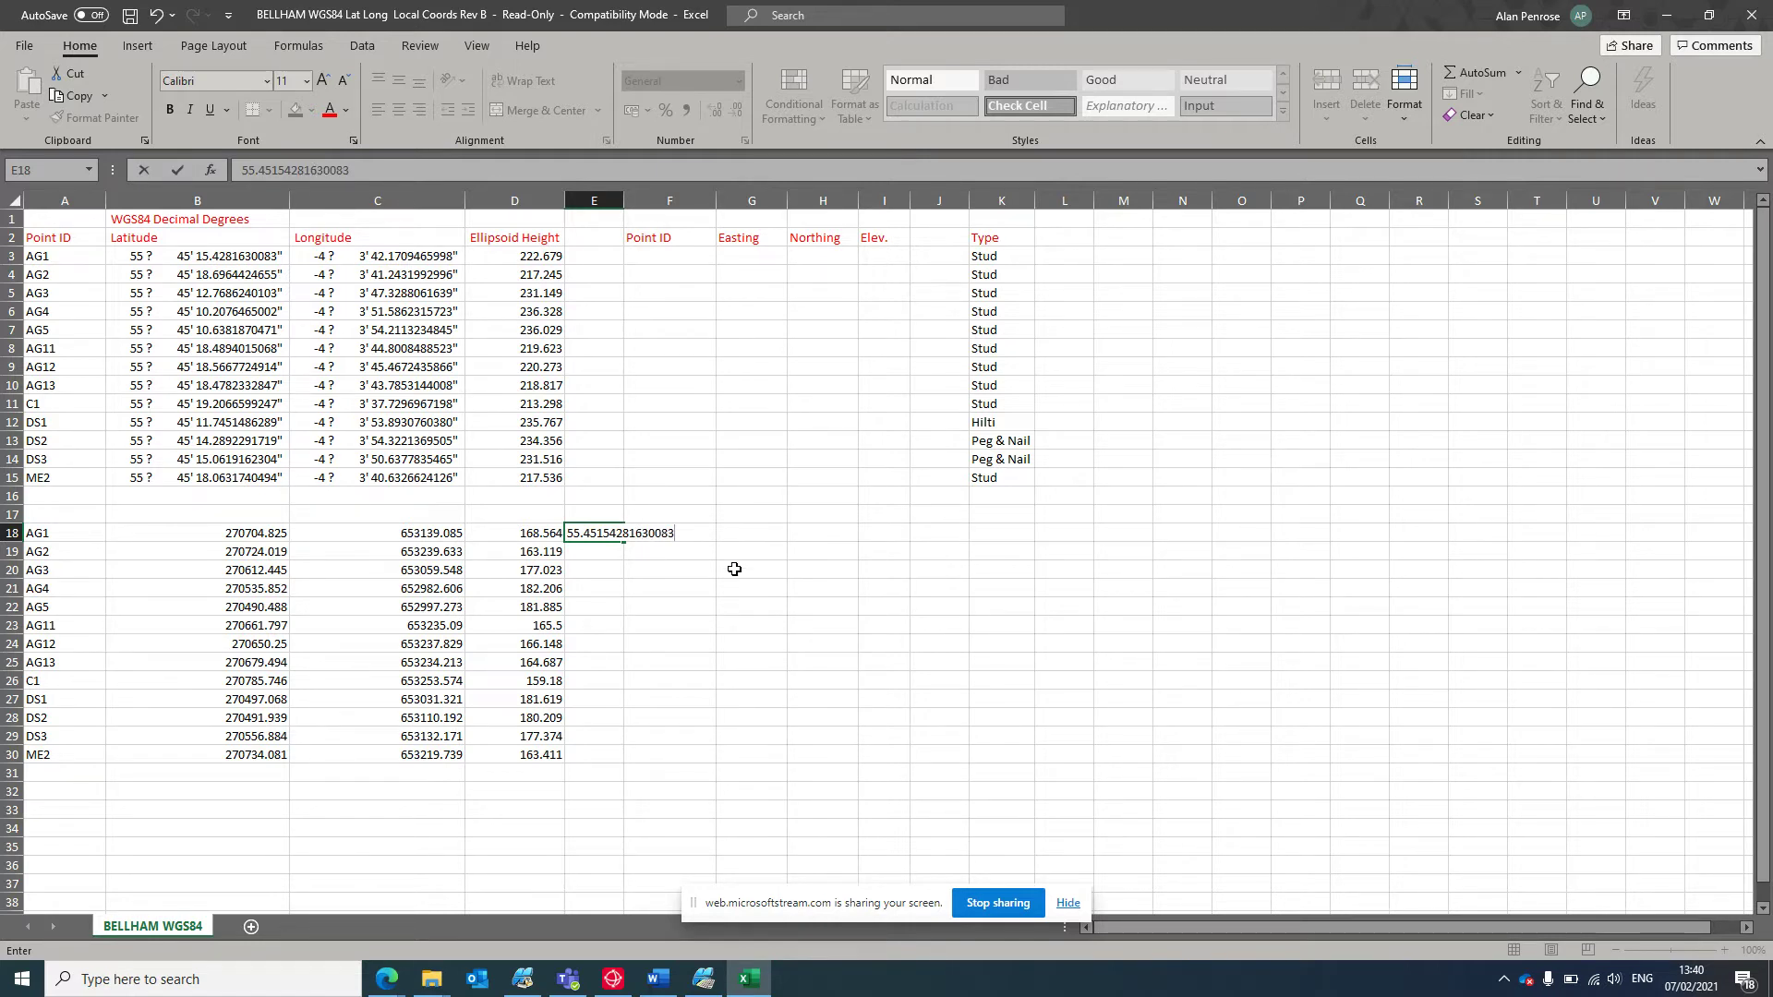
click(720, 540)
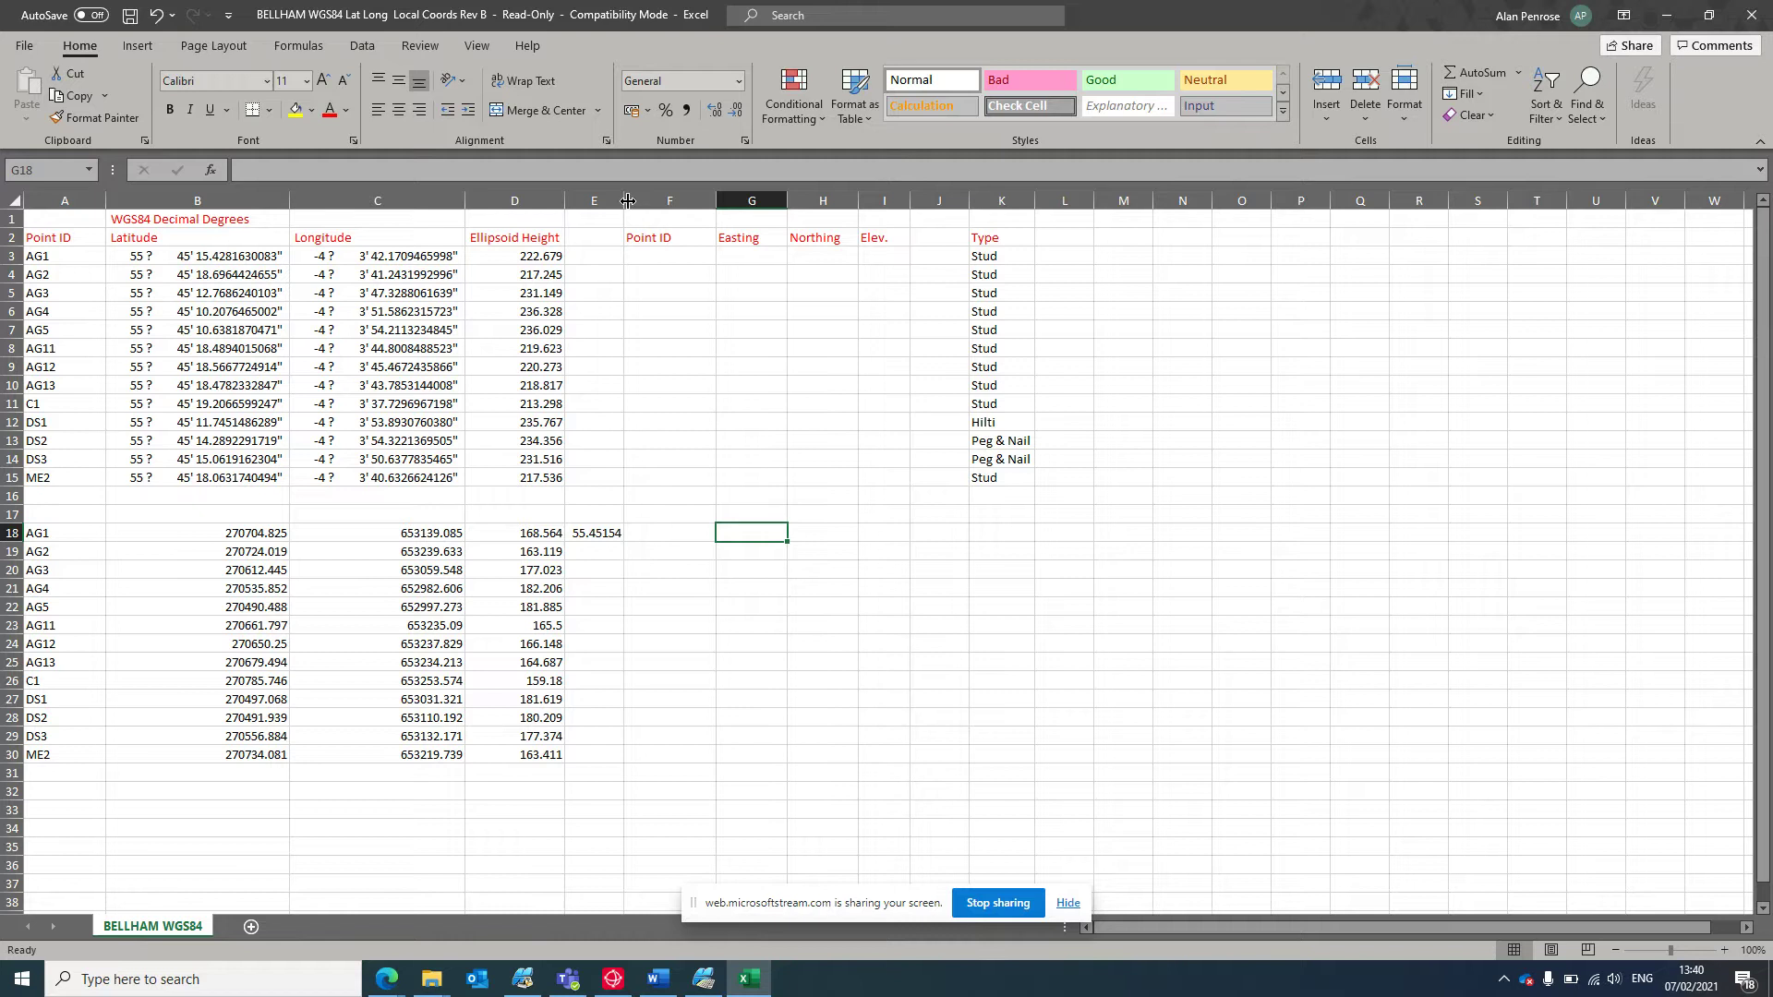
drag(635, 203, 665, 194)
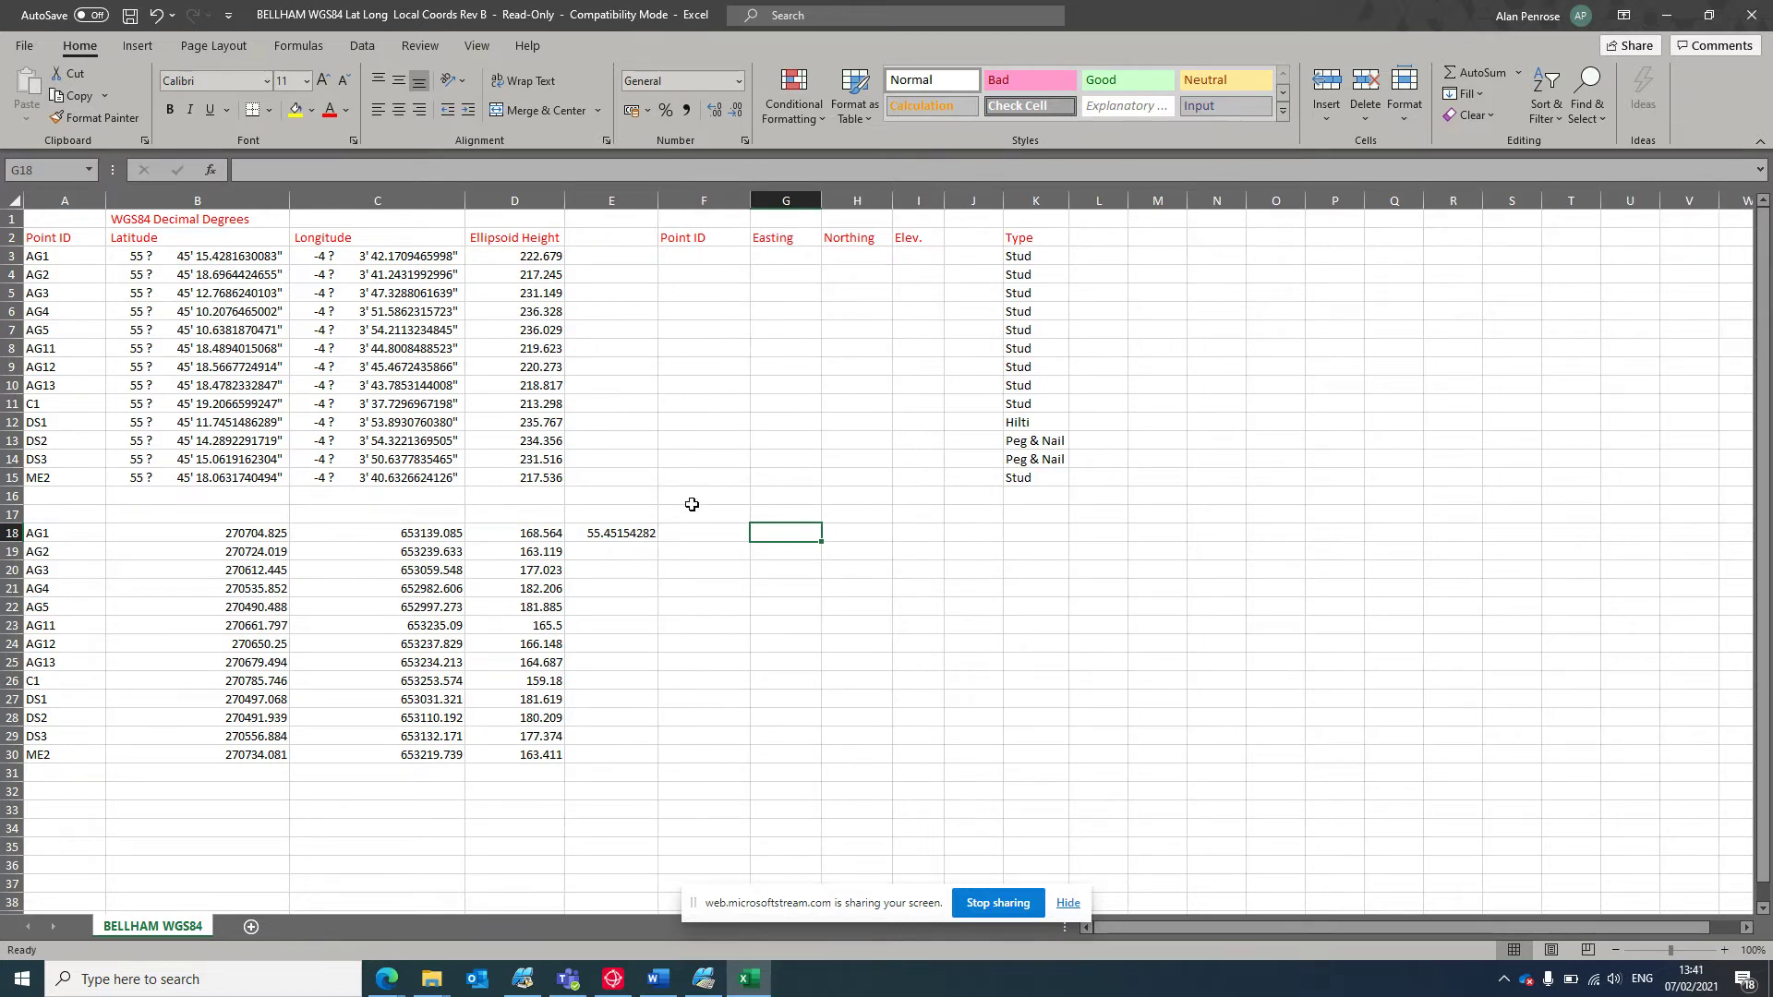
click(692, 538)
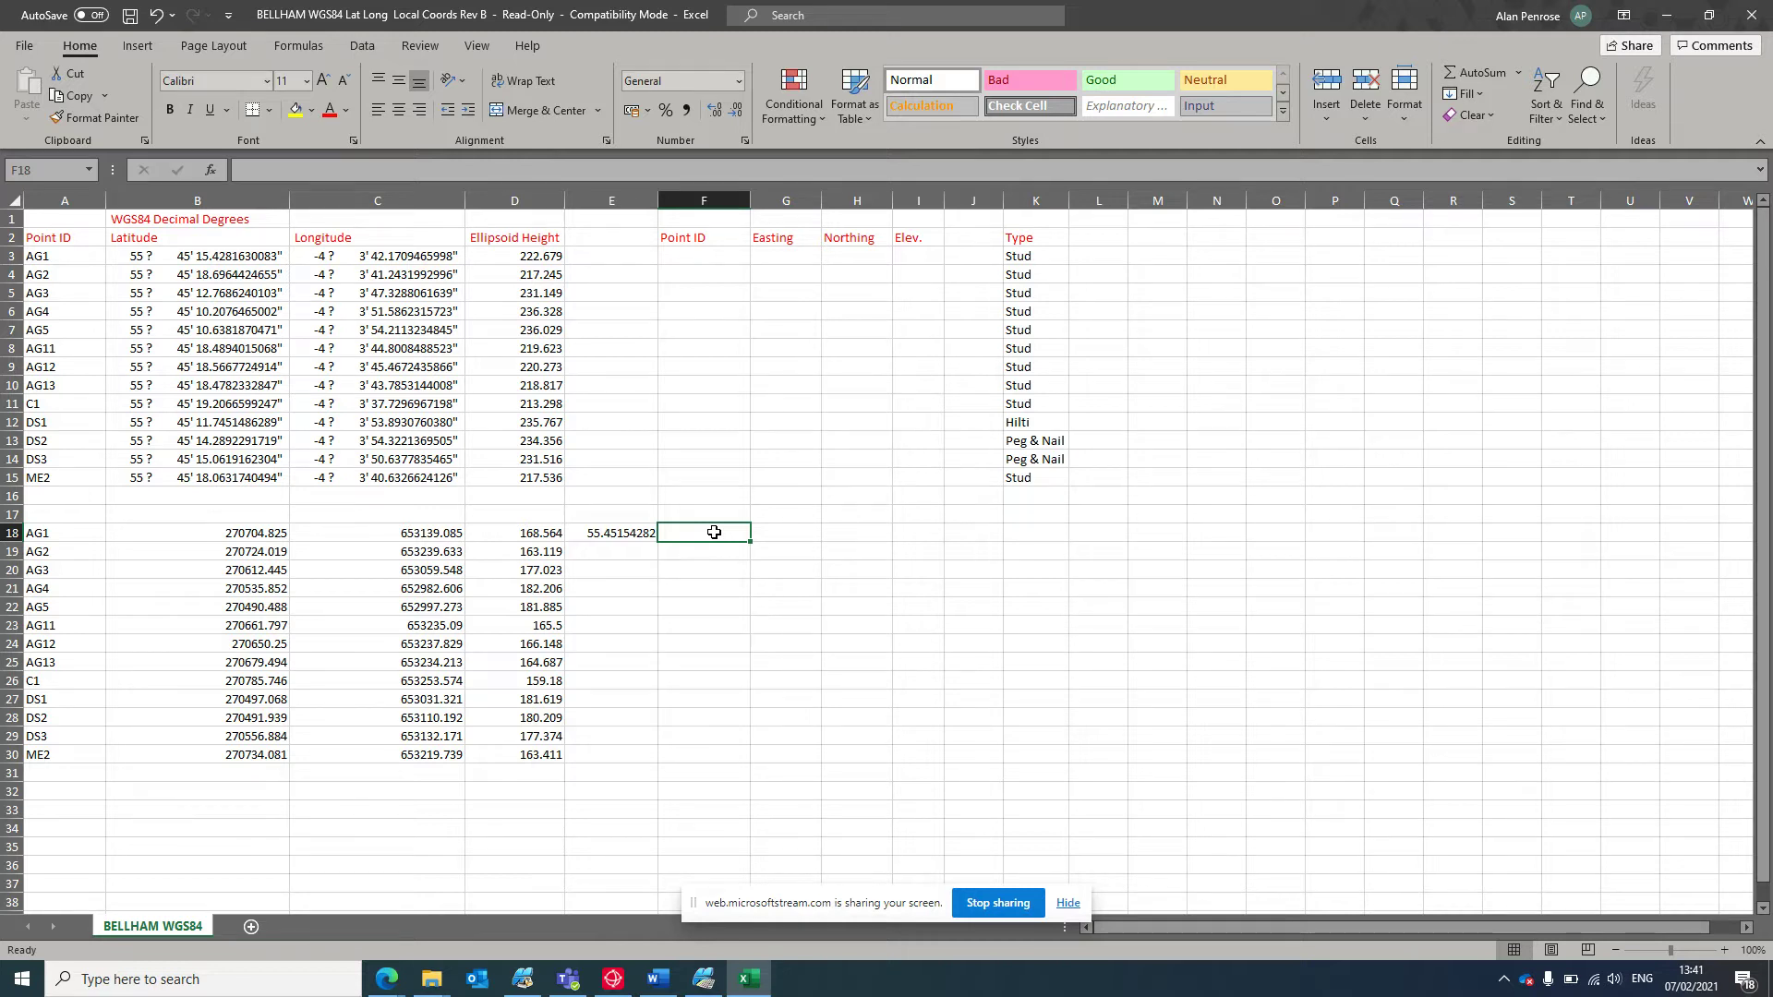
Enter AG1's longitude -4.0342170946599 in F18 and ellipsoid height 222.679 in G18.
text(-4.0342170946)
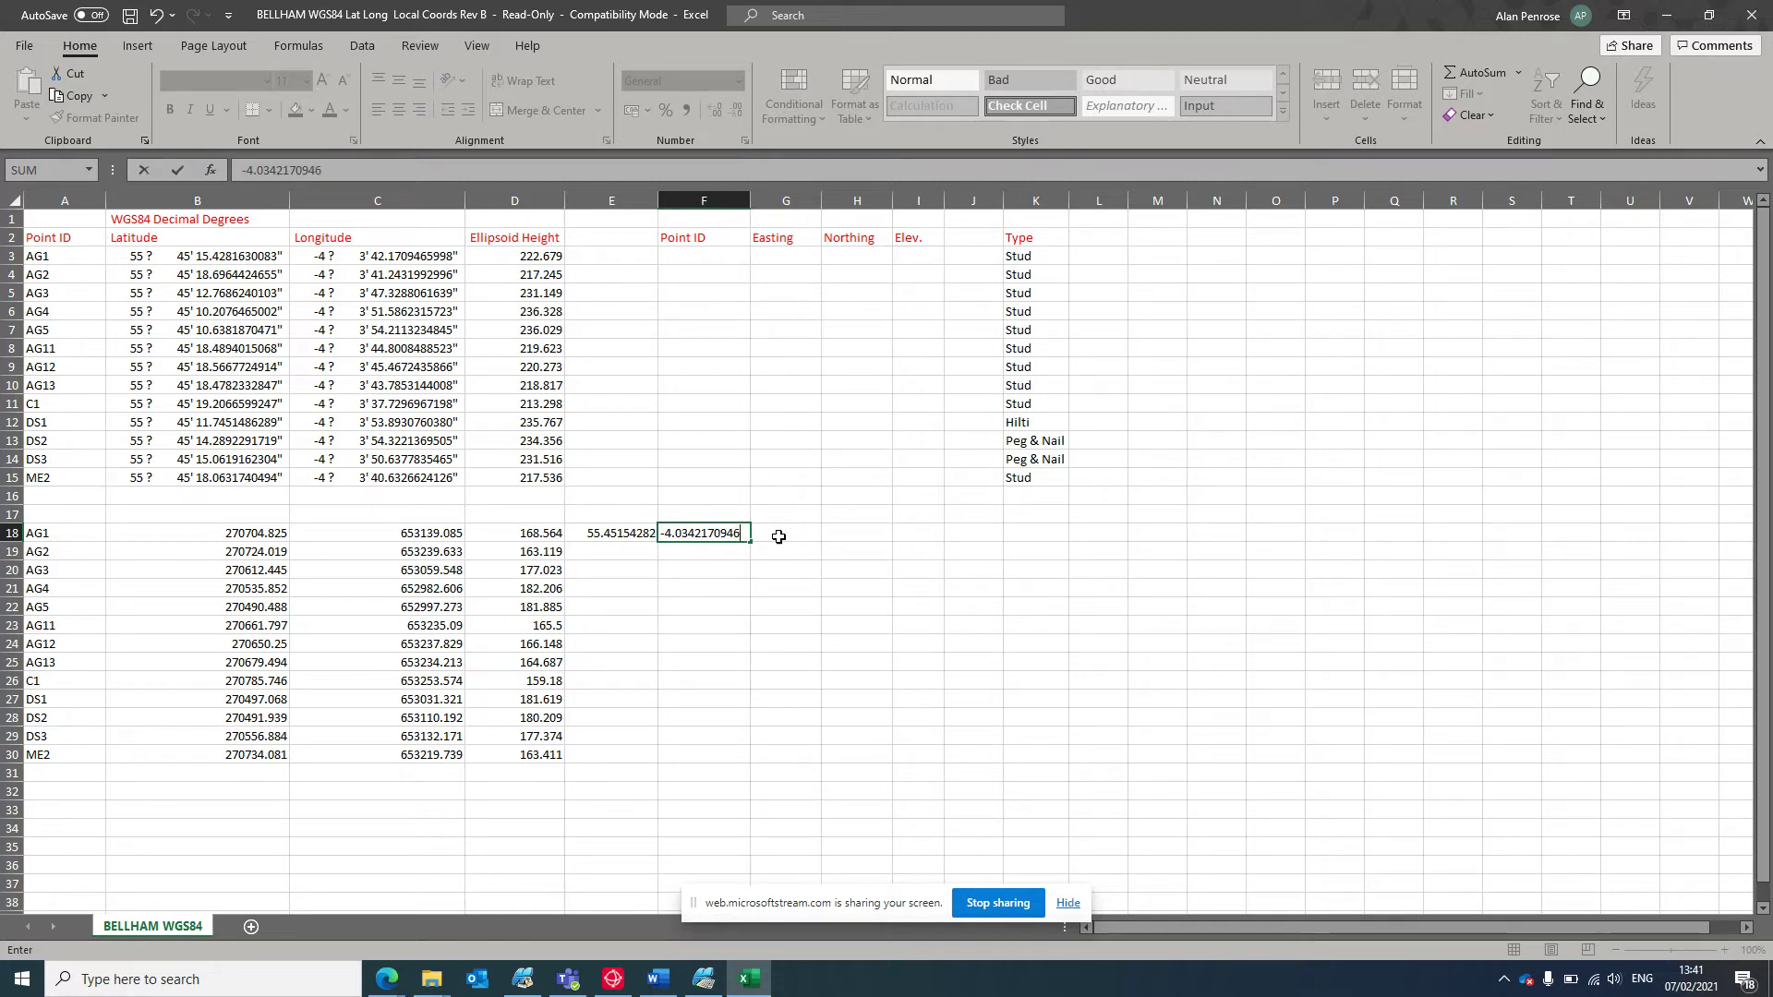
text(5998)
click(992, 585)
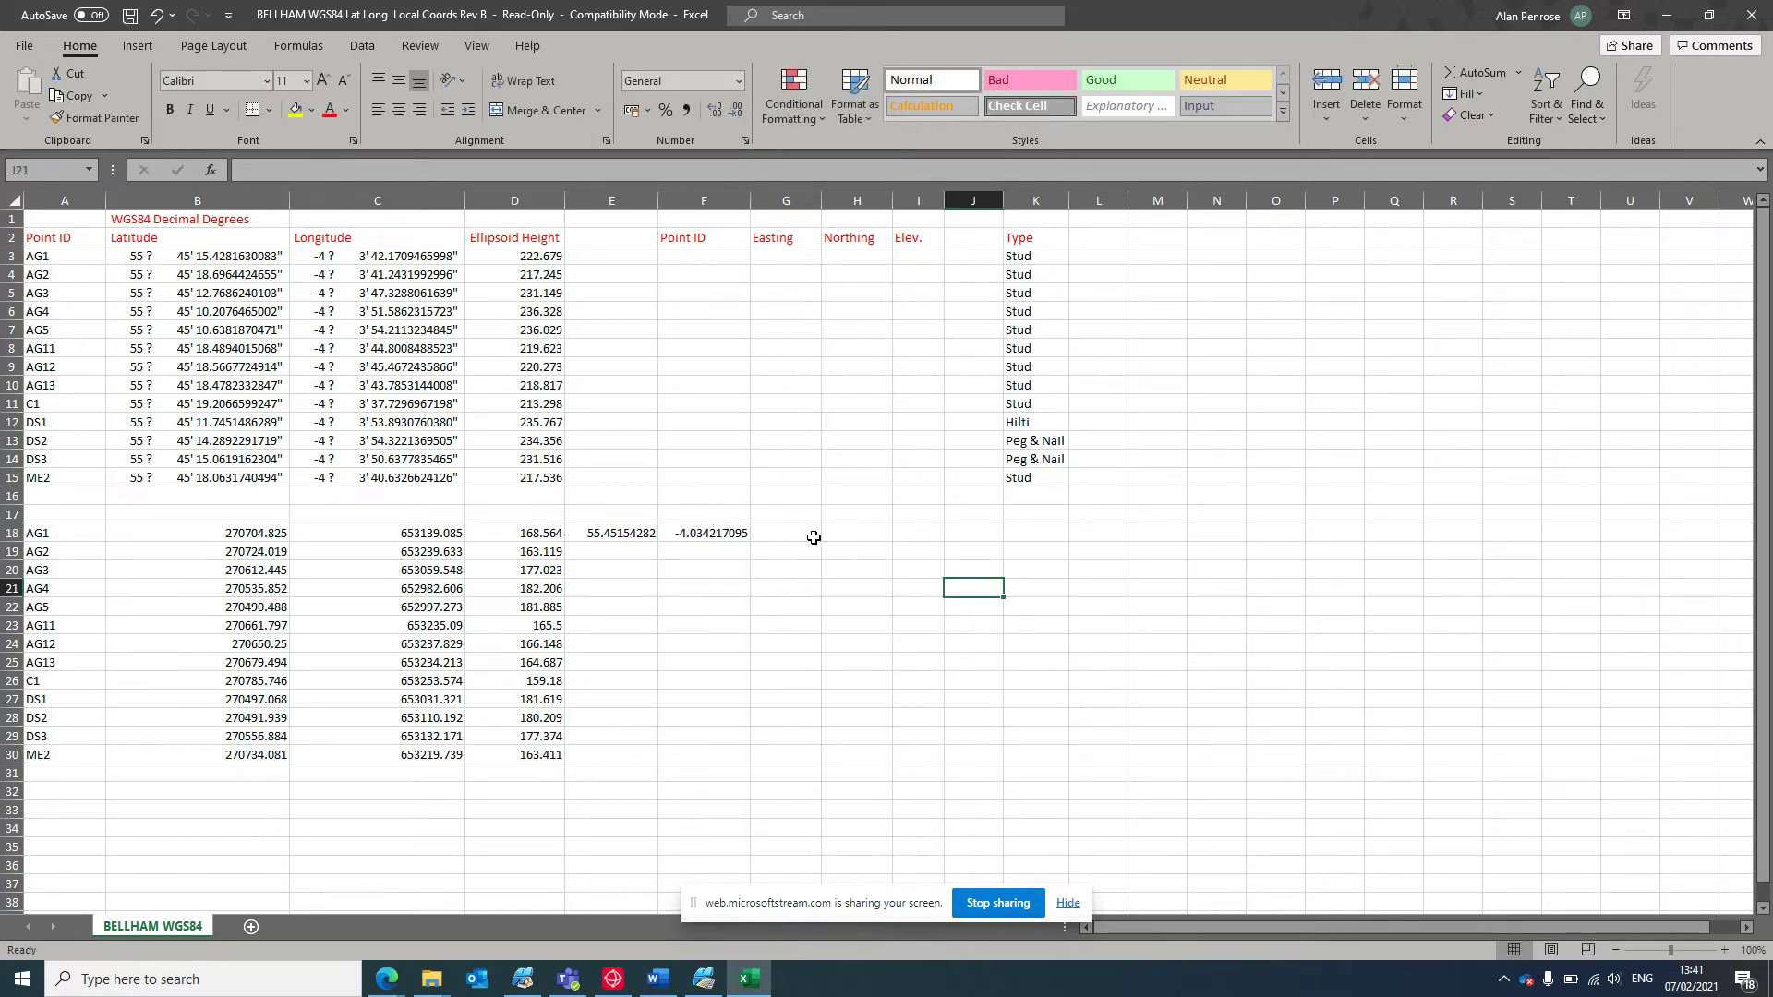
click(809, 534)
text(22)
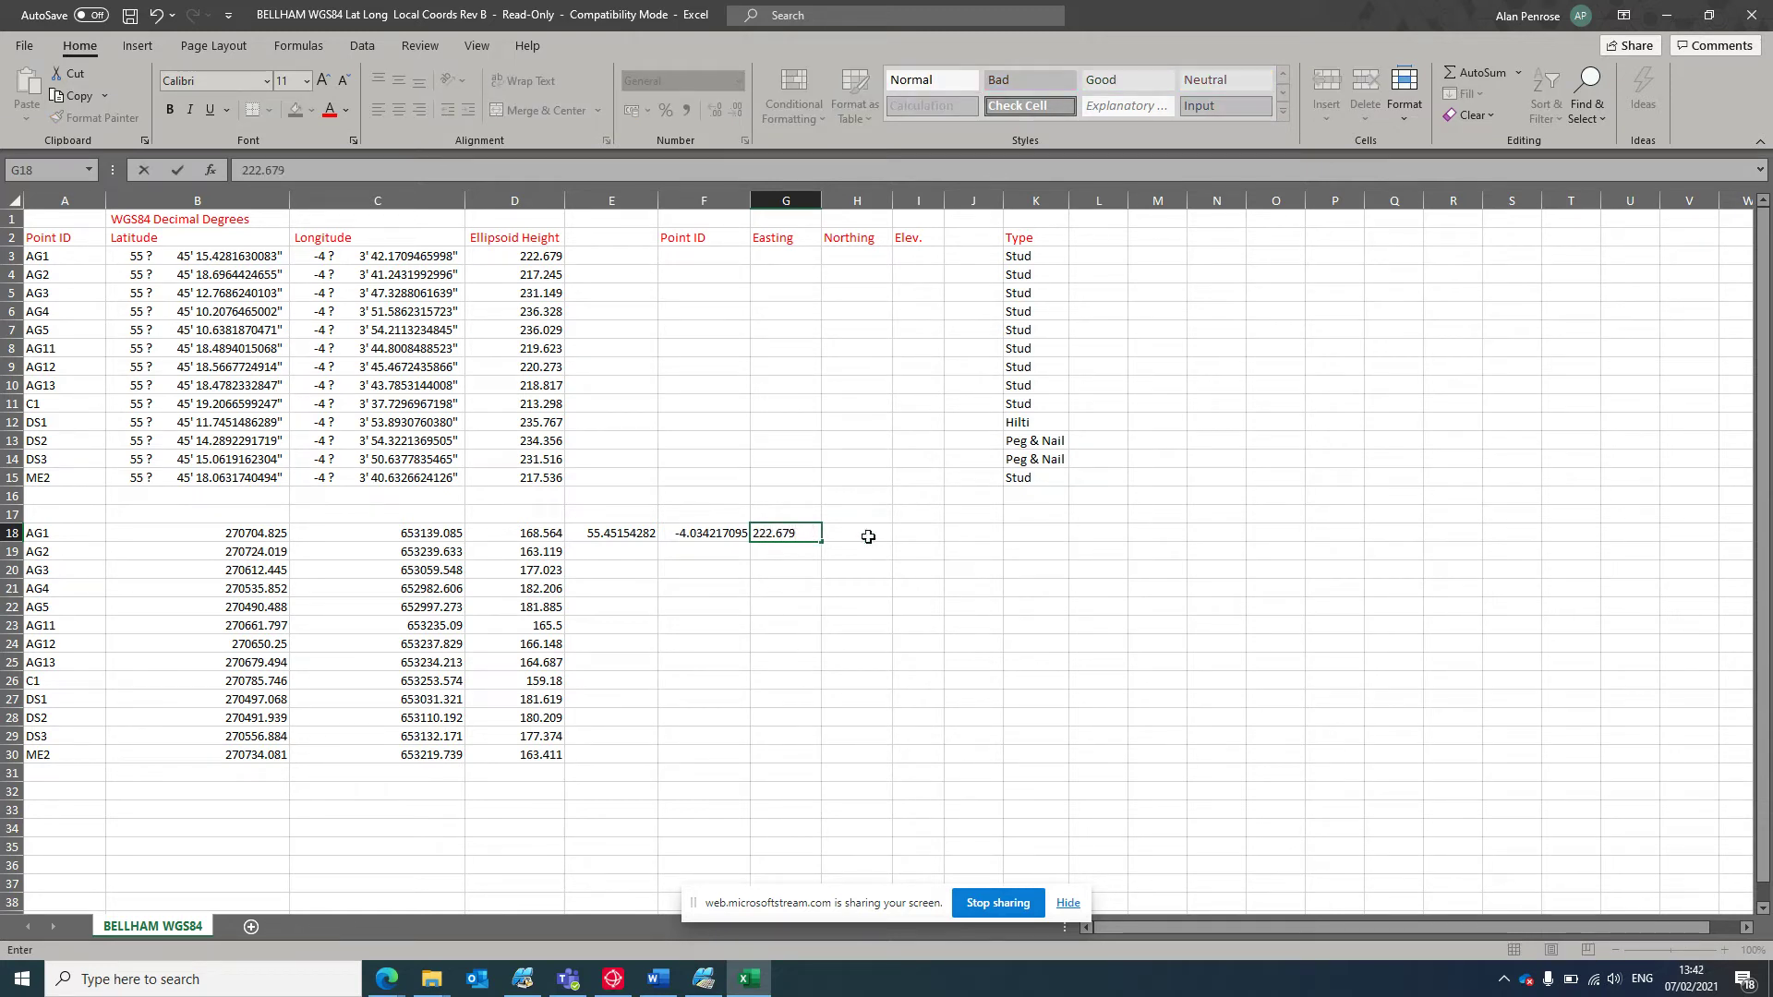
text(2.679)
click(975, 553)
click(644, 553)
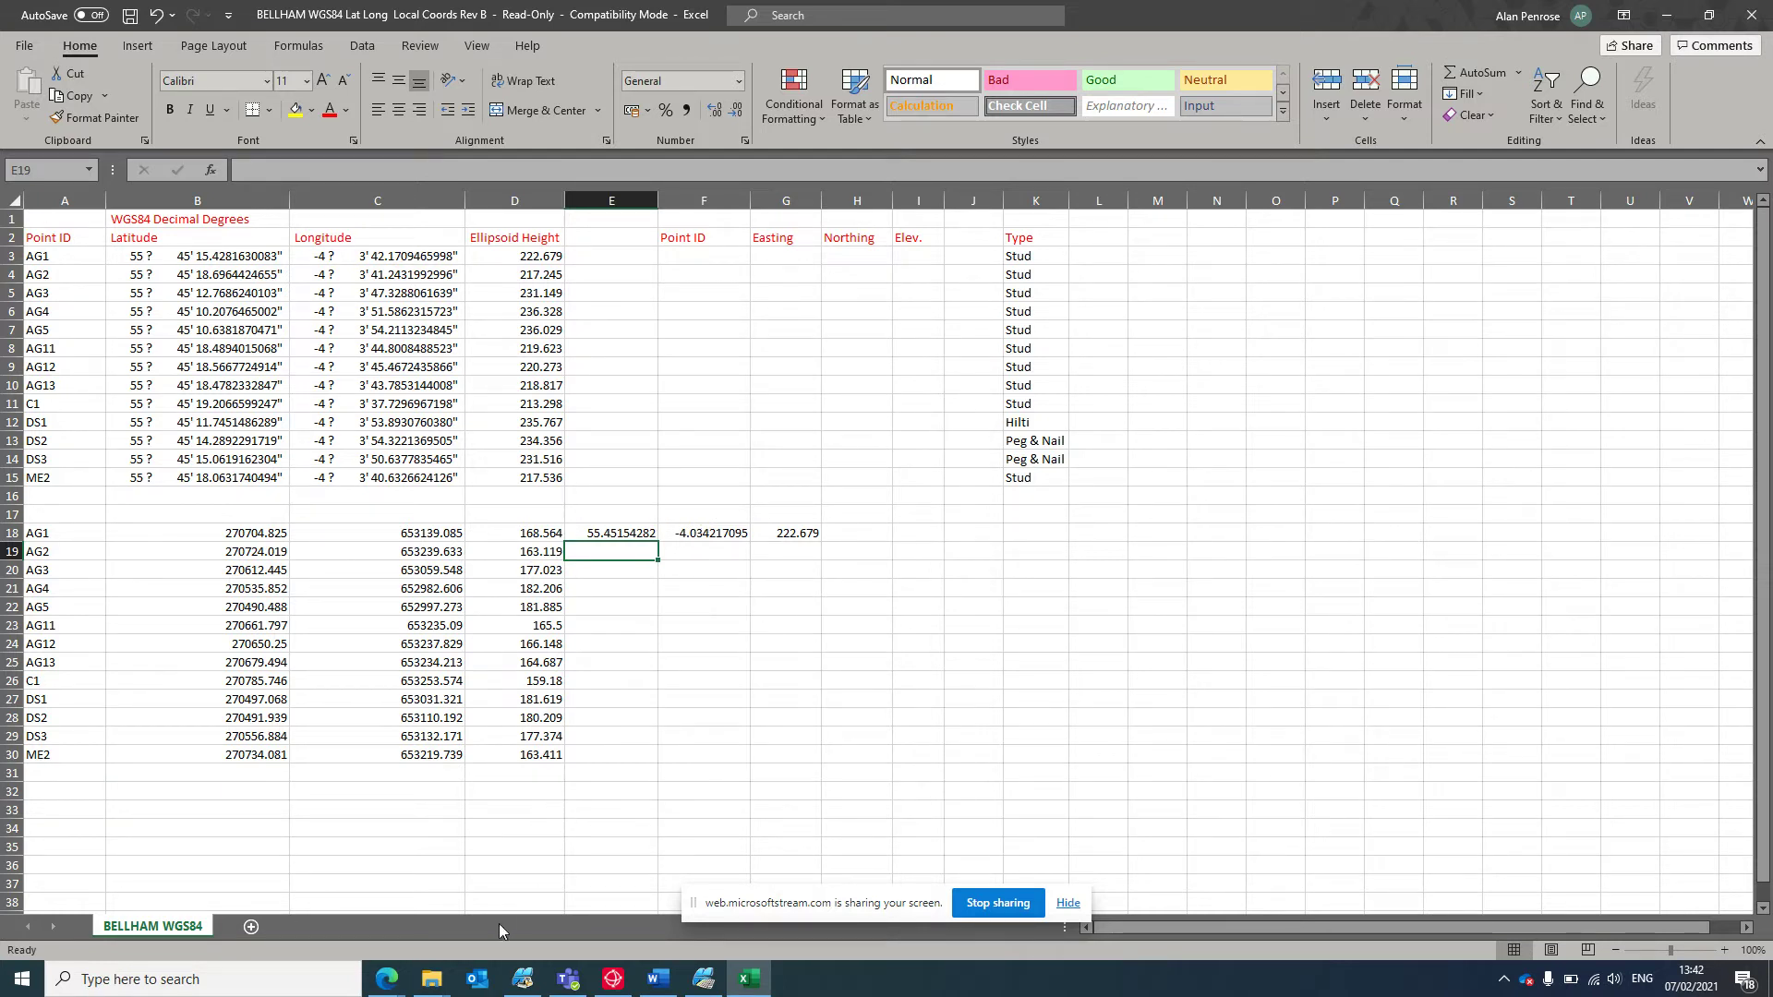
Open the Charlie Control 2 file from the MC Data folder.
click(431, 979)
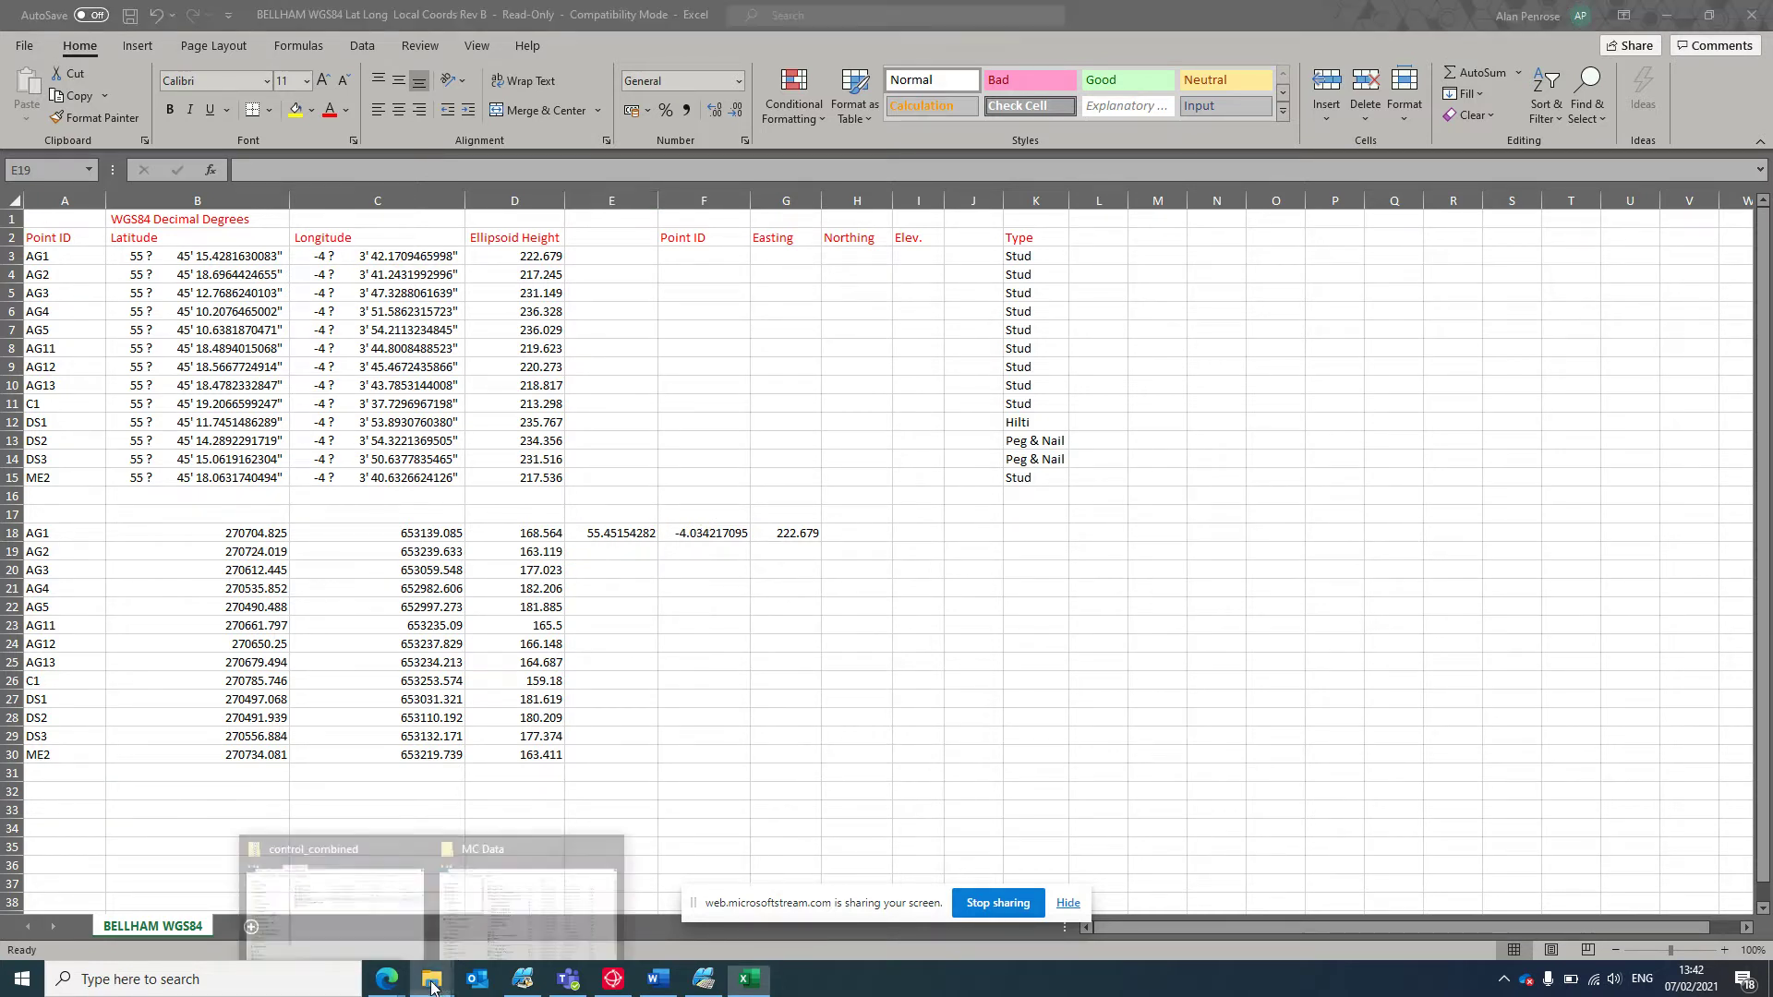
click(482, 861)
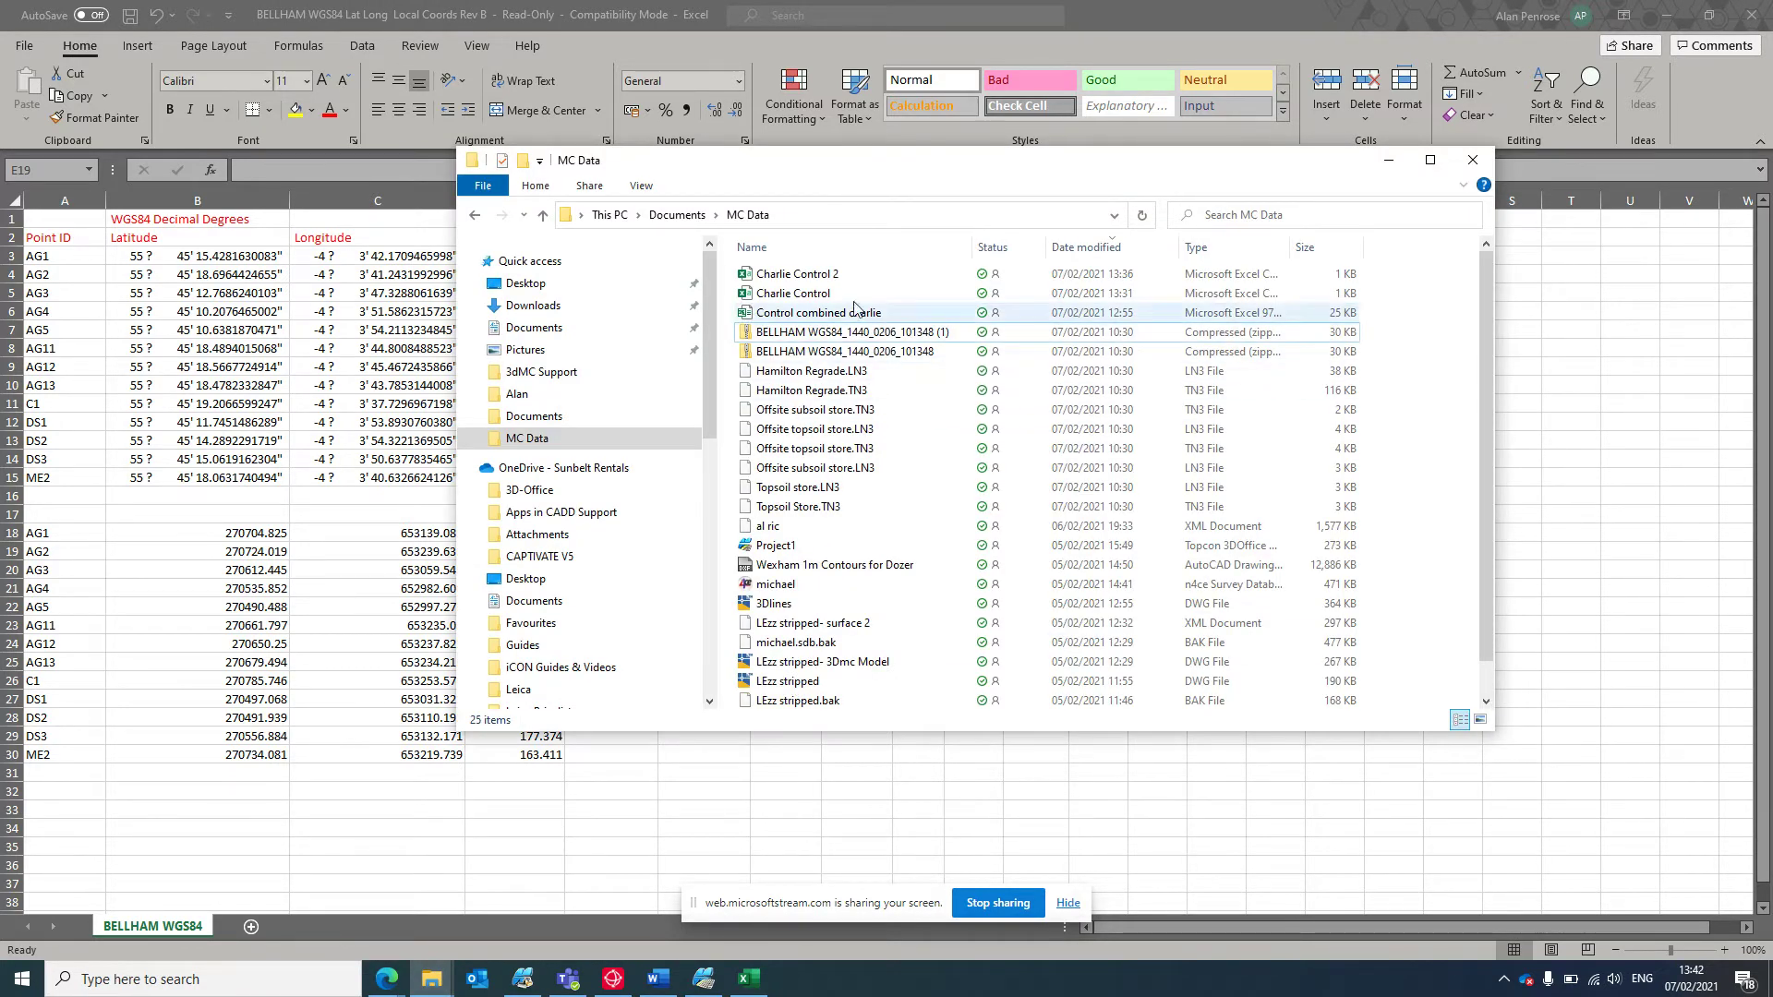
double_click(865, 276)
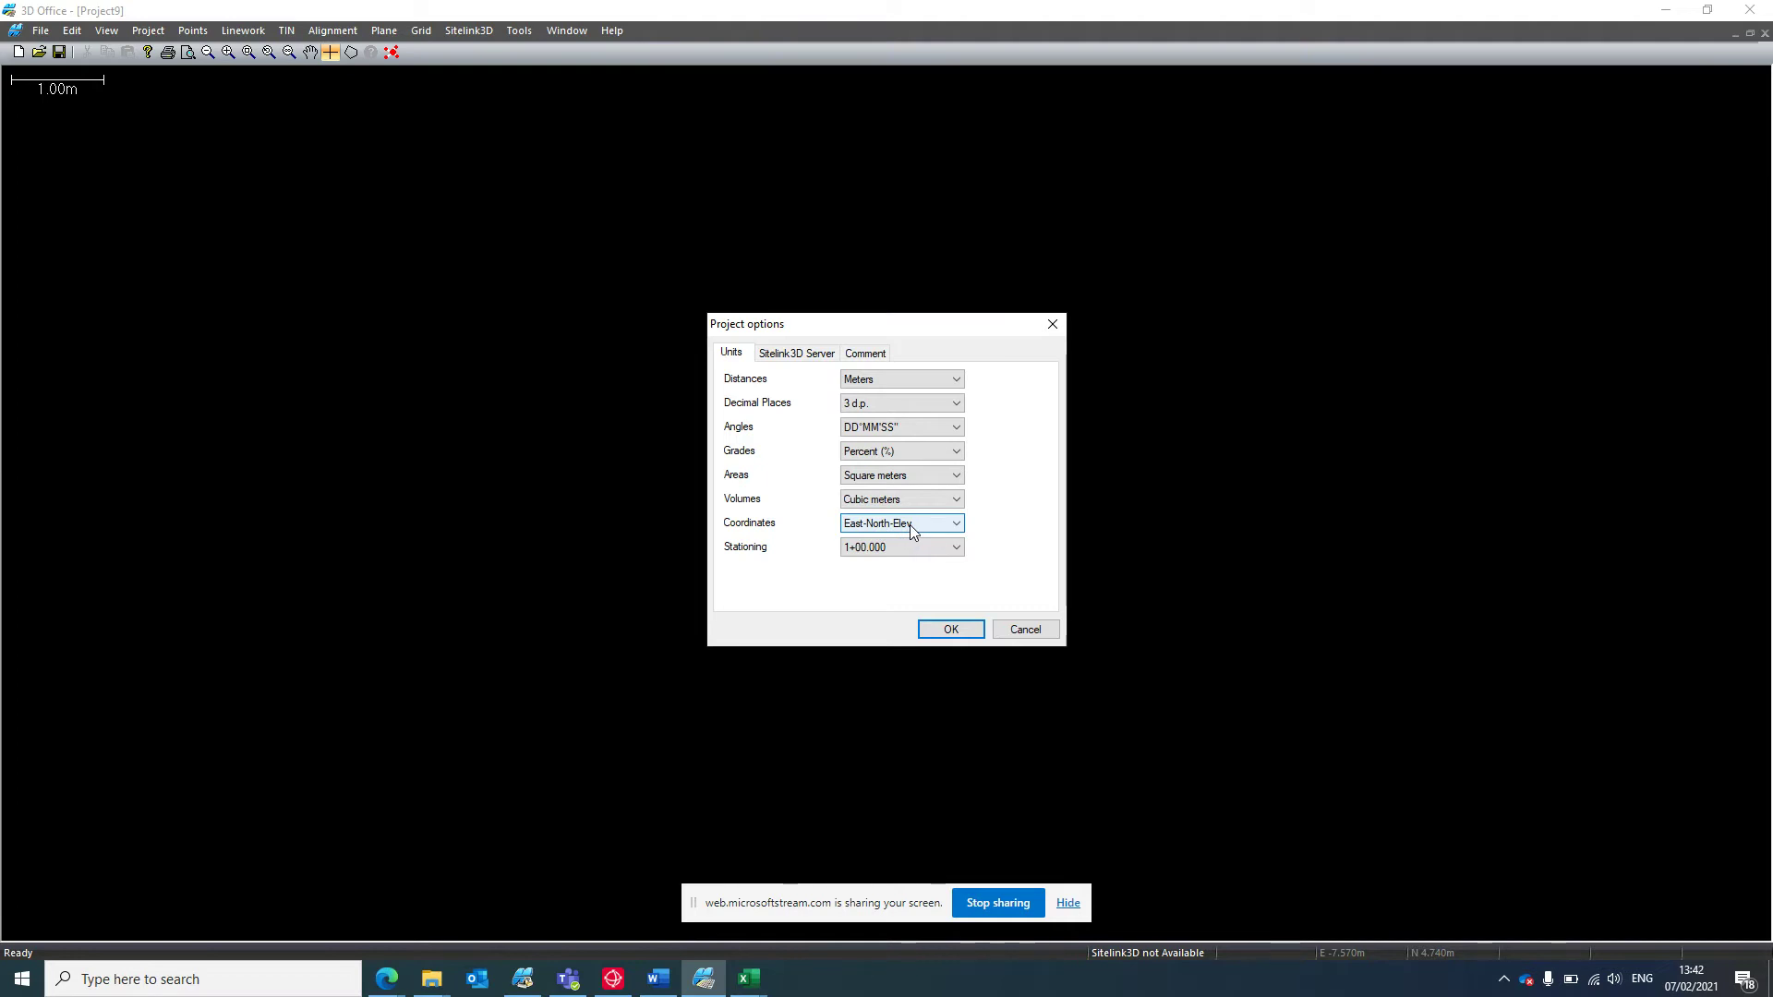
Keep distance units as Meters, then start importing control points from a text file.
click(899, 374)
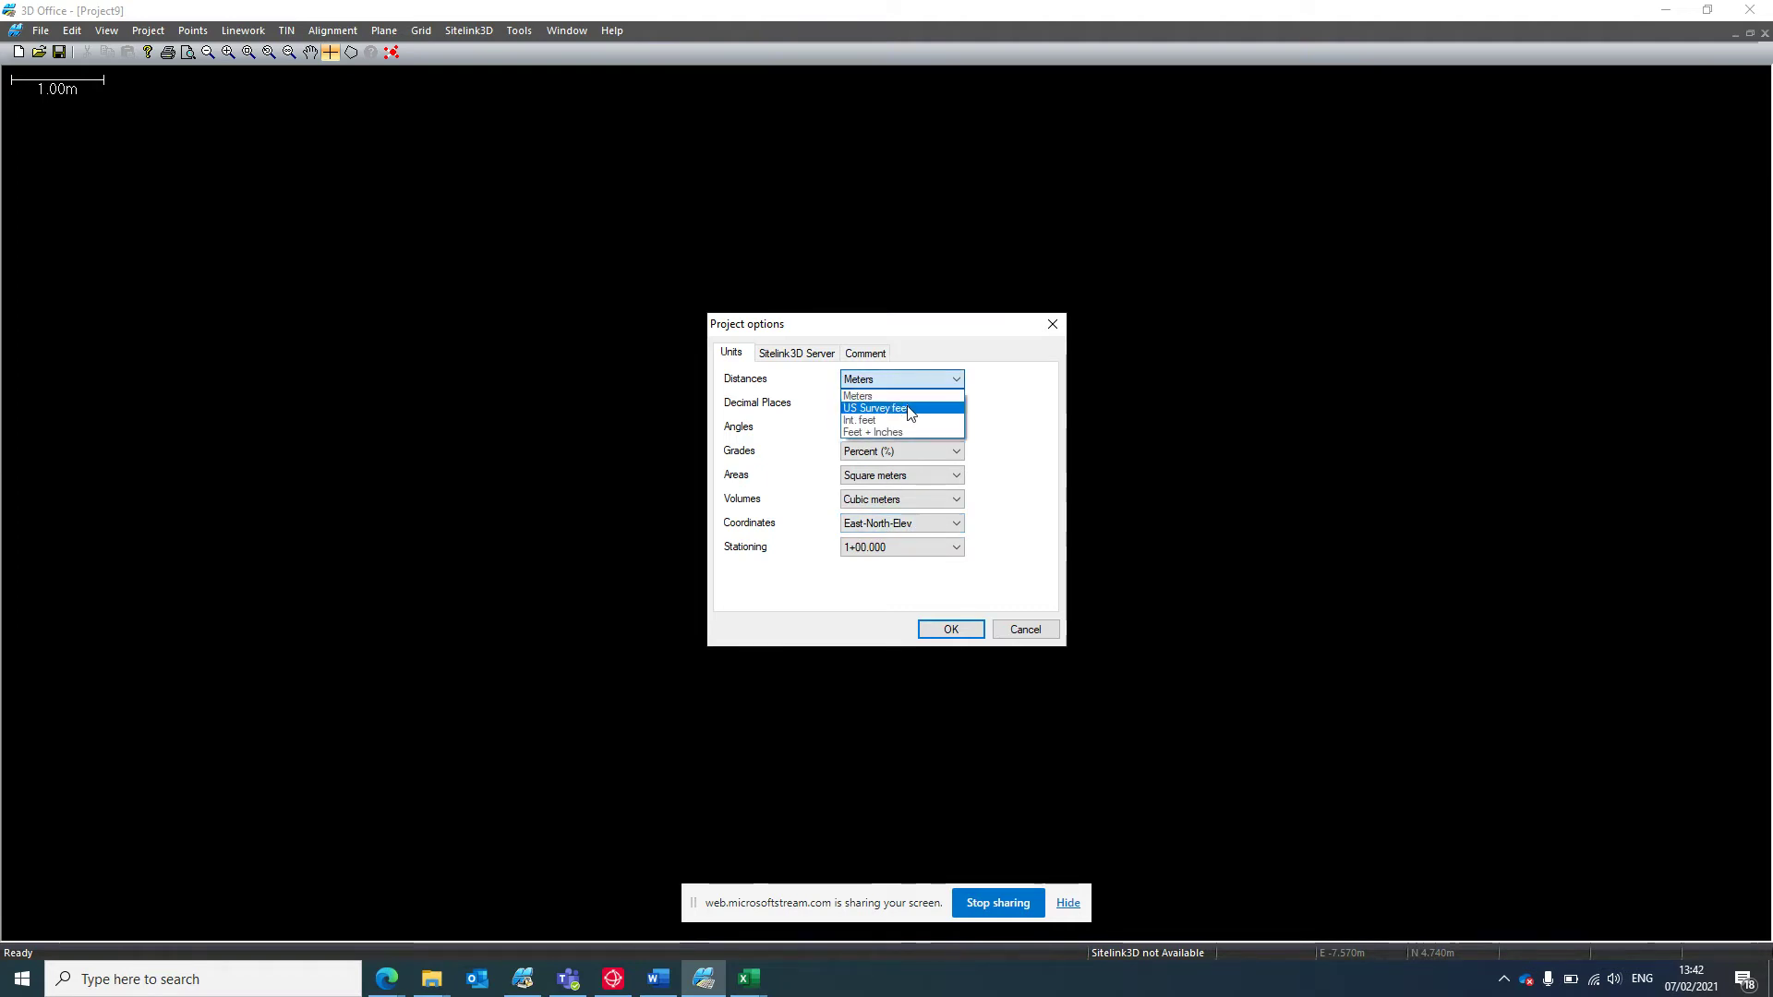
click(1034, 453)
click(1012, 631)
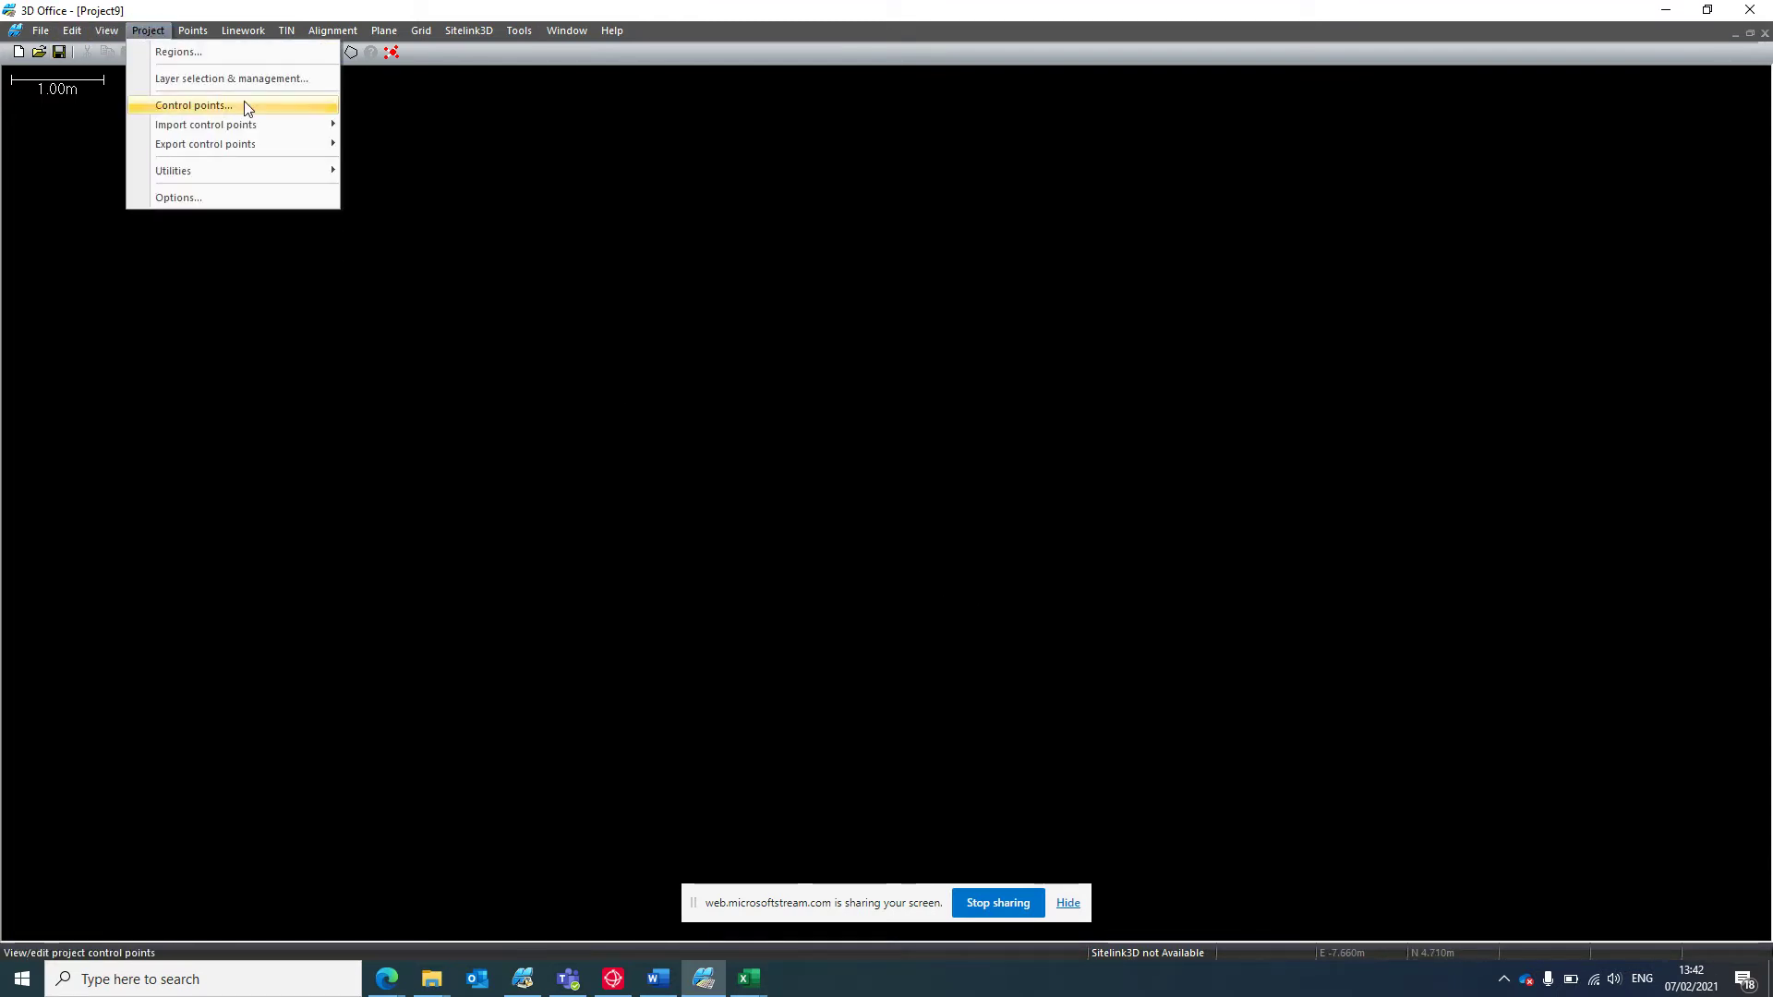
mouse_move(285, 124)
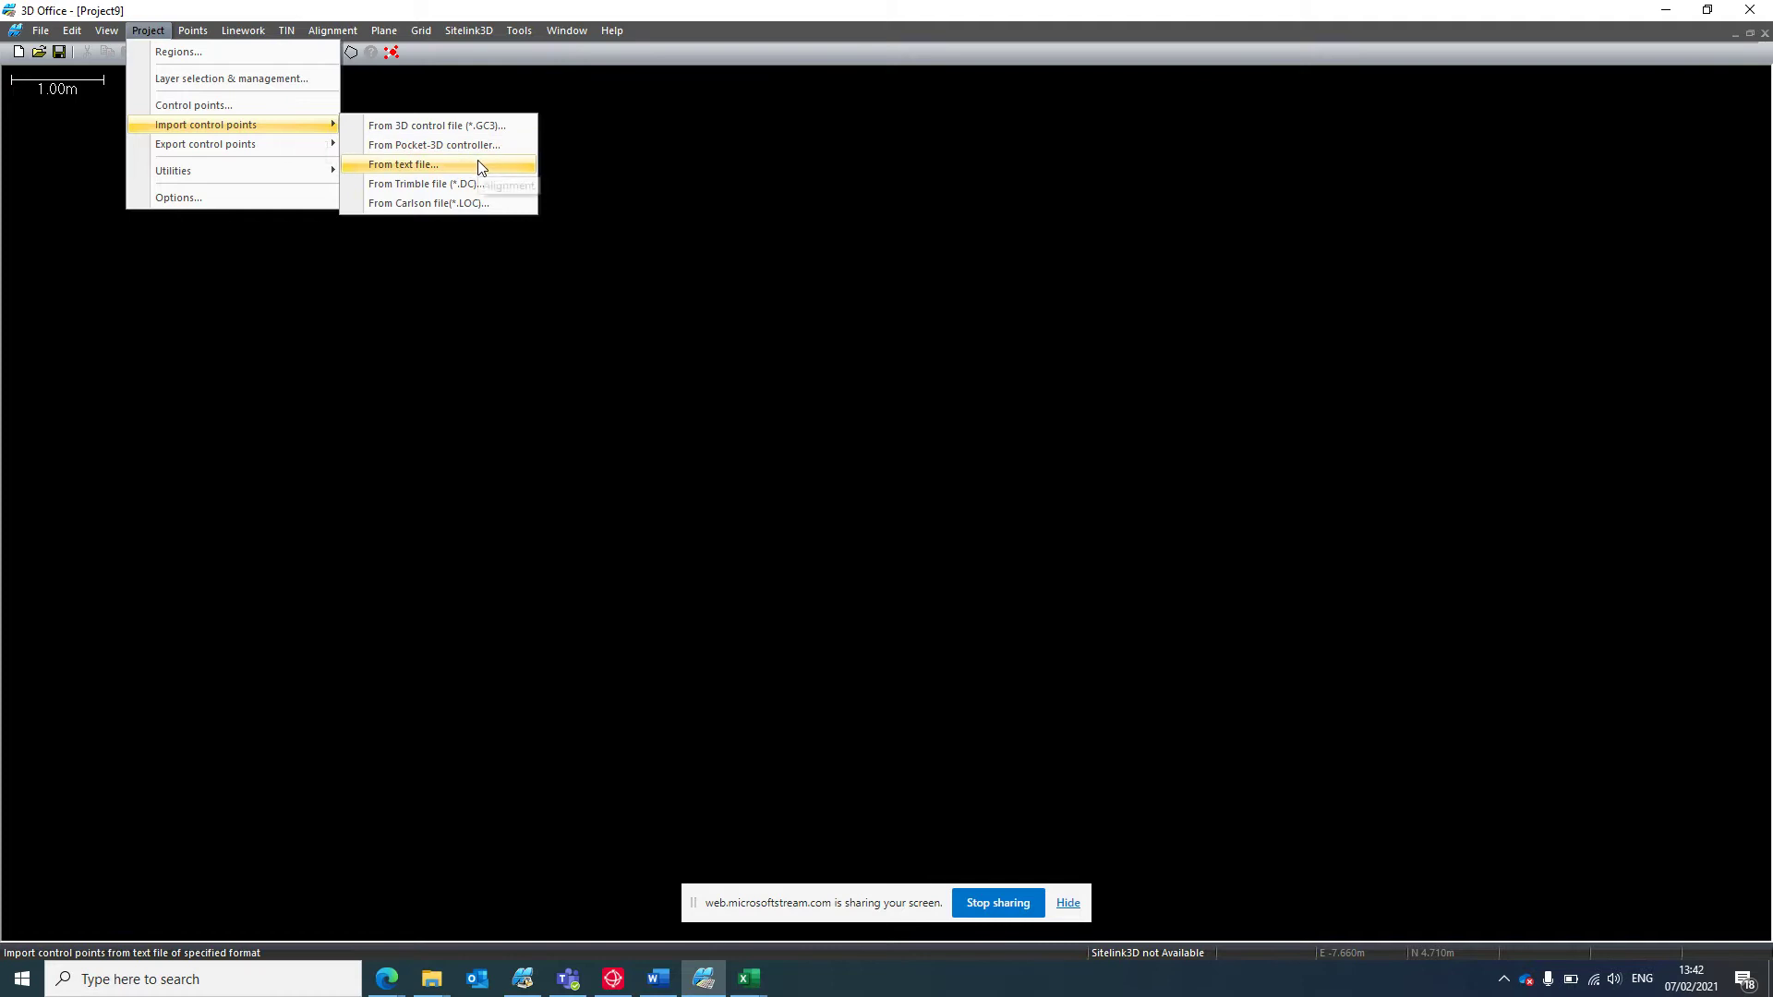
click(478, 161)
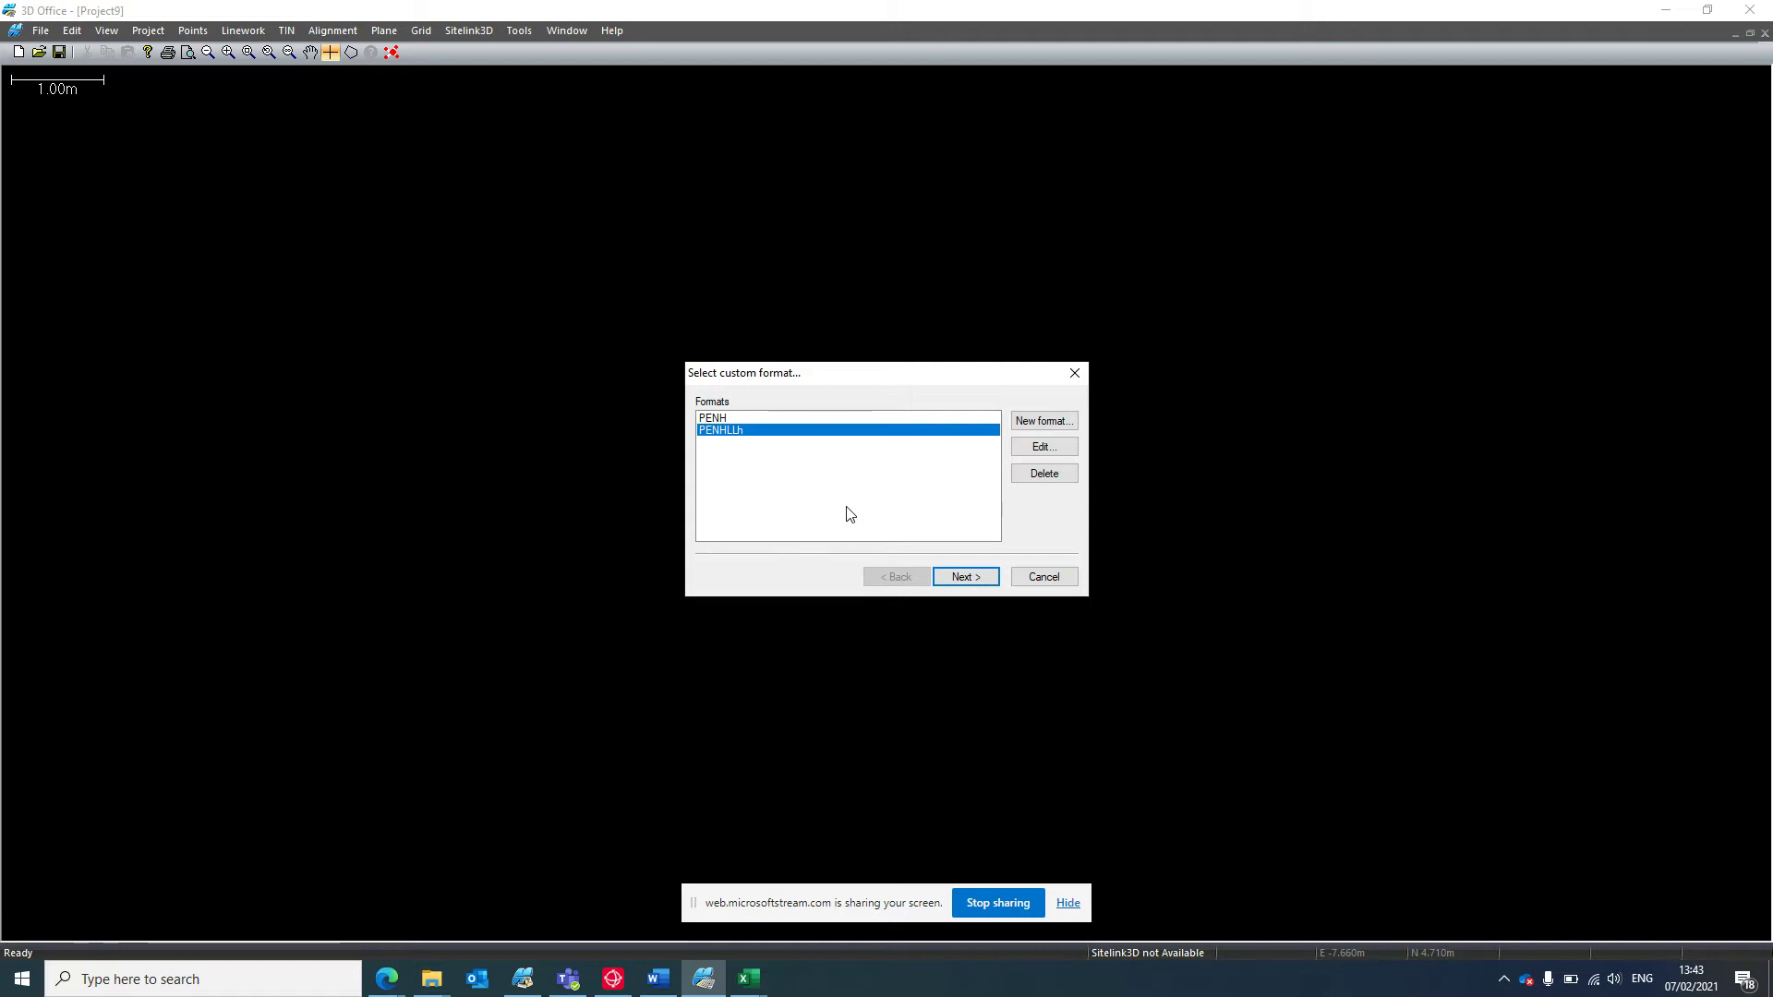
Delete the PENH custom format.
click(801, 418)
click(1045, 473)
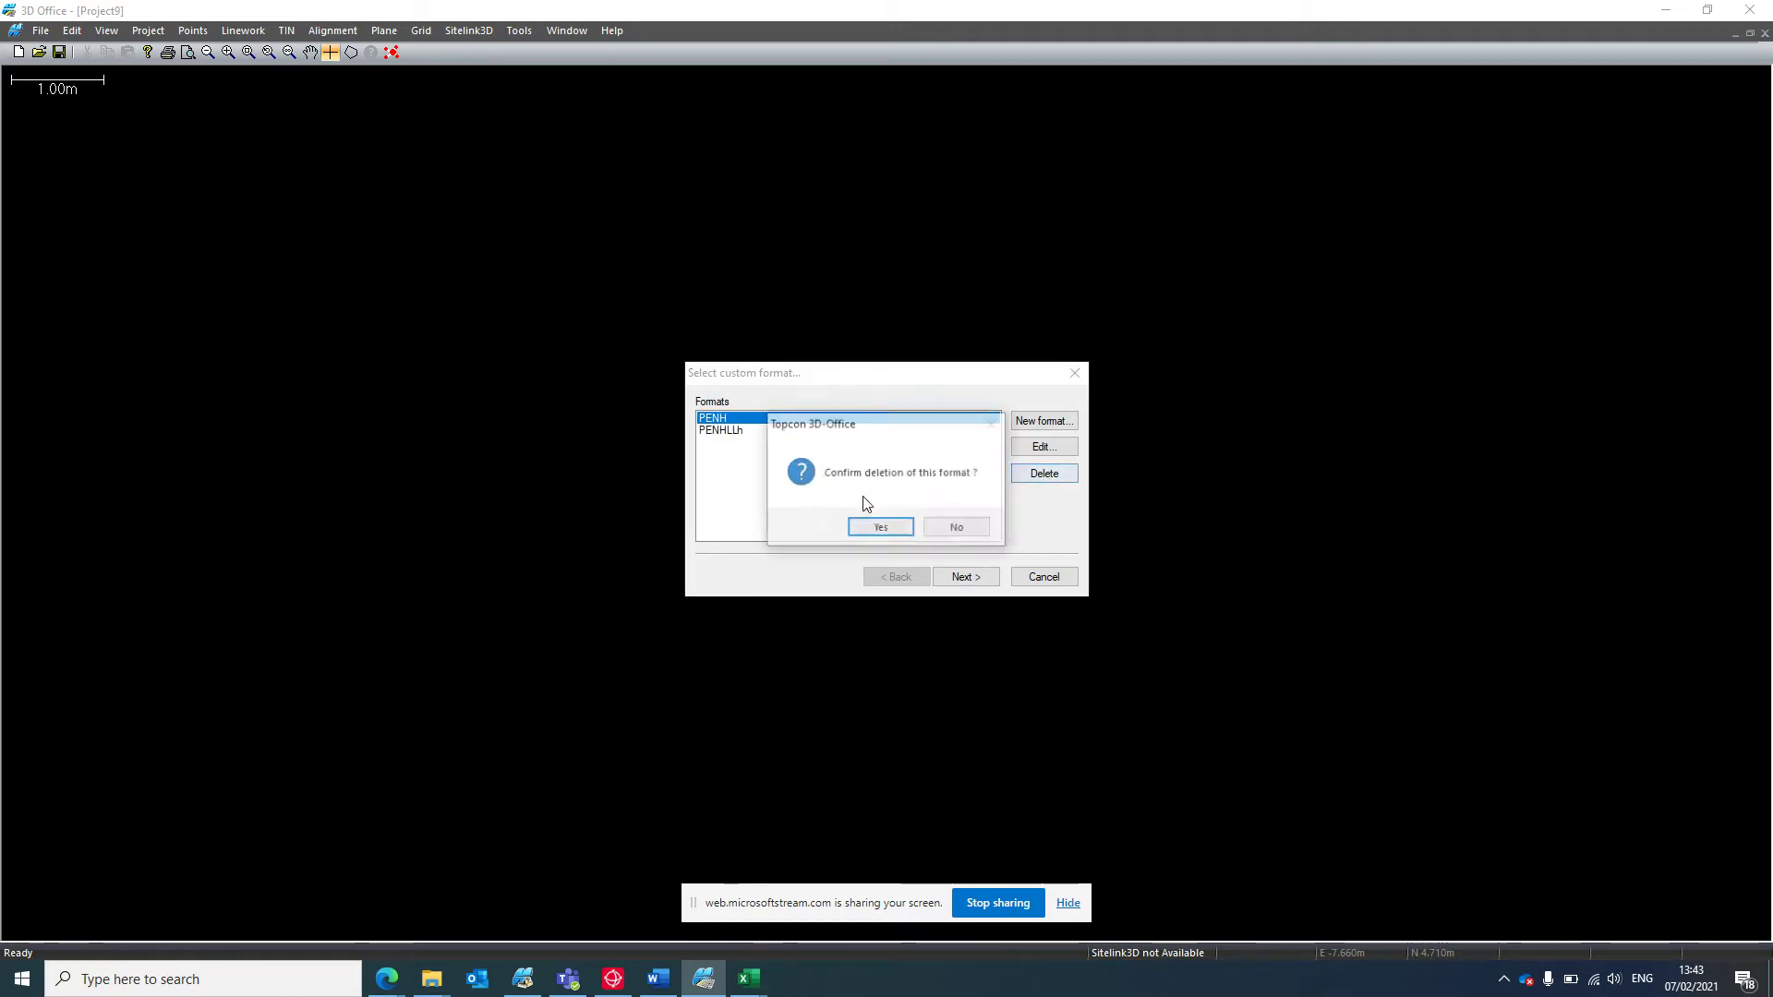
click(881, 527)
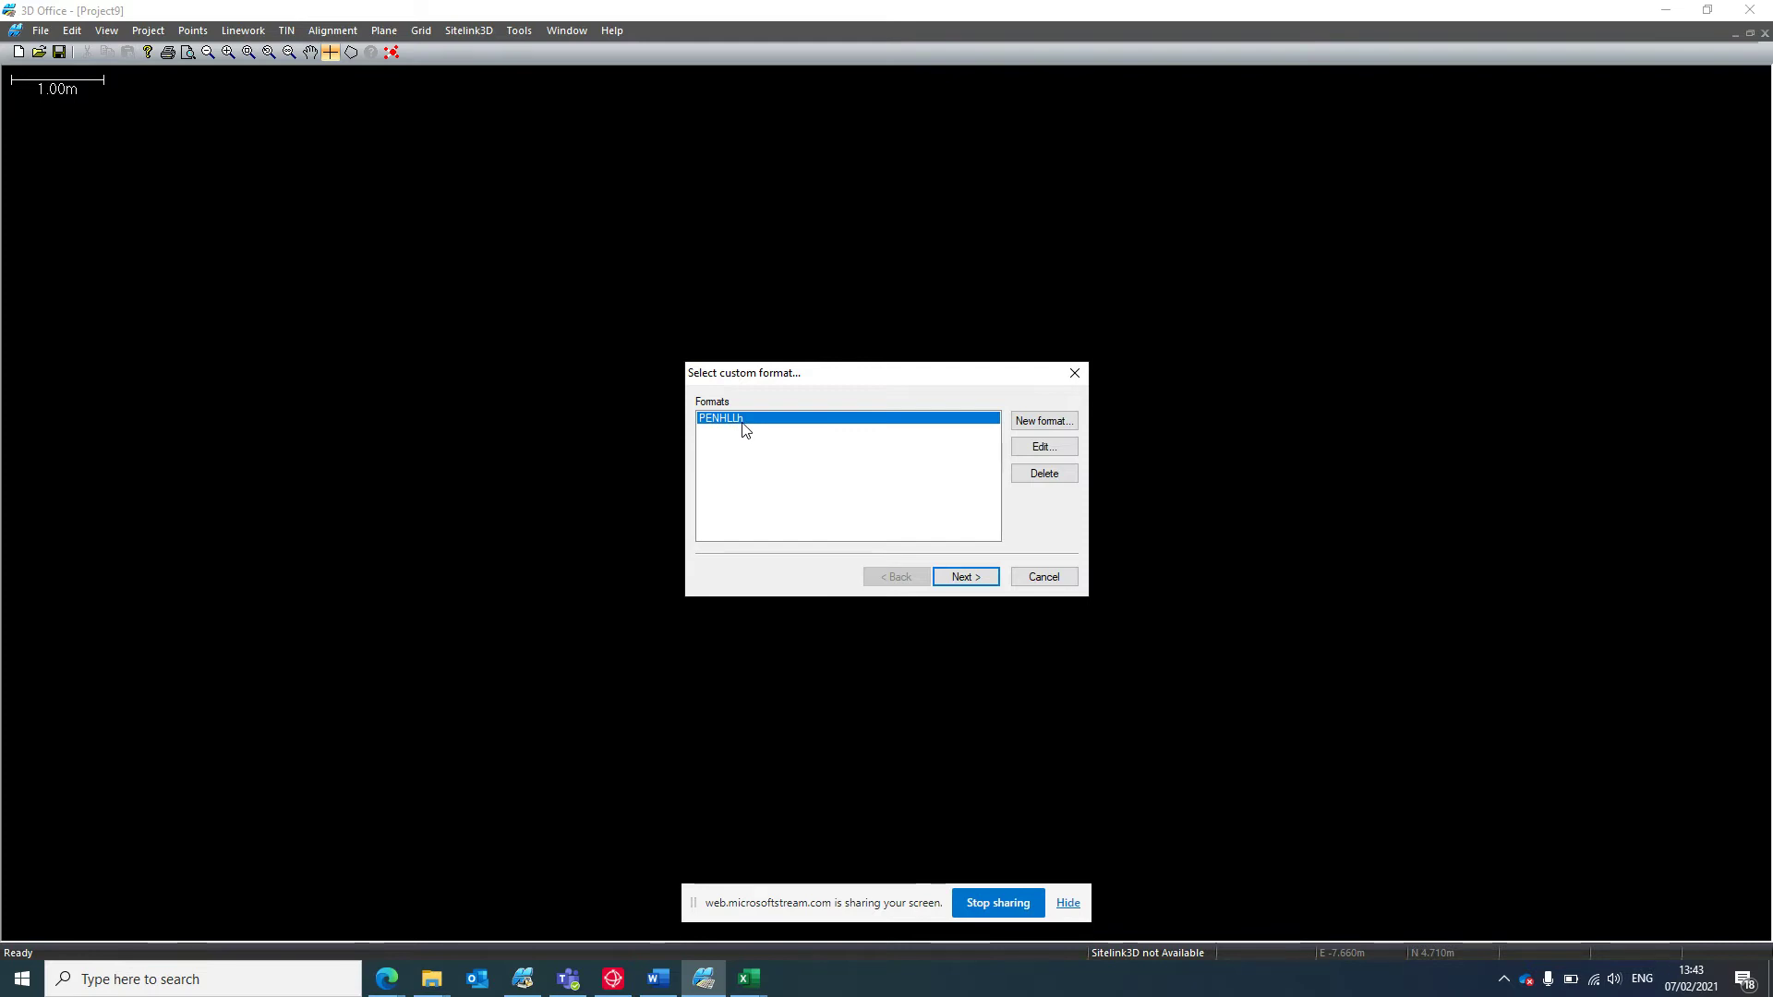
Start a new format FENHLLh with comma-separated fields, including a point easting.
click(1042, 421)
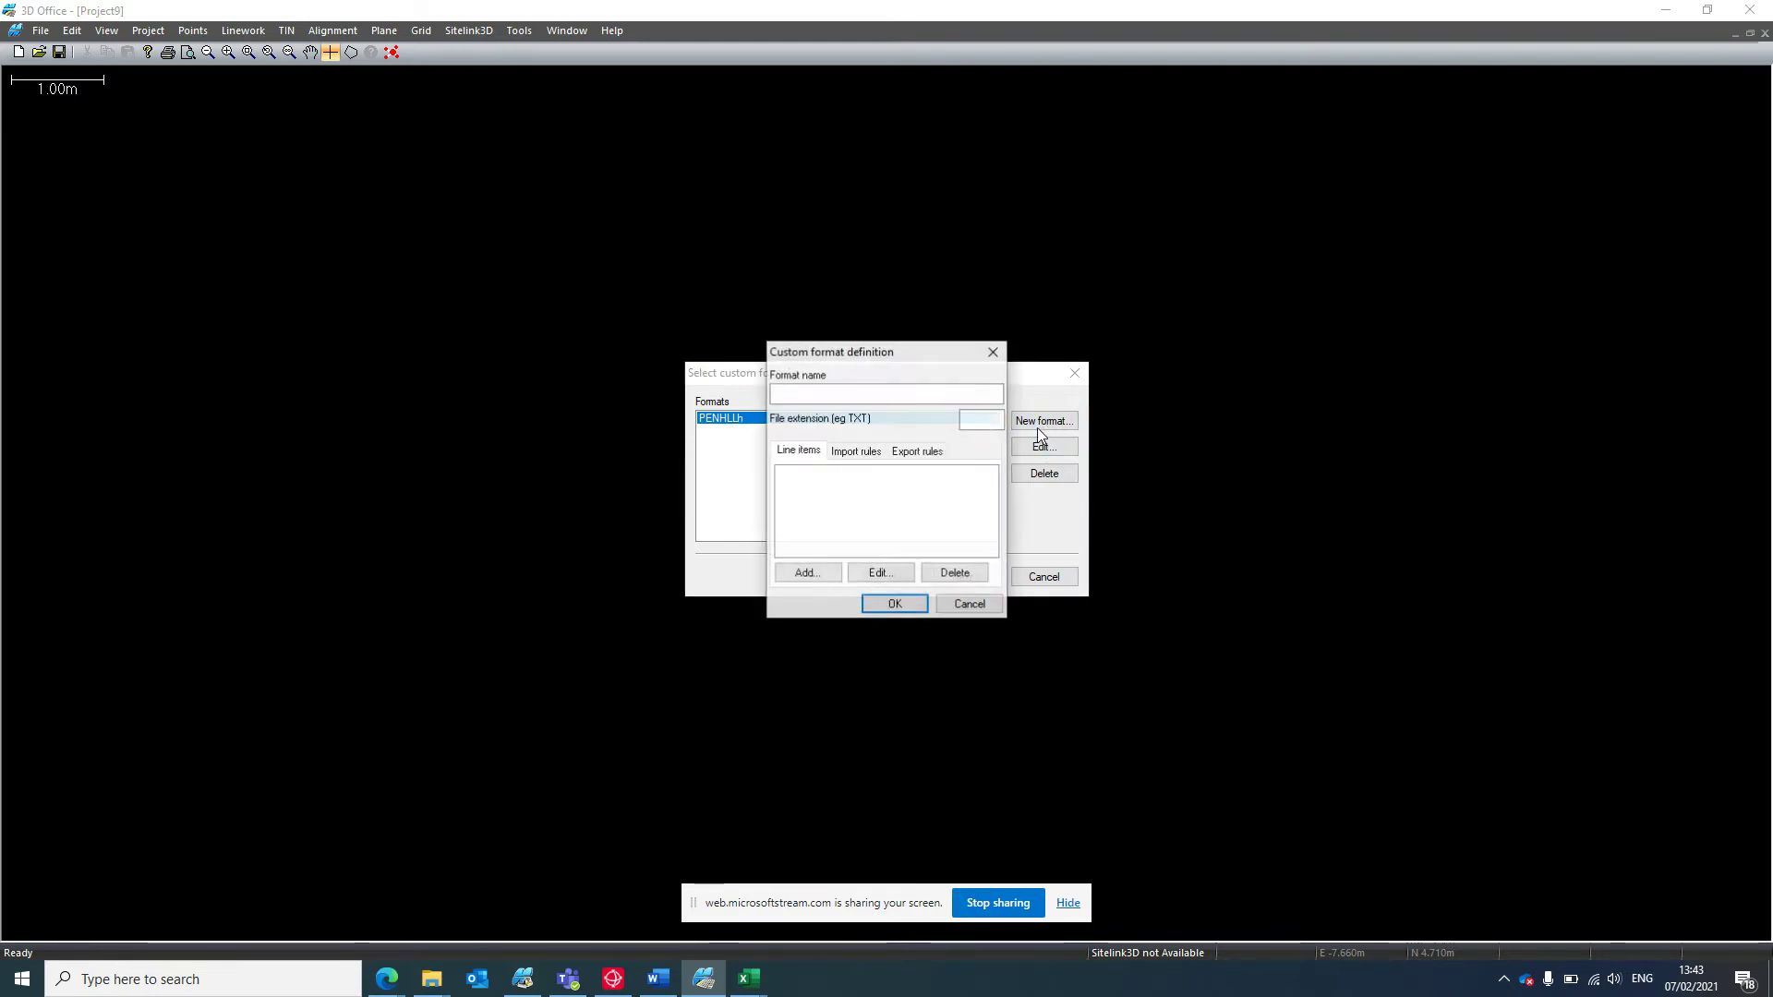
text(F)
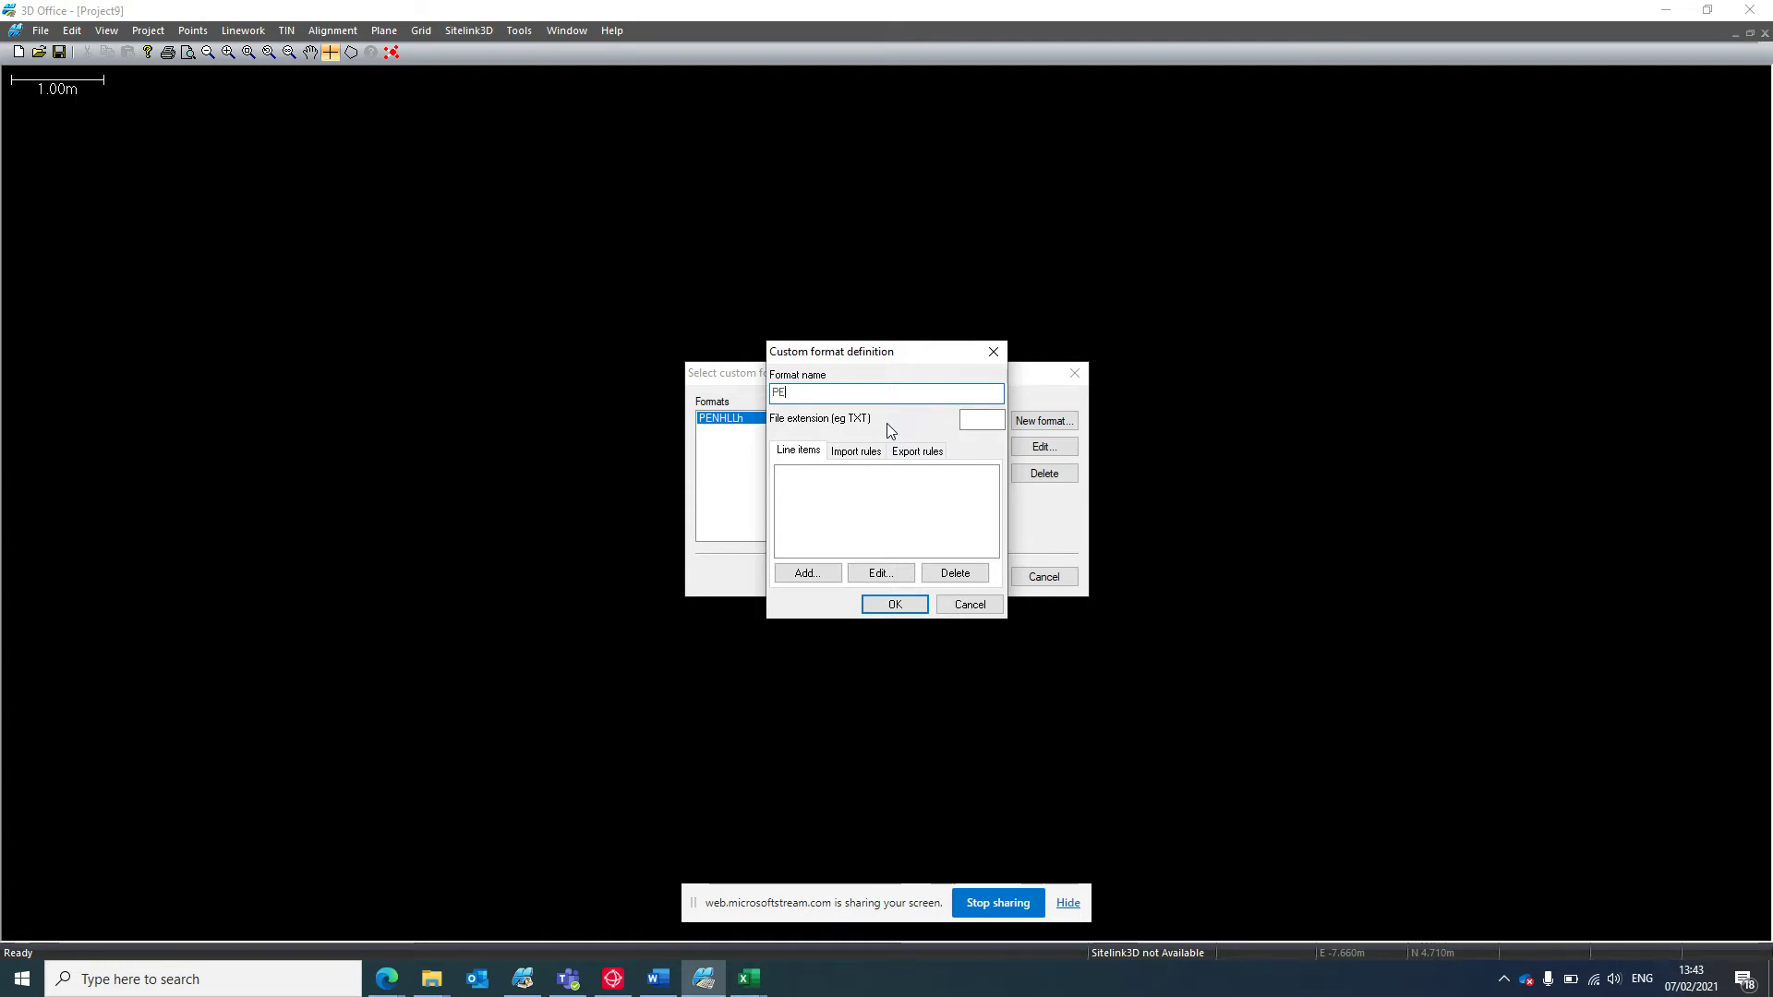
text(ENHLLh)
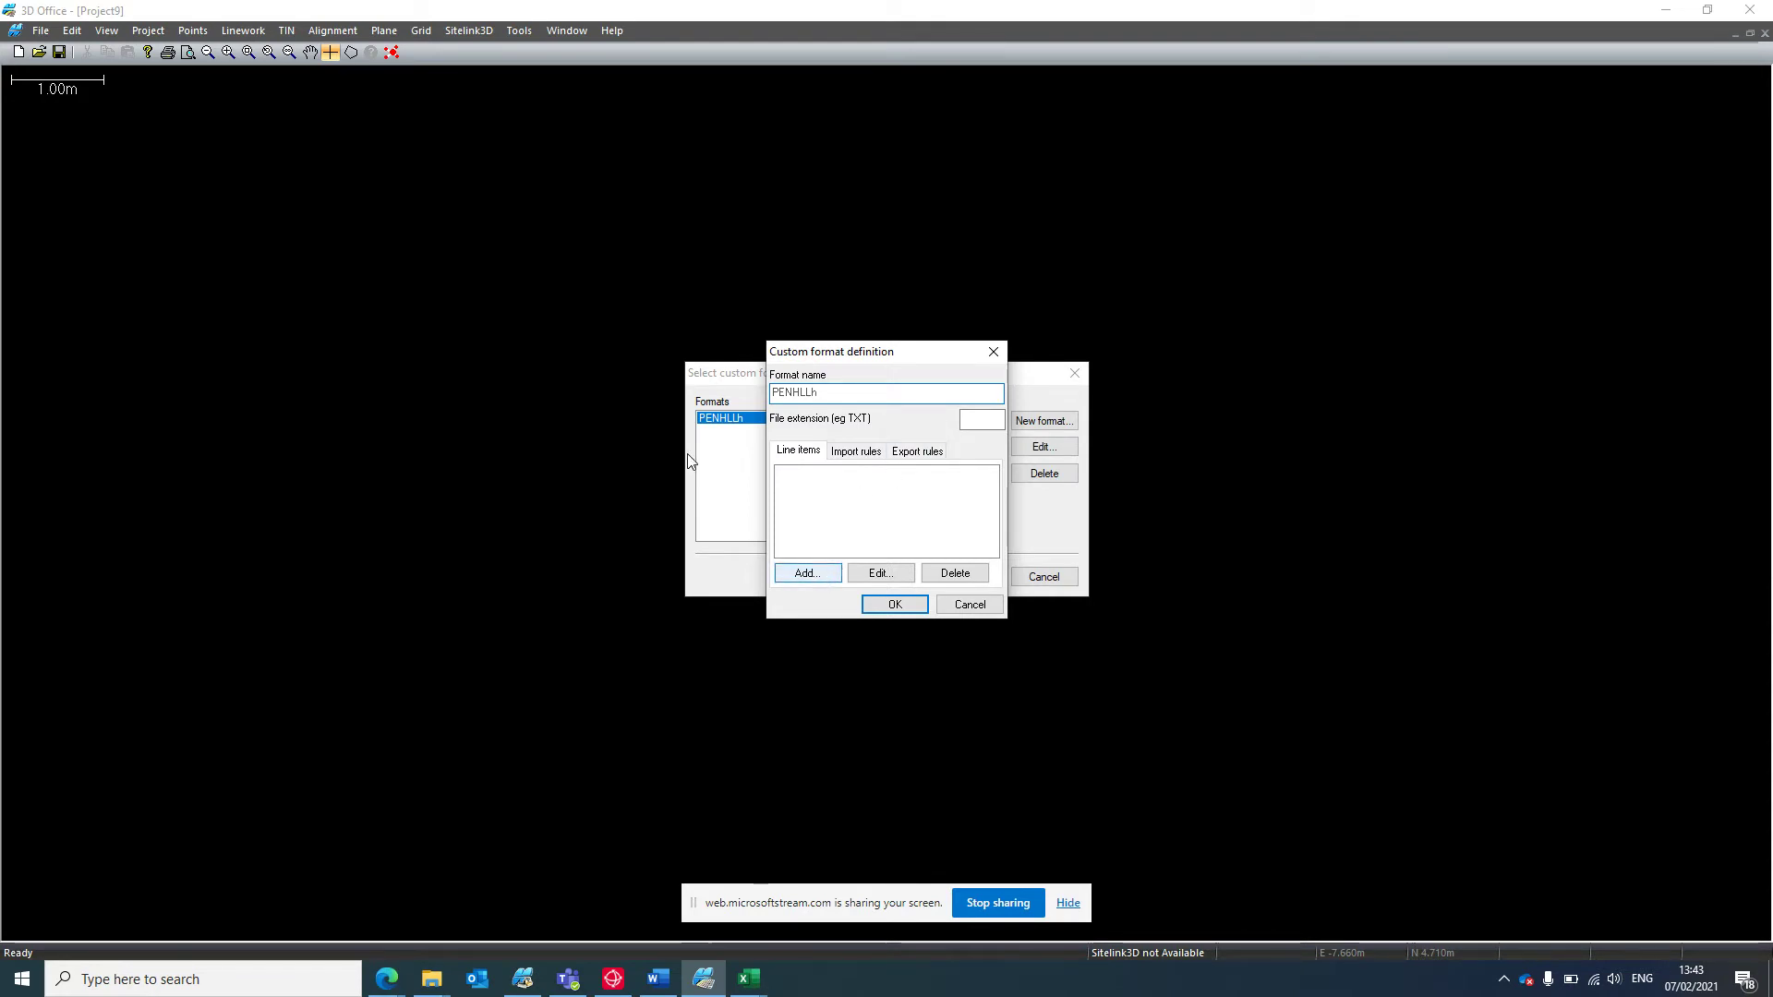
click(829, 572)
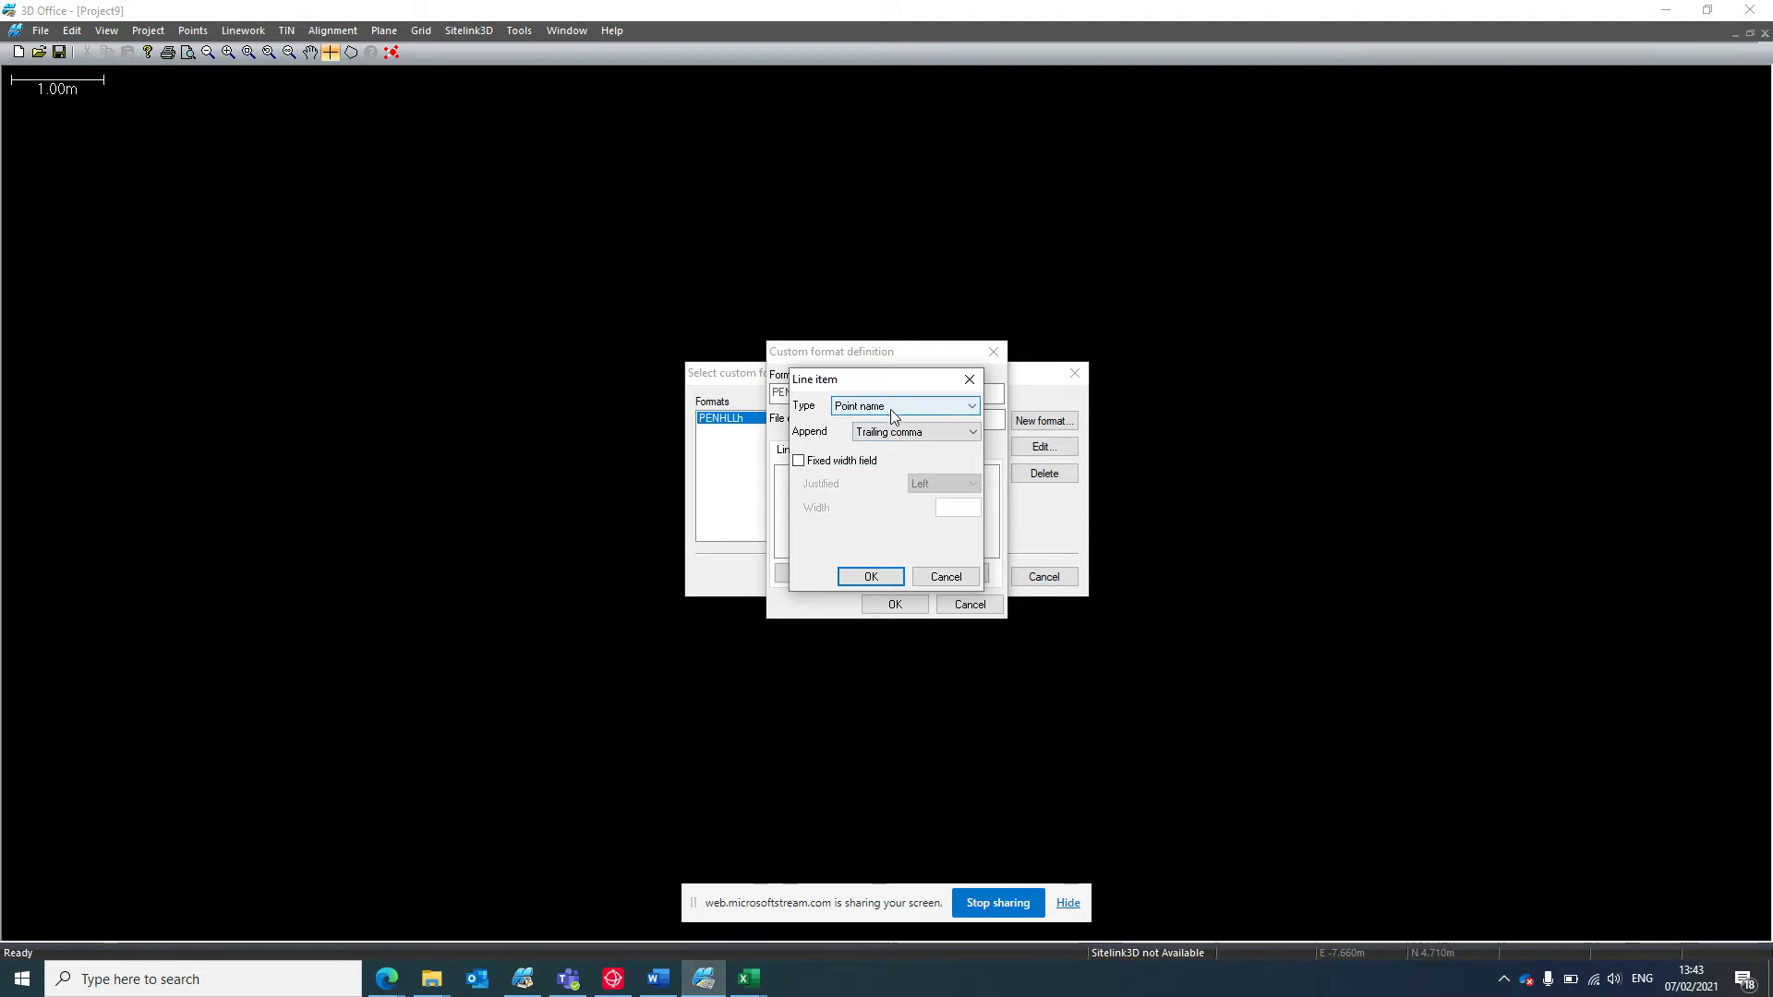
click(939, 438)
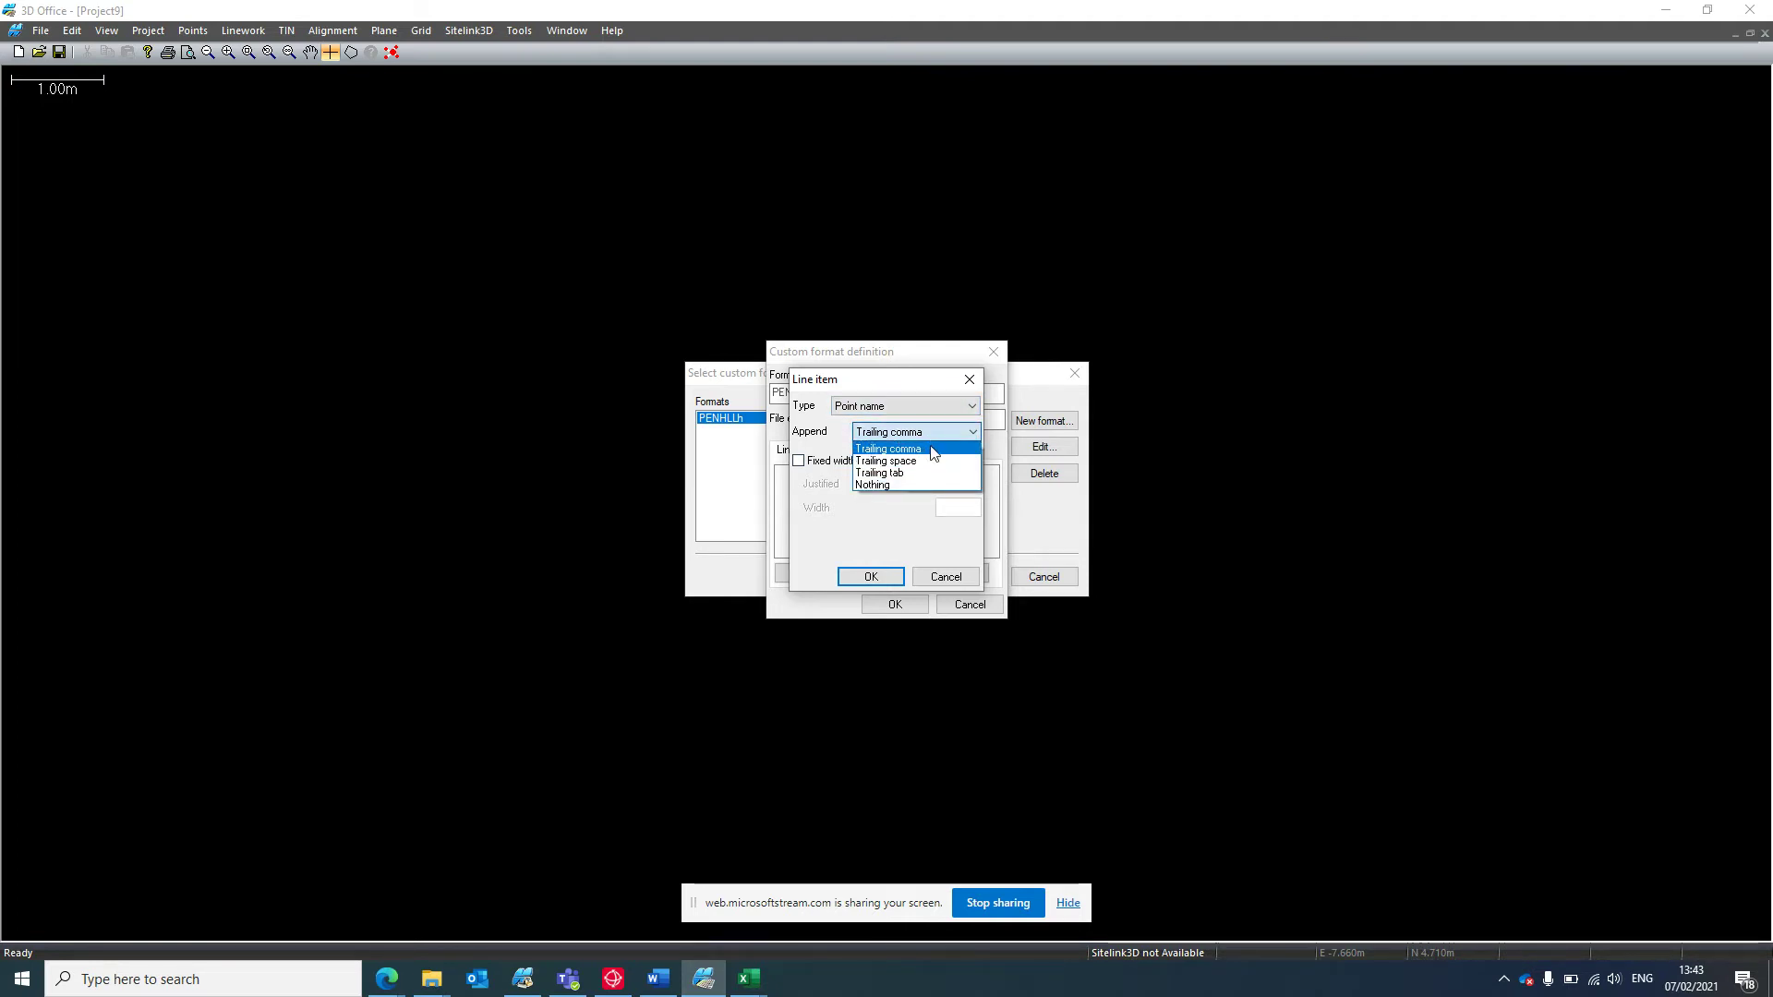
click(934, 450)
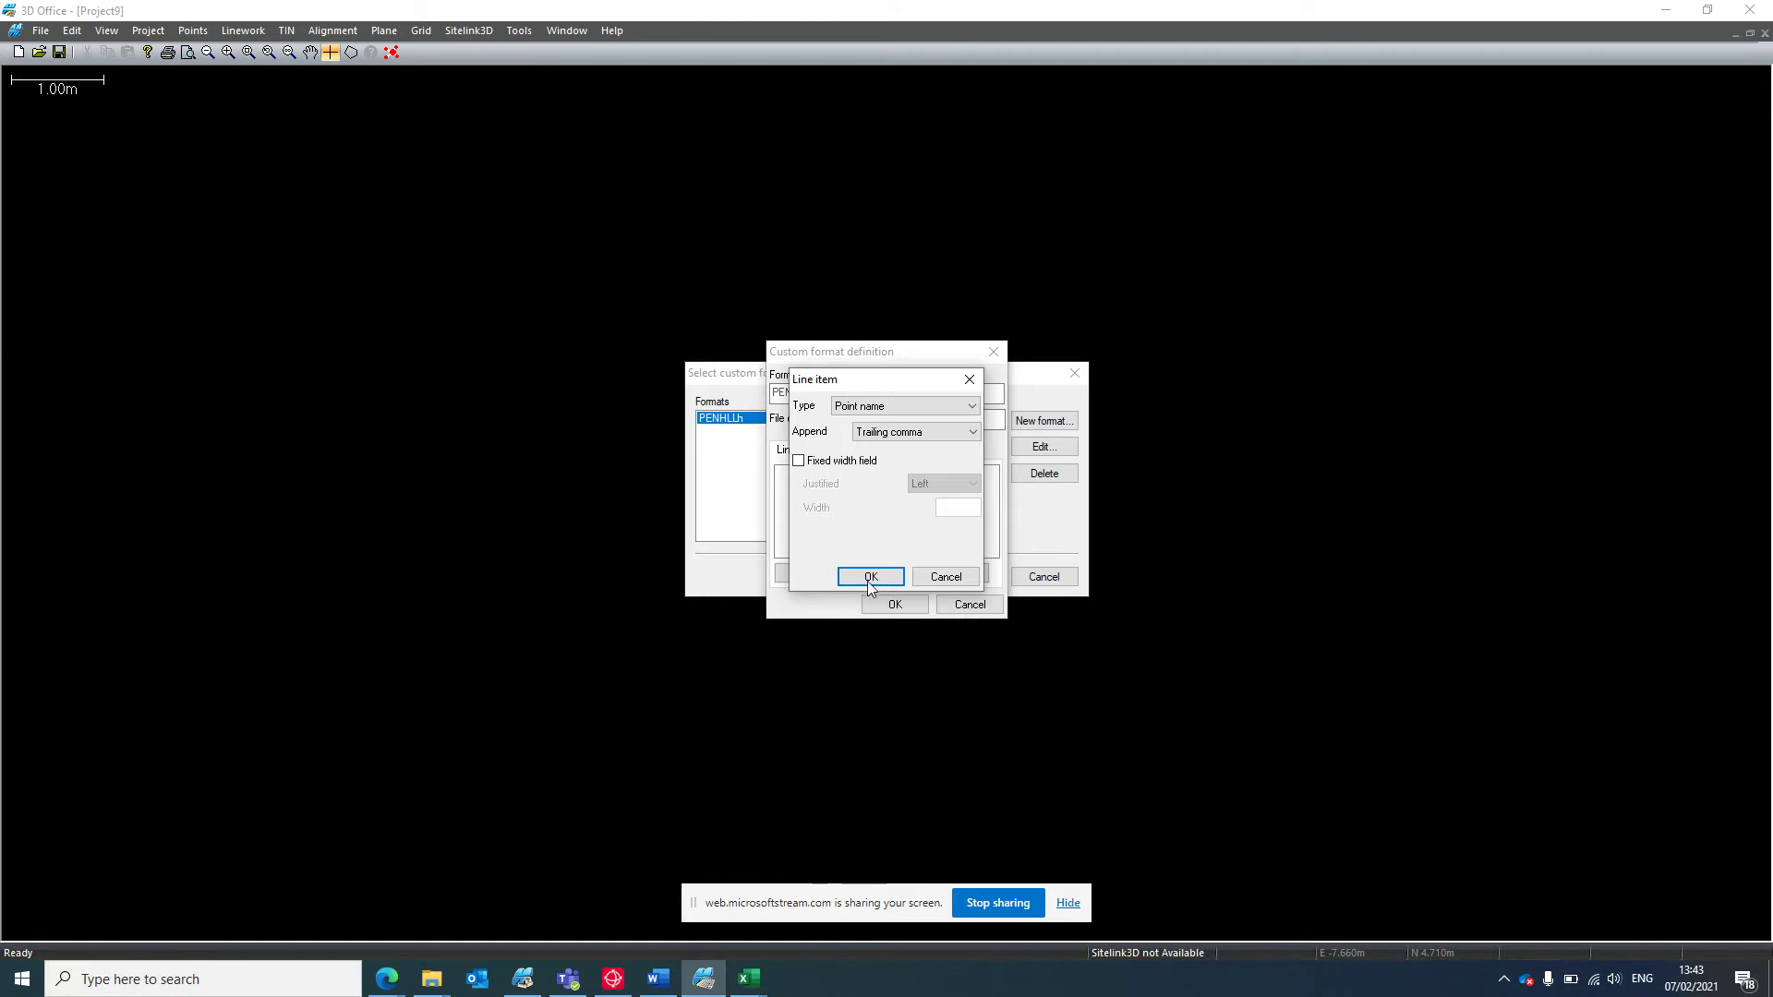
click(945, 576)
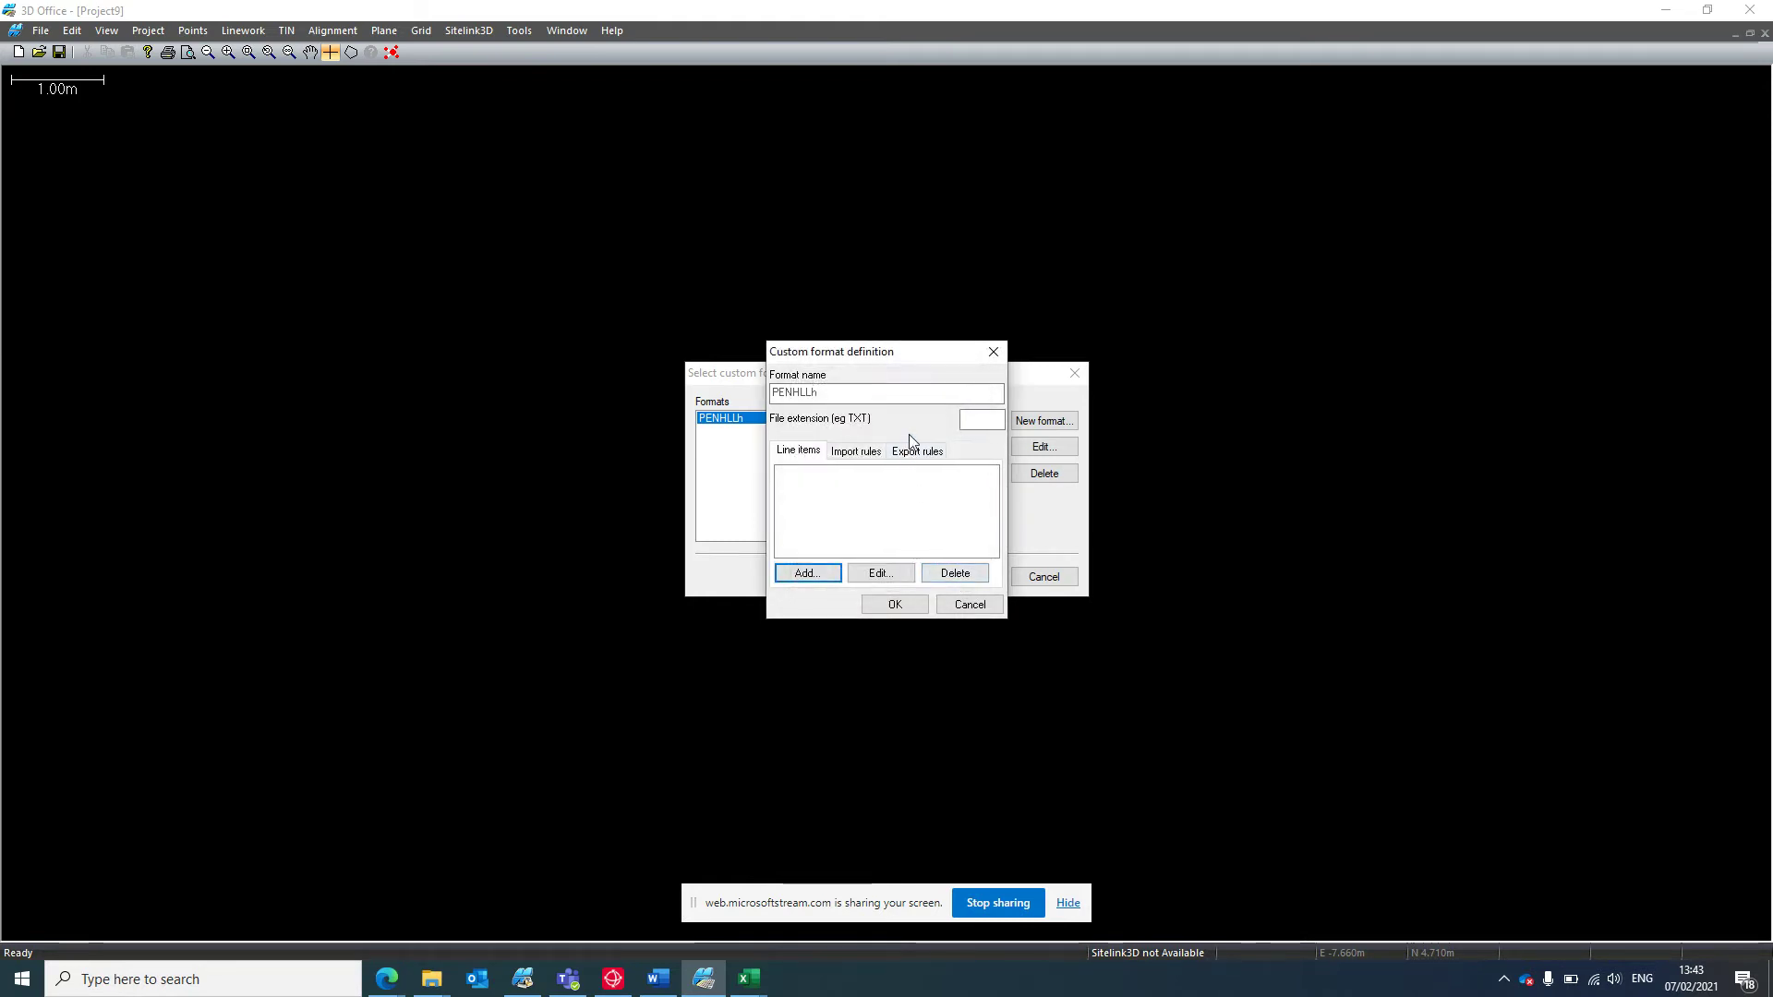
click(807, 574)
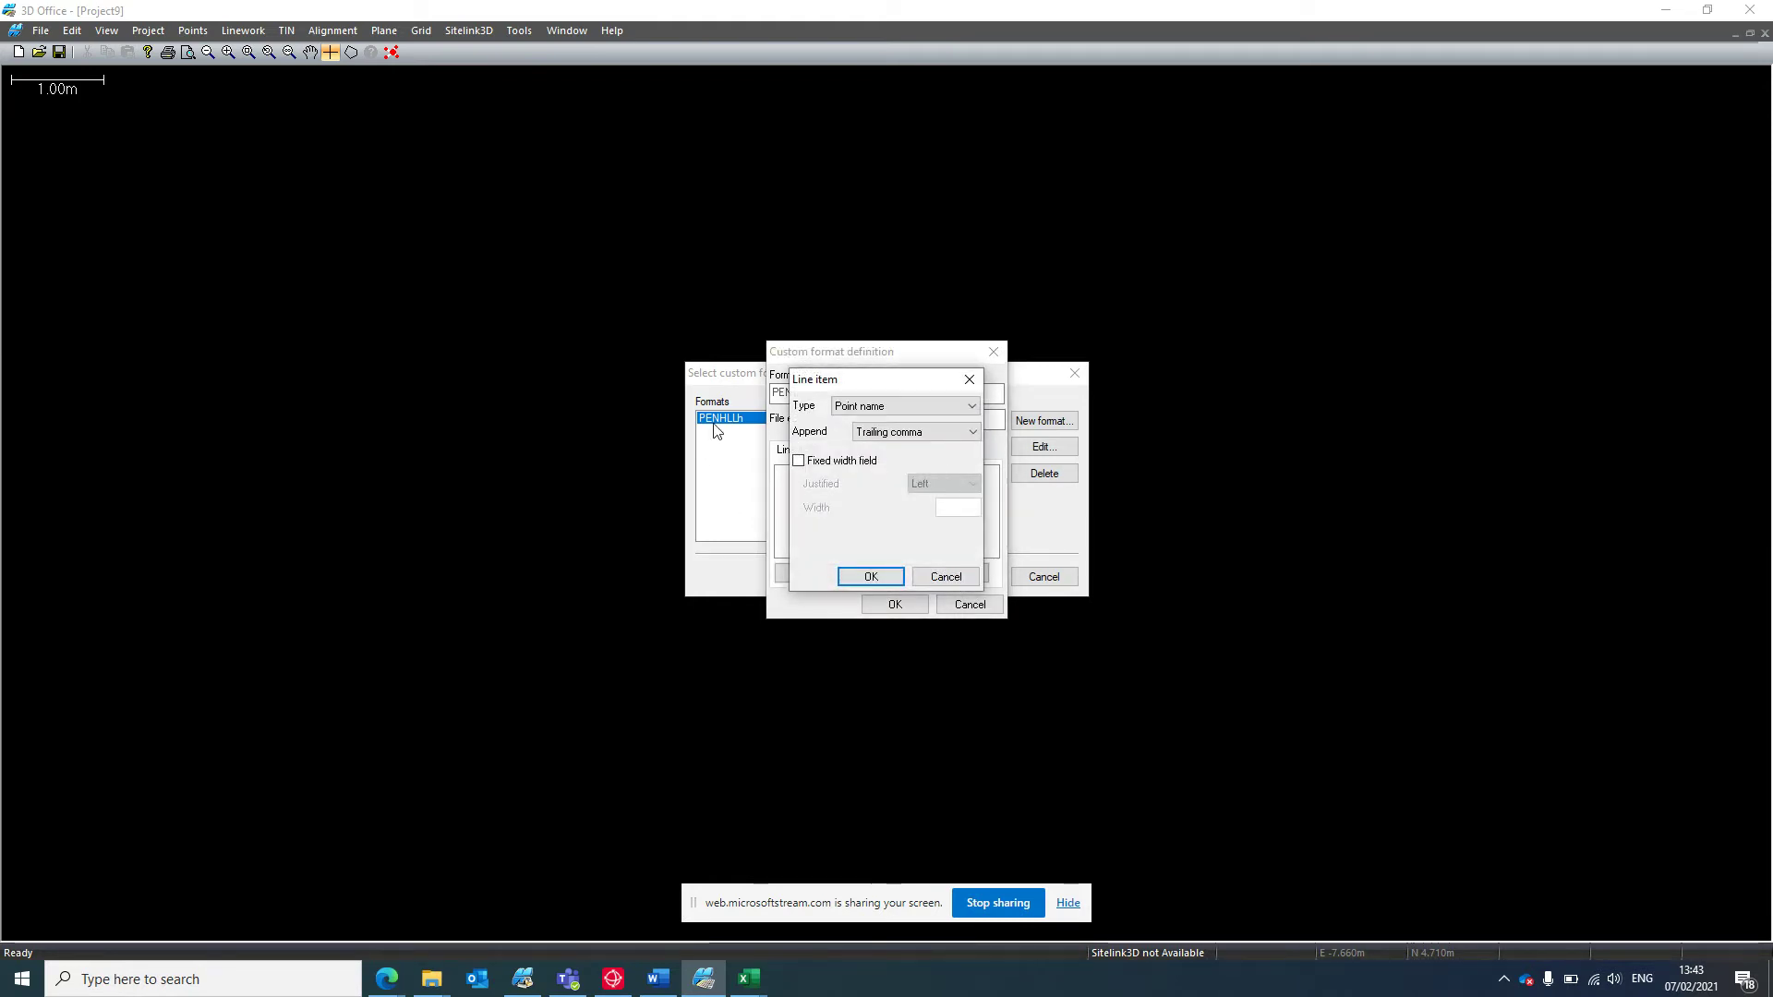
click(944, 408)
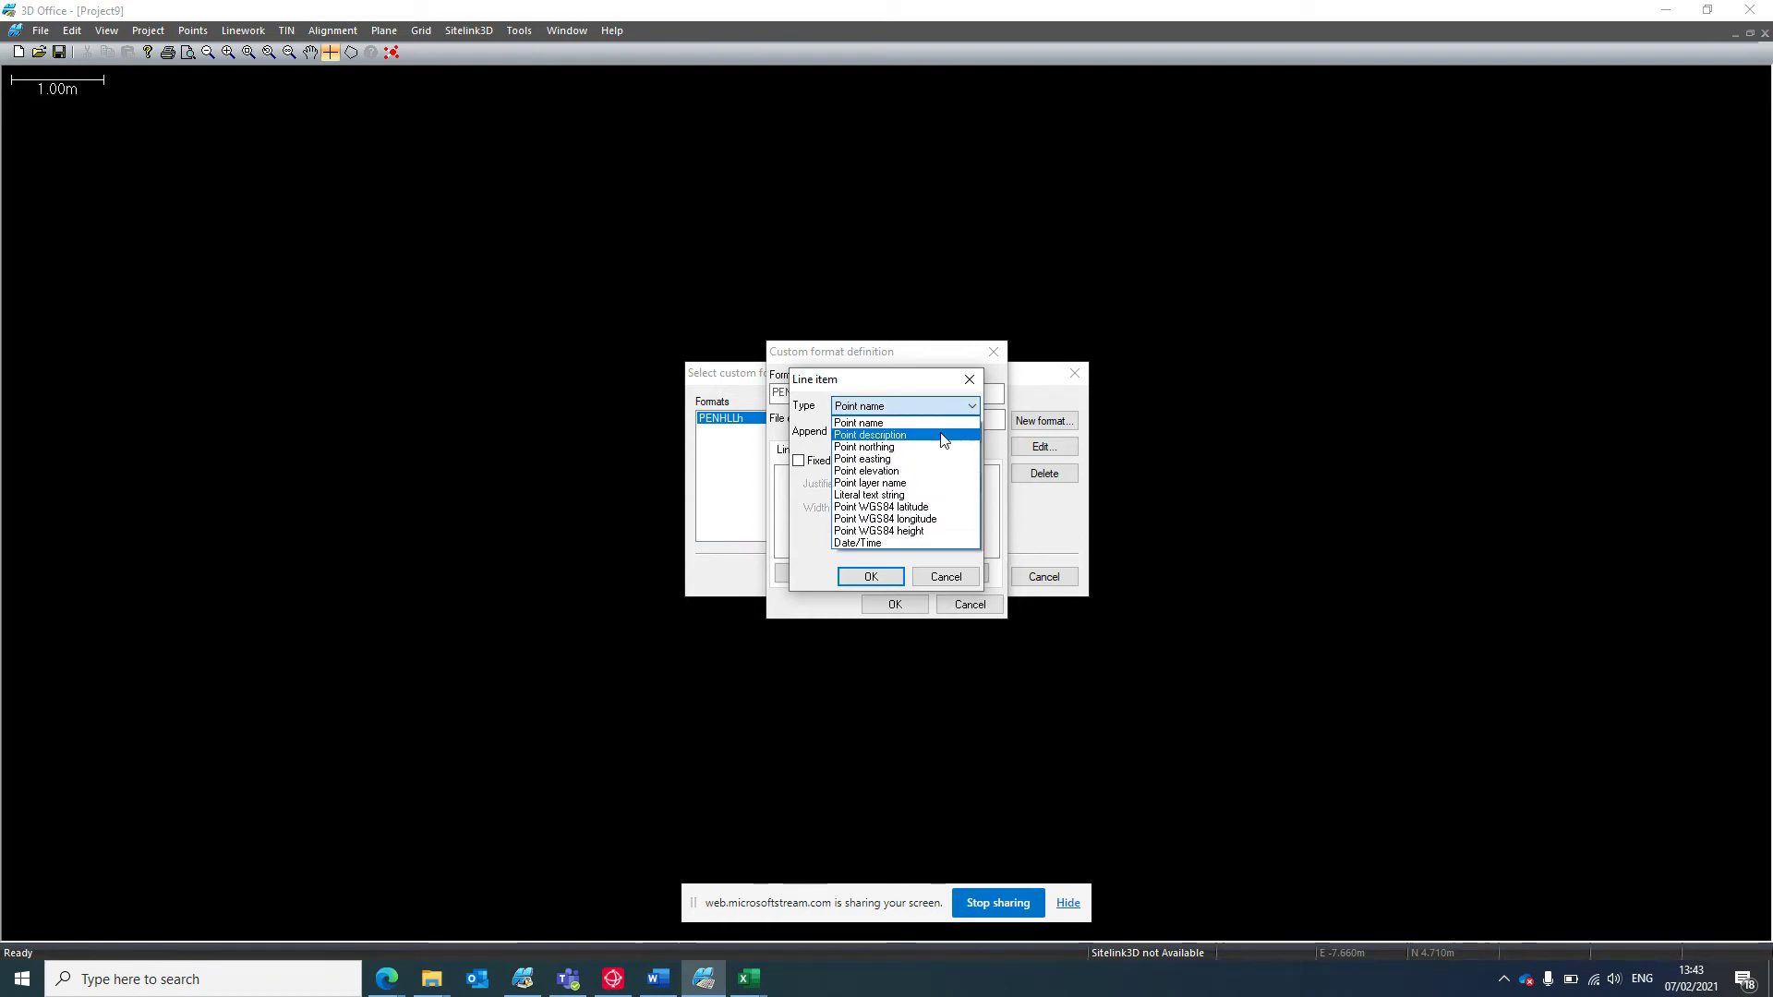
click(933, 458)
click(924, 432)
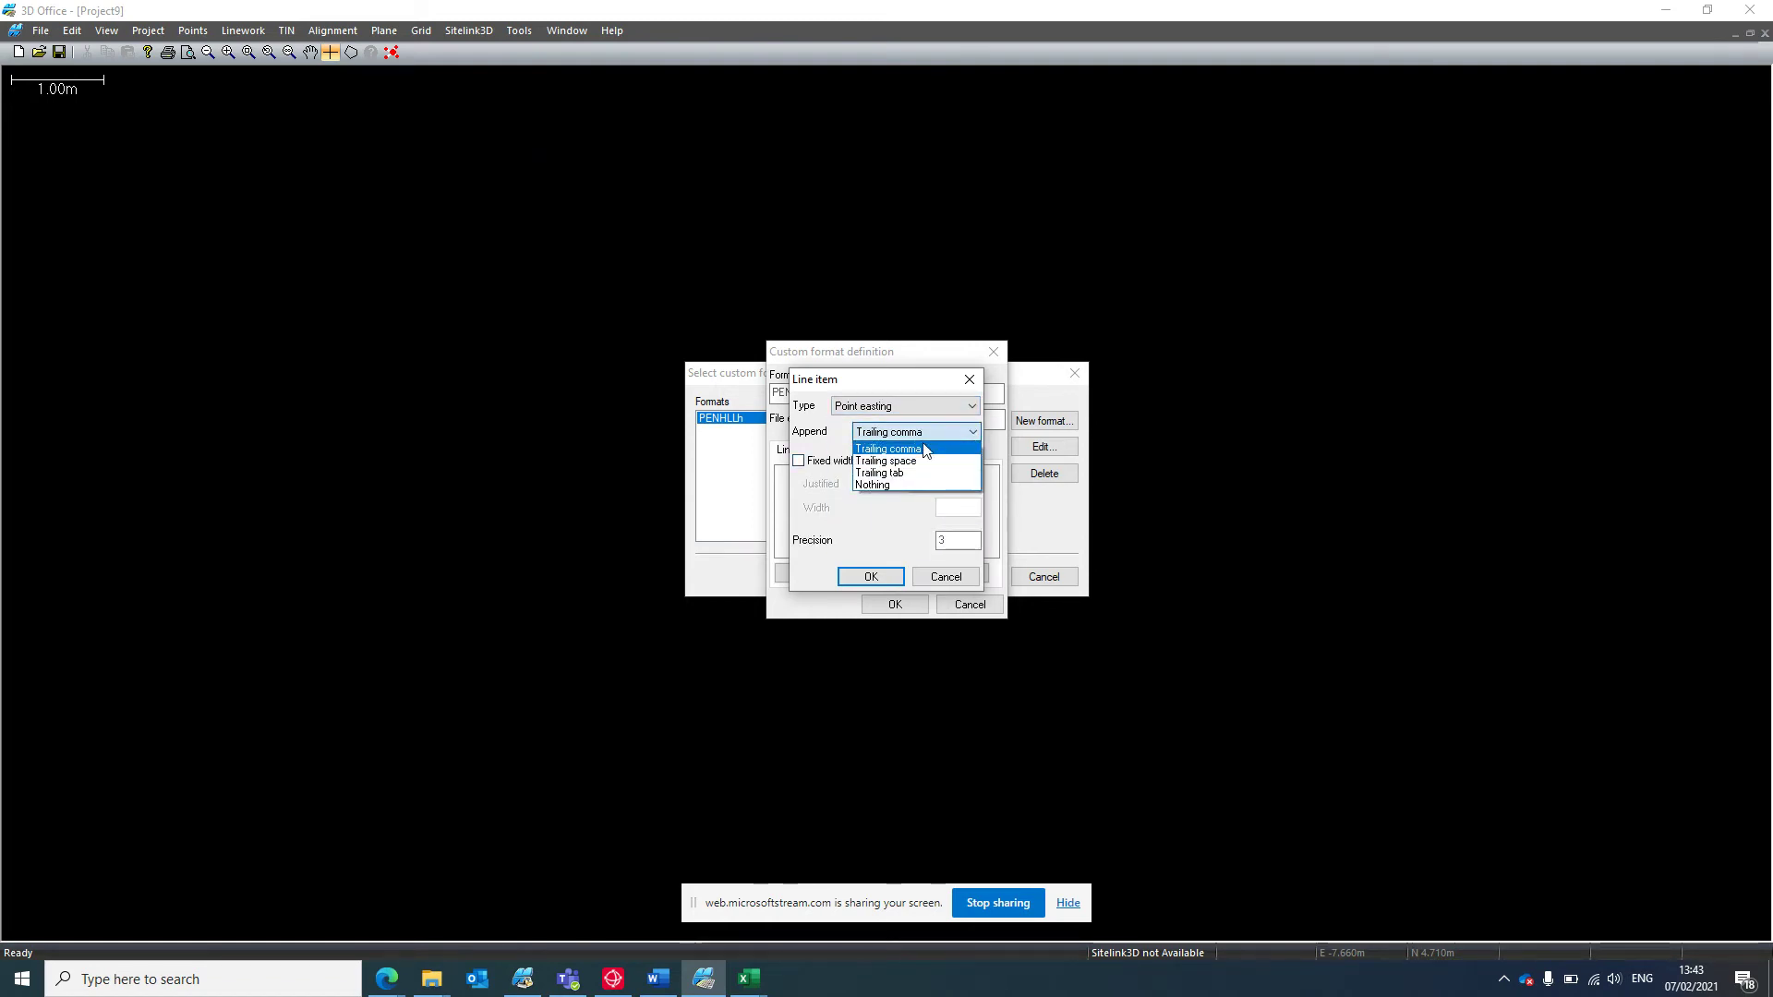
click(924, 451)
click(960, 574)
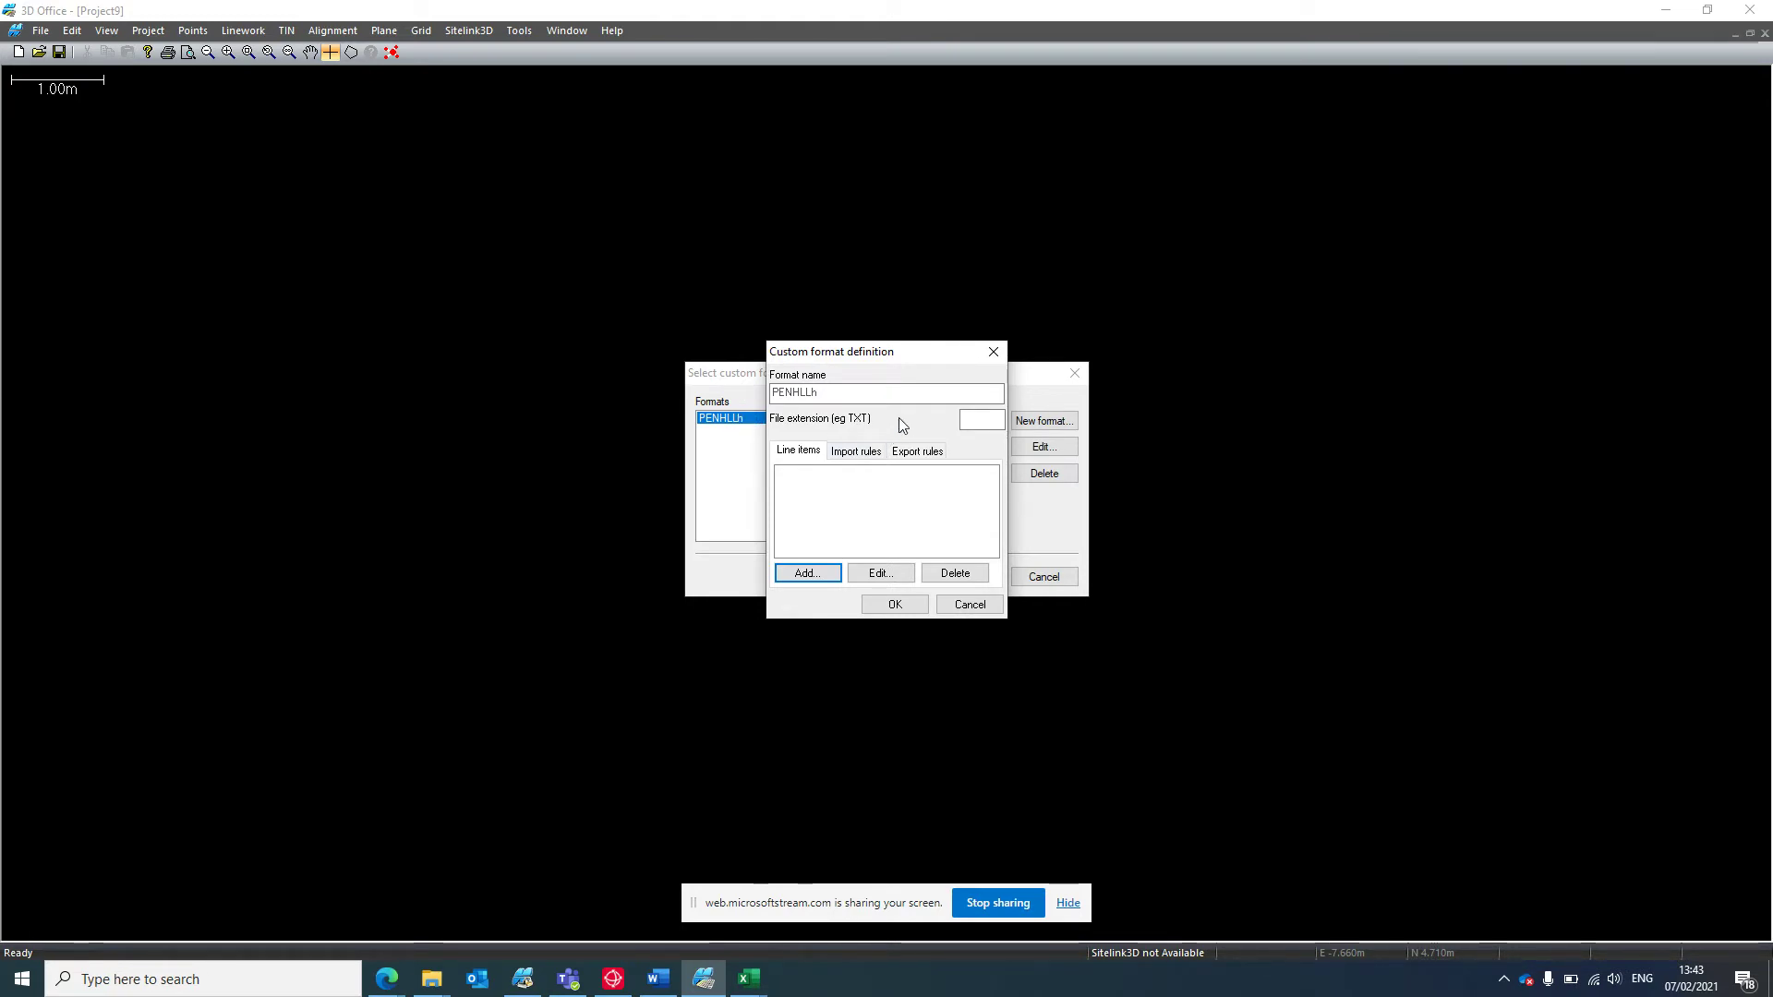
Try a WGS84 height field and a skip-header-lines rule, then abandon the new format.
click(806, 573)
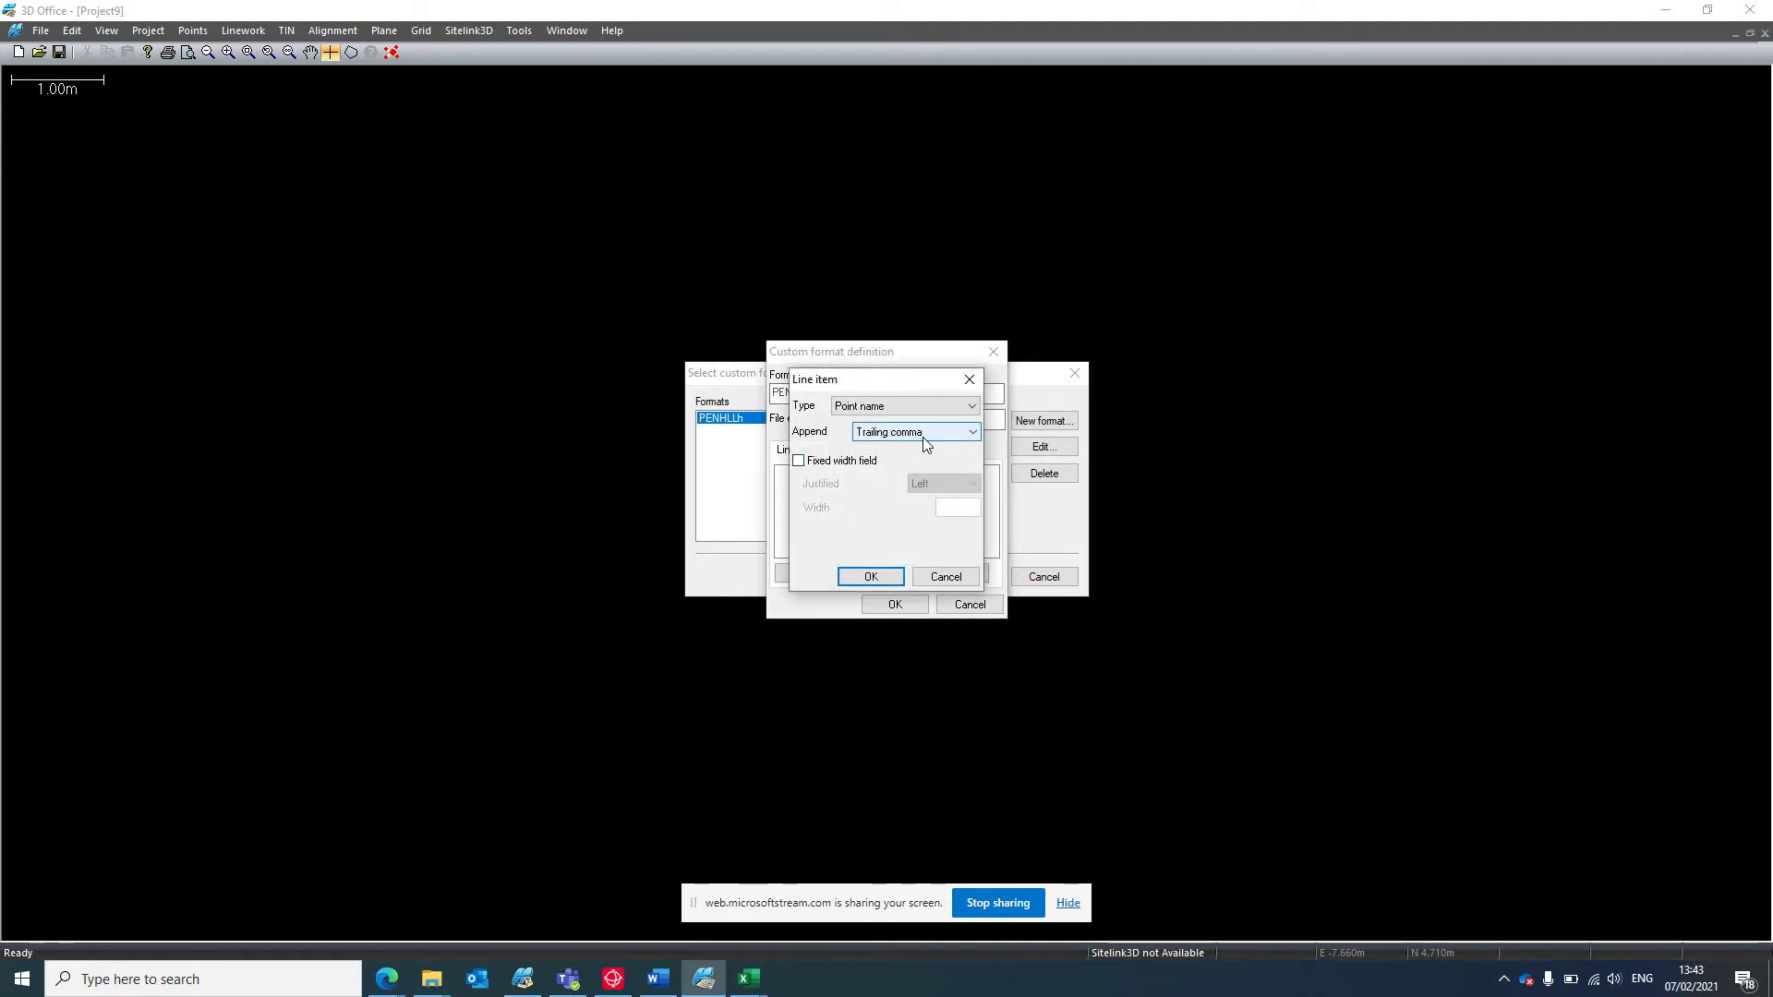
click(923, 406)
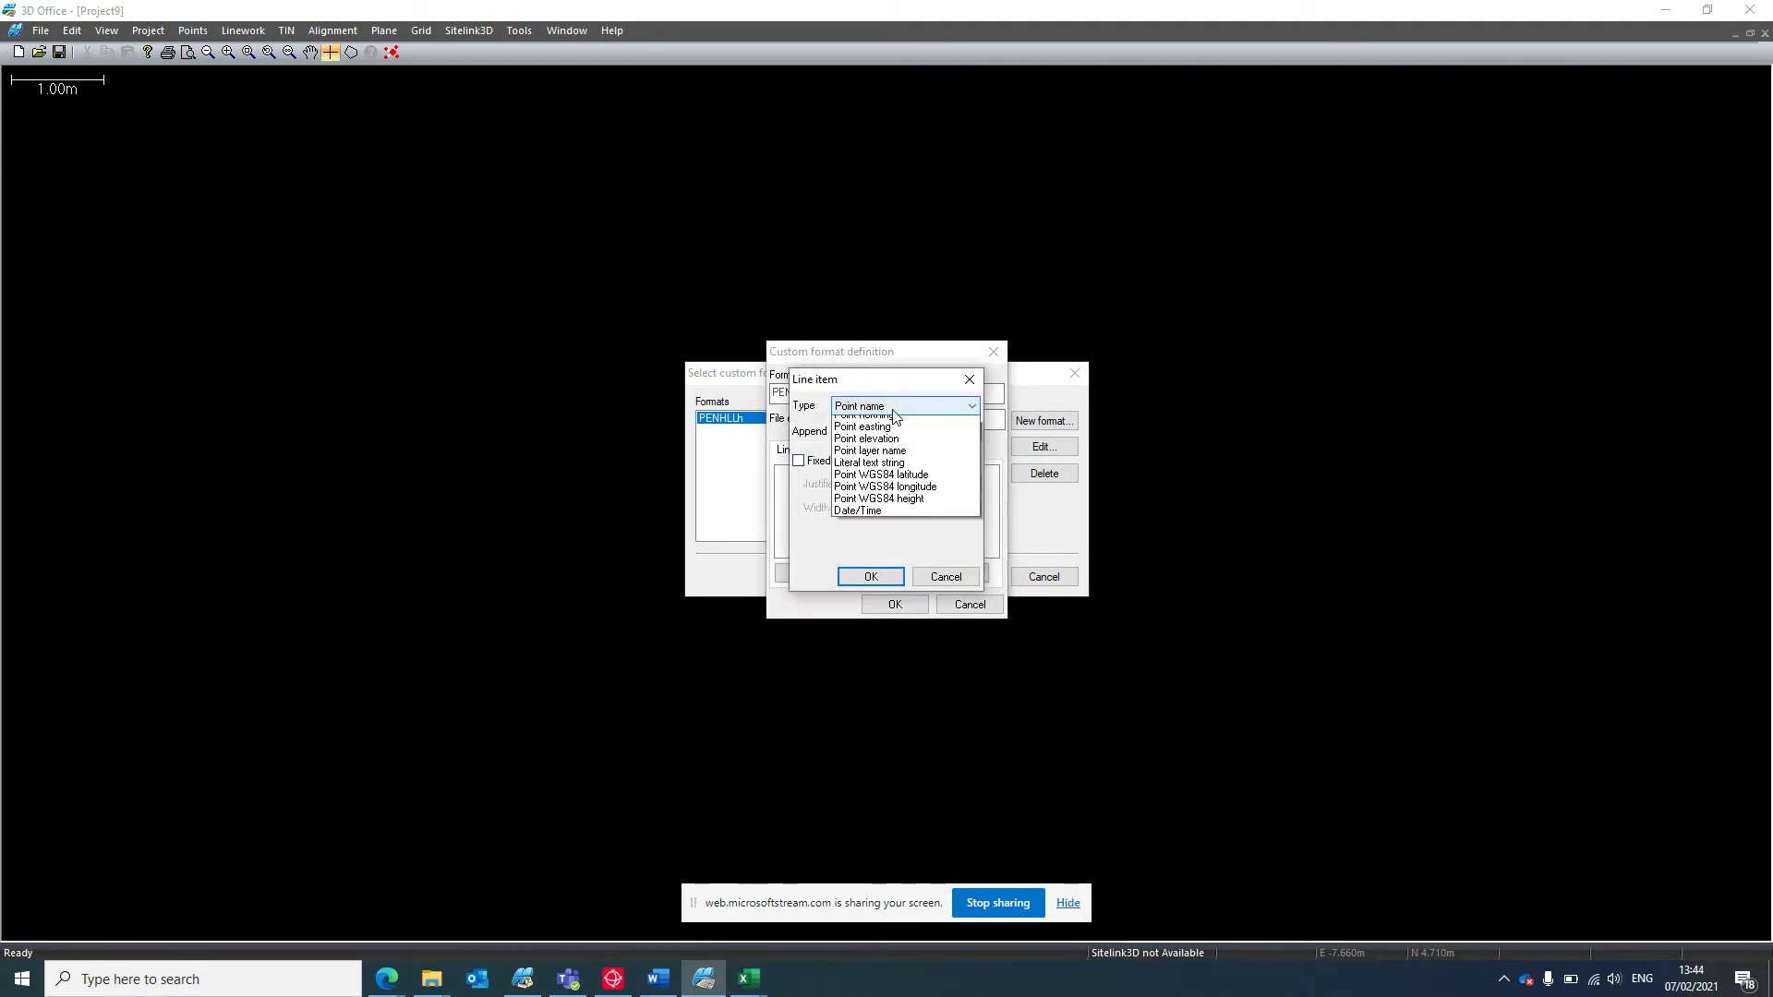
click(953, 536)
click(955, 432)
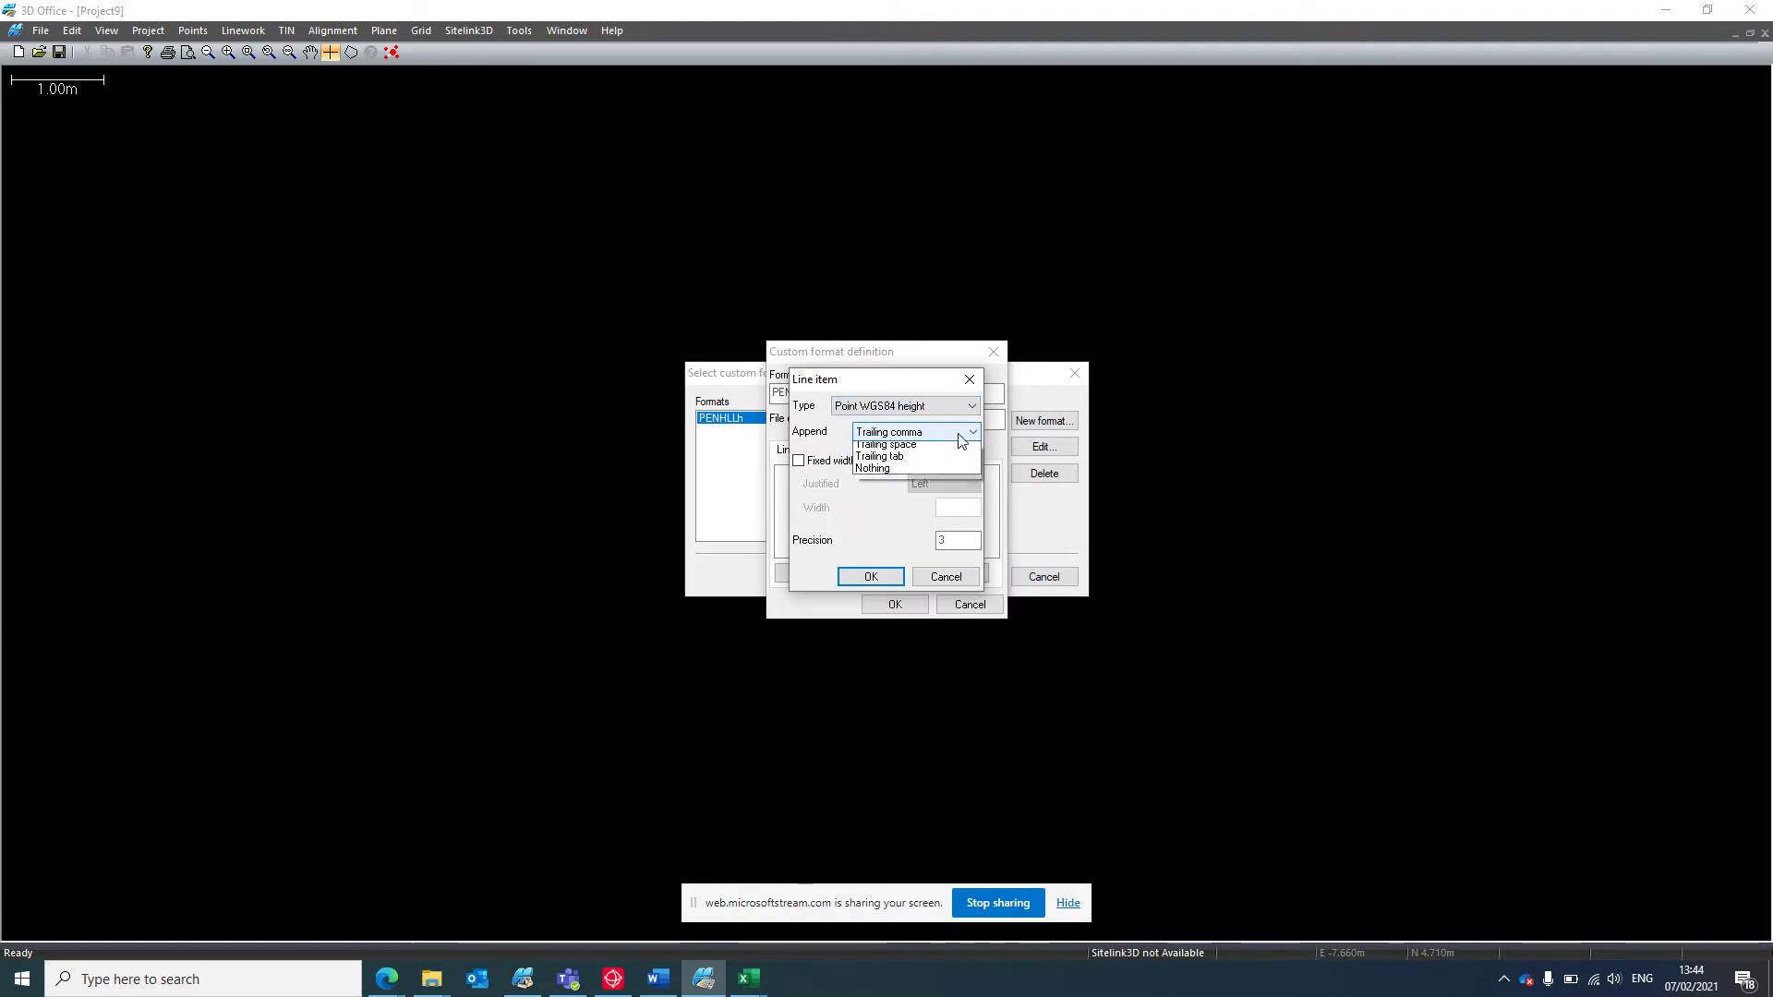
click(930, 485)
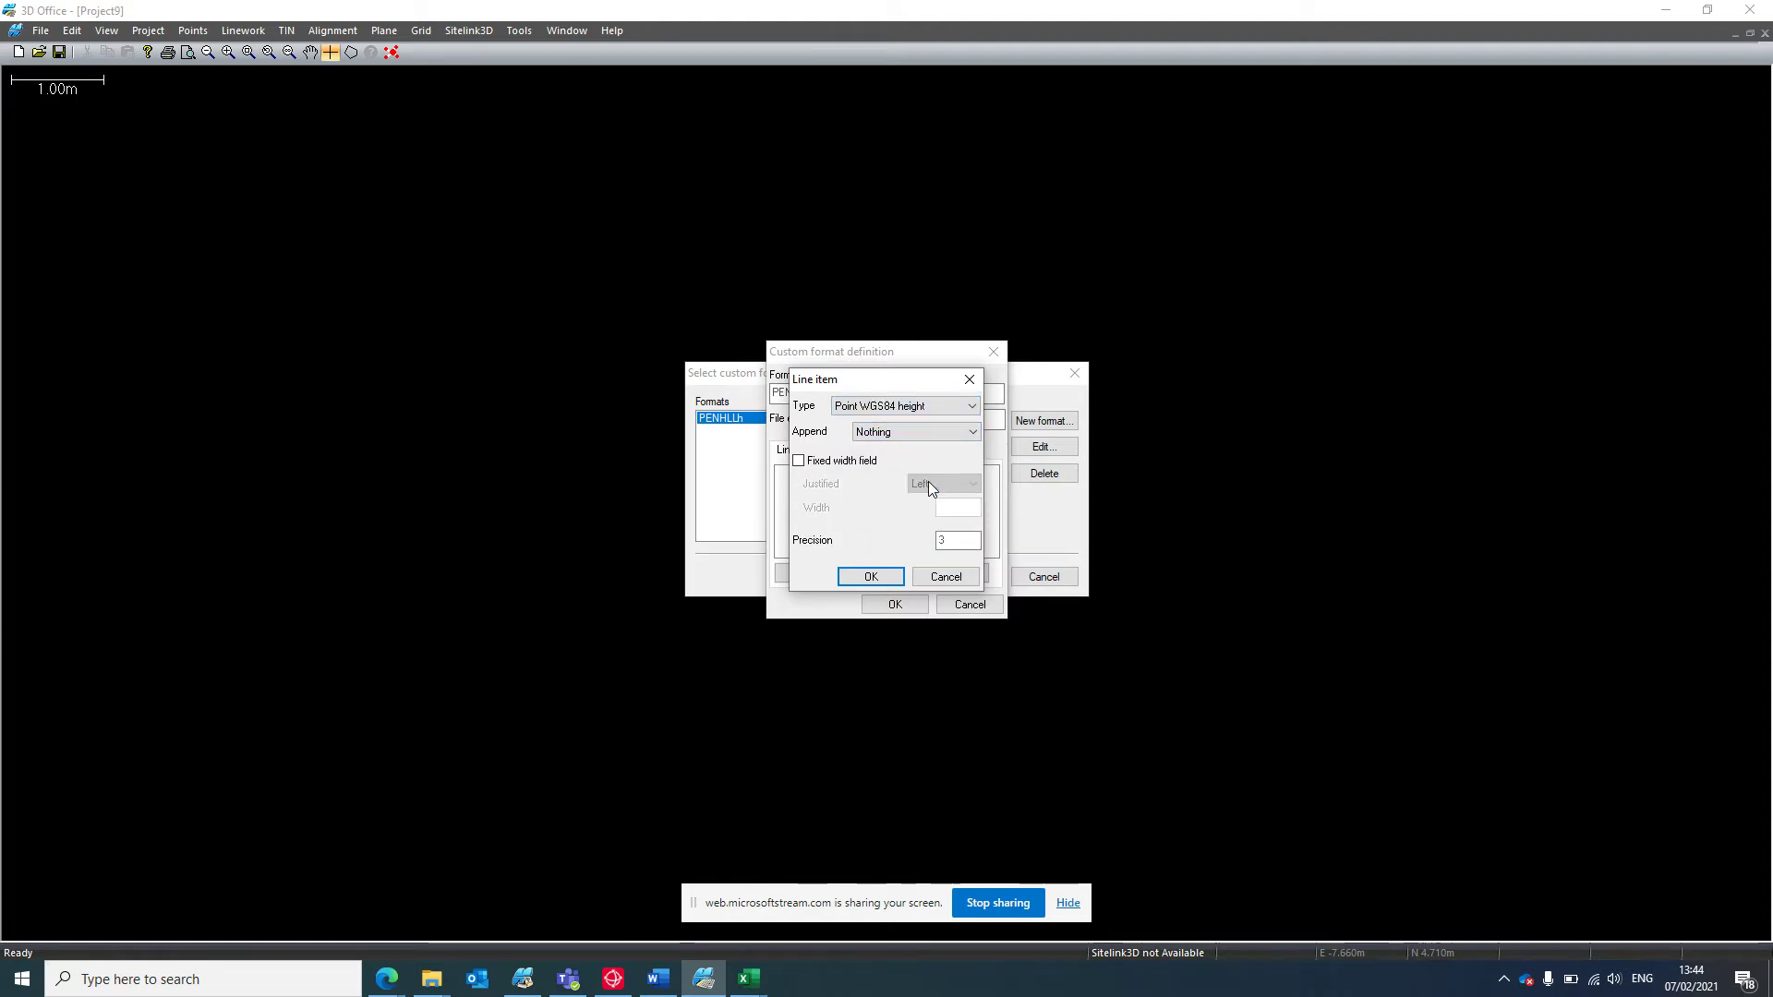
click(944, 576)
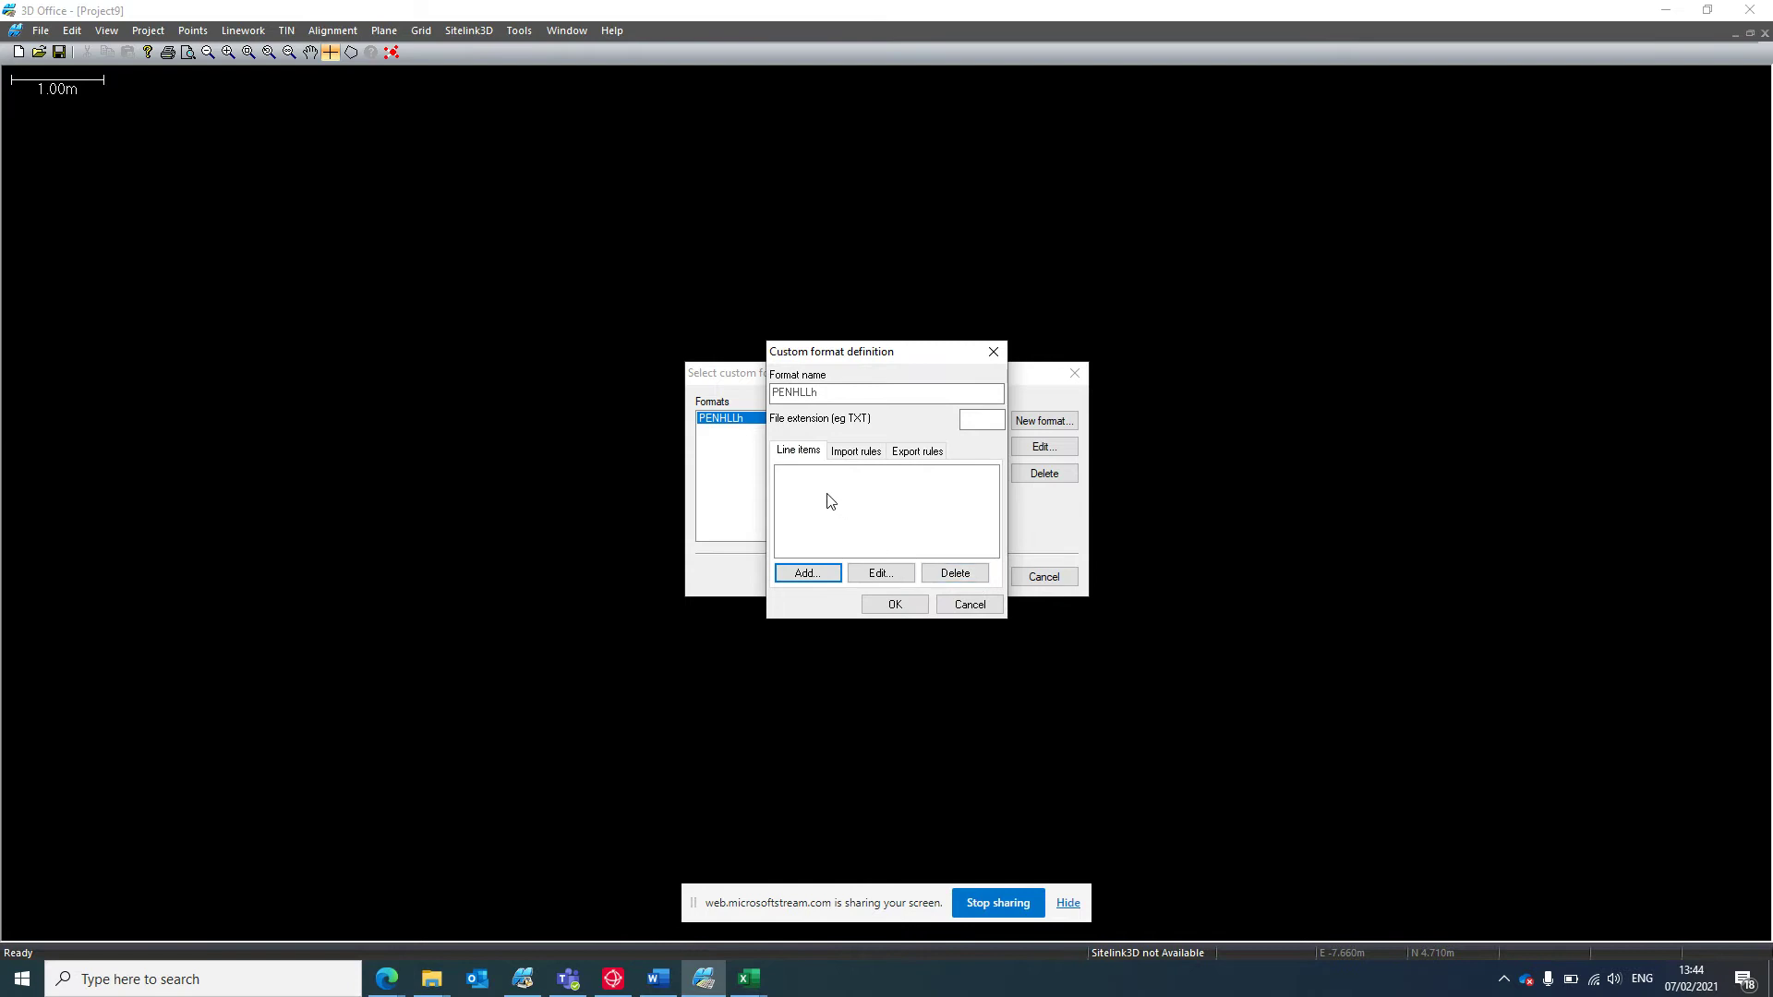
click(860, 456)
click(831, 575)
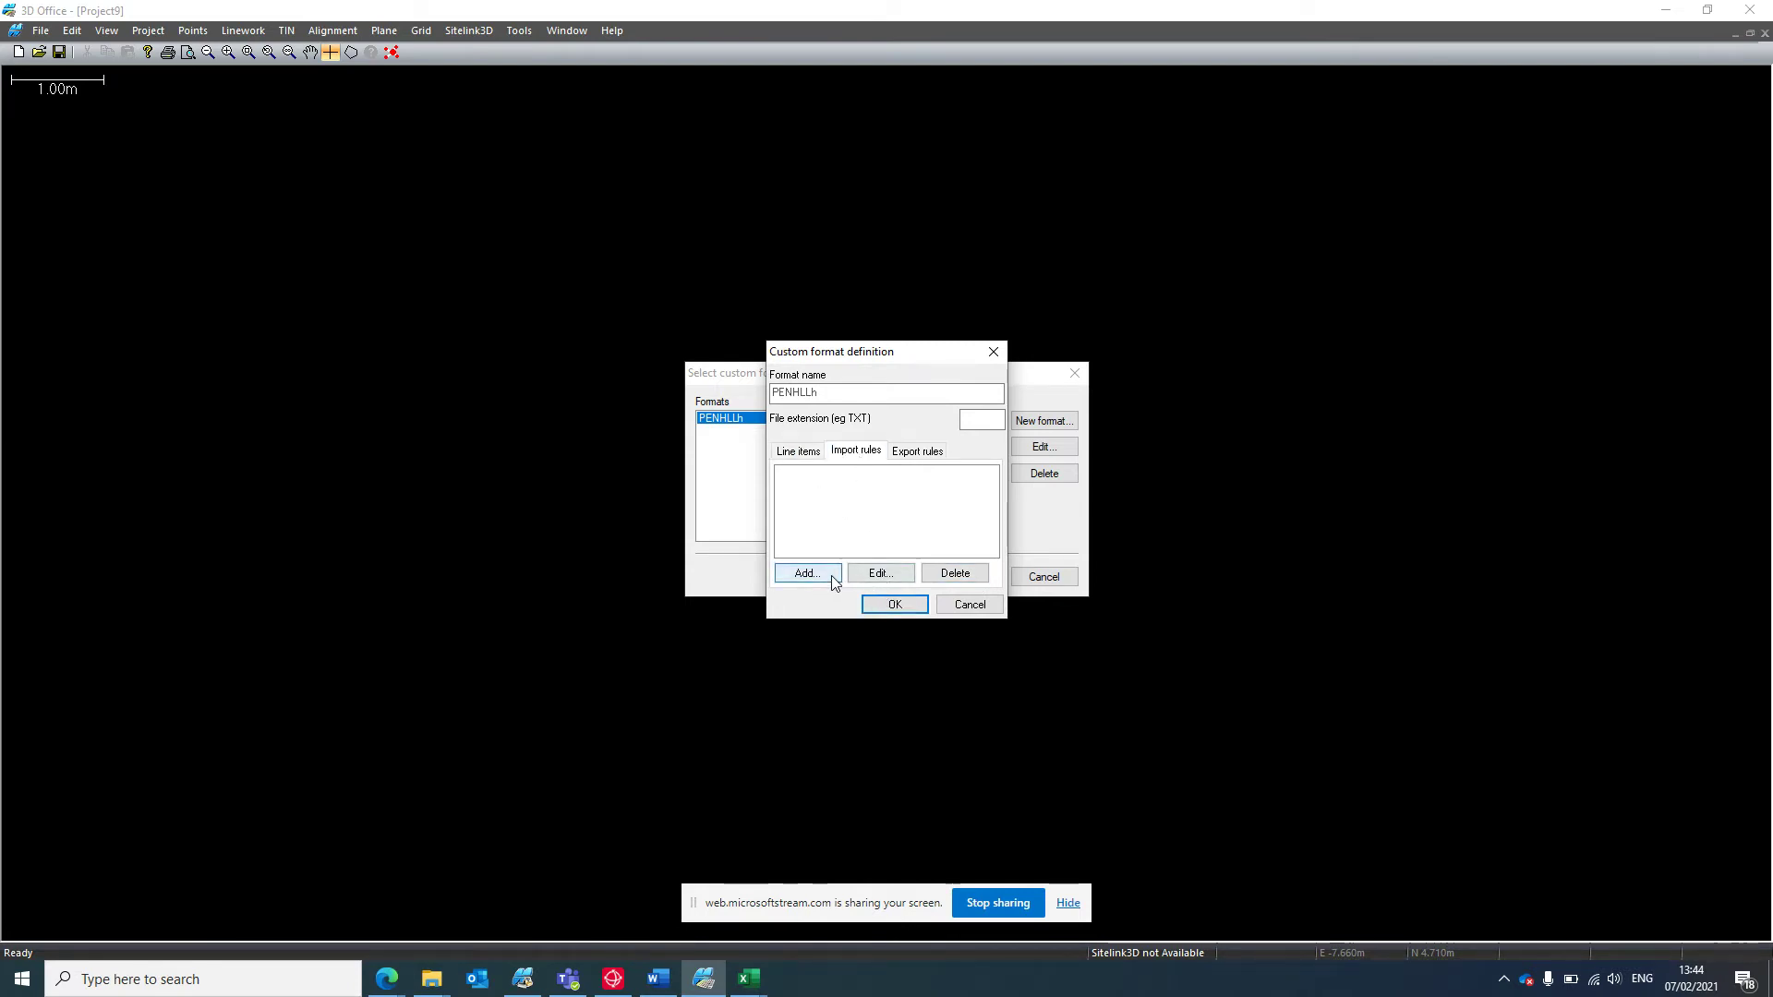
key(Tab)
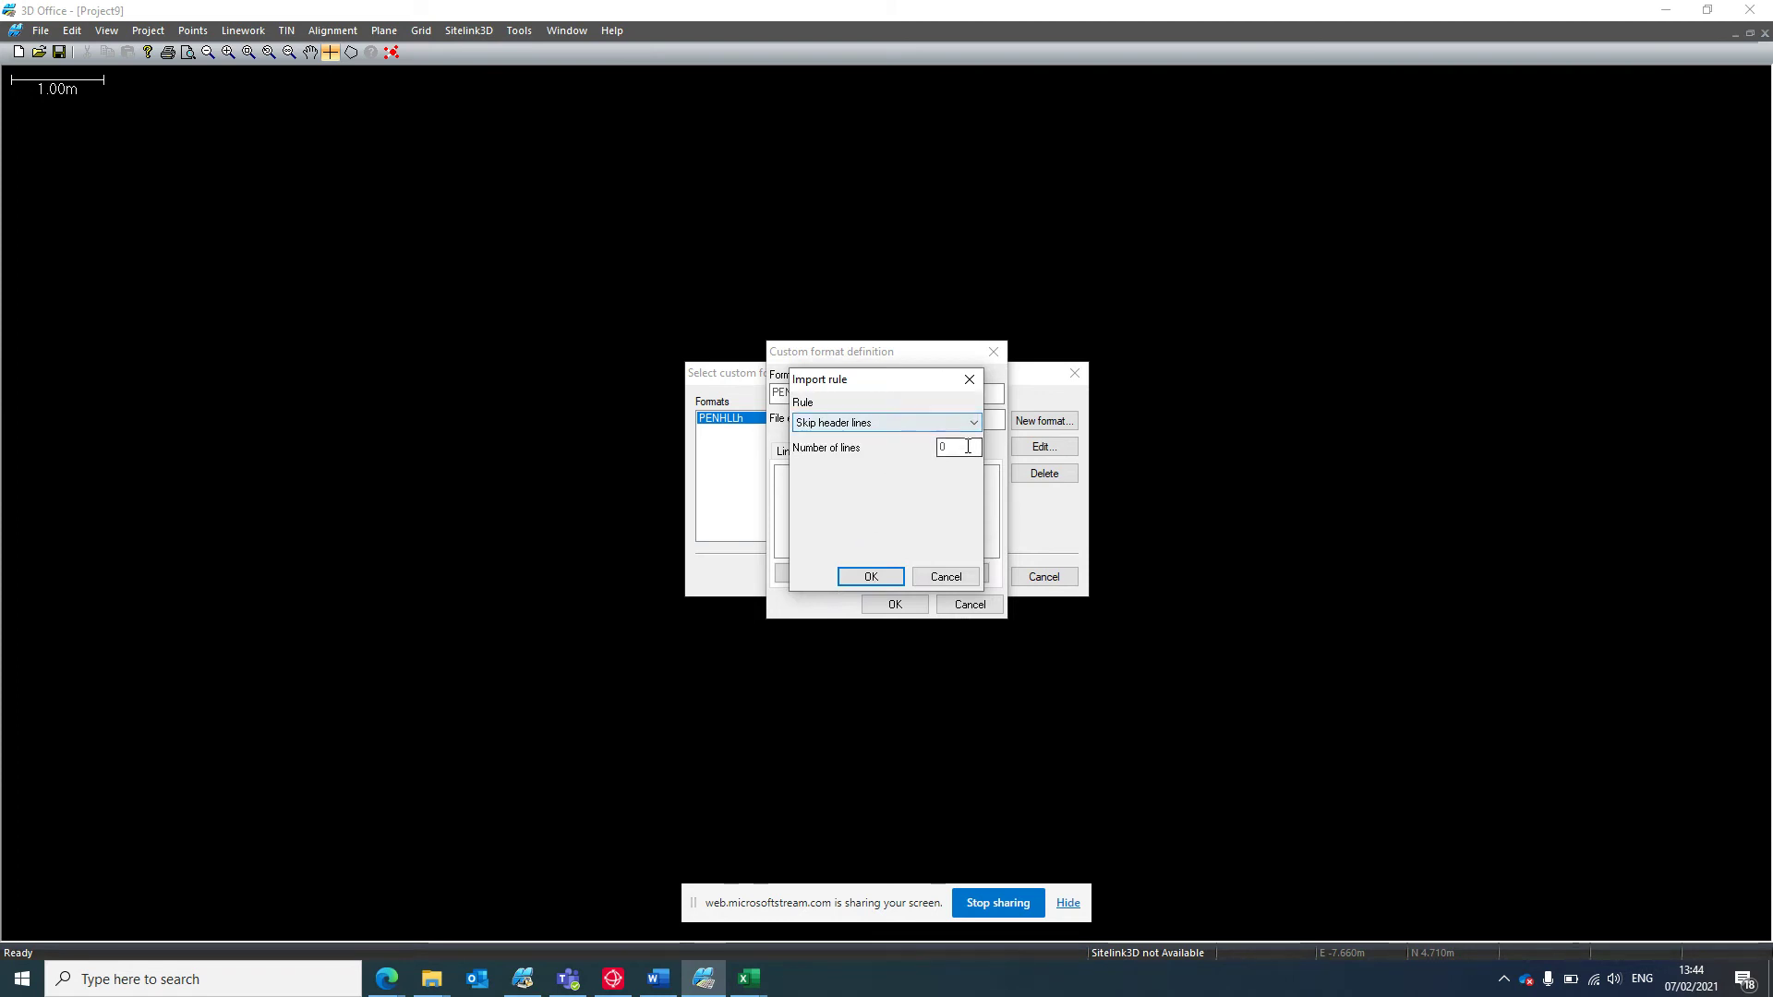
click(943, 577)
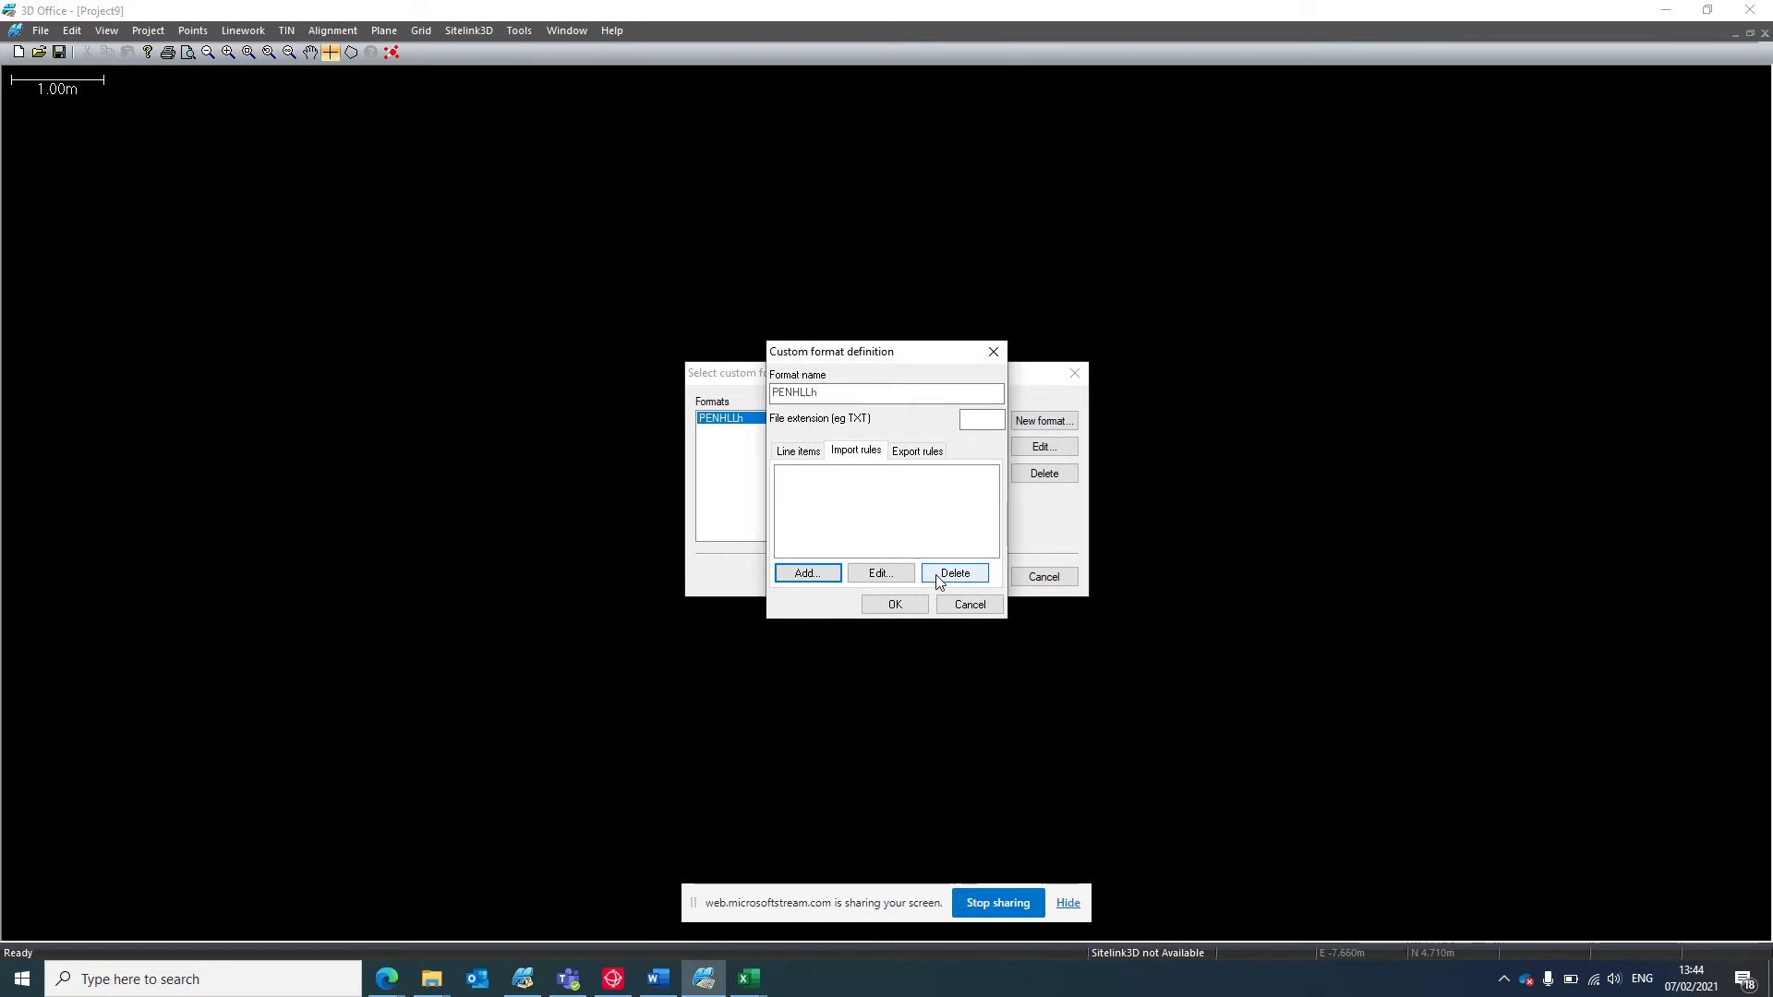
click(957, 606)
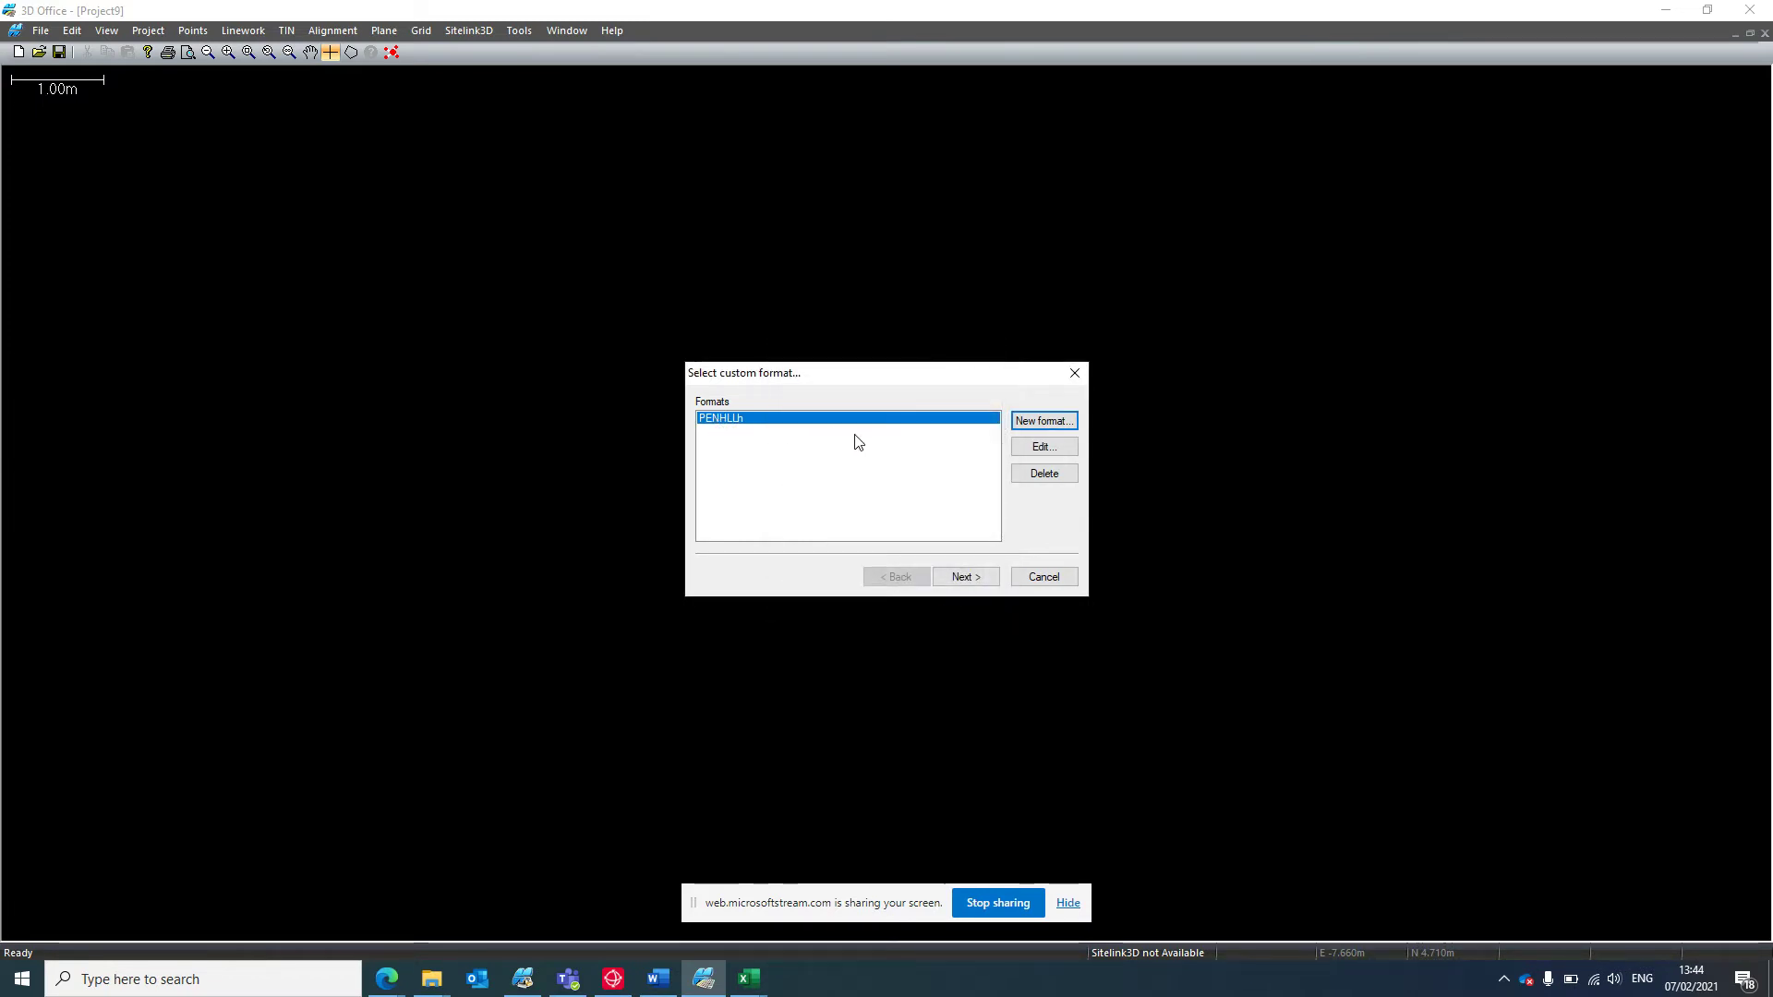
Import the Charlie Control 2 file as control points using the PENHLLh format.
click(968, 583)
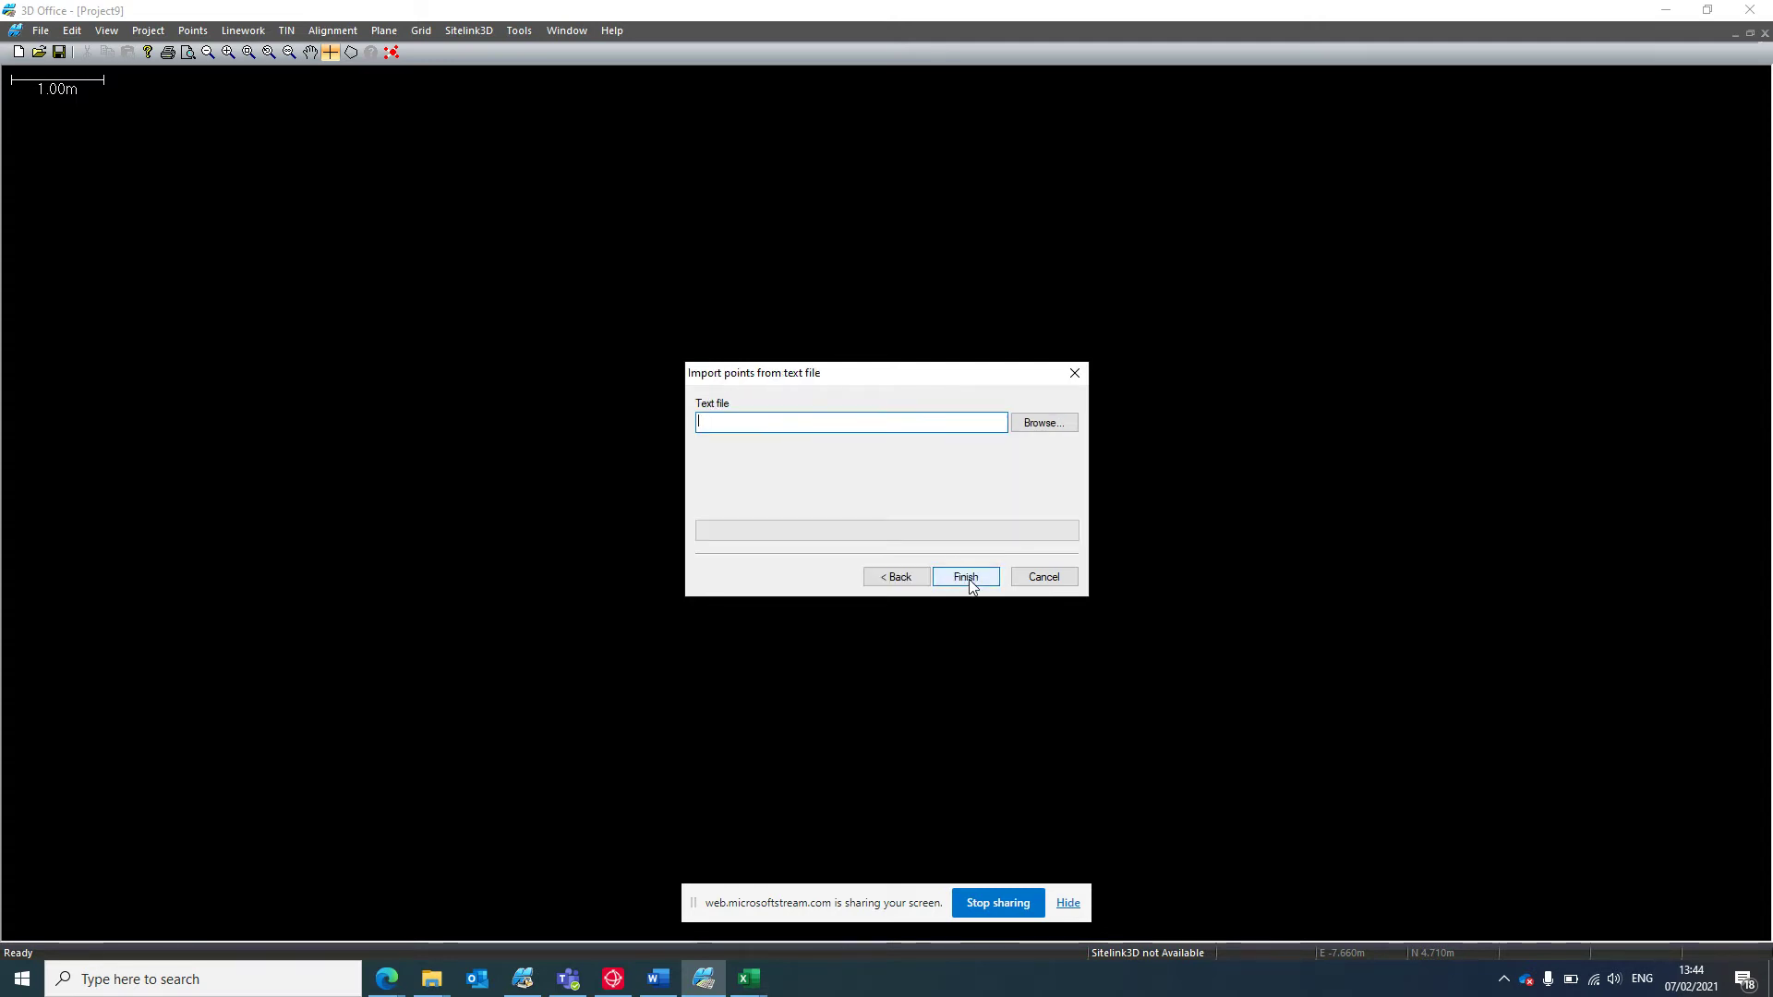
click(1026, 431)
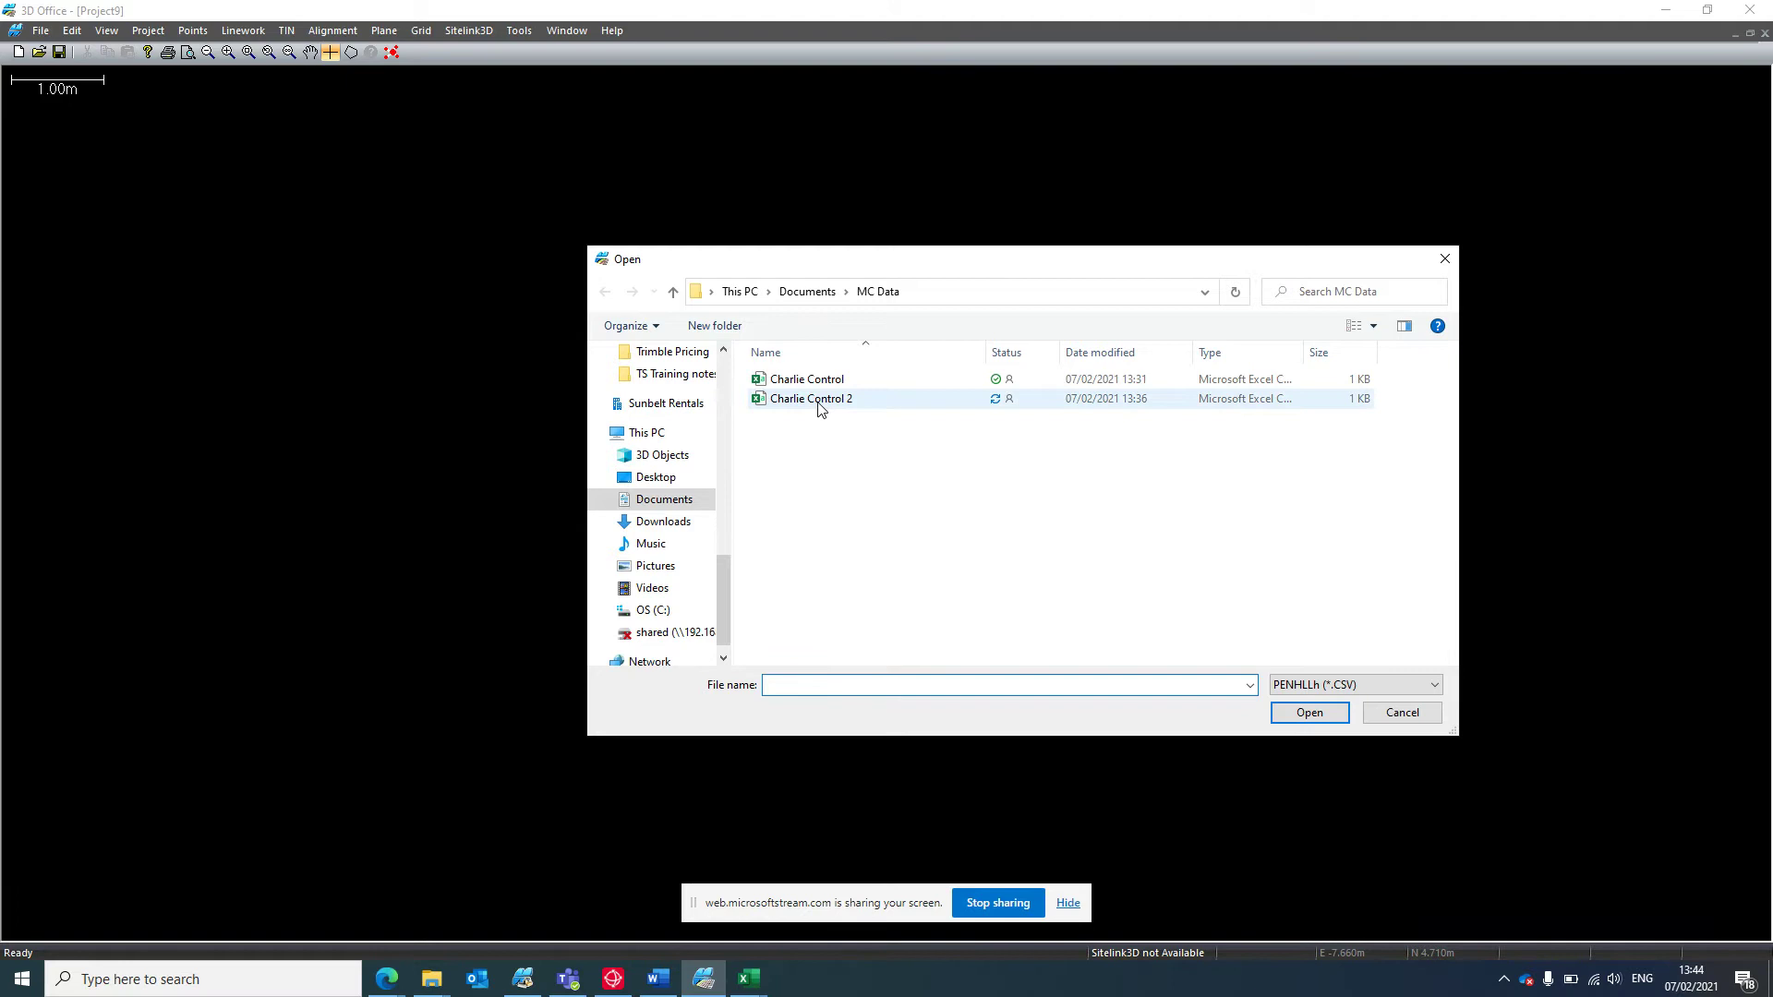
click(812, 399)
click(1316, 716)
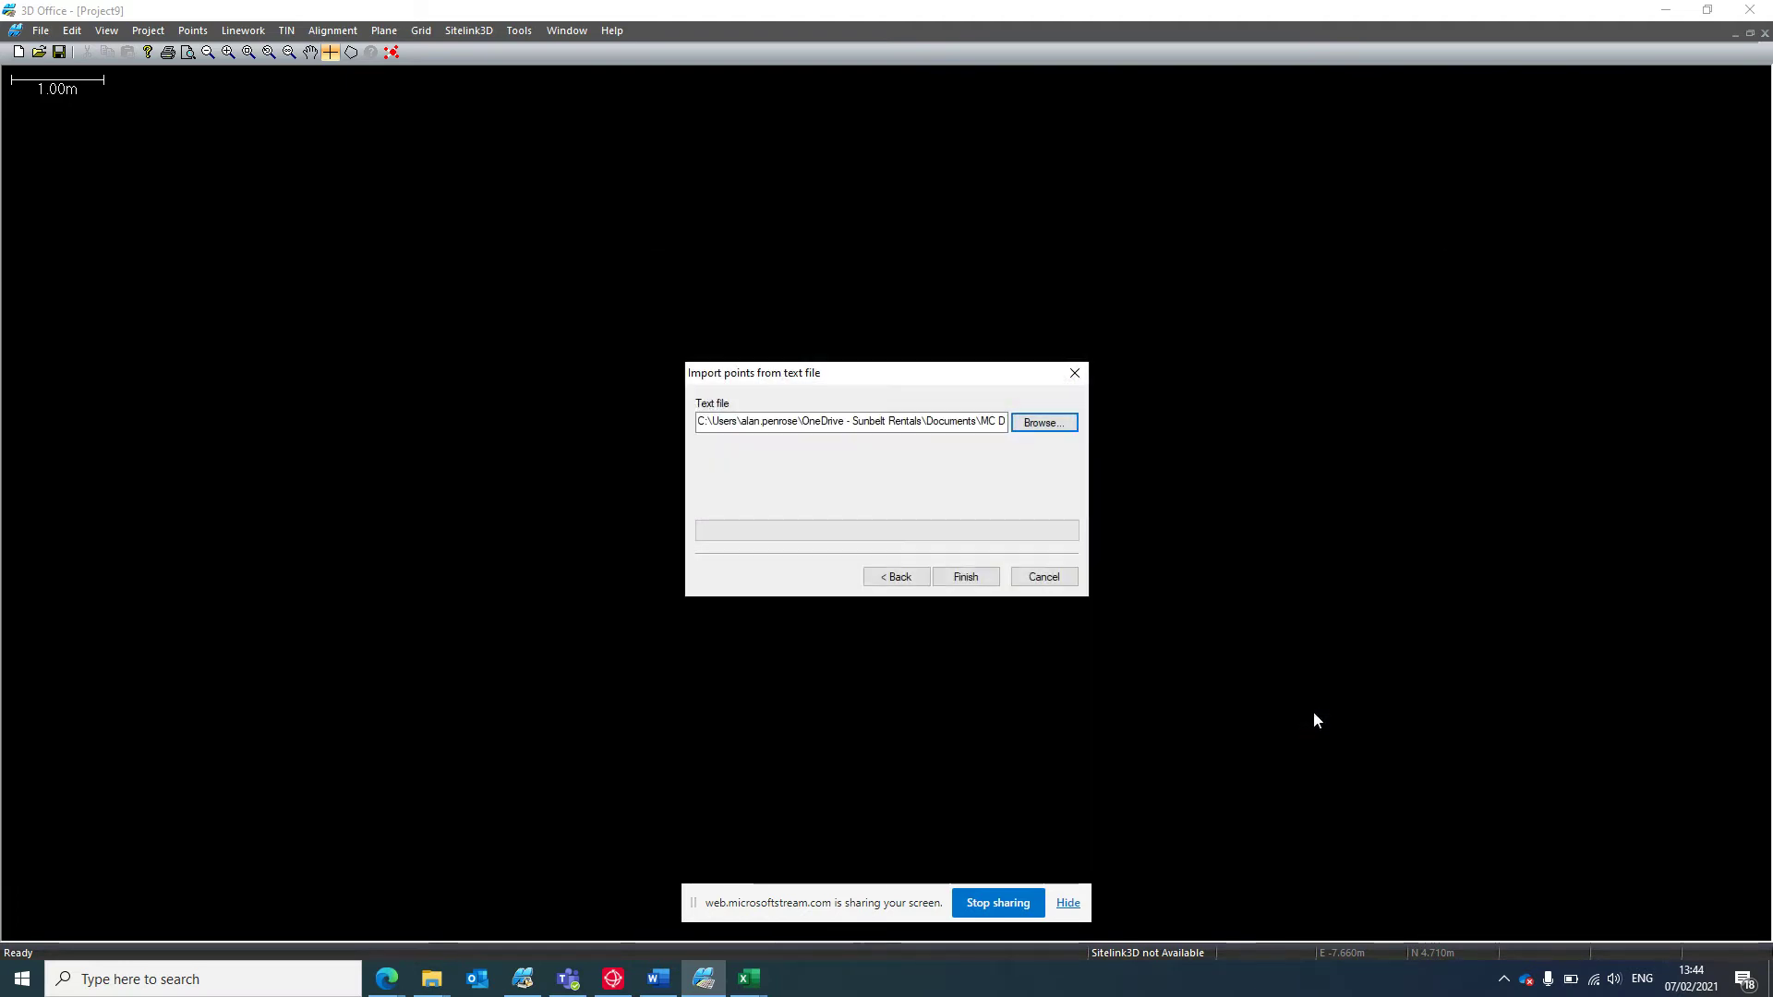
click(977, 577)
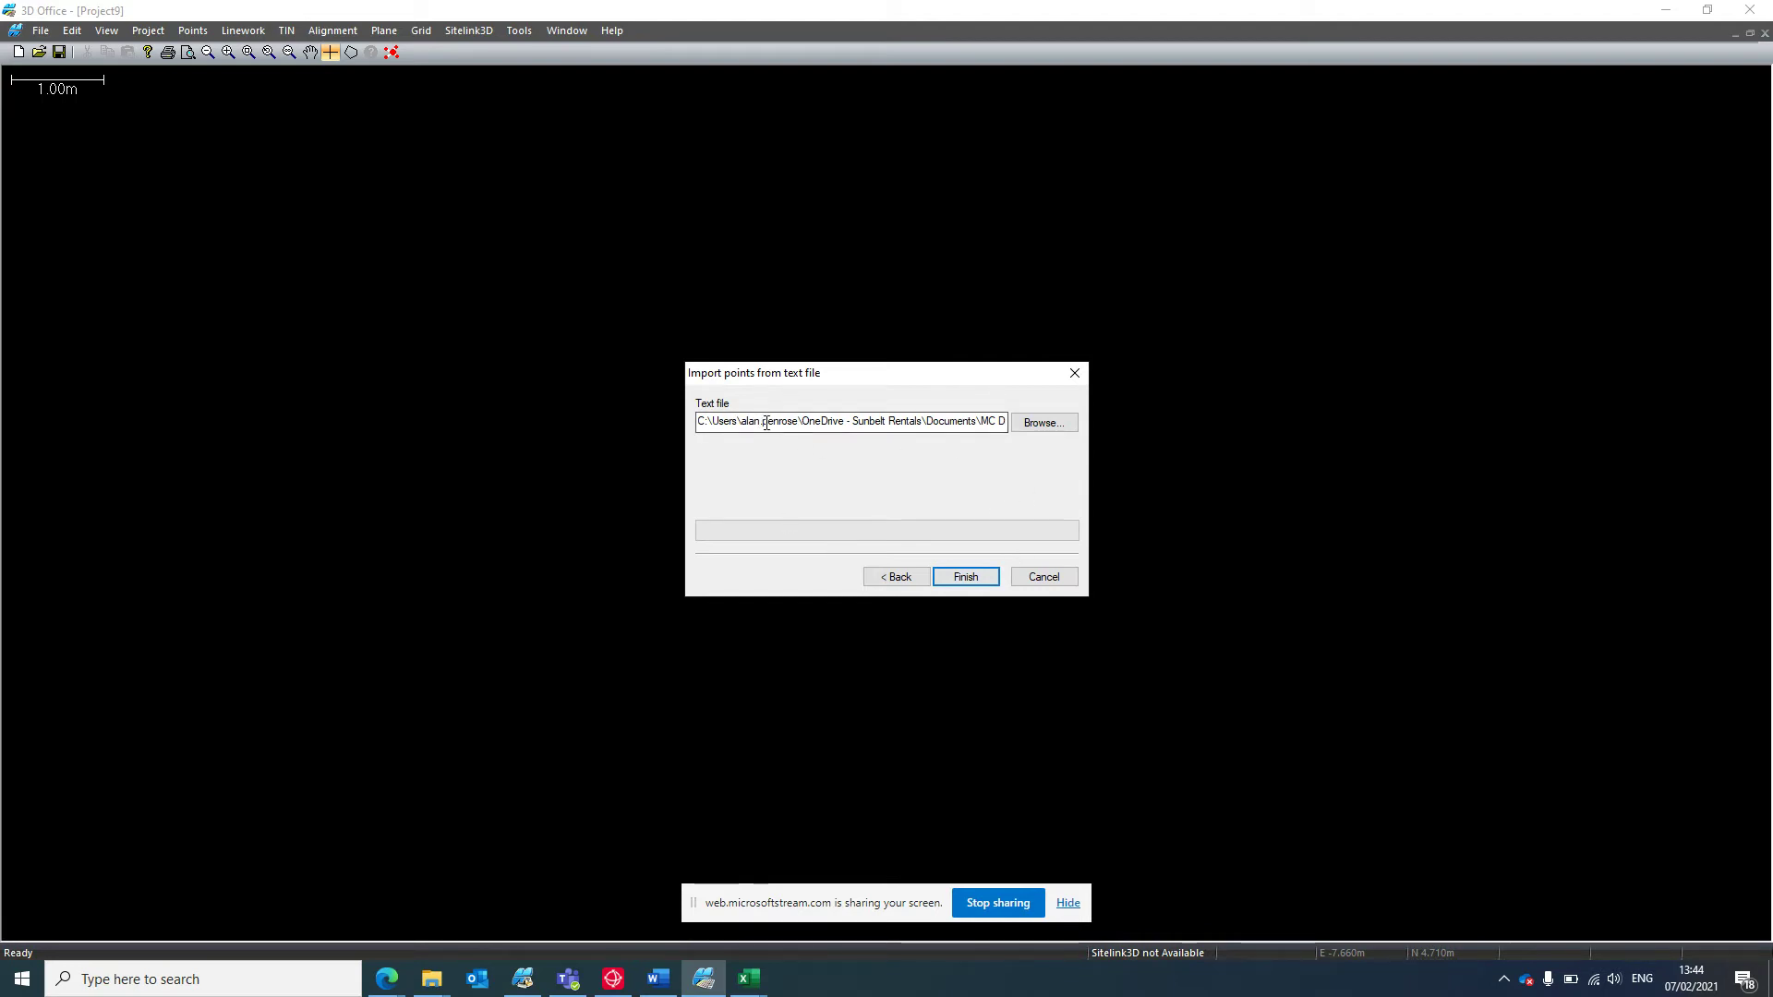
Close all Excel windows and finish the point import from the text file.
right_click(750, 981)
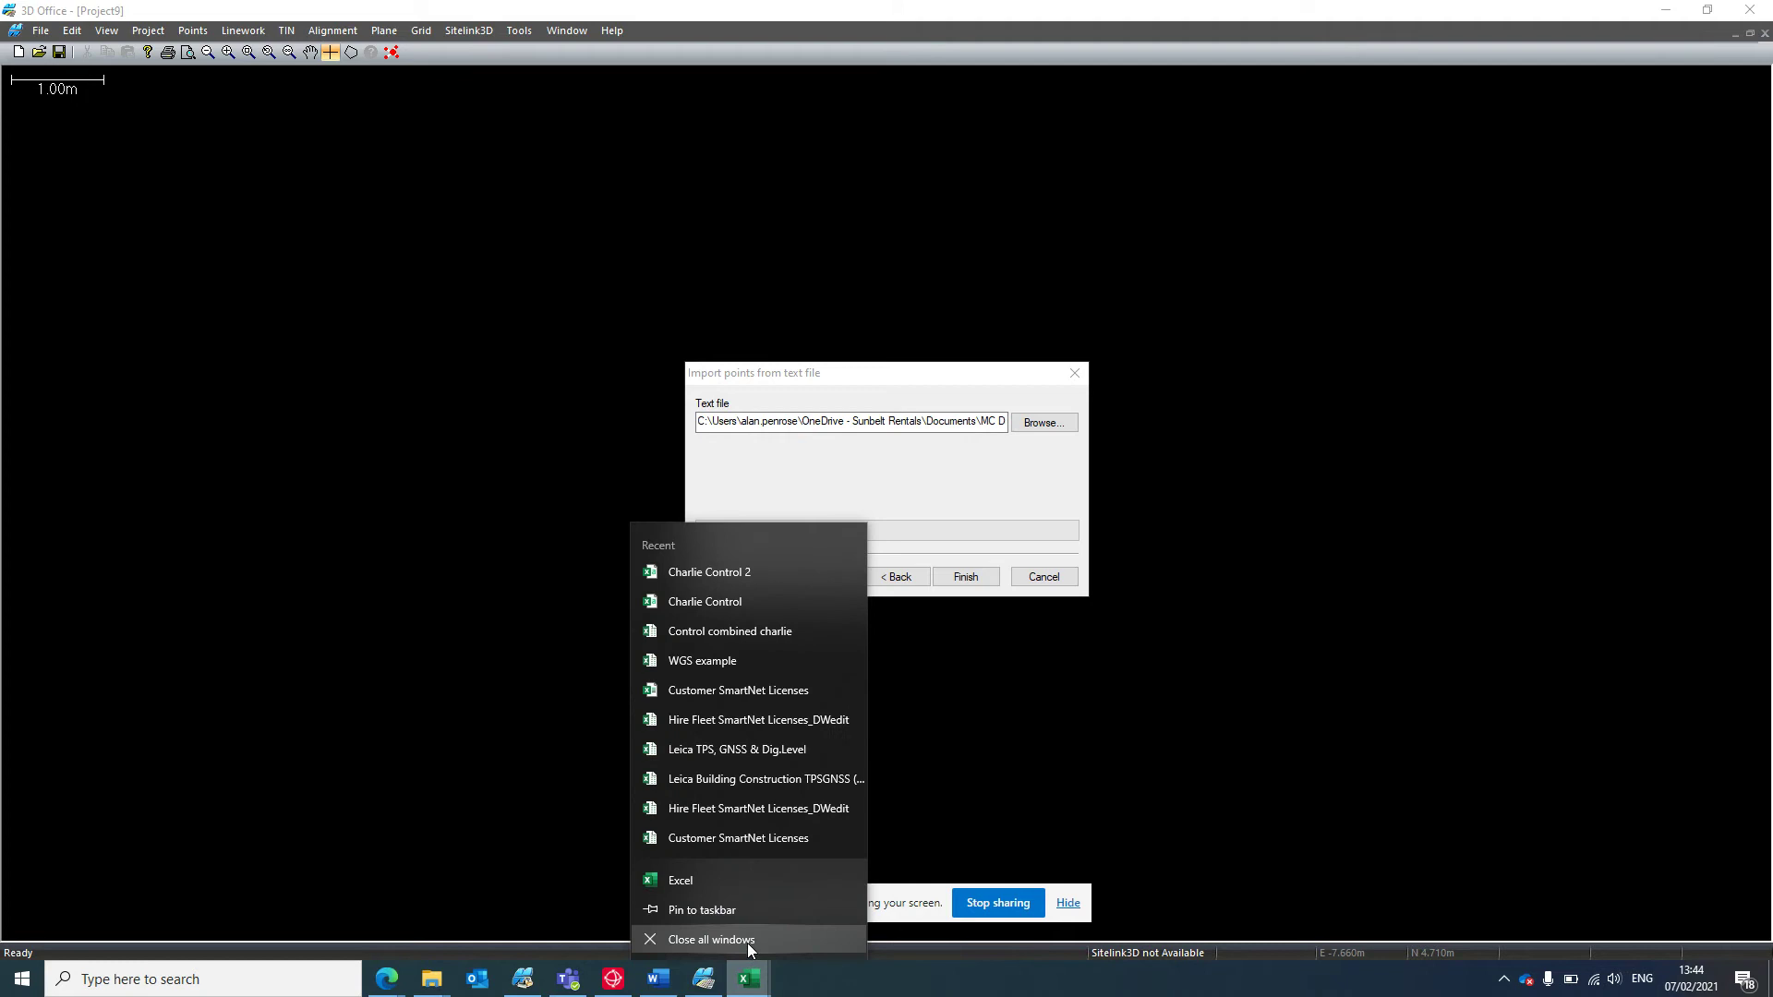
click(746, 939)
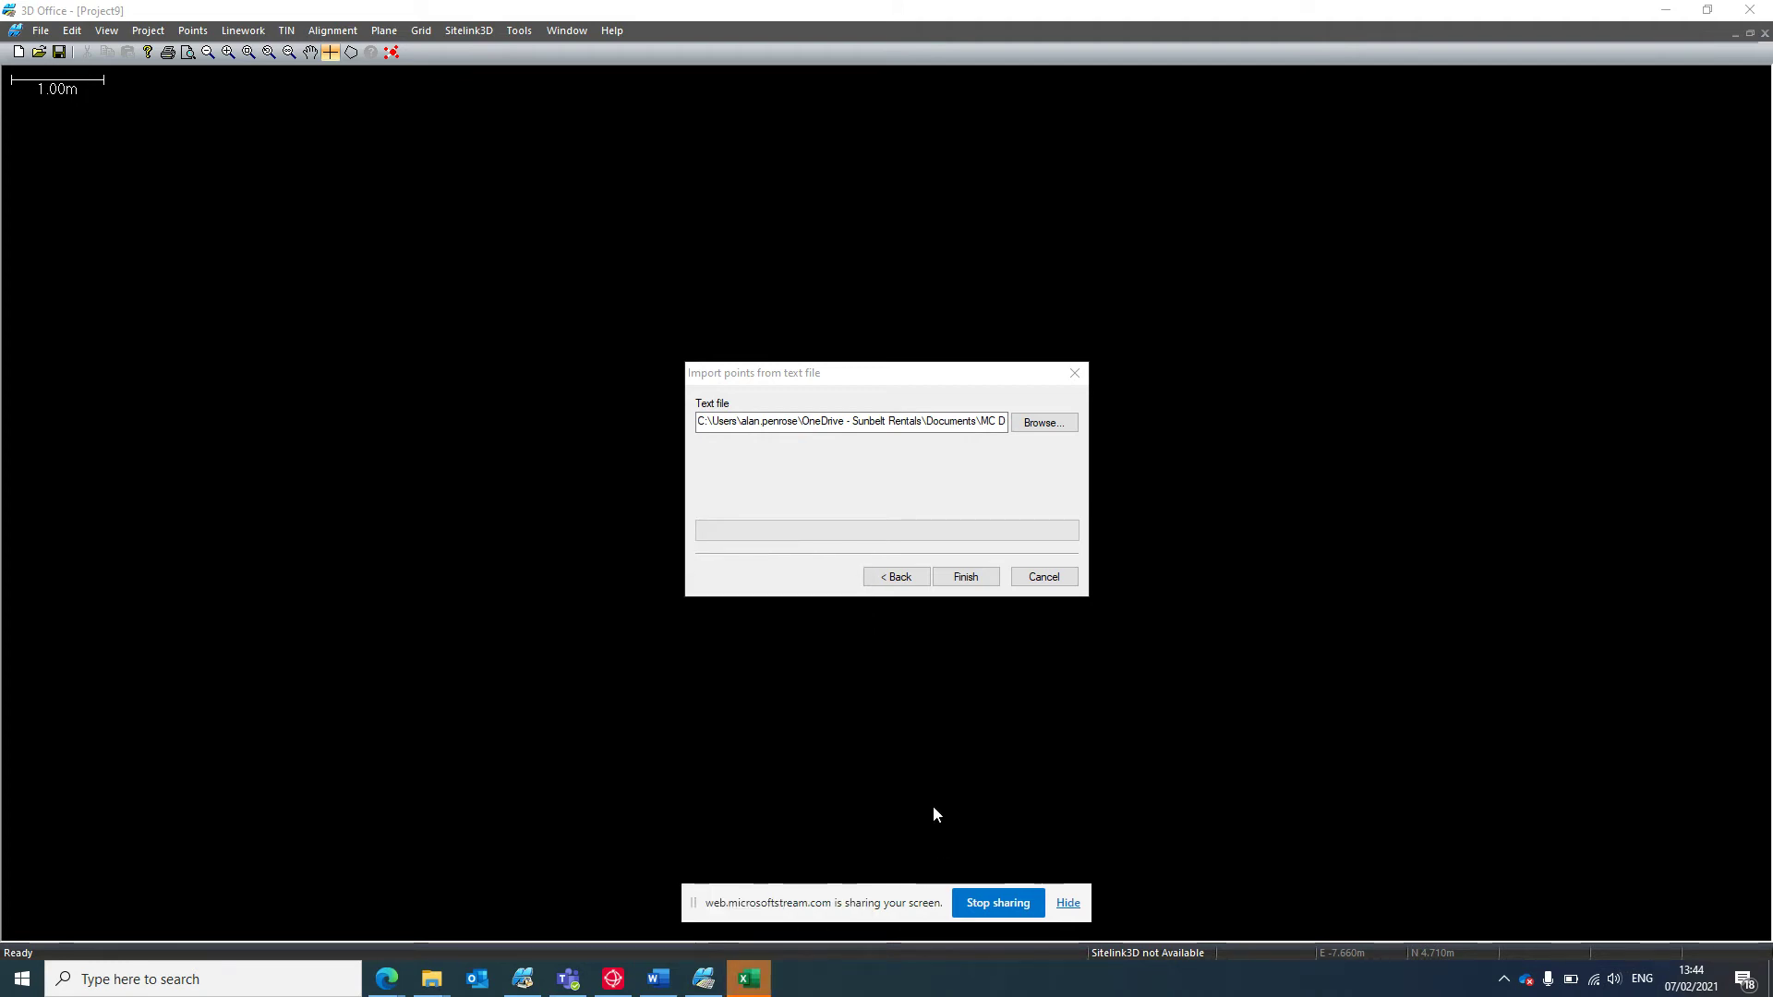
click(966, 576)
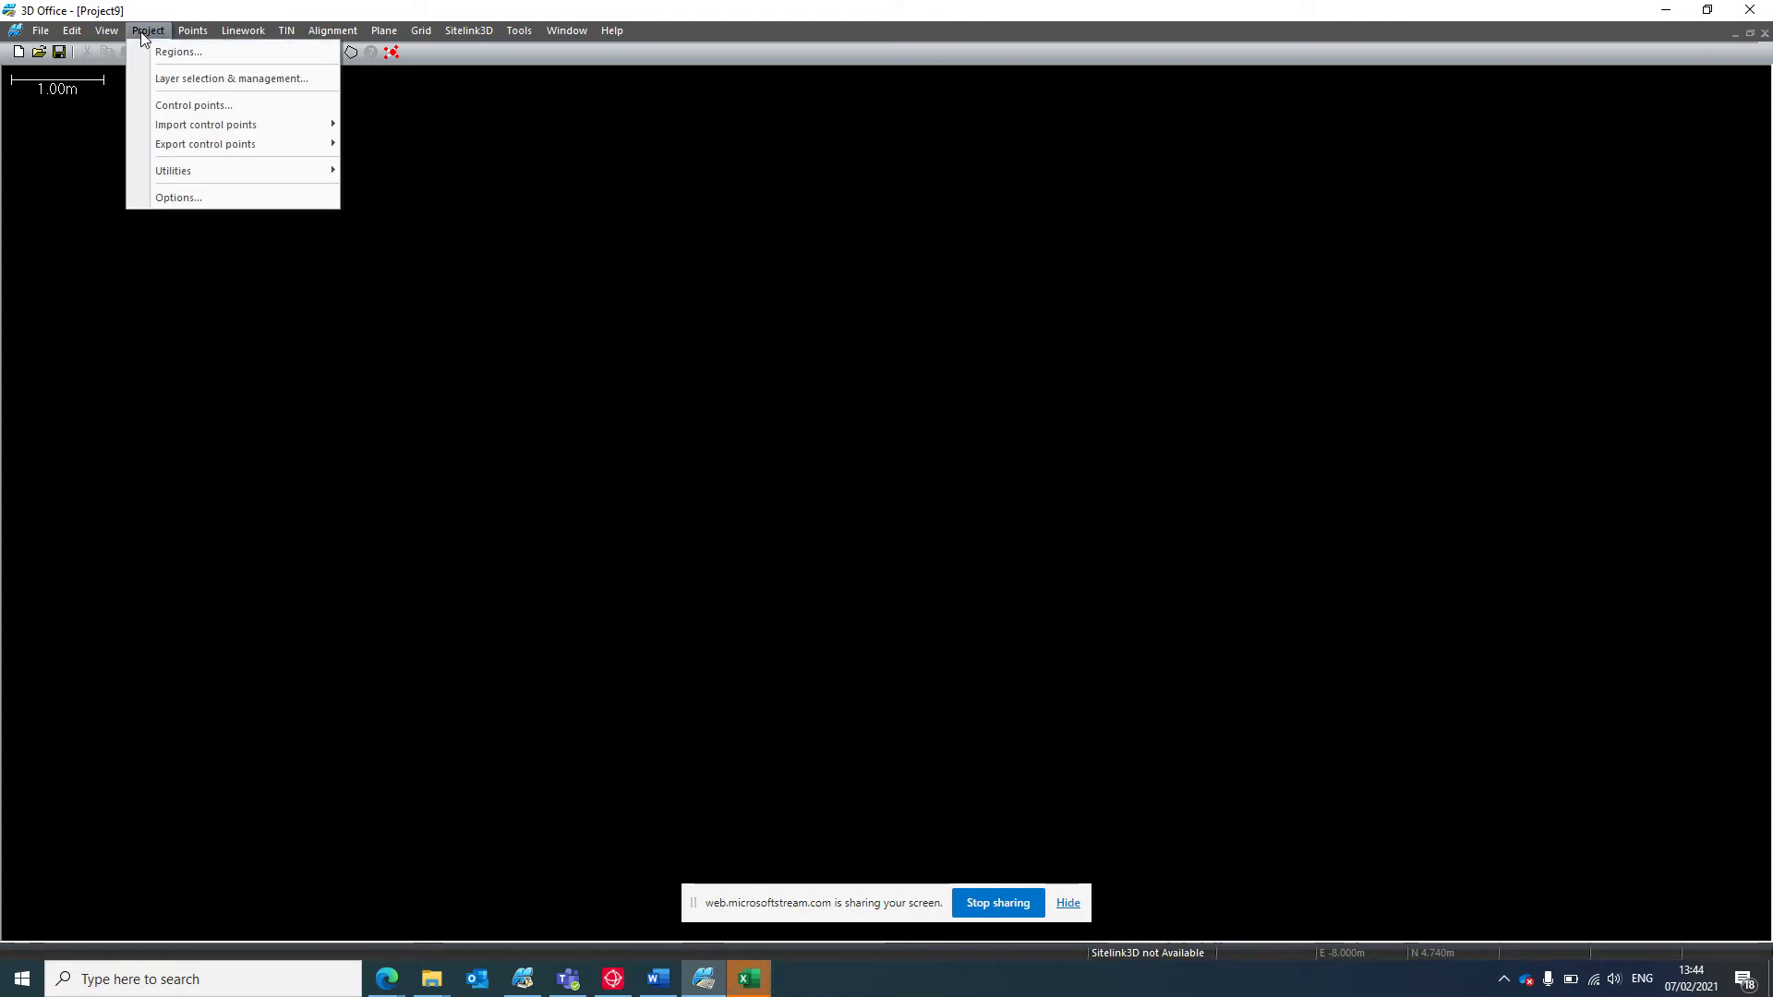
In the control points list, set AG2 and AG3 for horizontal and vertical localization.
click(296, 107)
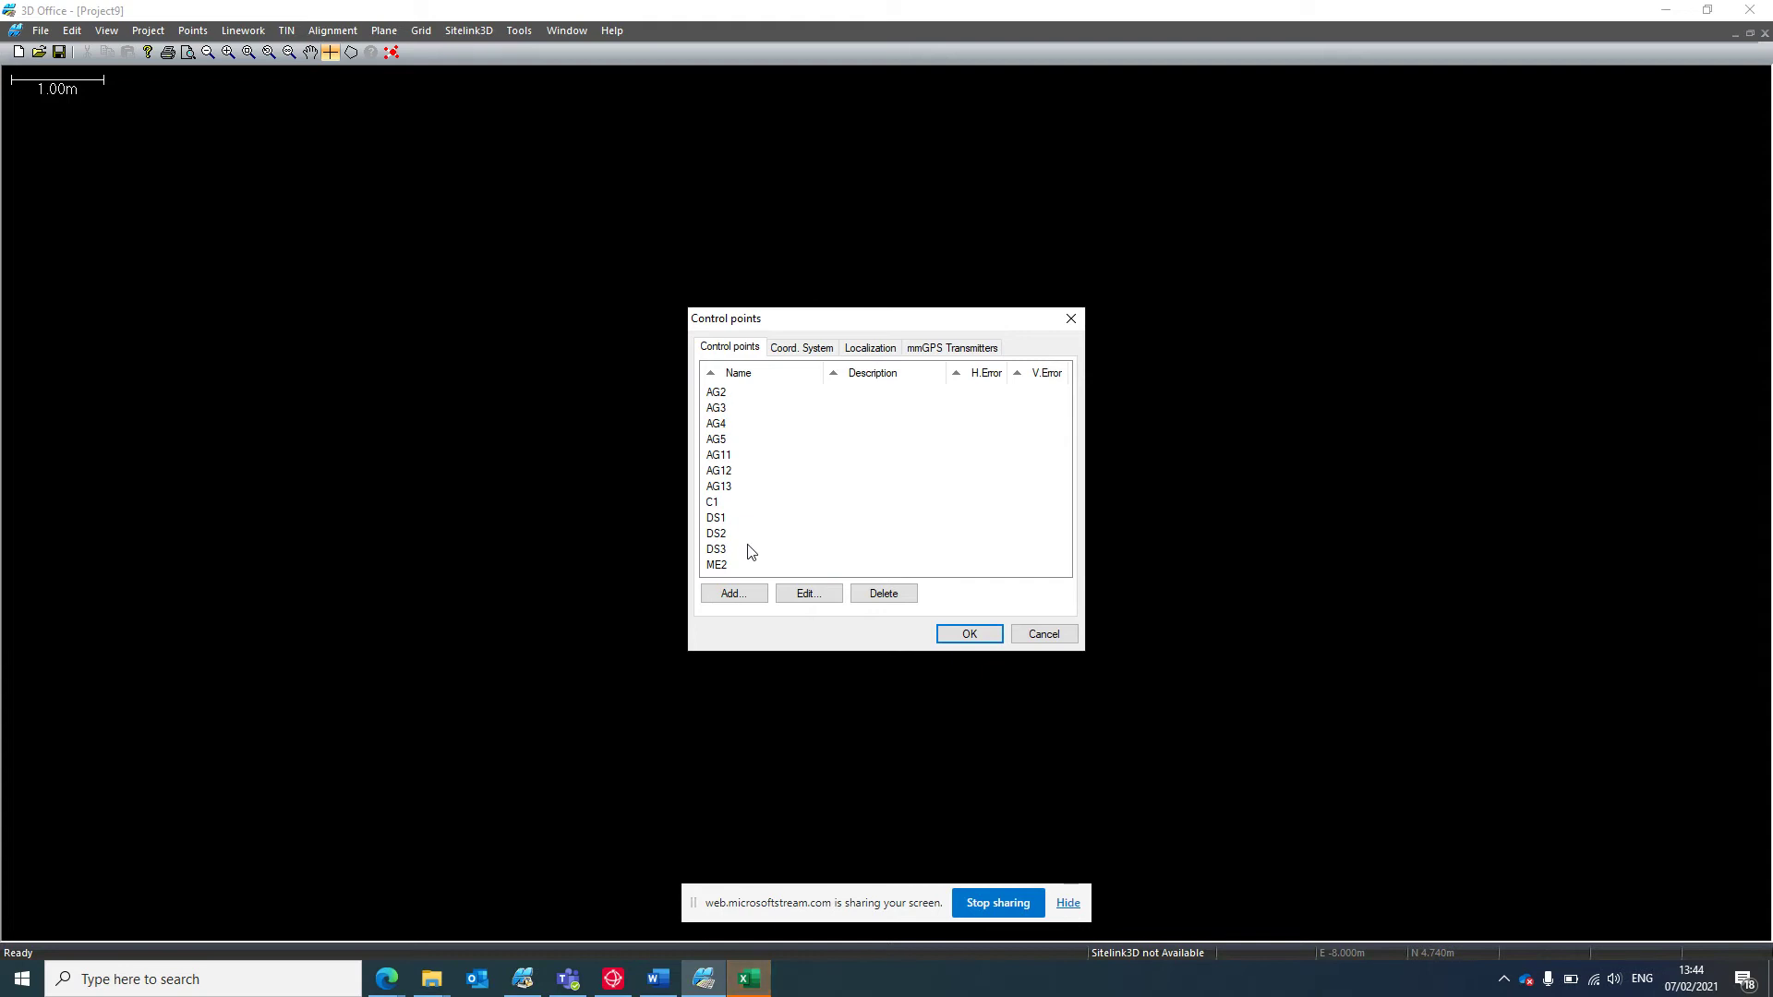
click(740, 395)
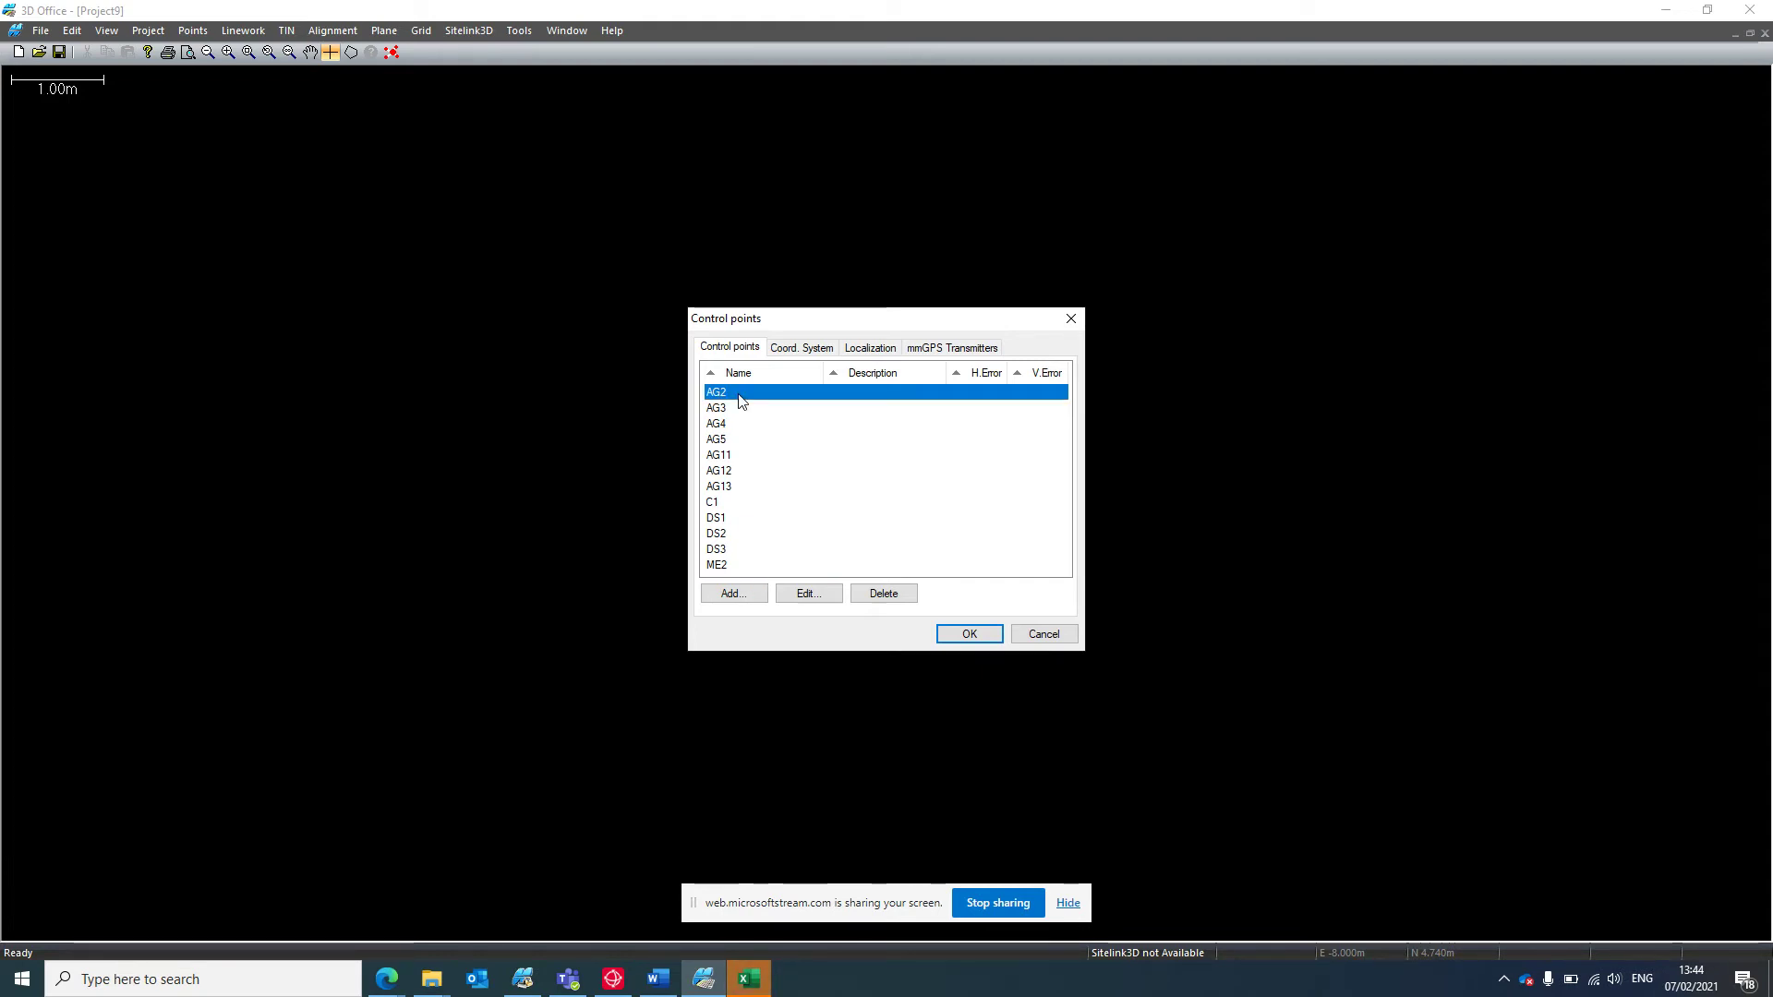
click(807, 594)
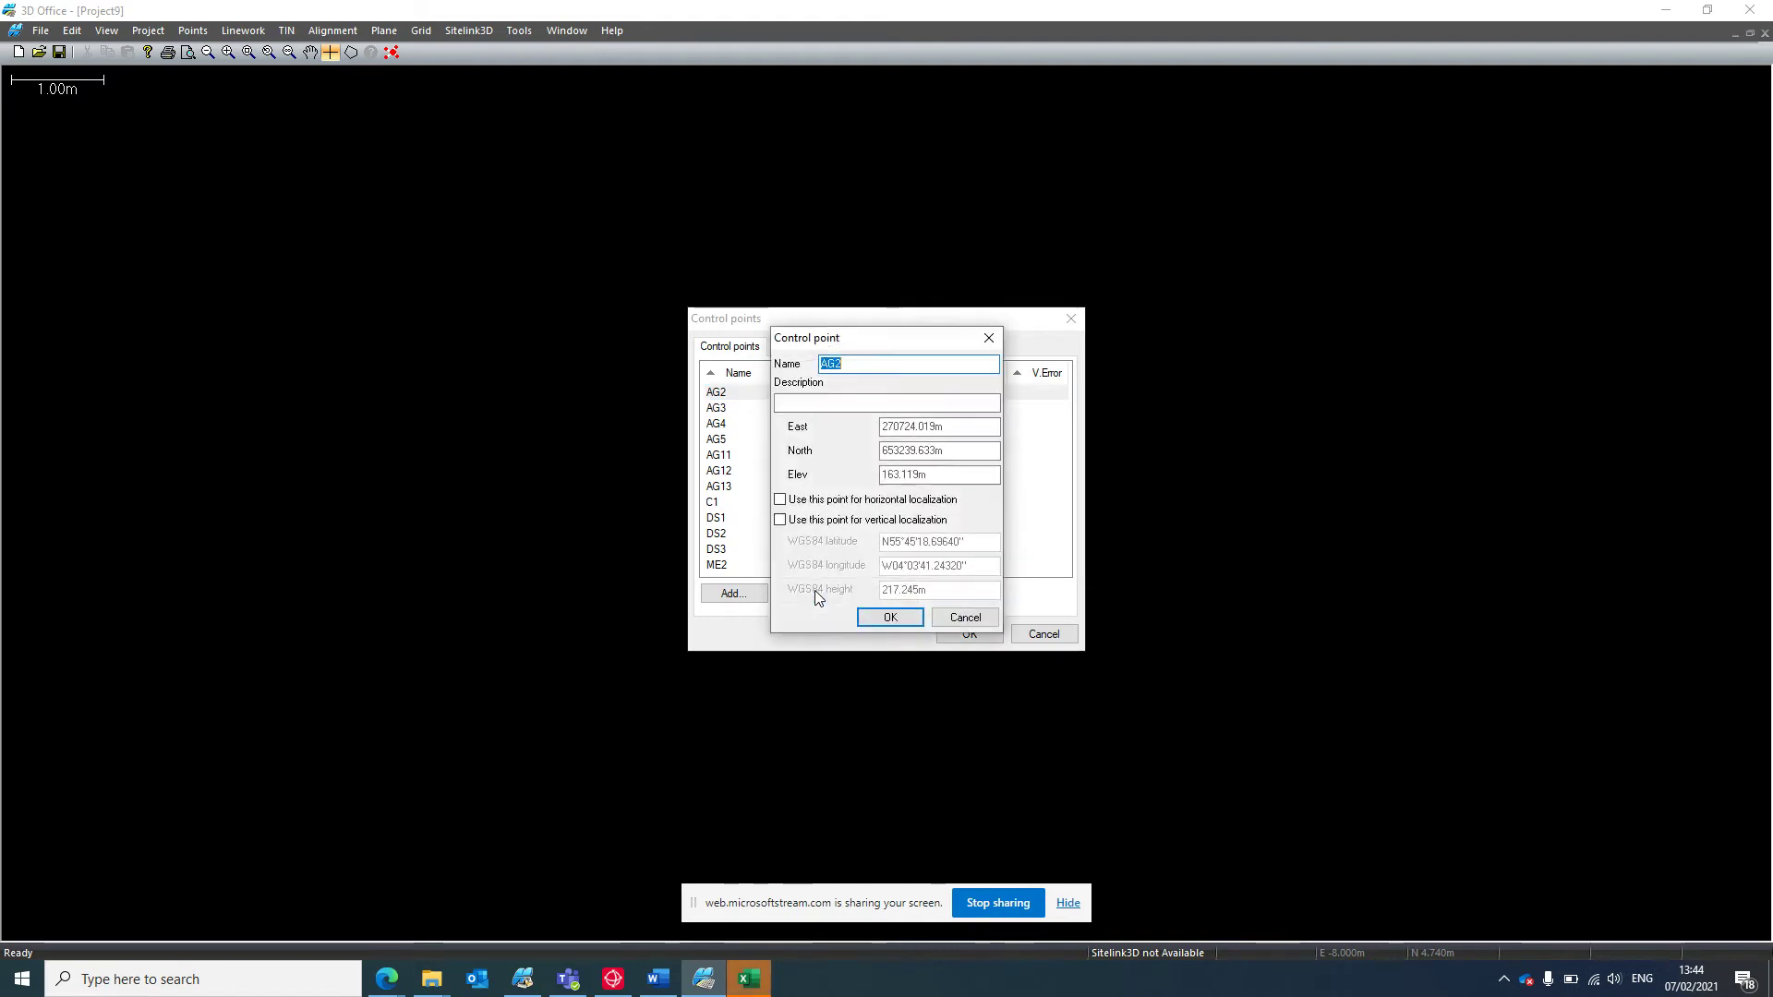
click(780, 501)
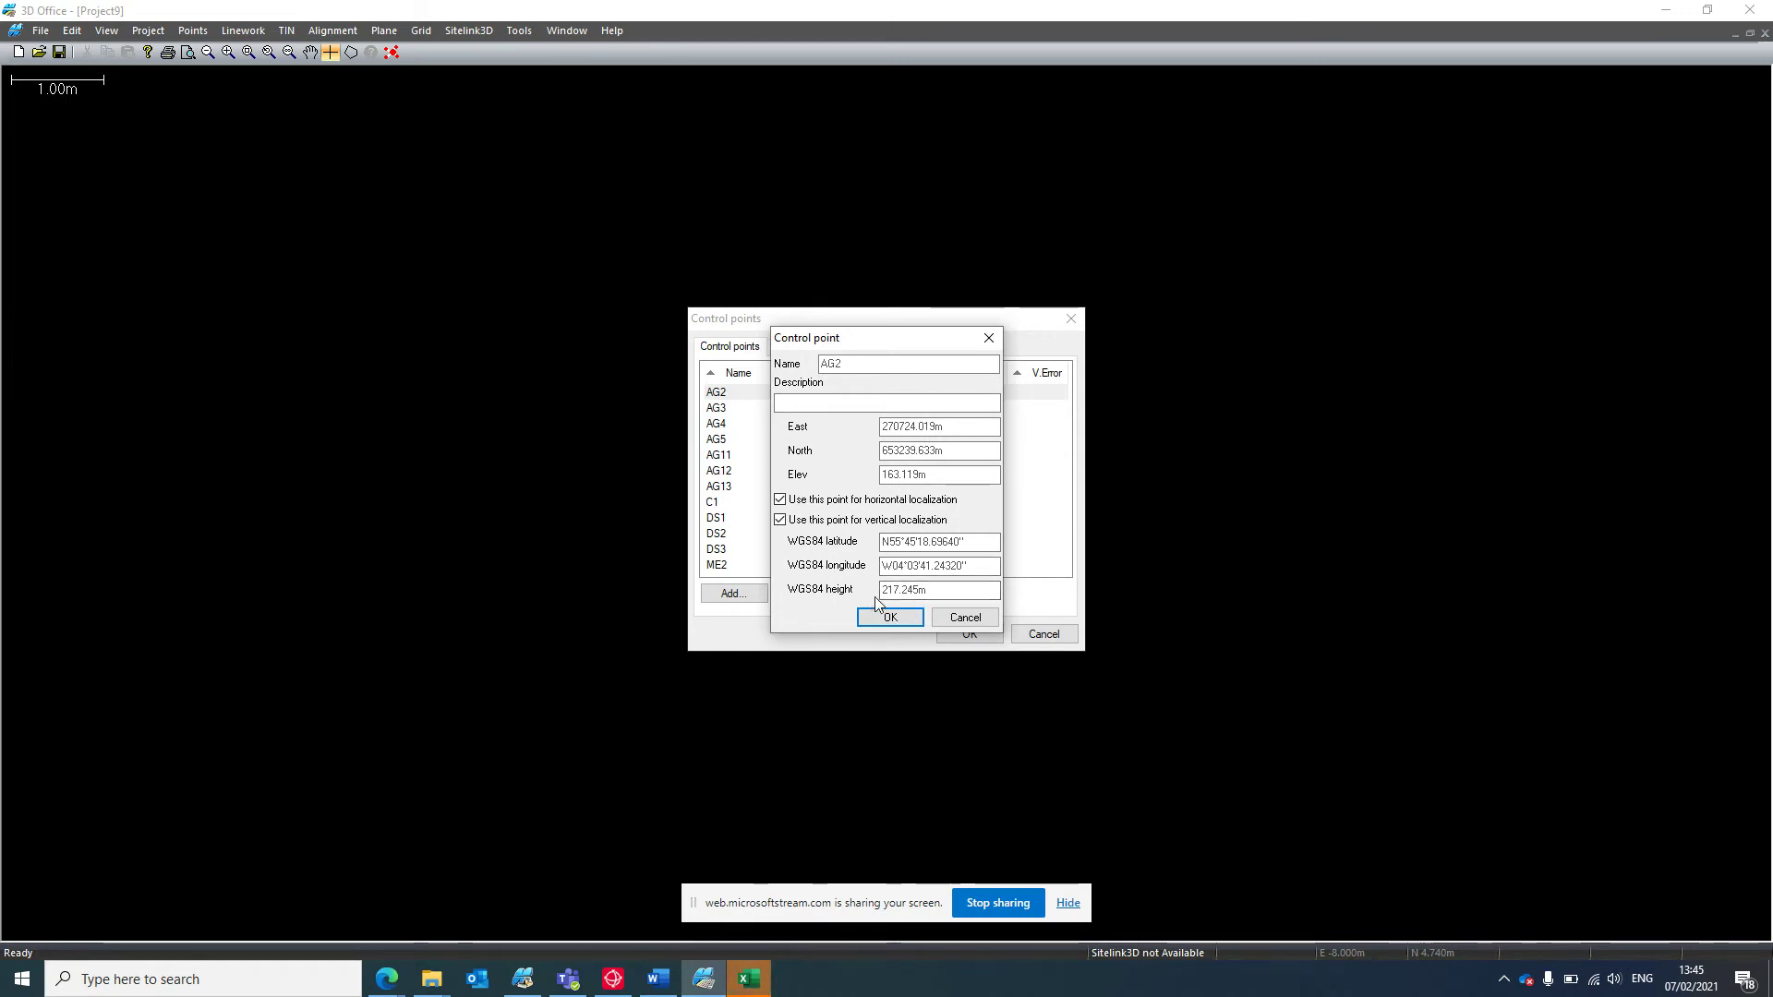
click(890, 618)
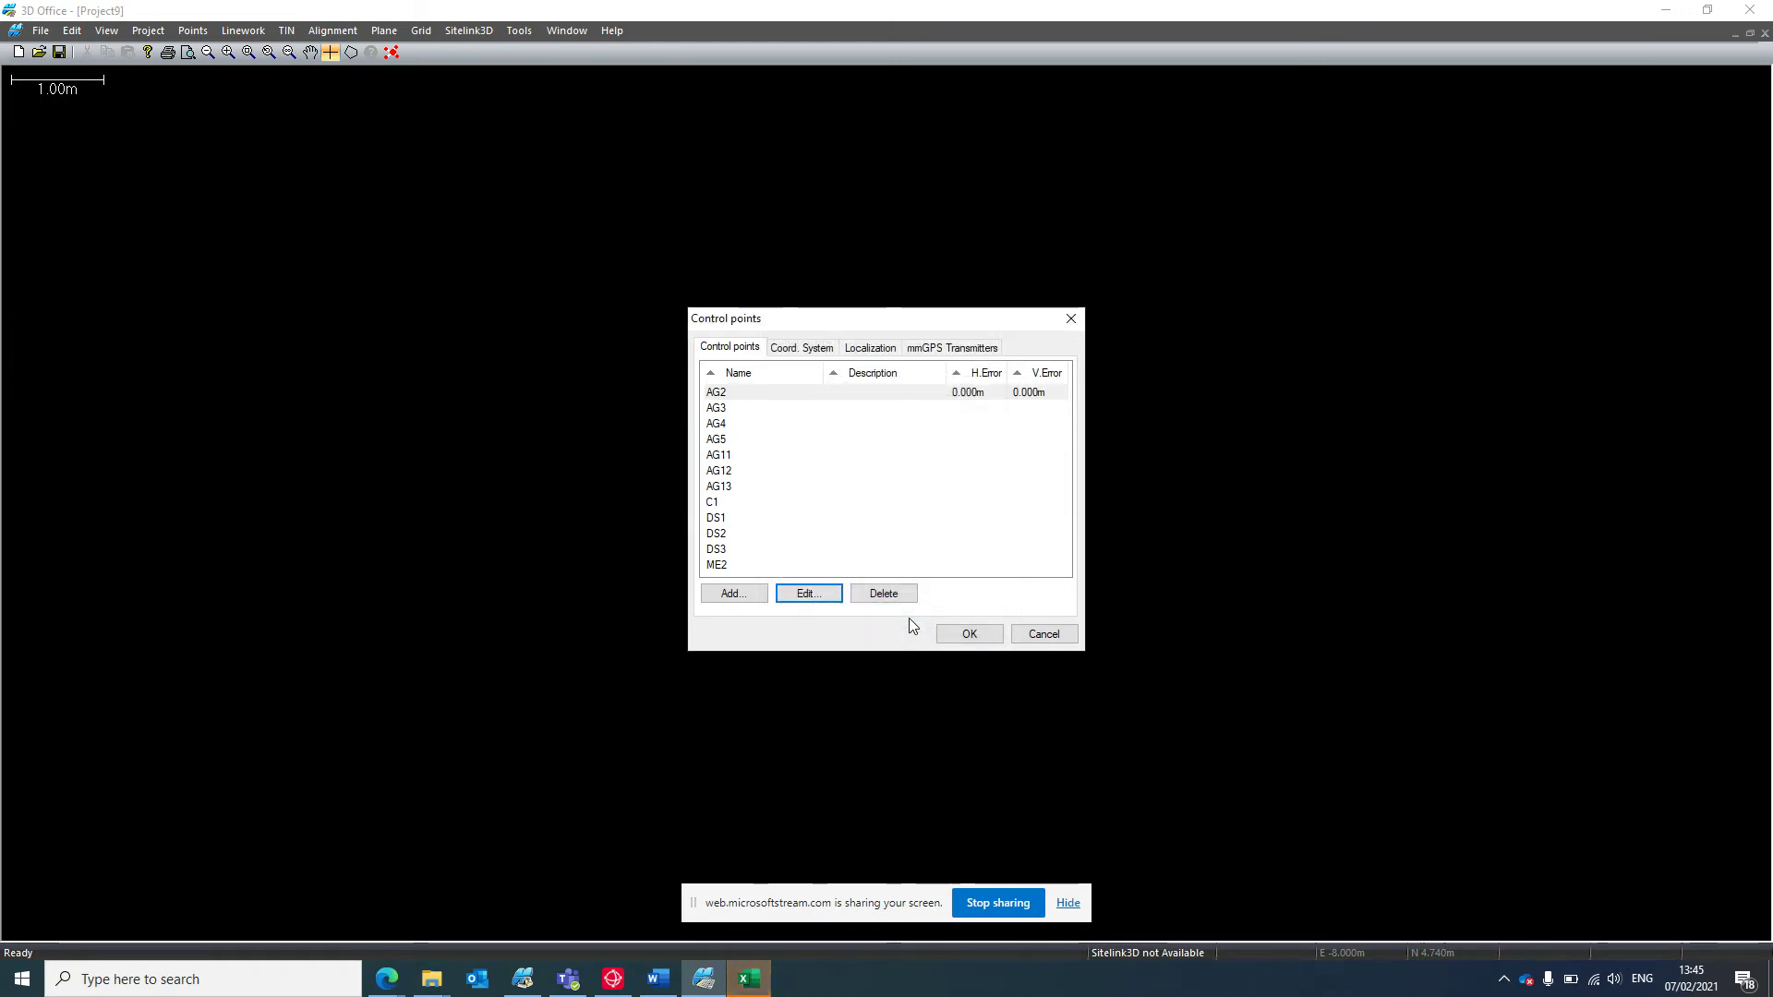
double_click(718, 408)
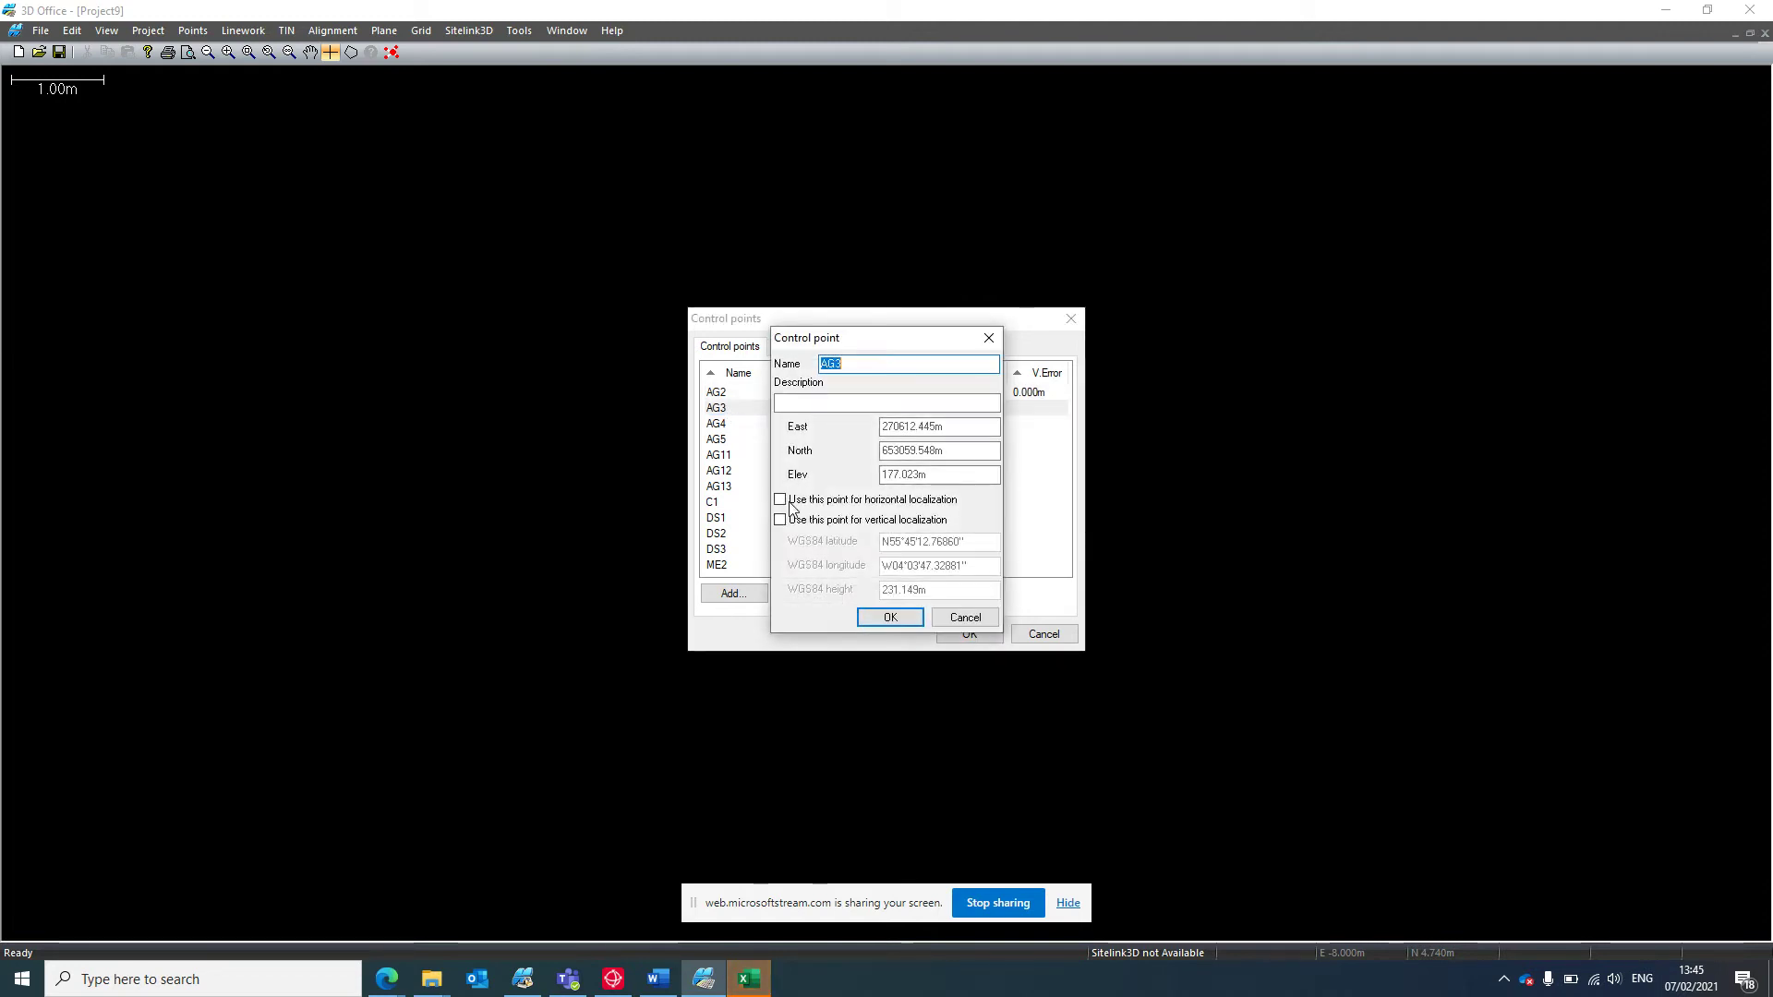
click(780, 521)
click(890, 618)
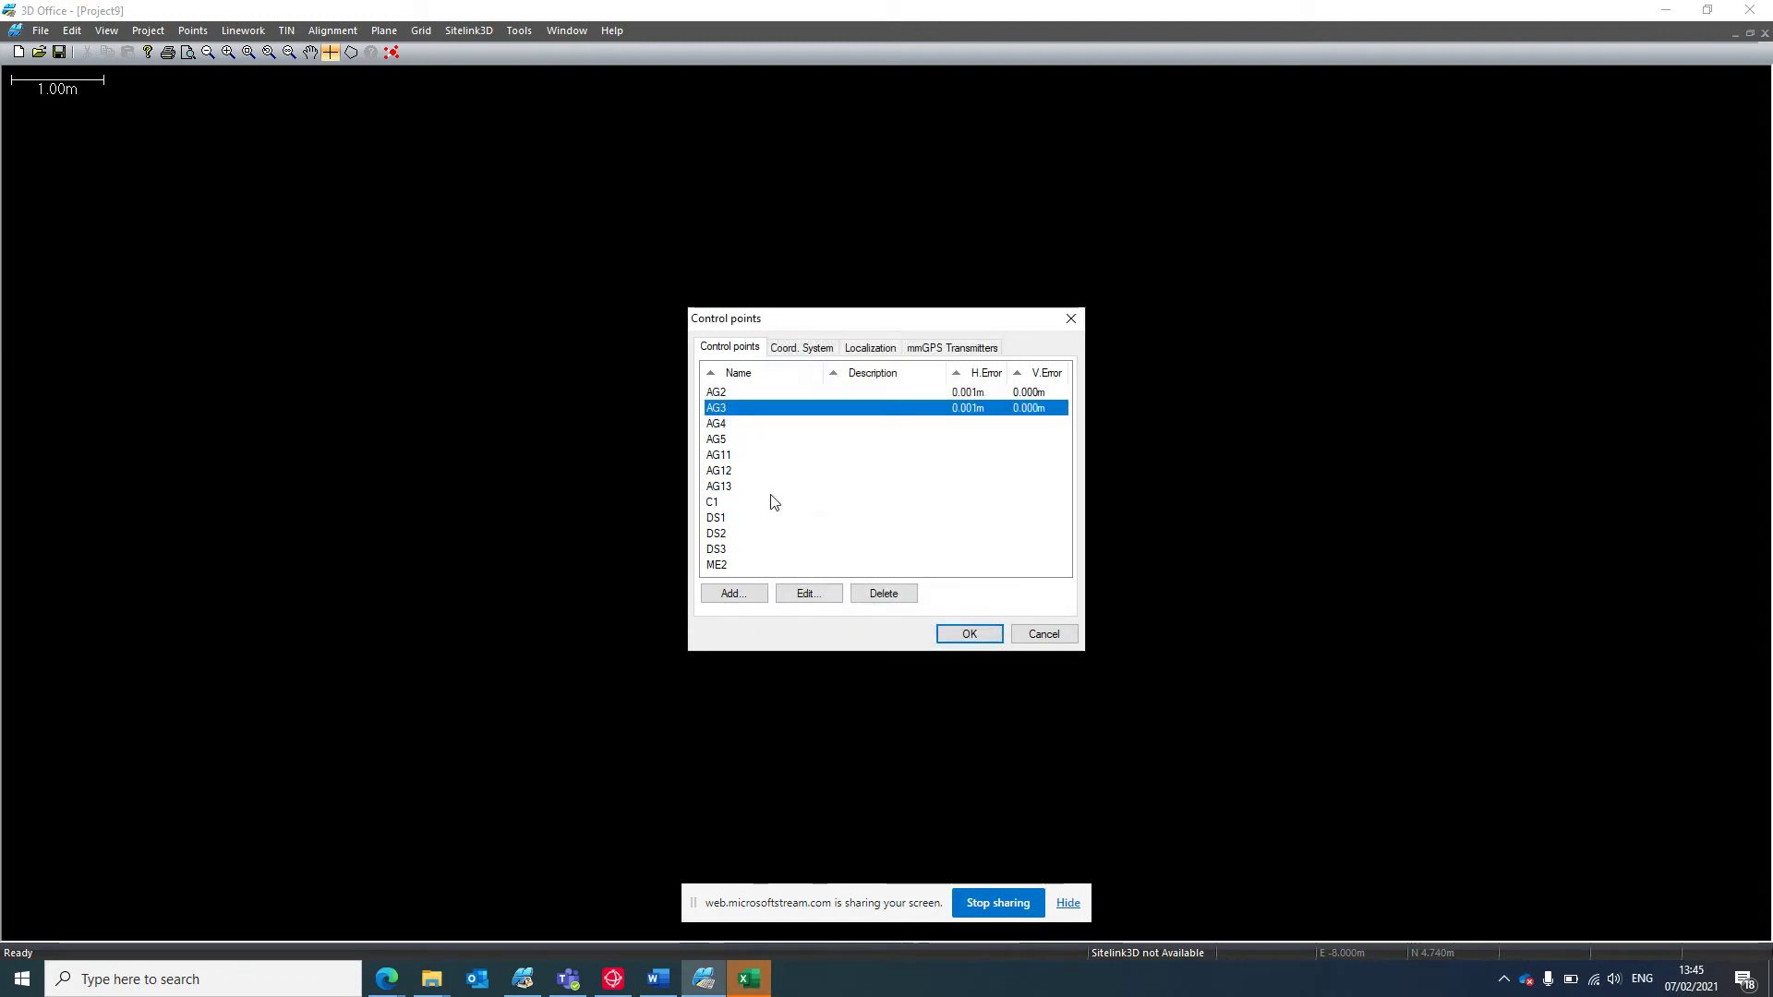
click(721, 424)
Set AG4, AG5 and AG11 for horizontal and vertical localization.
double_click(722, 426)
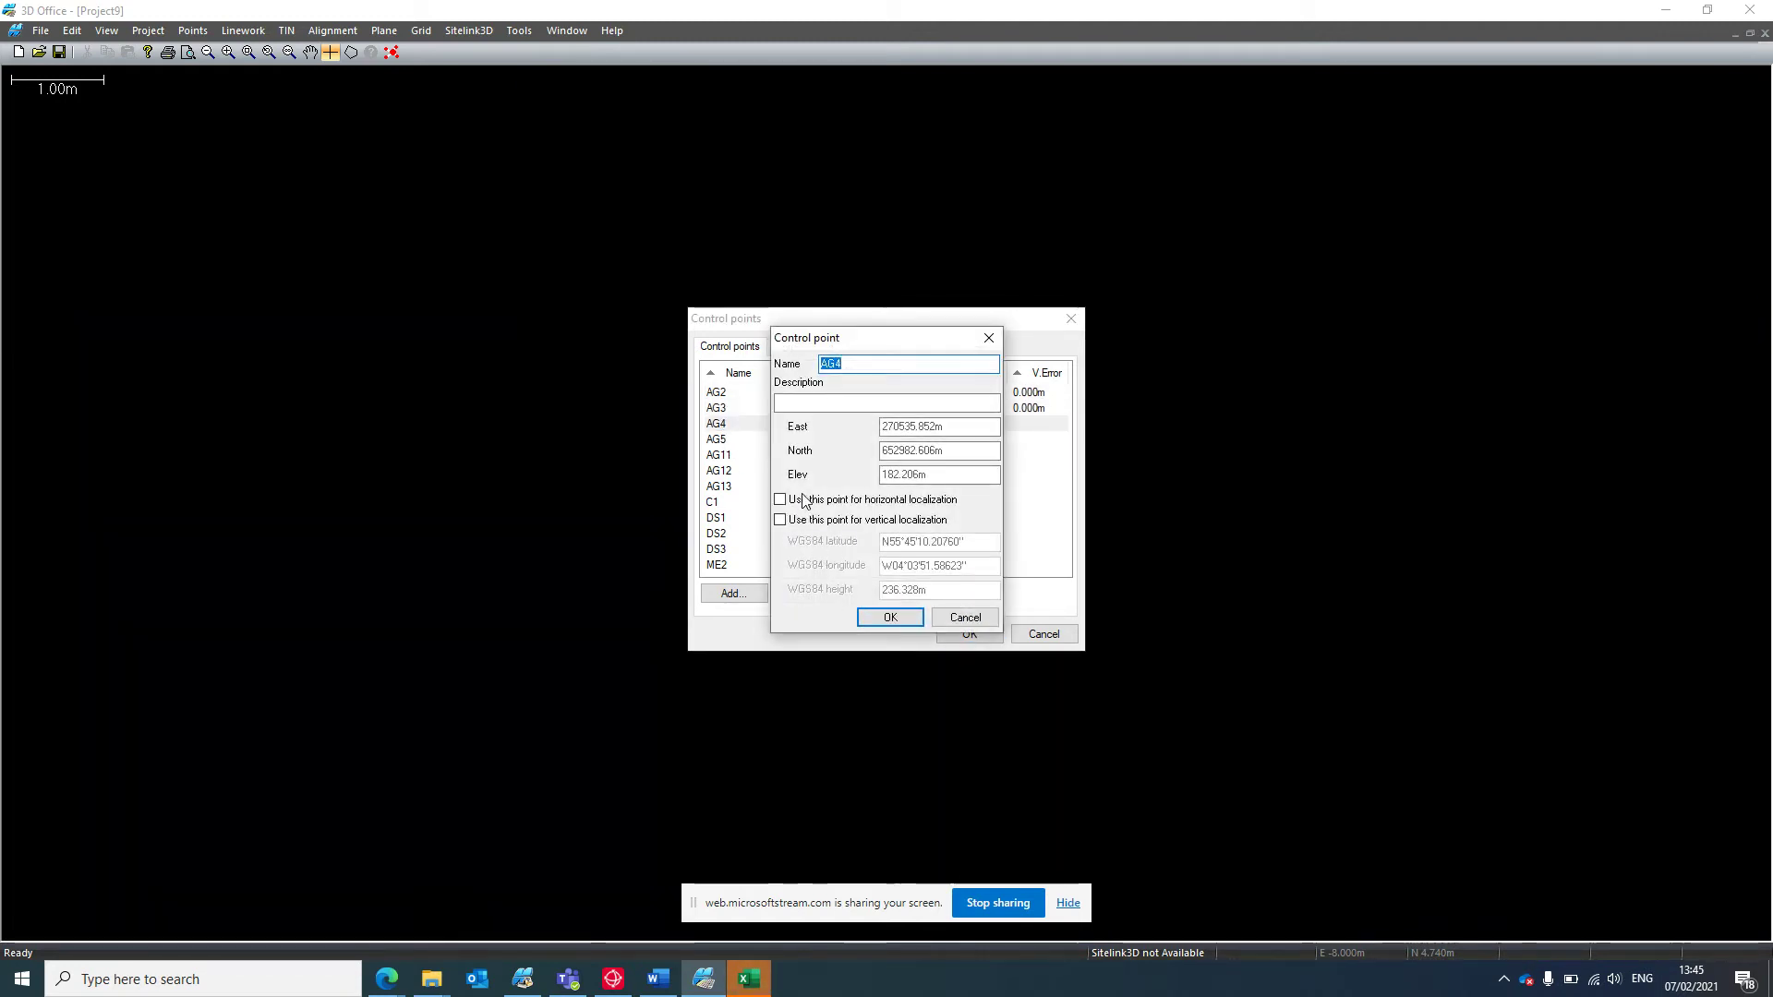
click(892, 618)
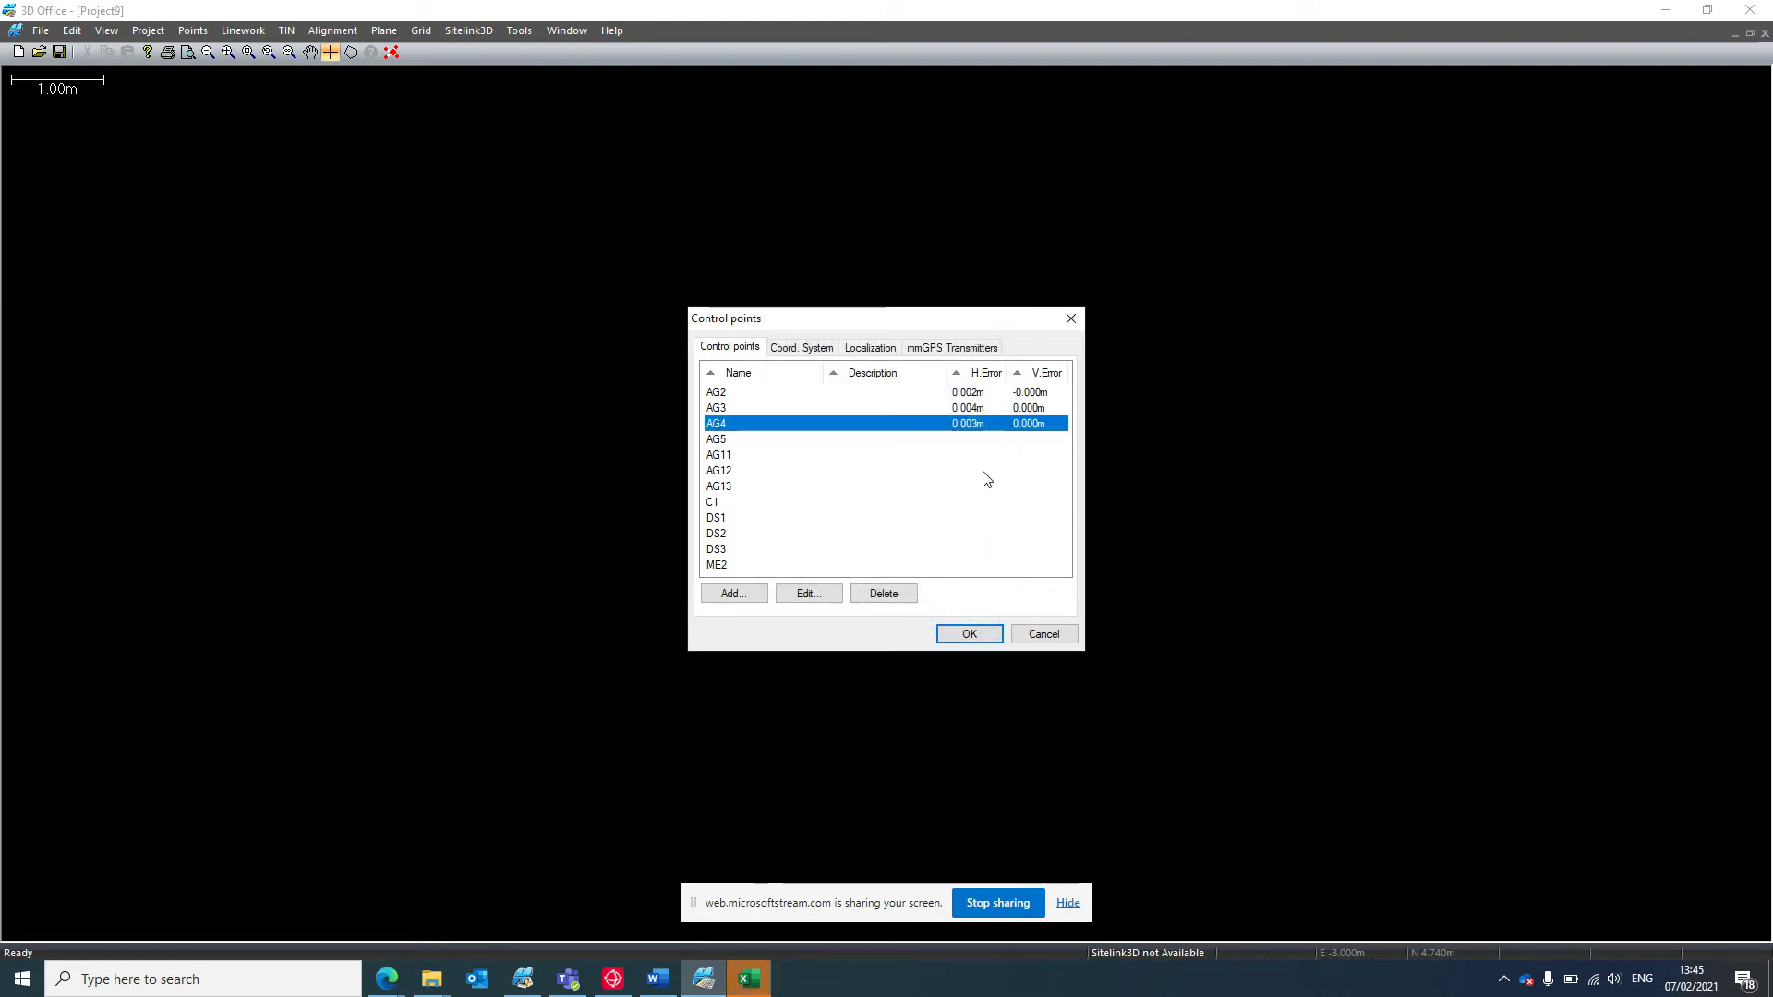
double_click(742, 441)
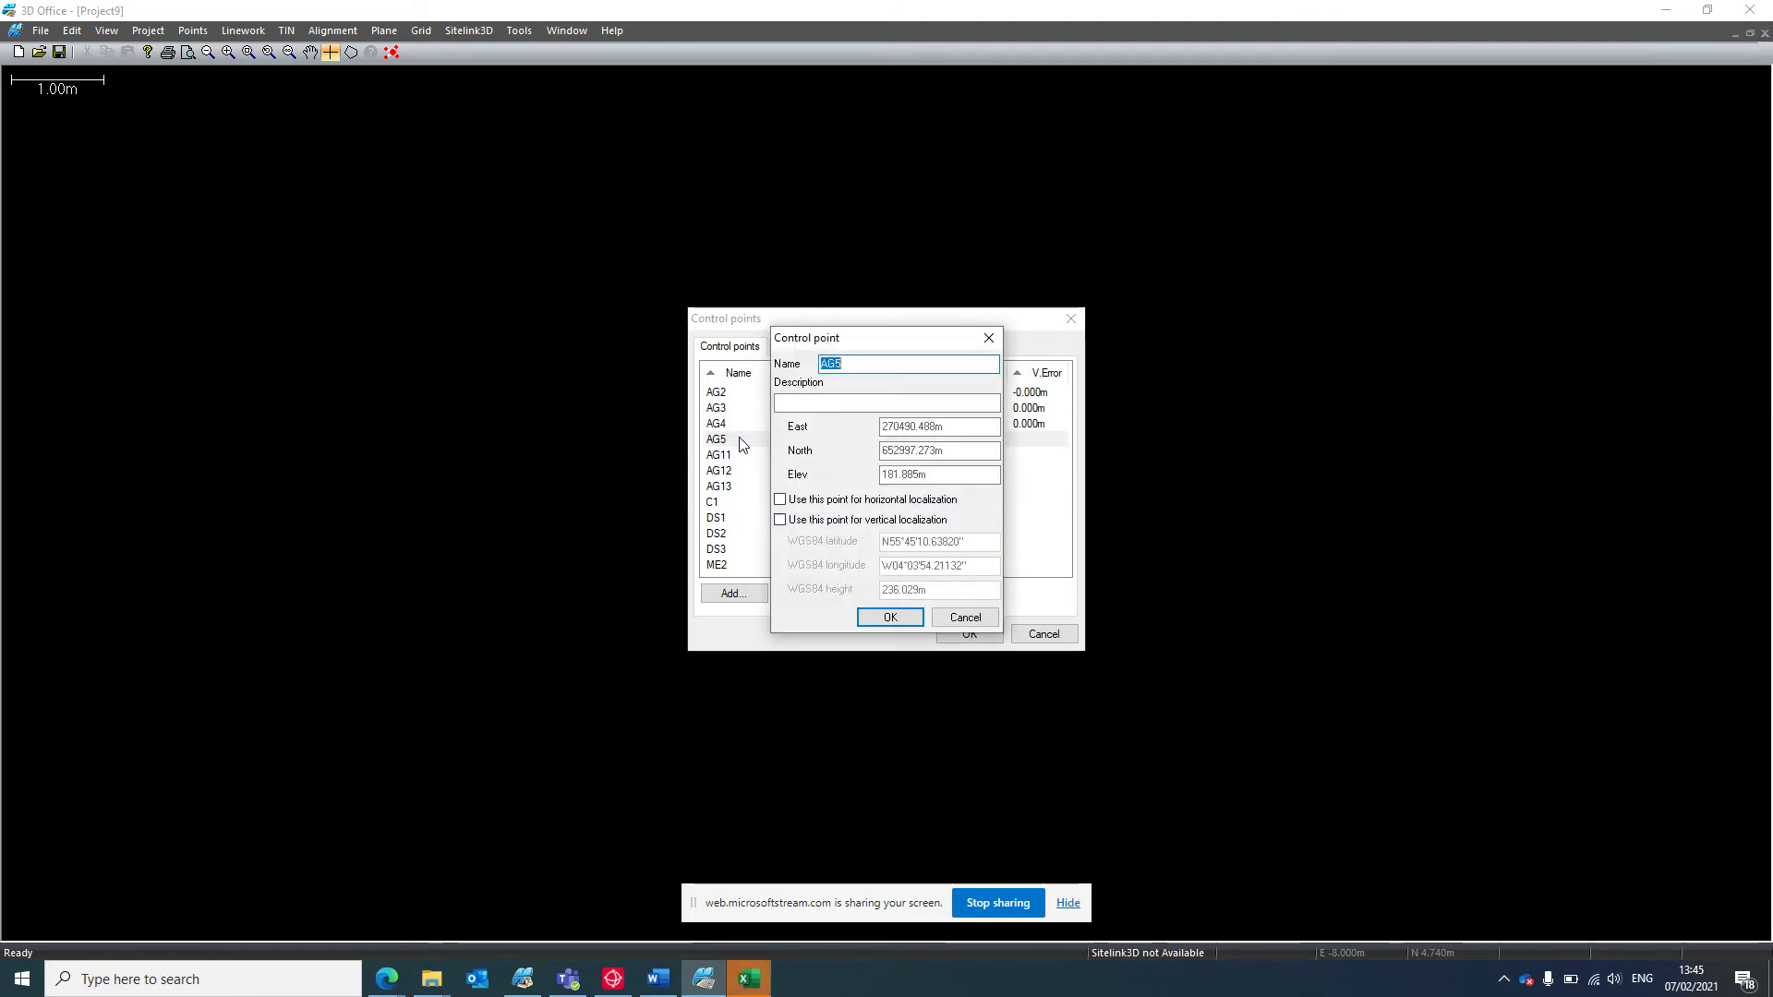
click(817, 502)
click(890, 618)
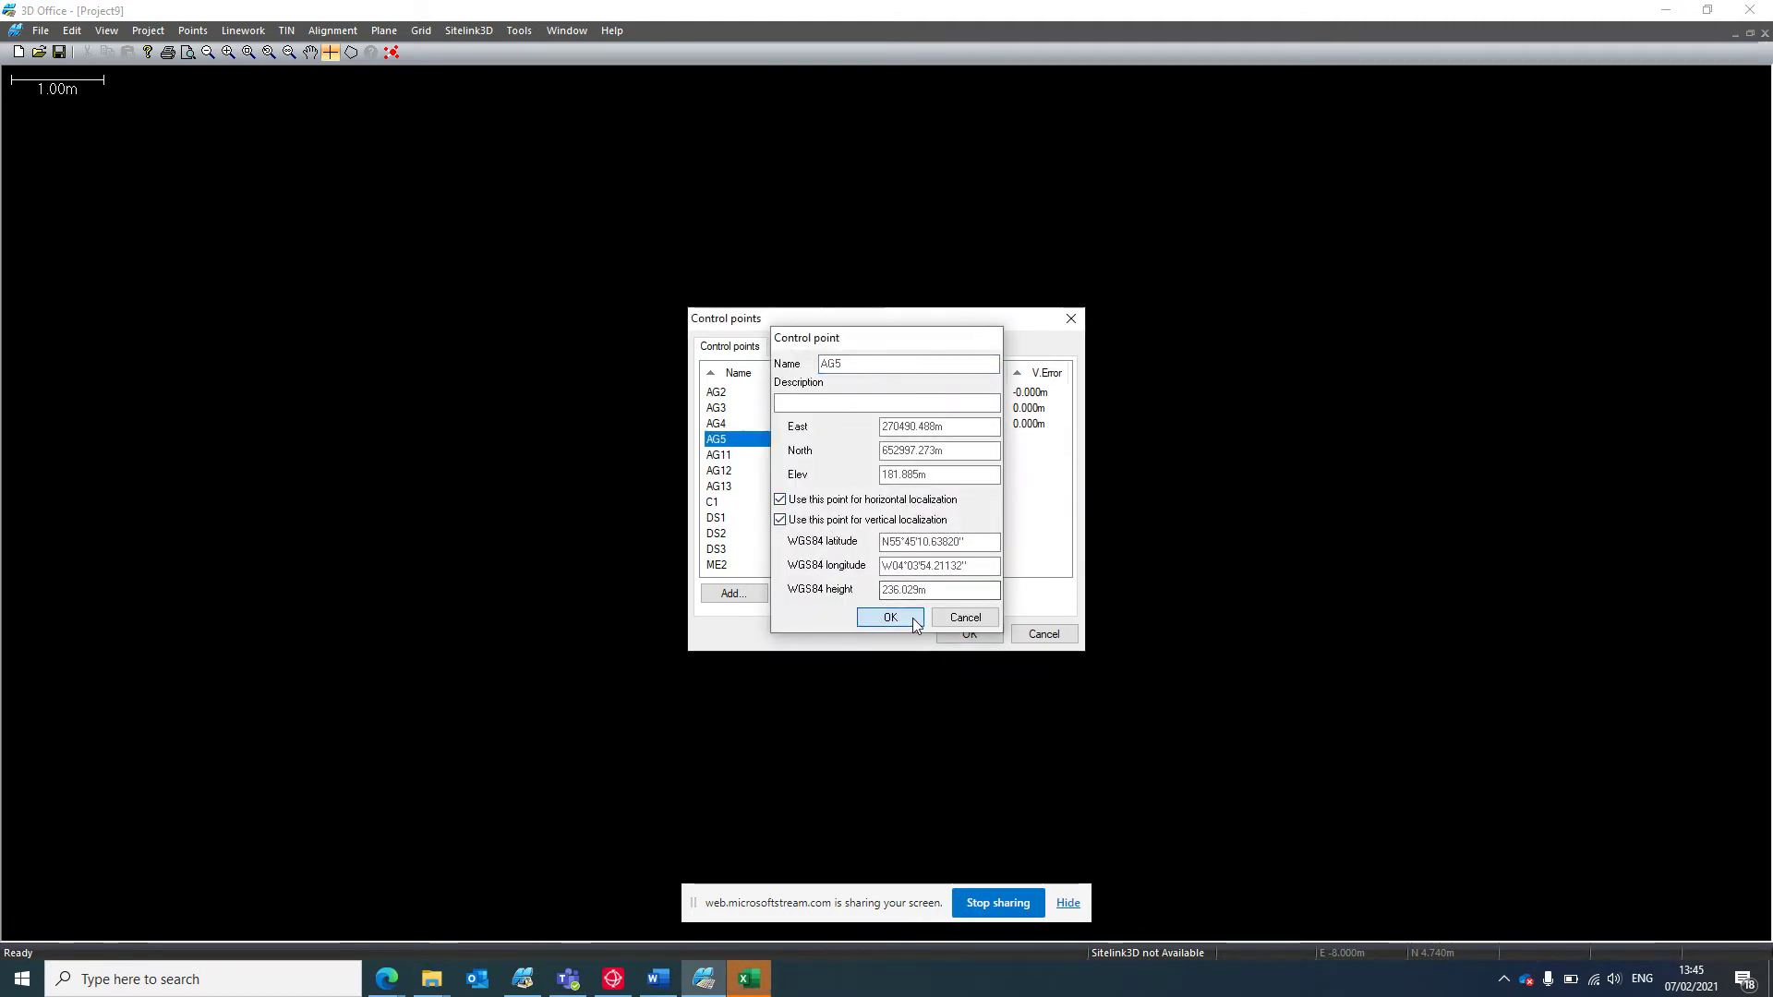
double_click(725, 456)
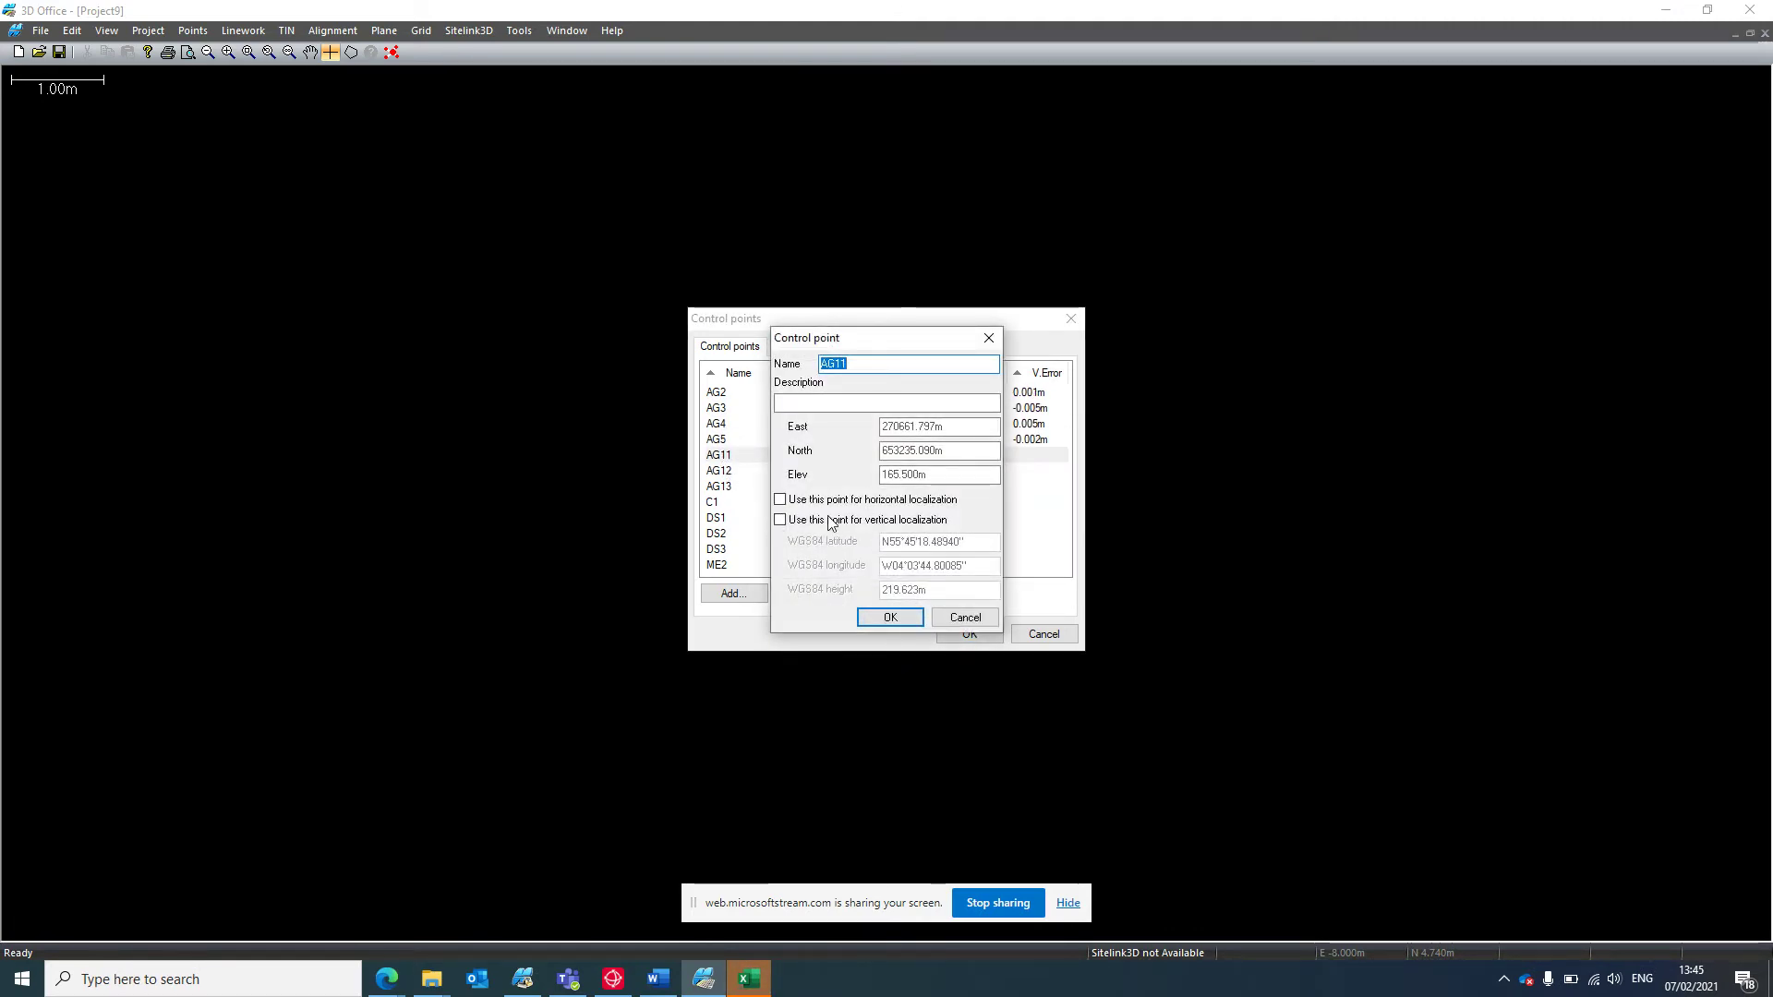
click(813, 500)
click(890, 618)
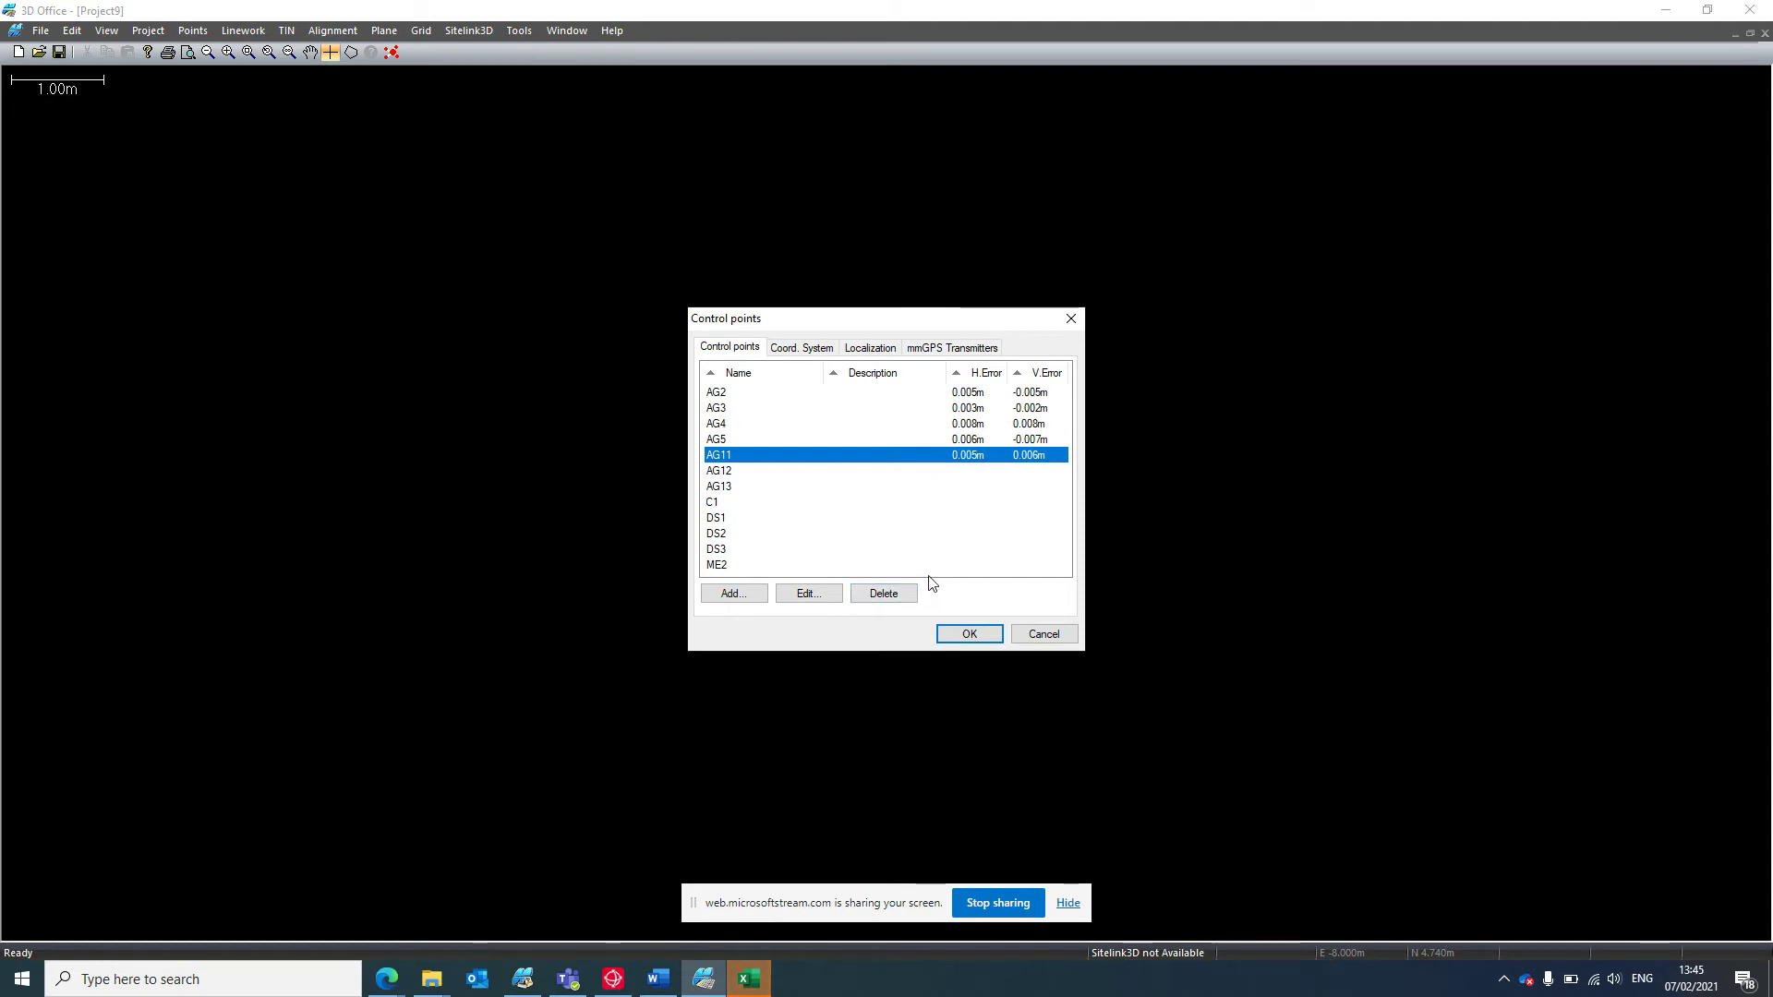
Review localization settings for AG12, AG13, C1 and DS1.
click(745, 473)
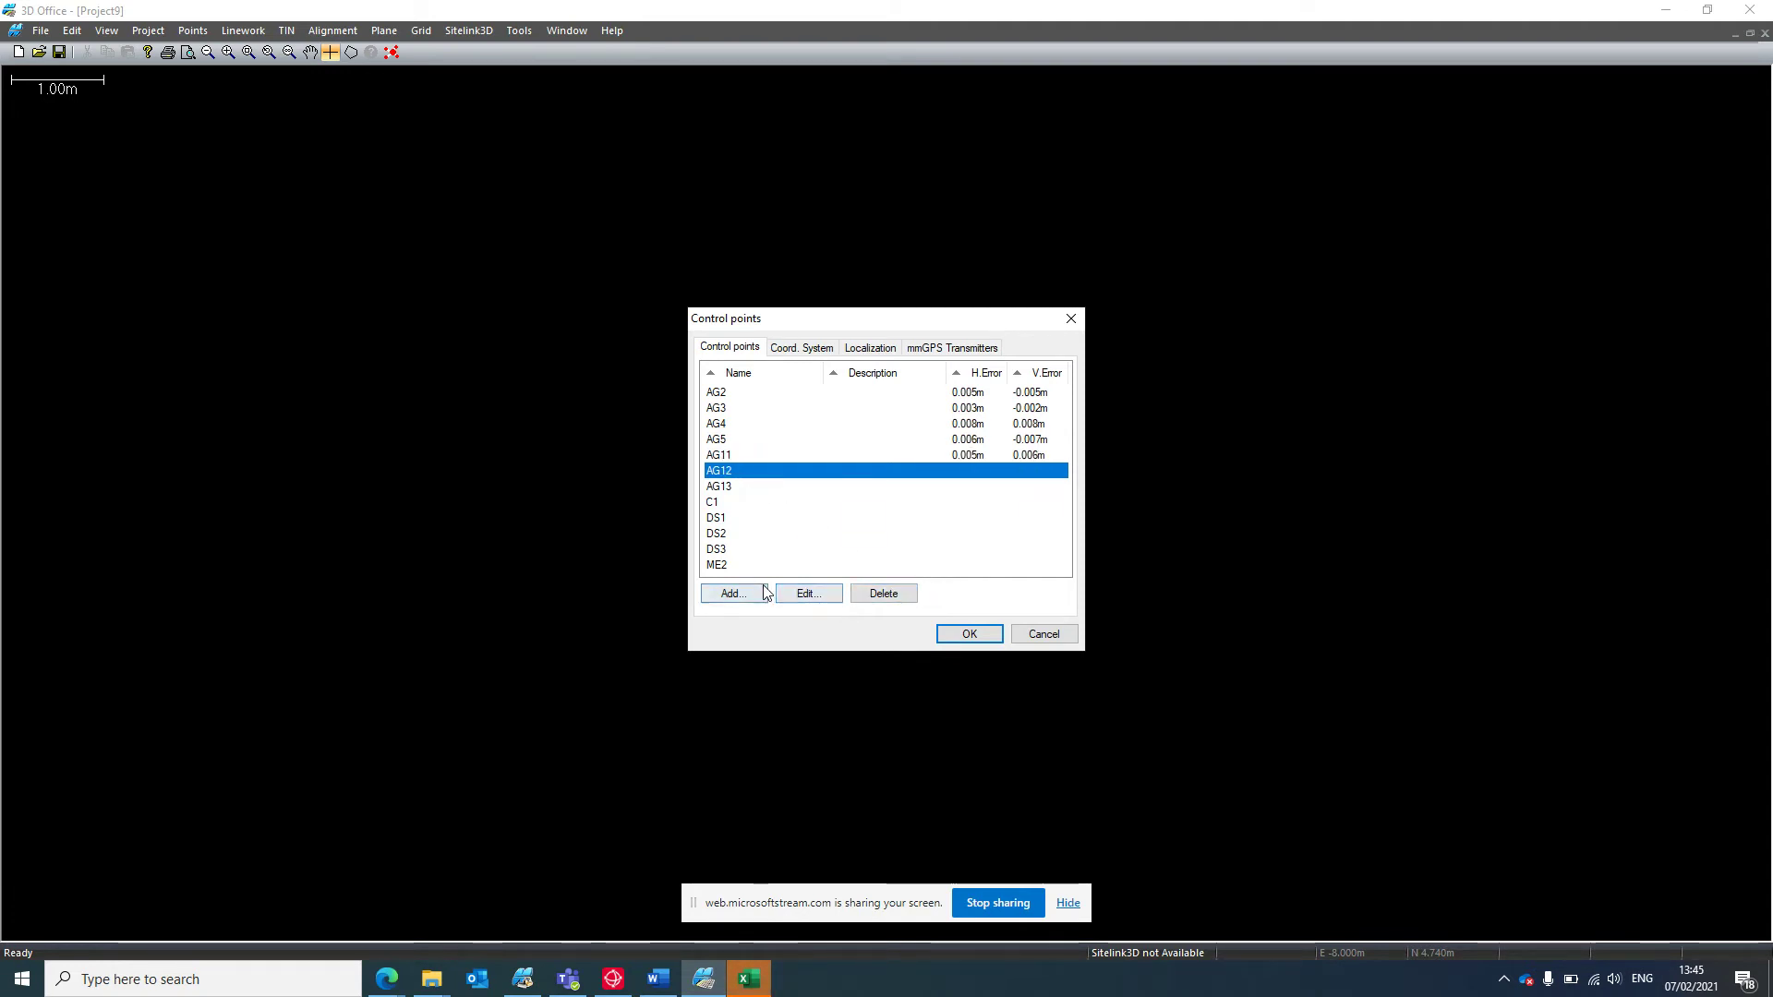
double_click(717, 469)
click(779, 520)
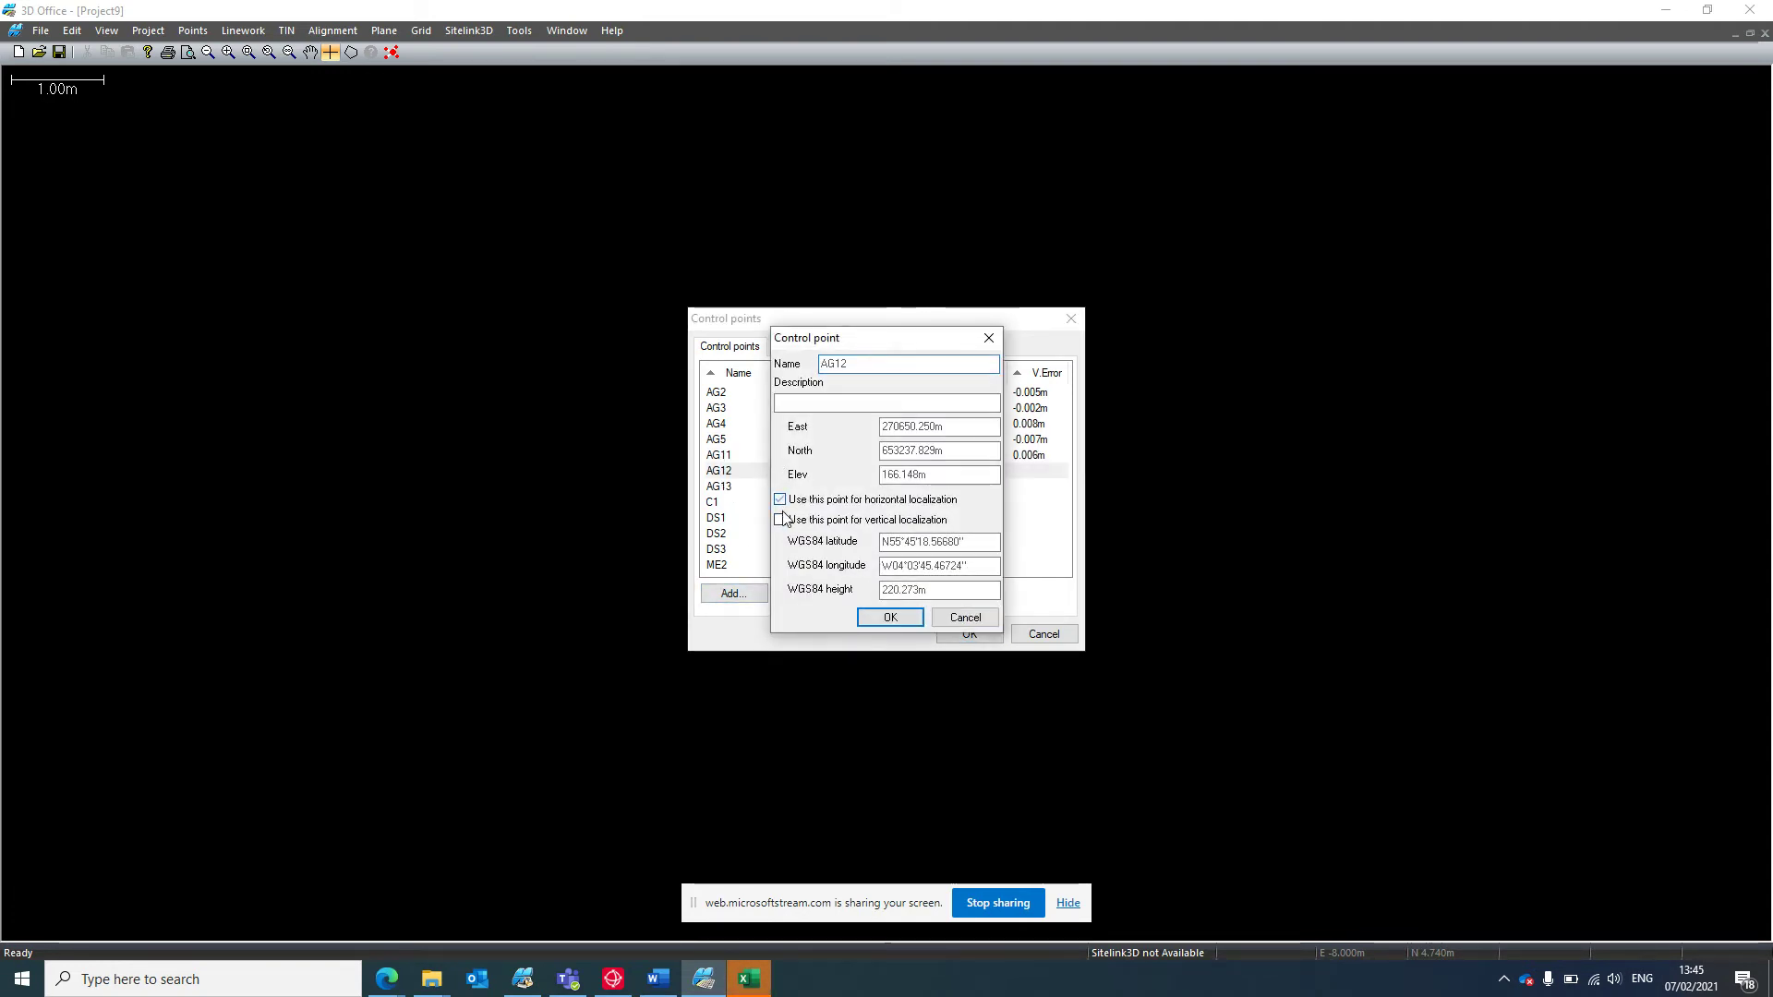
click(888, 616)
double_click(721, 487)
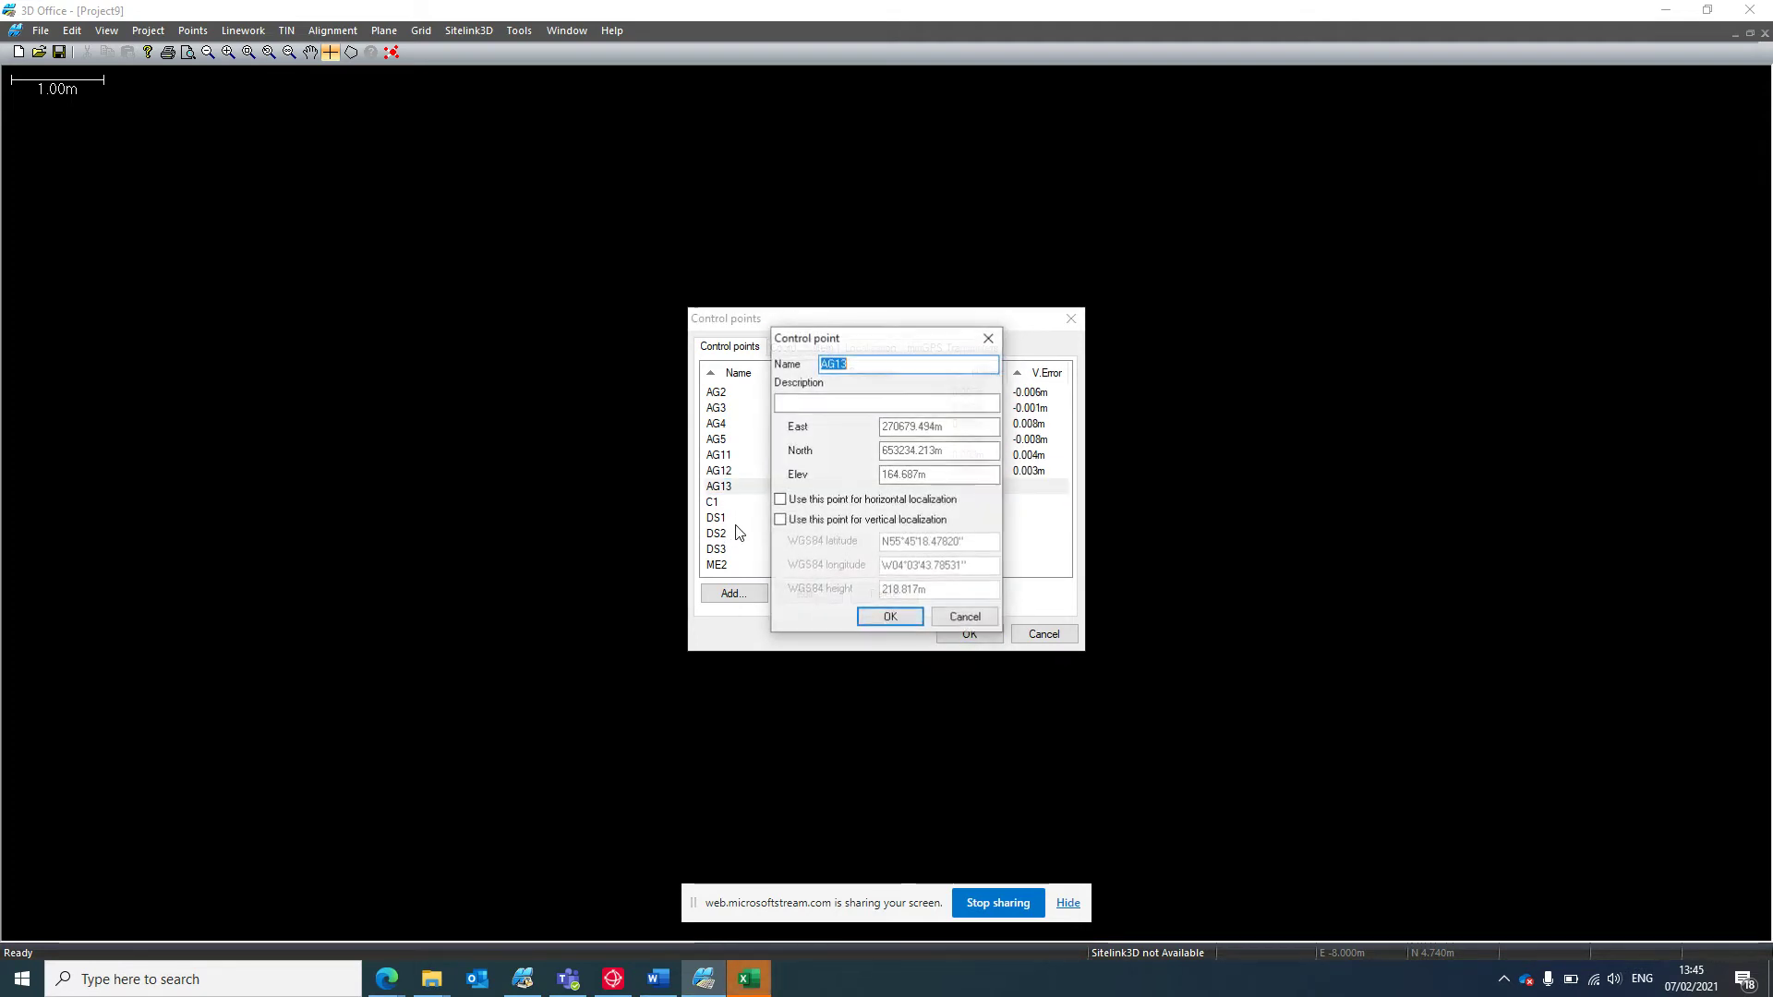
click(888, 617)
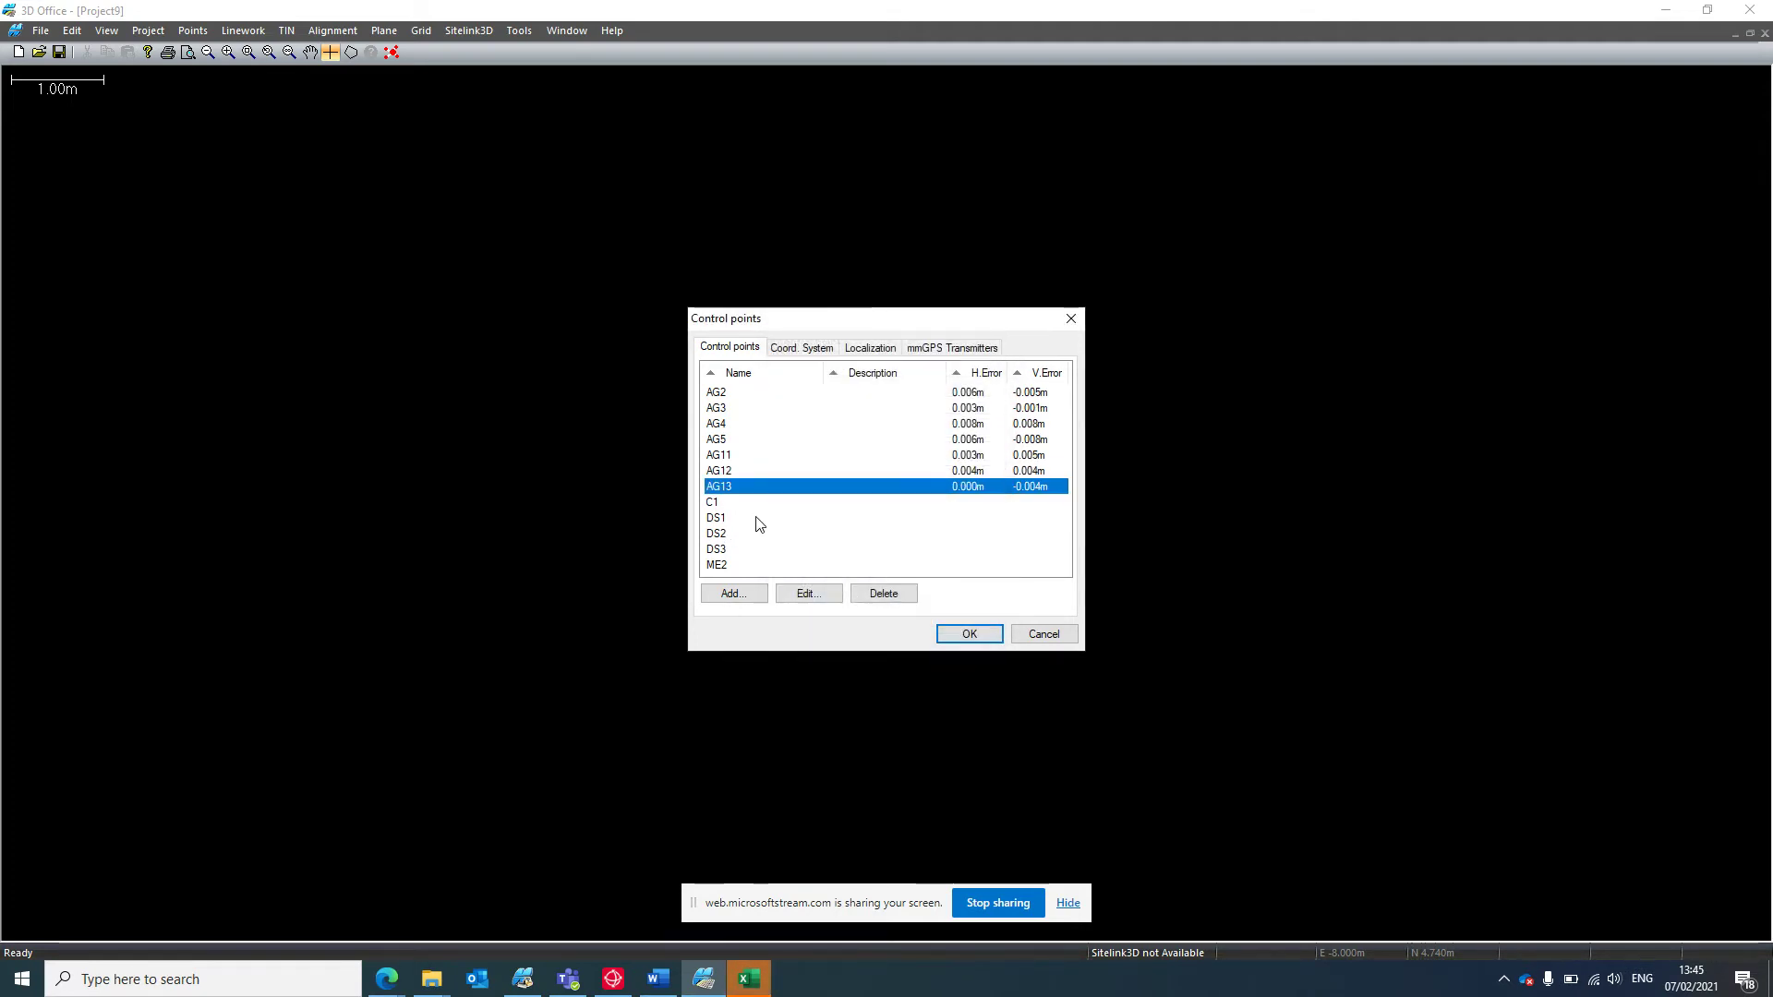
double_click(734, 502)
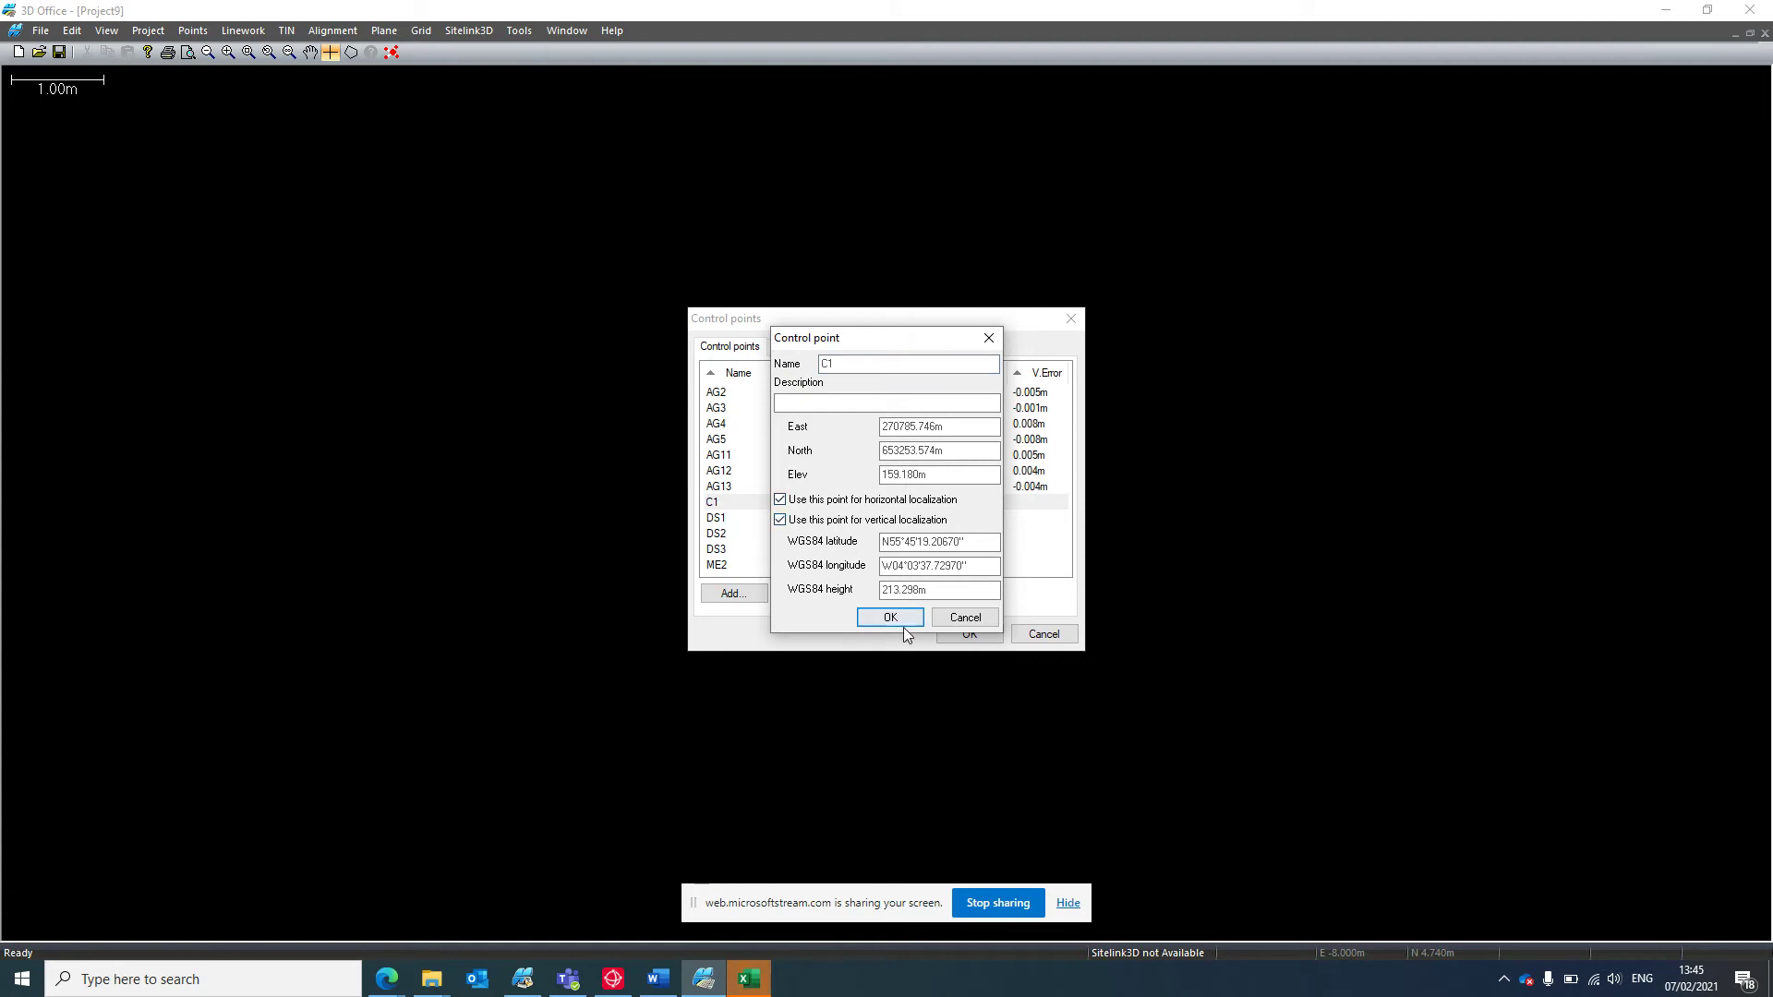
click(889, 617)
double_click(753, 519)
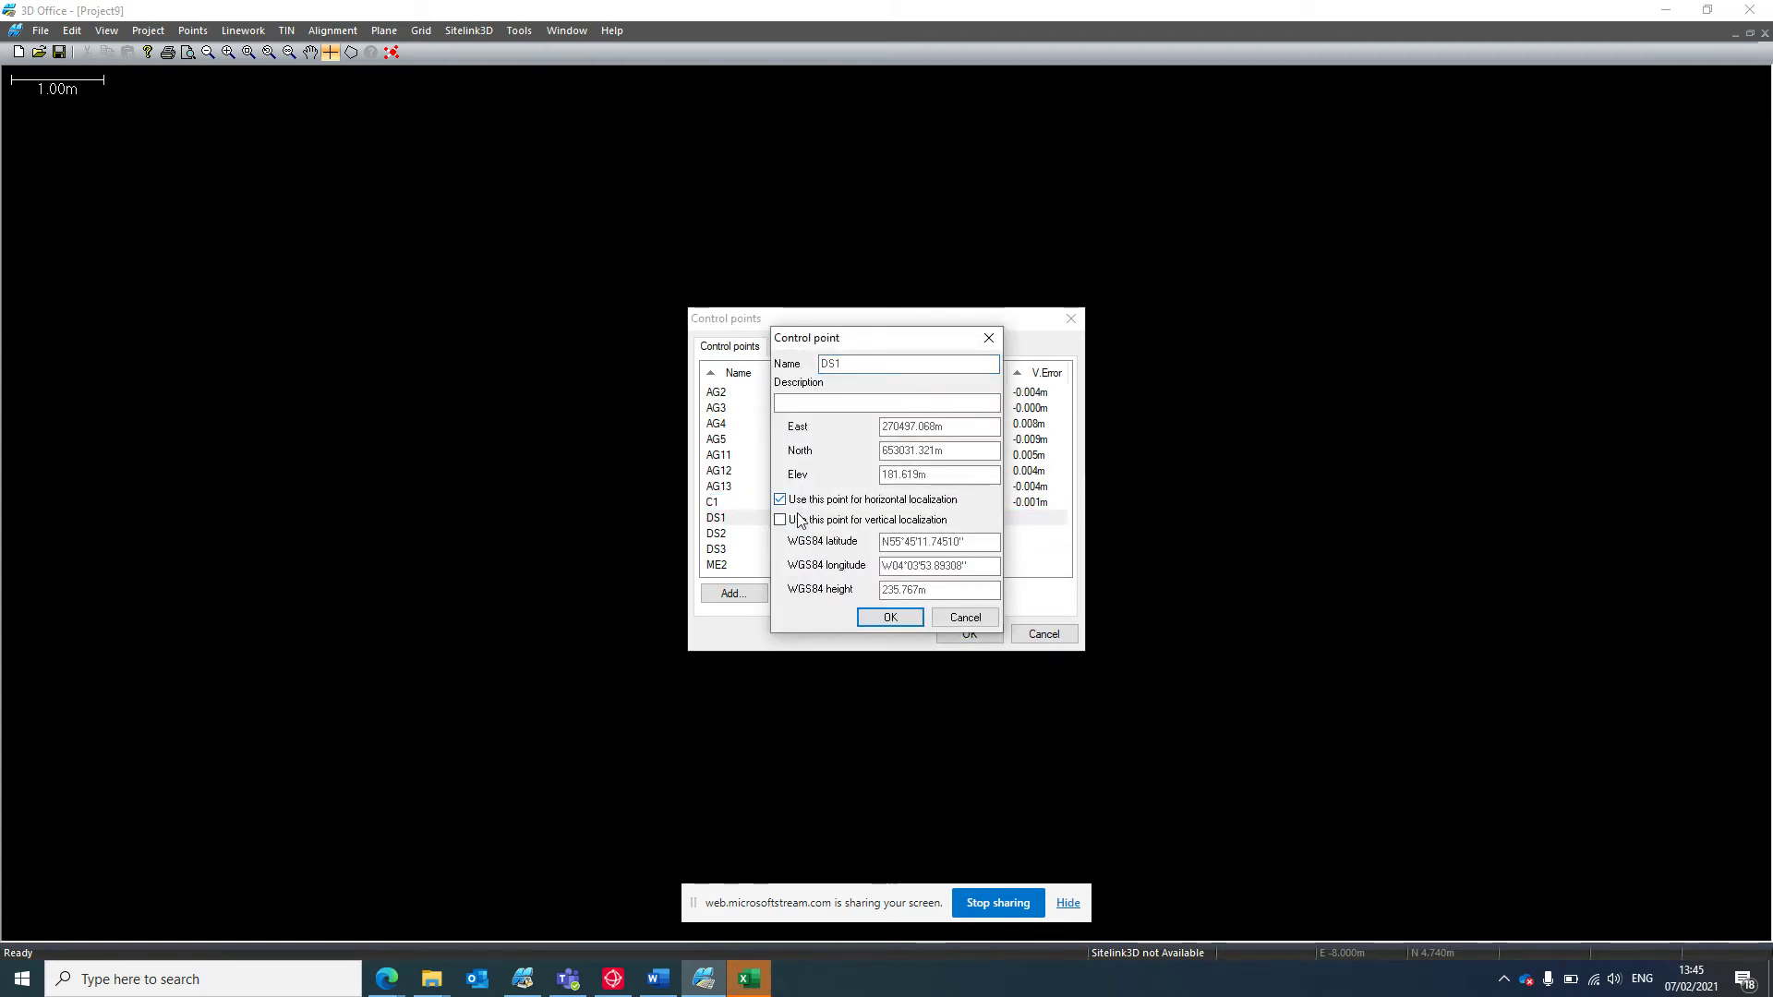
click(890, 617)
Set DS2 and DS3 for horizontal and vertical localization.
double_click(752, 535)
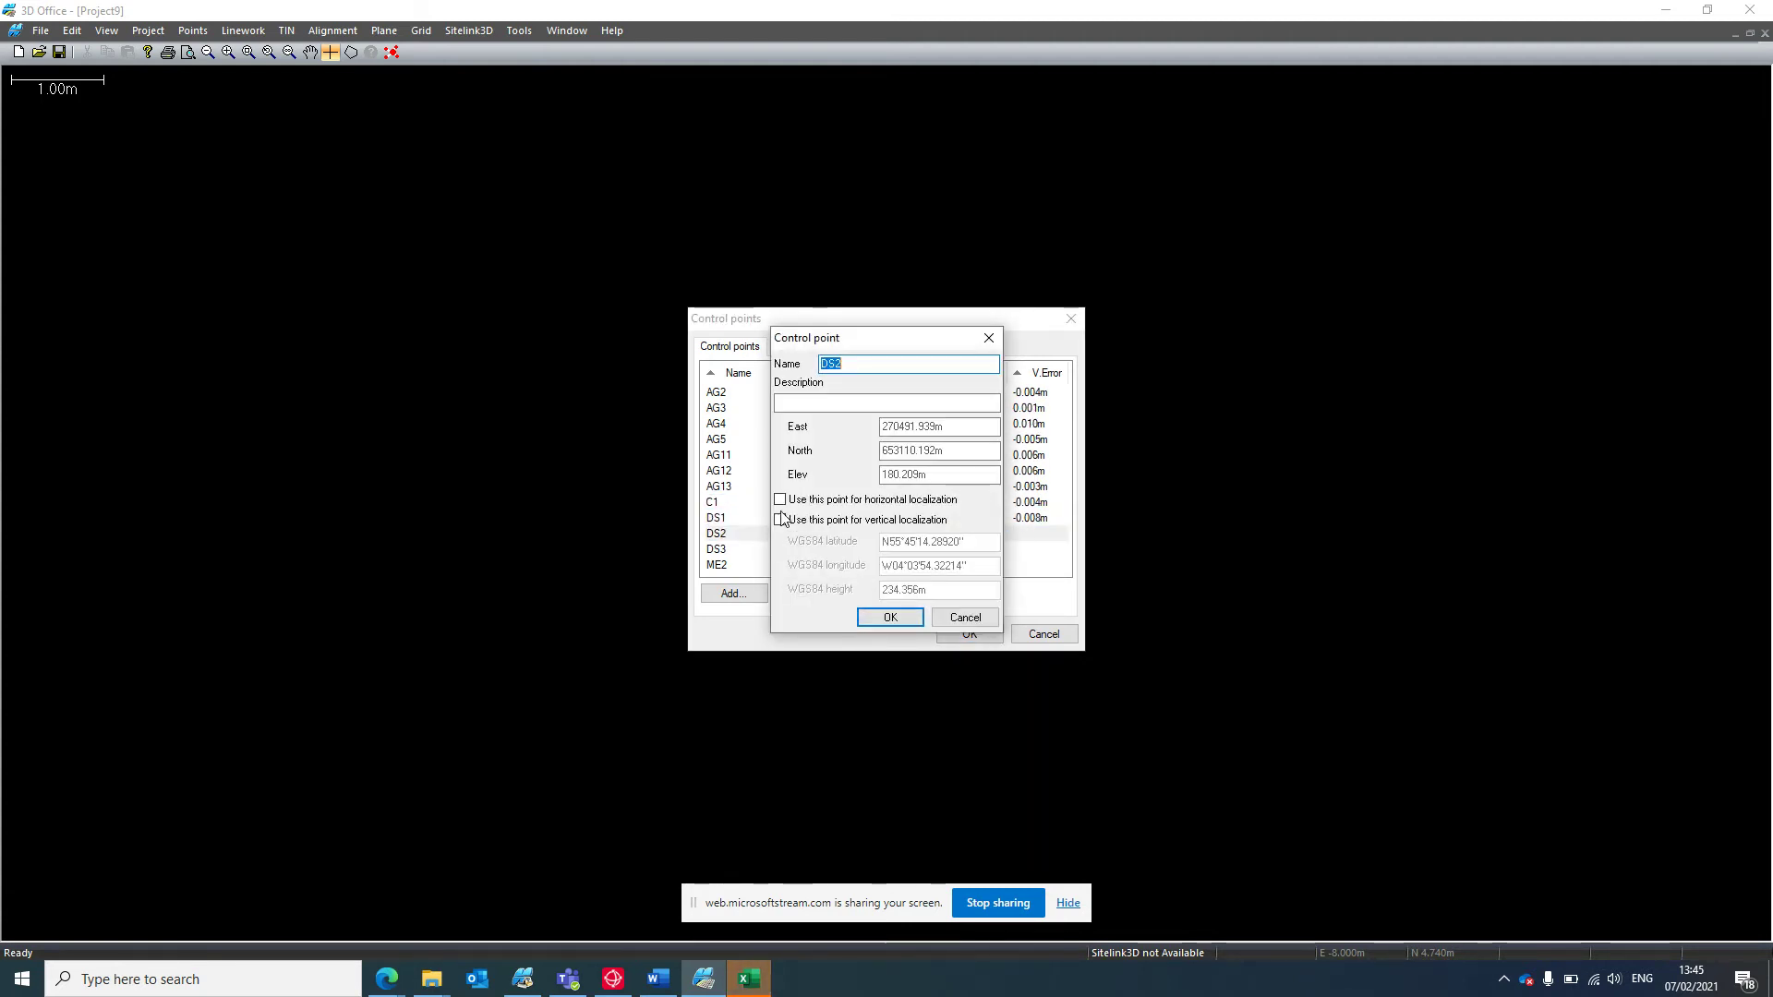
click(781, 519)
click(780, 499)
click(889, 617)
click(742, 550)
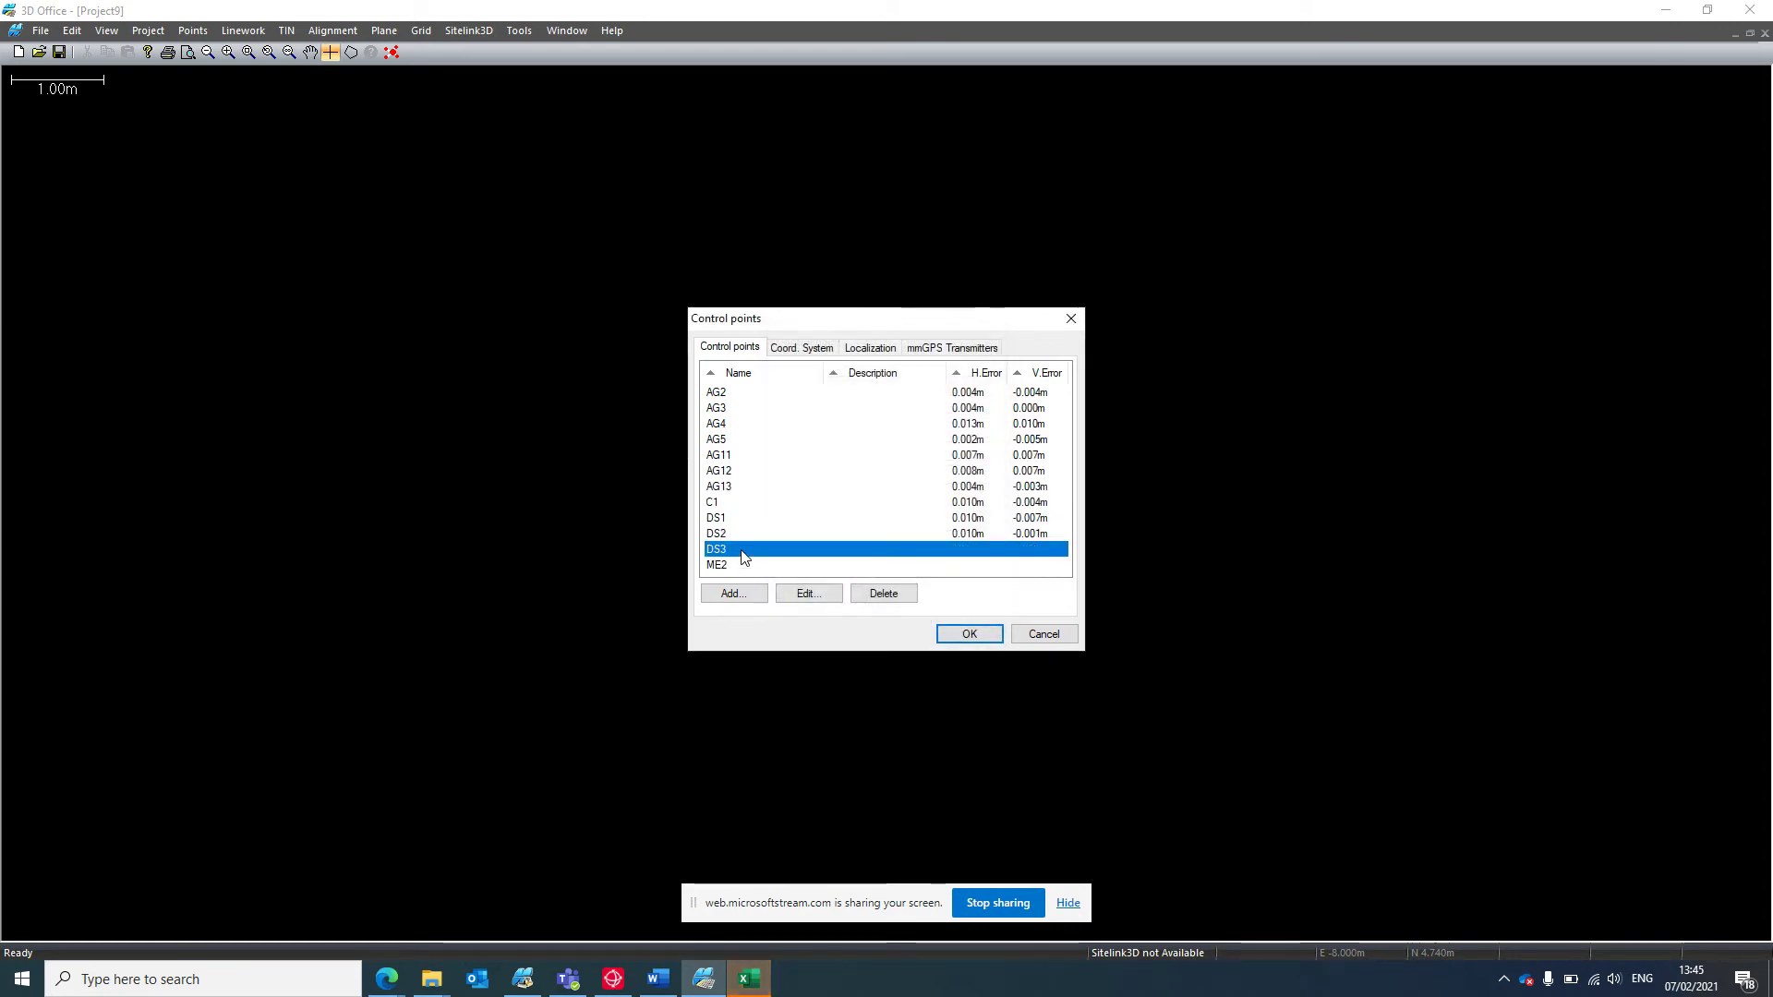
double_click(743, 550)
click(781, 519)
click(780, 498)
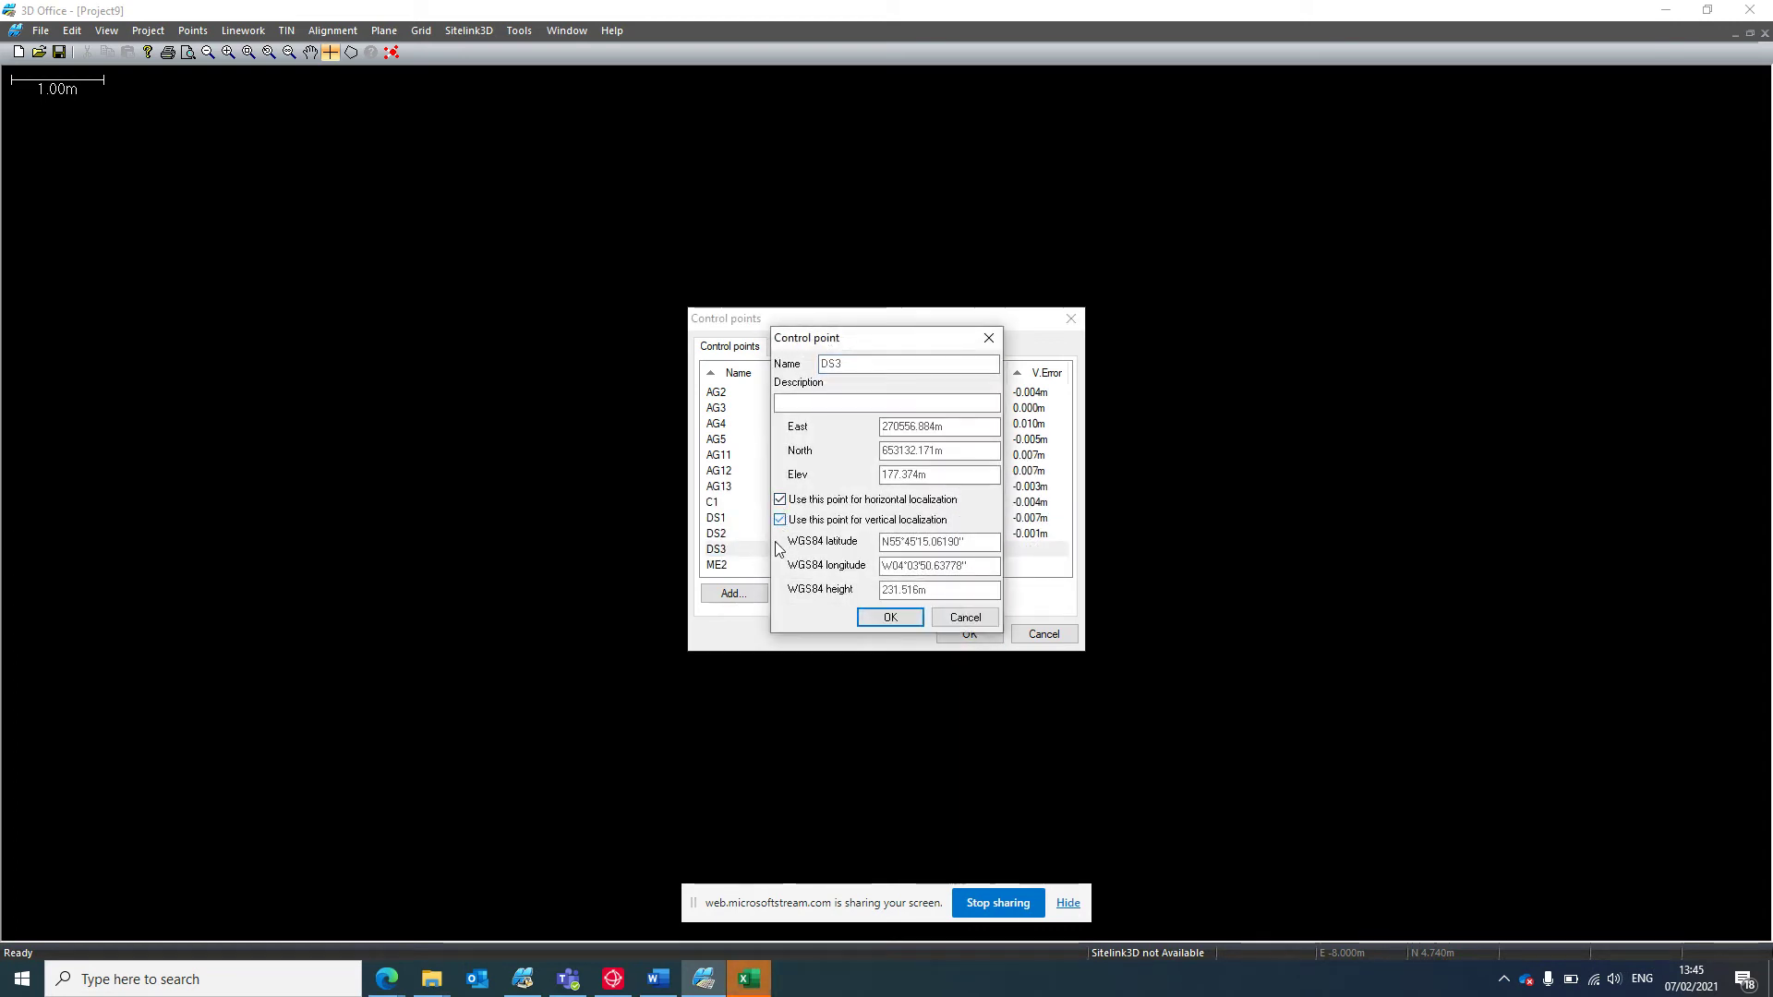
click(889, 617)
Set ME2 for horizontal and vertical localization and apply the control points list.
click(729, 566)
double_click(729, 565)
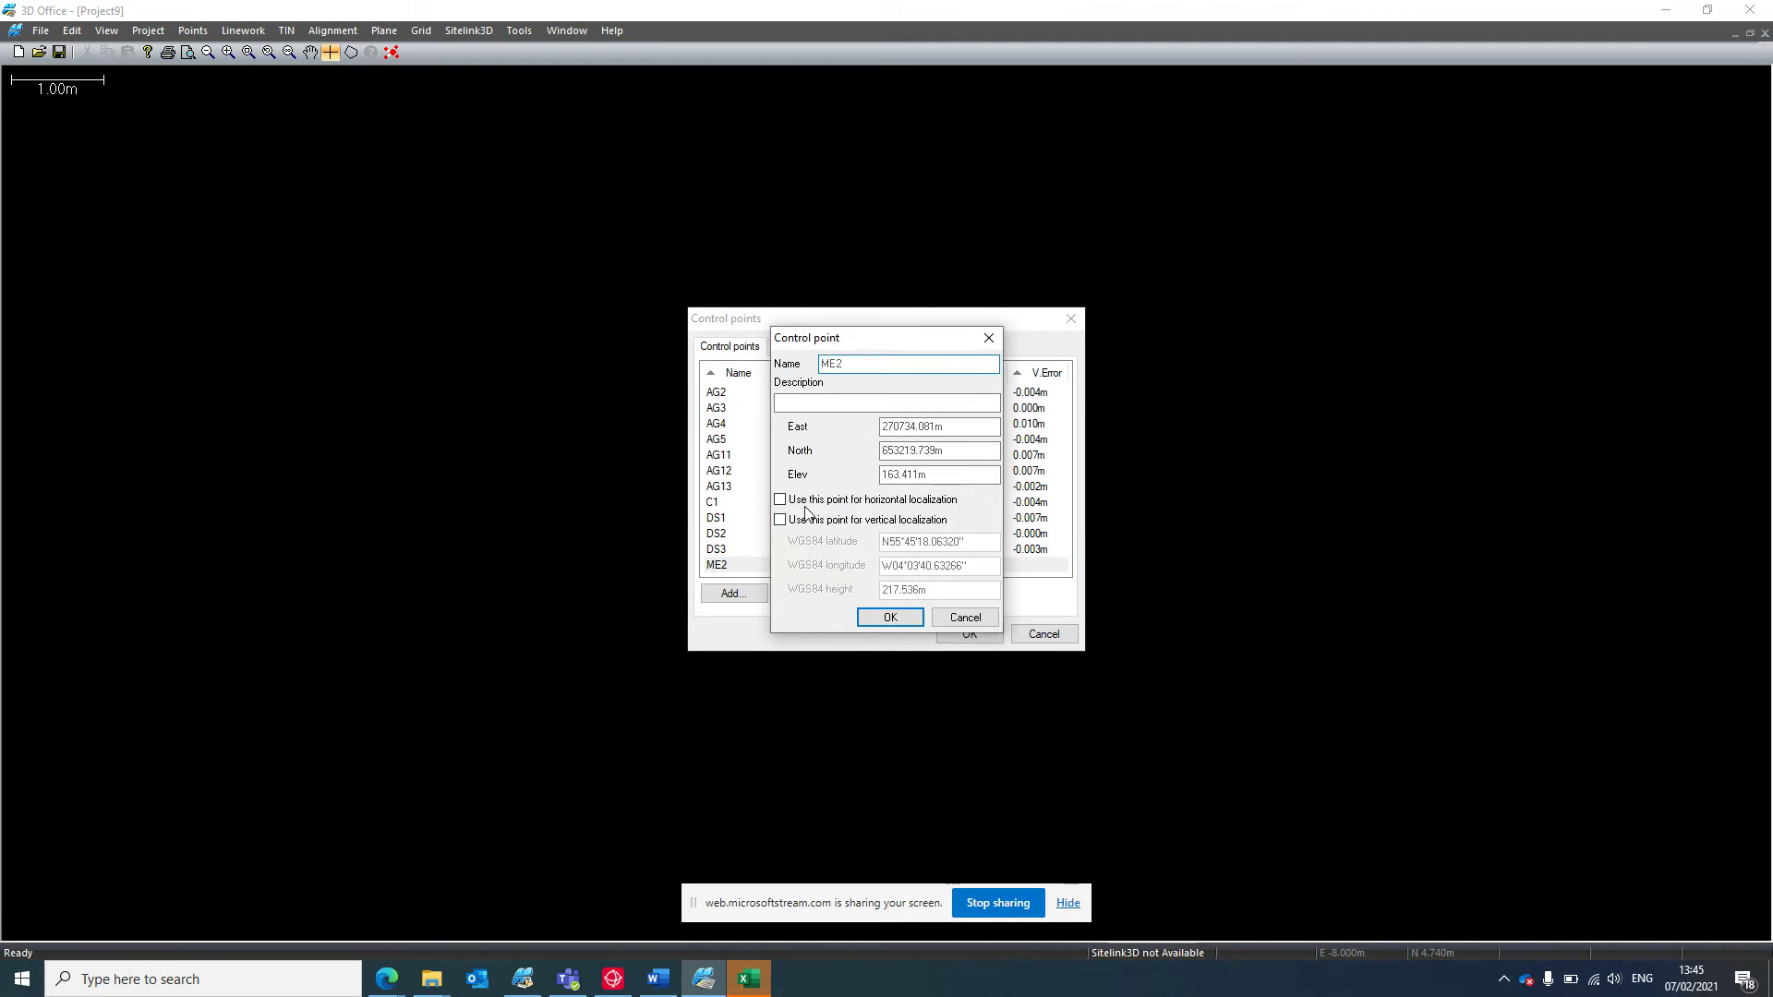
click(805, 503)
click(803, 520)
click(909, 615)
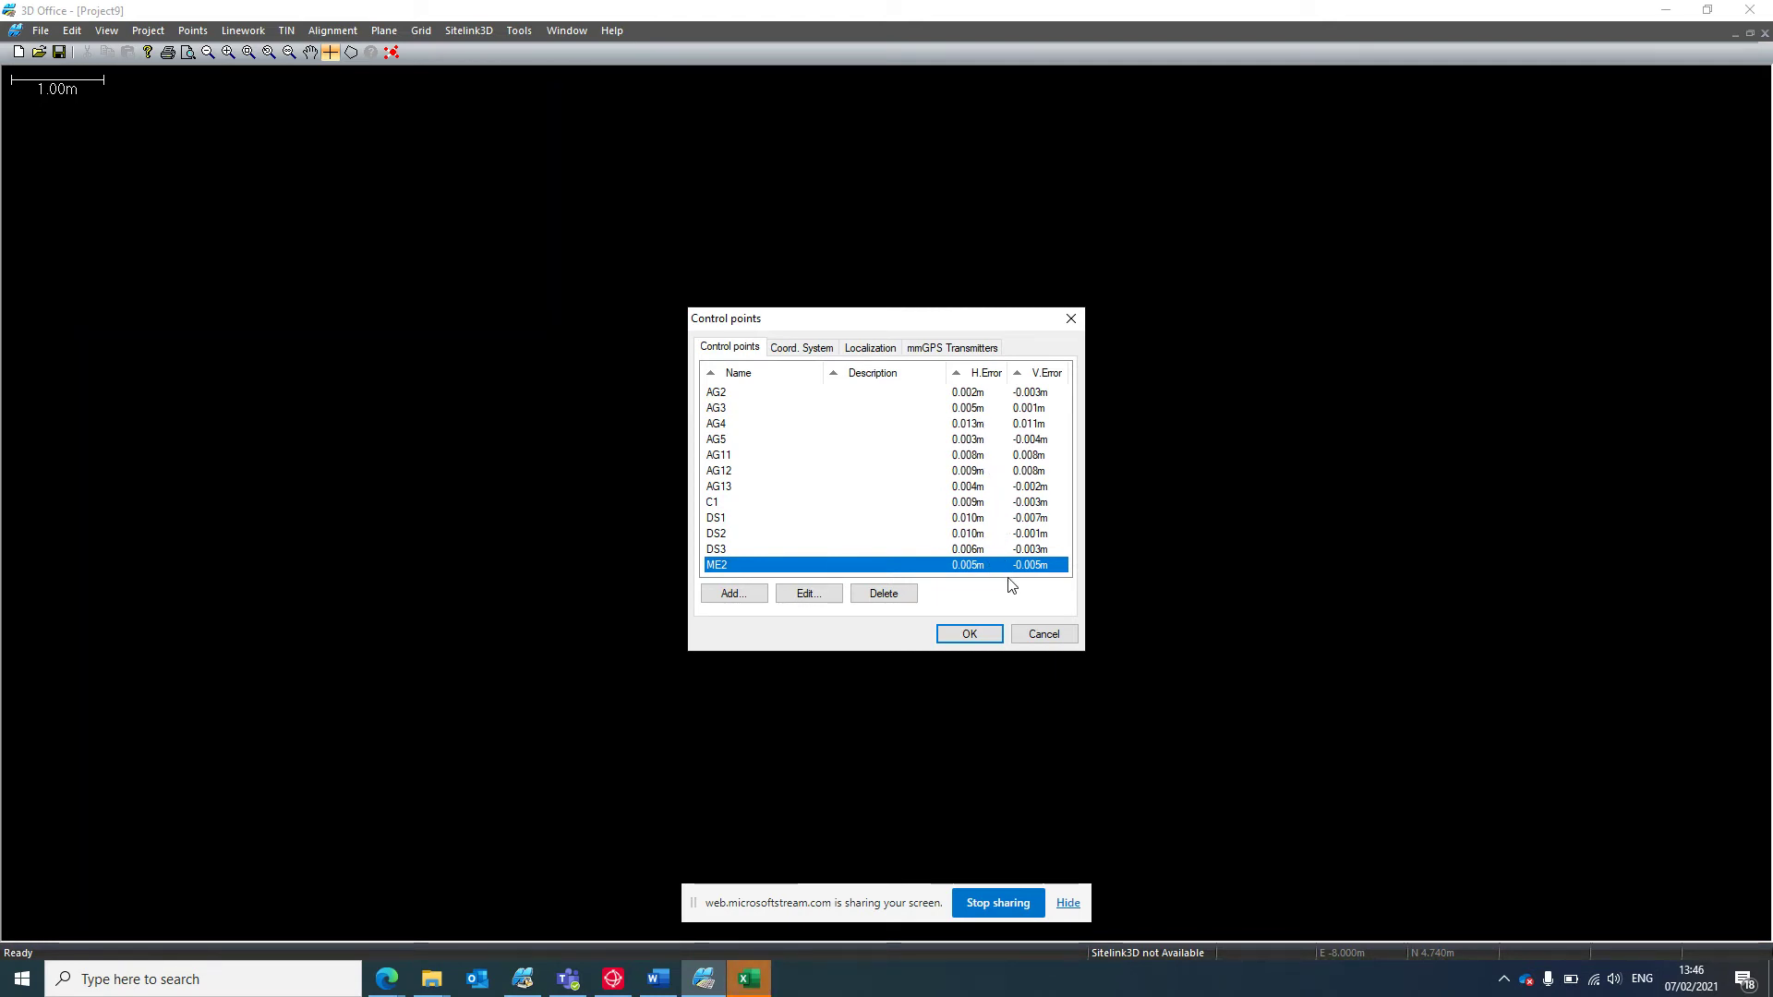
click(968, 632)
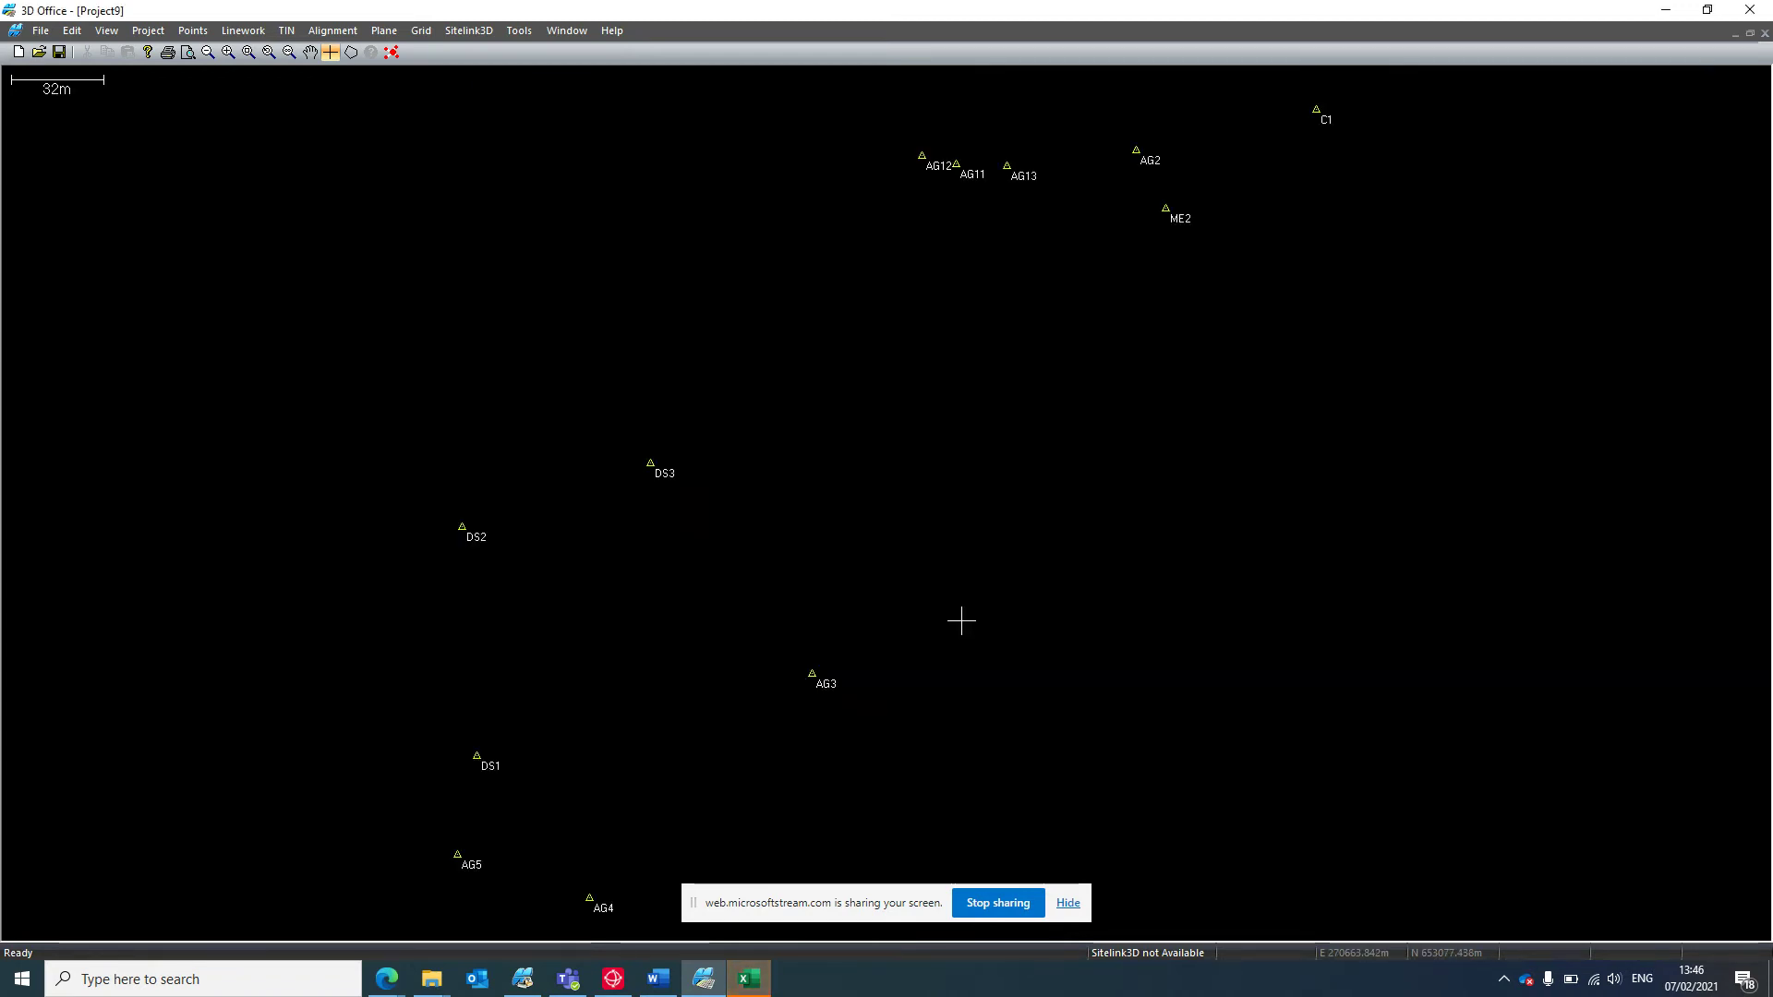
Zoom out the plan view until all control points are visible.
scroll(995, 520, down, 1)
scroll(994, 521, down, 1)
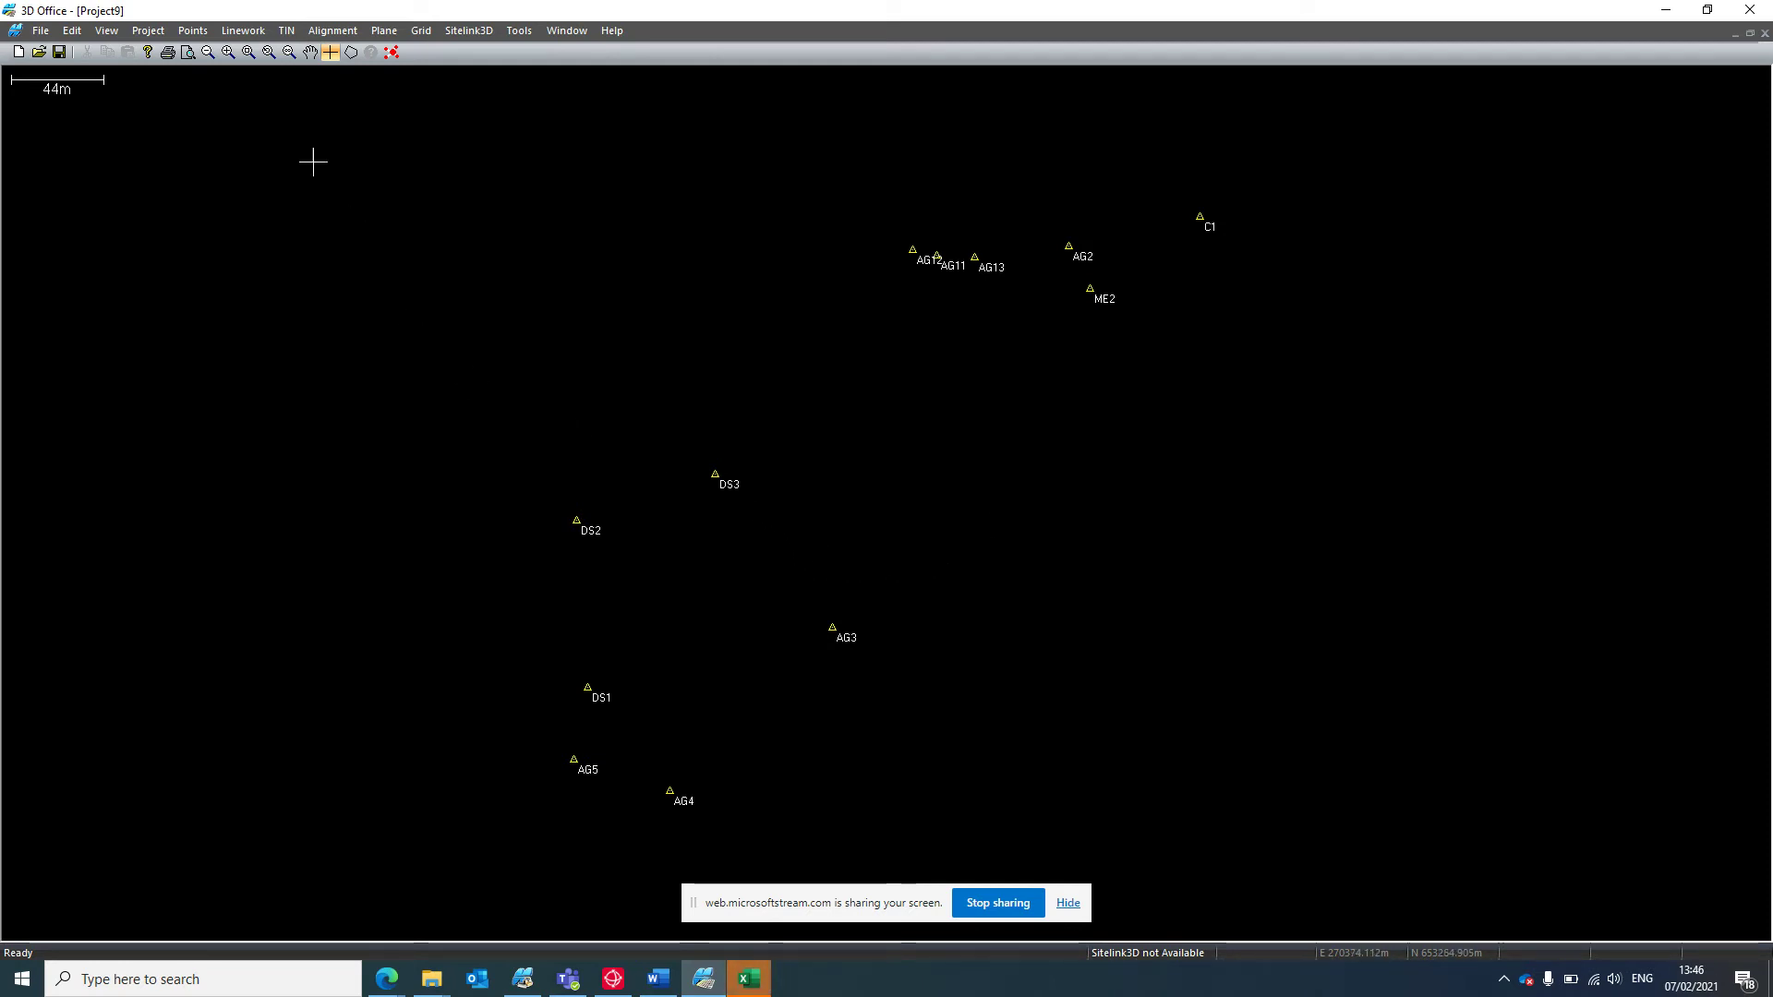
click(149, 31)
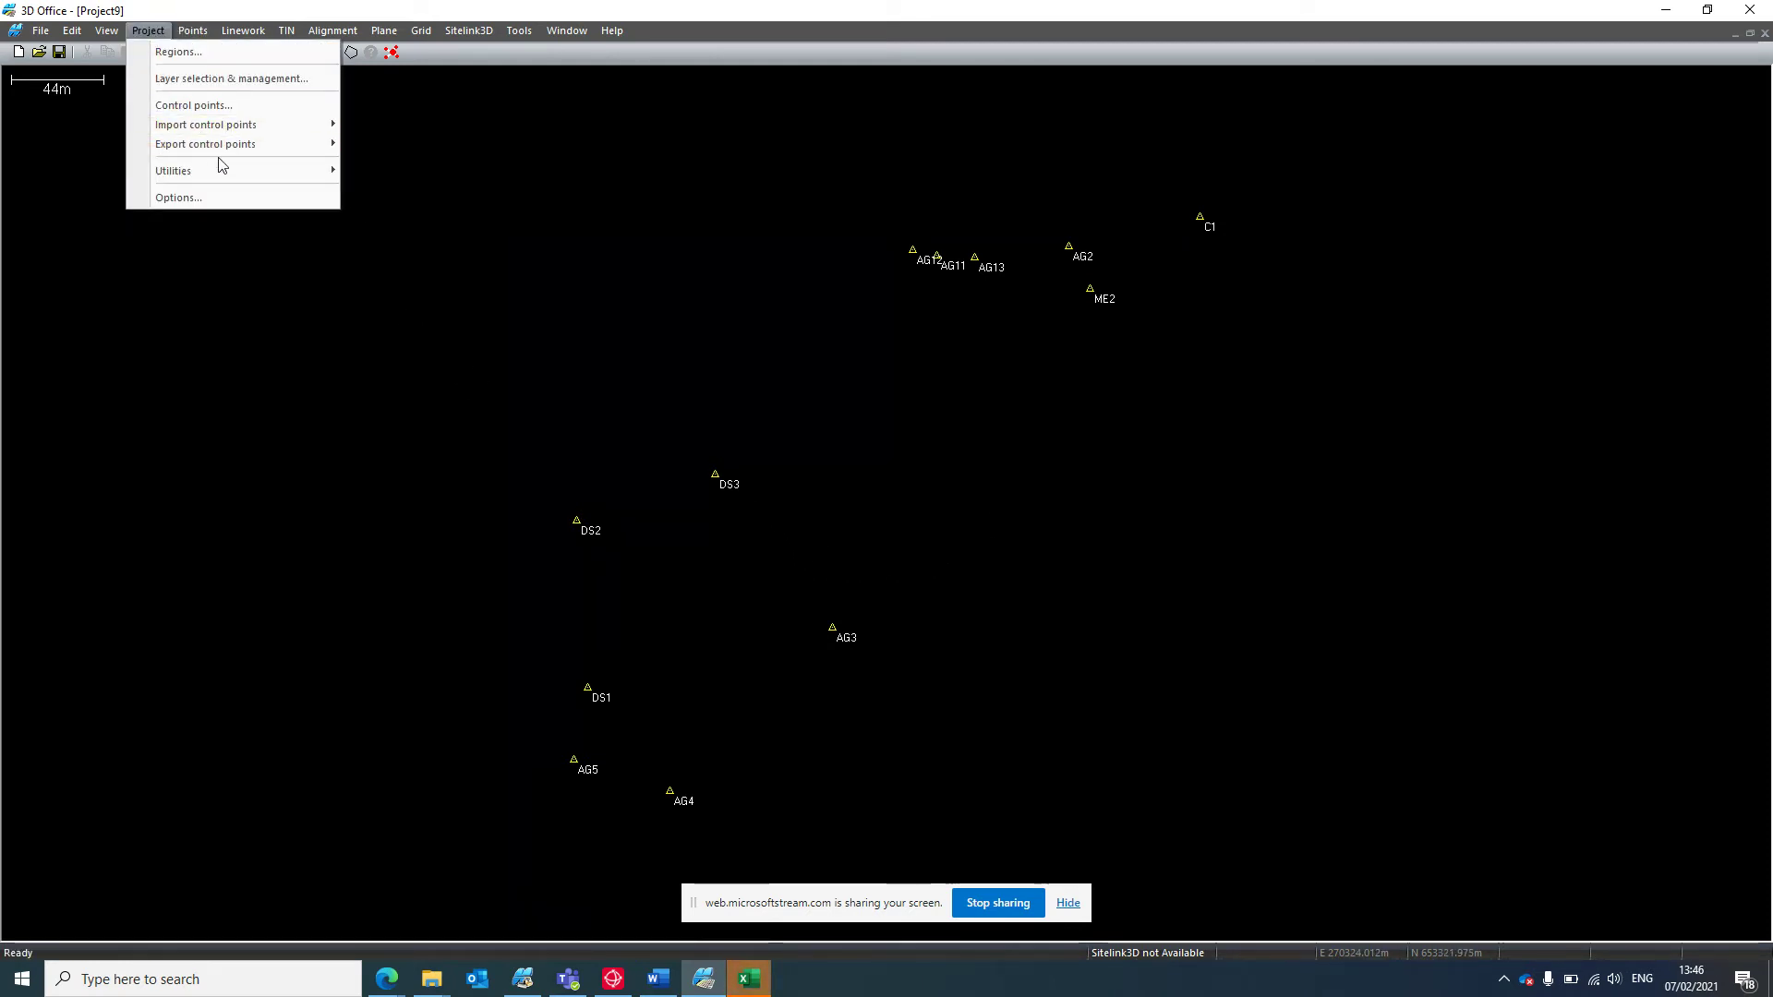
mouse_move(231, 146)
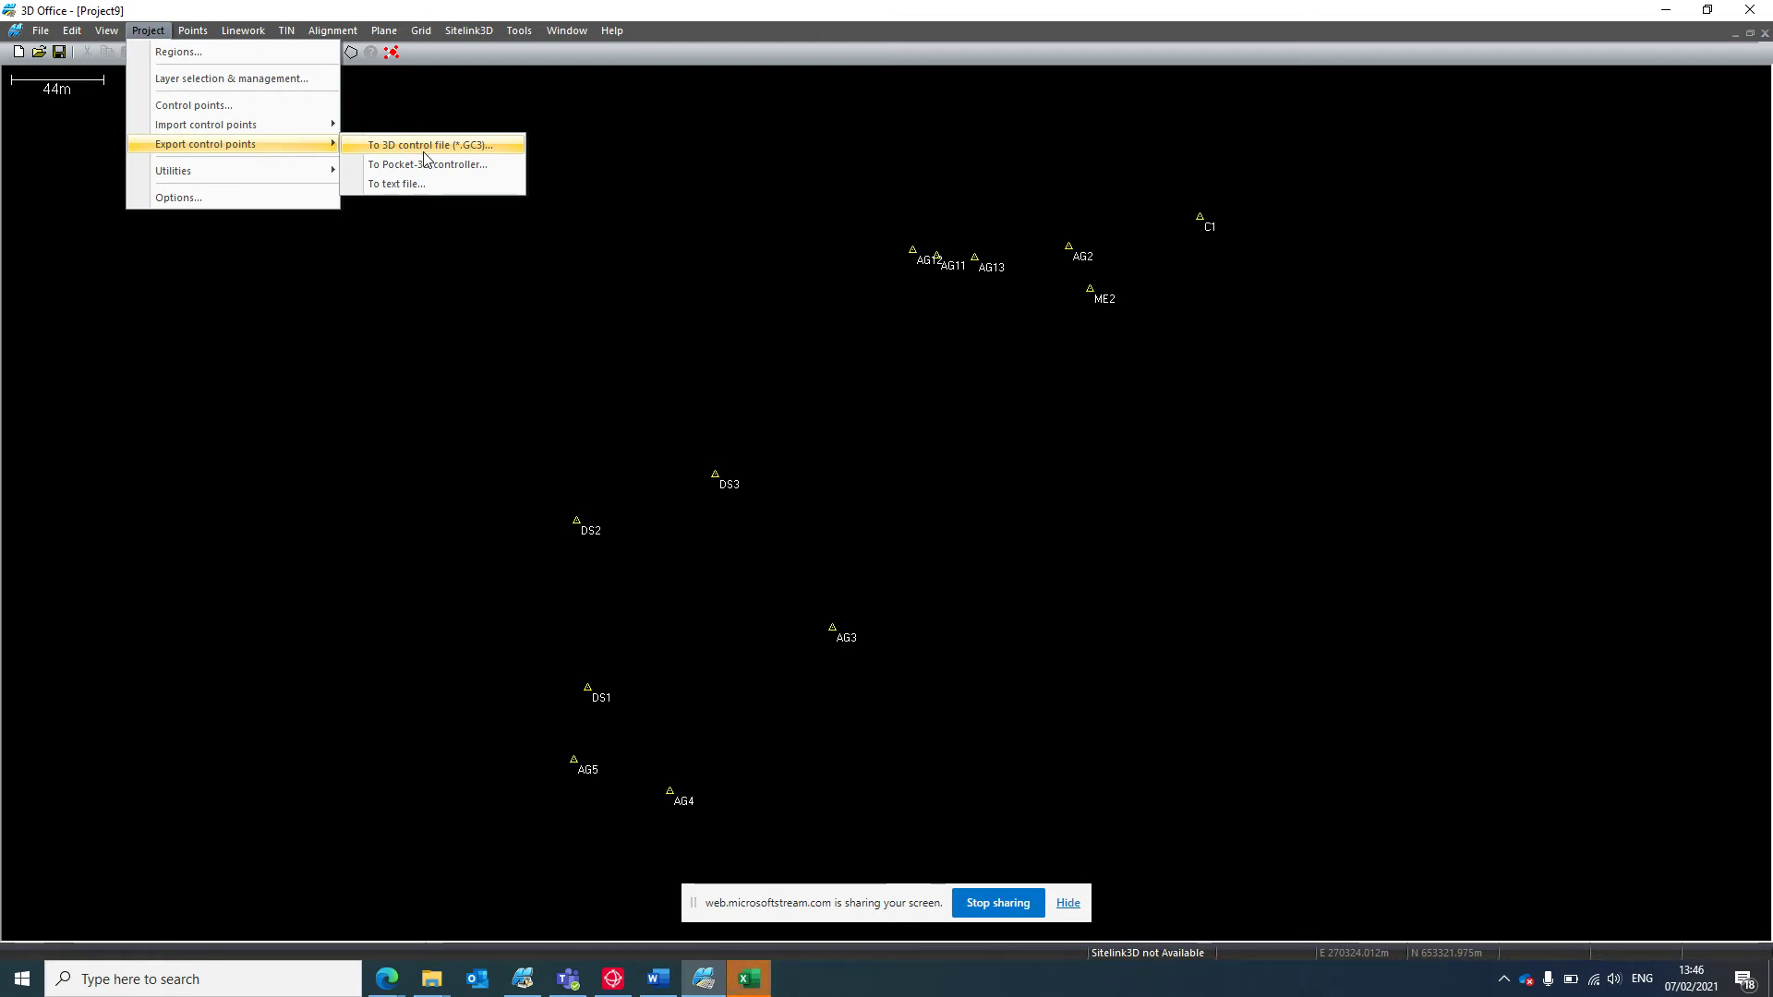
click(423, 150)
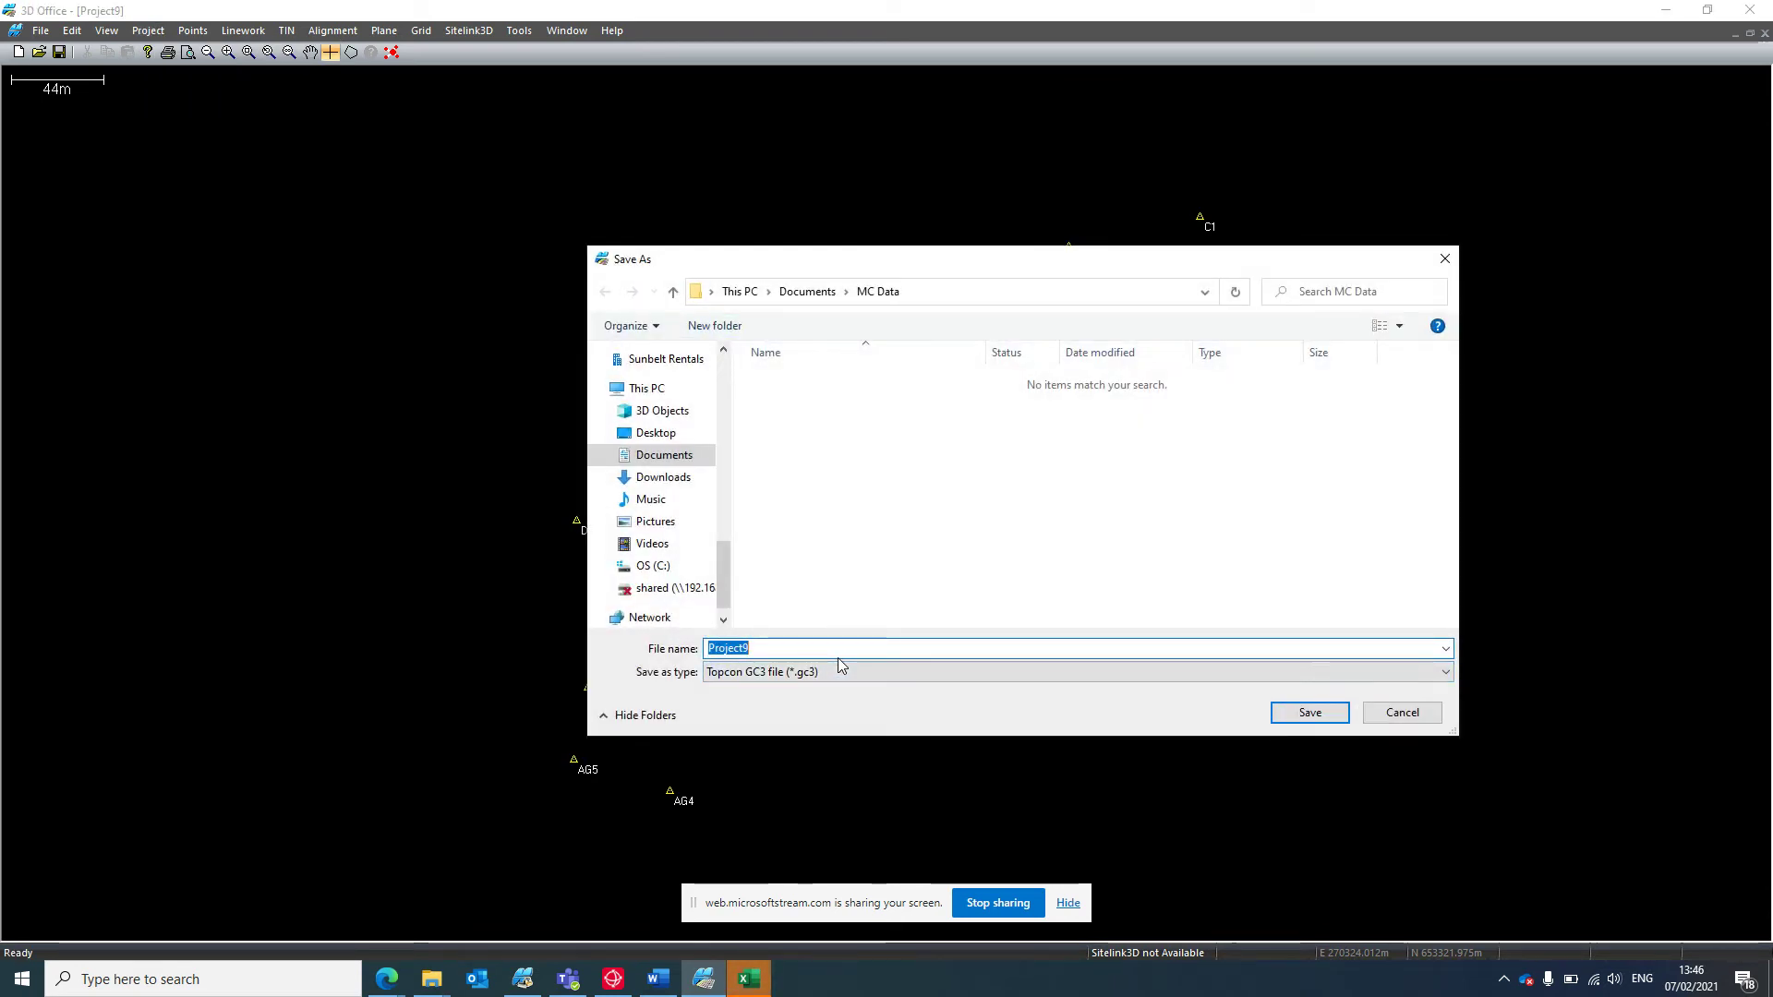
click(1387, 710)
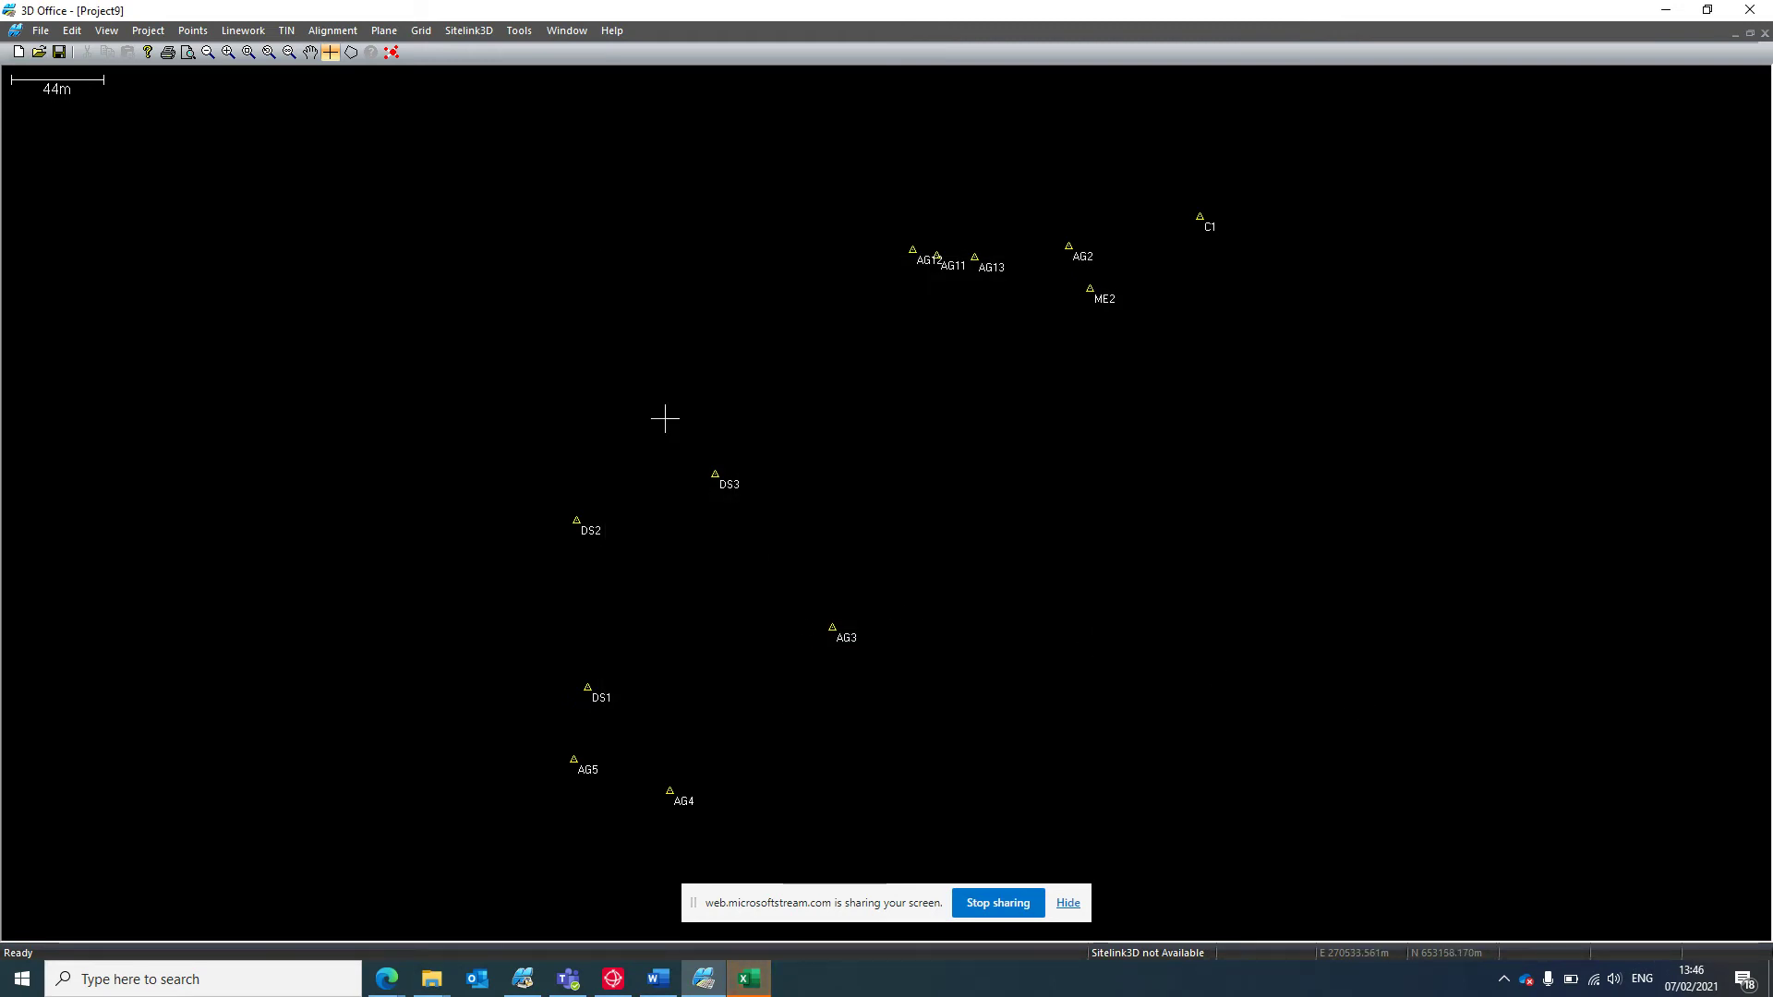
Import the Hamilton Regrade.TN3 surface from a 3D TIN file.
click(286, 31)
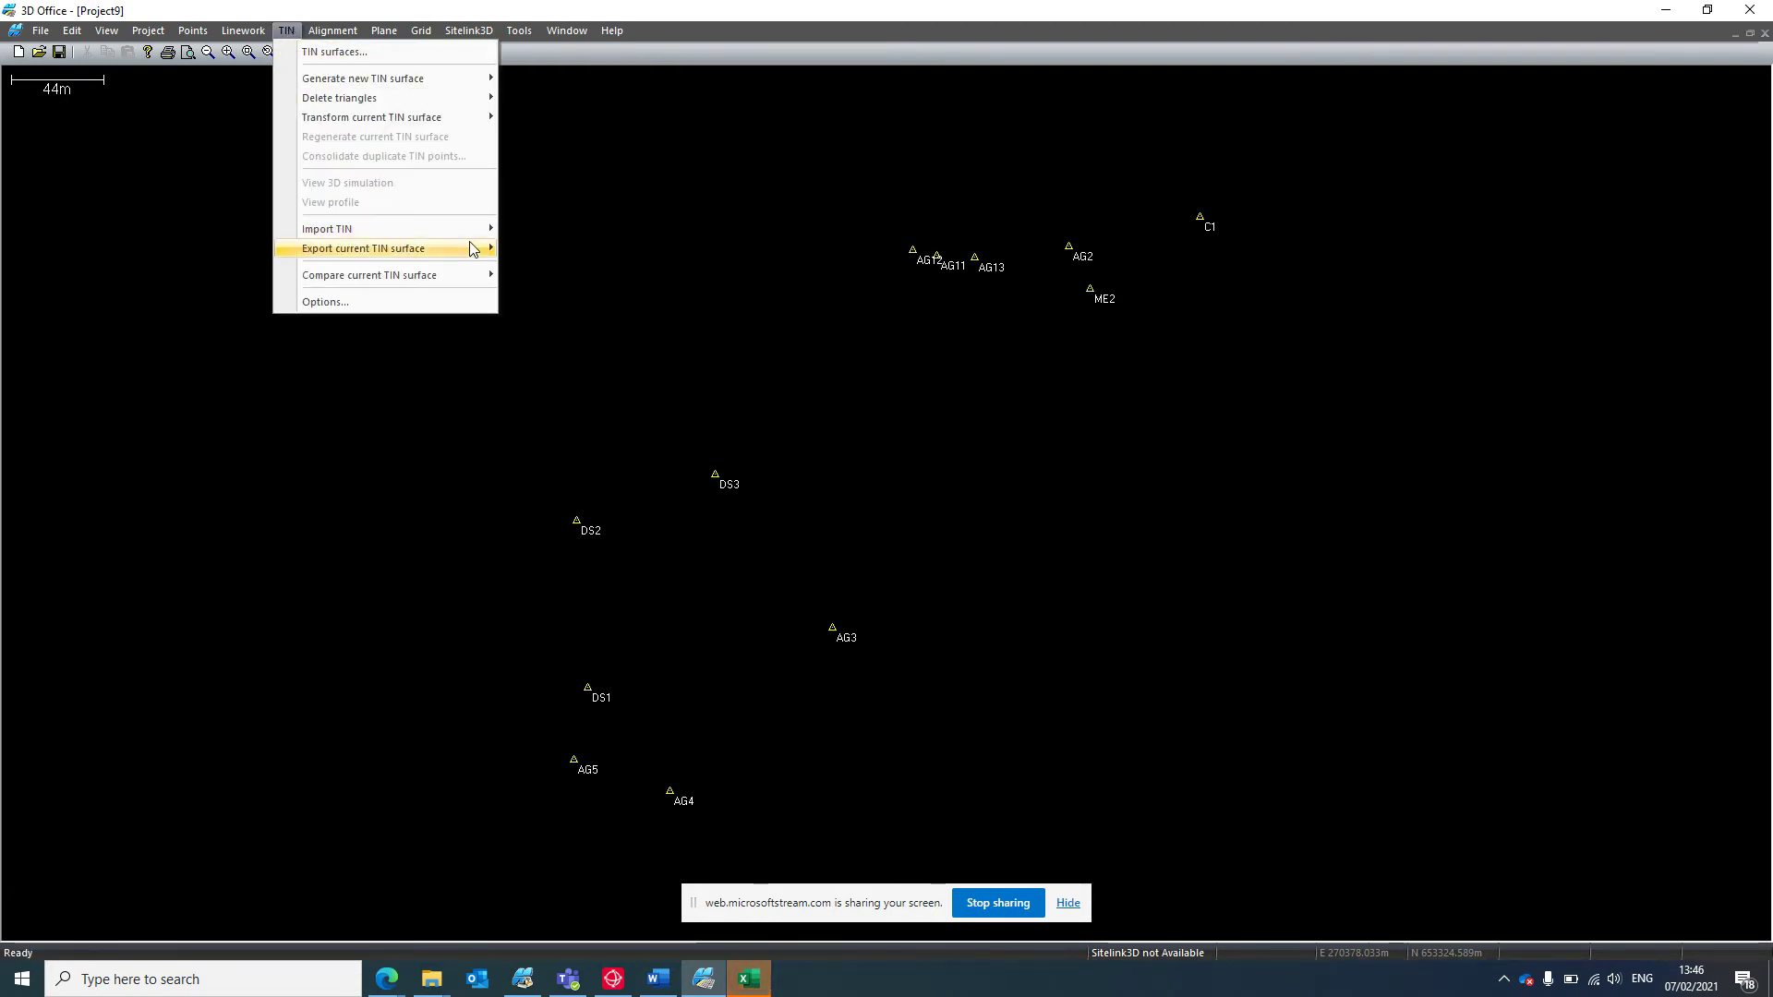
mouse_move(473, 240)
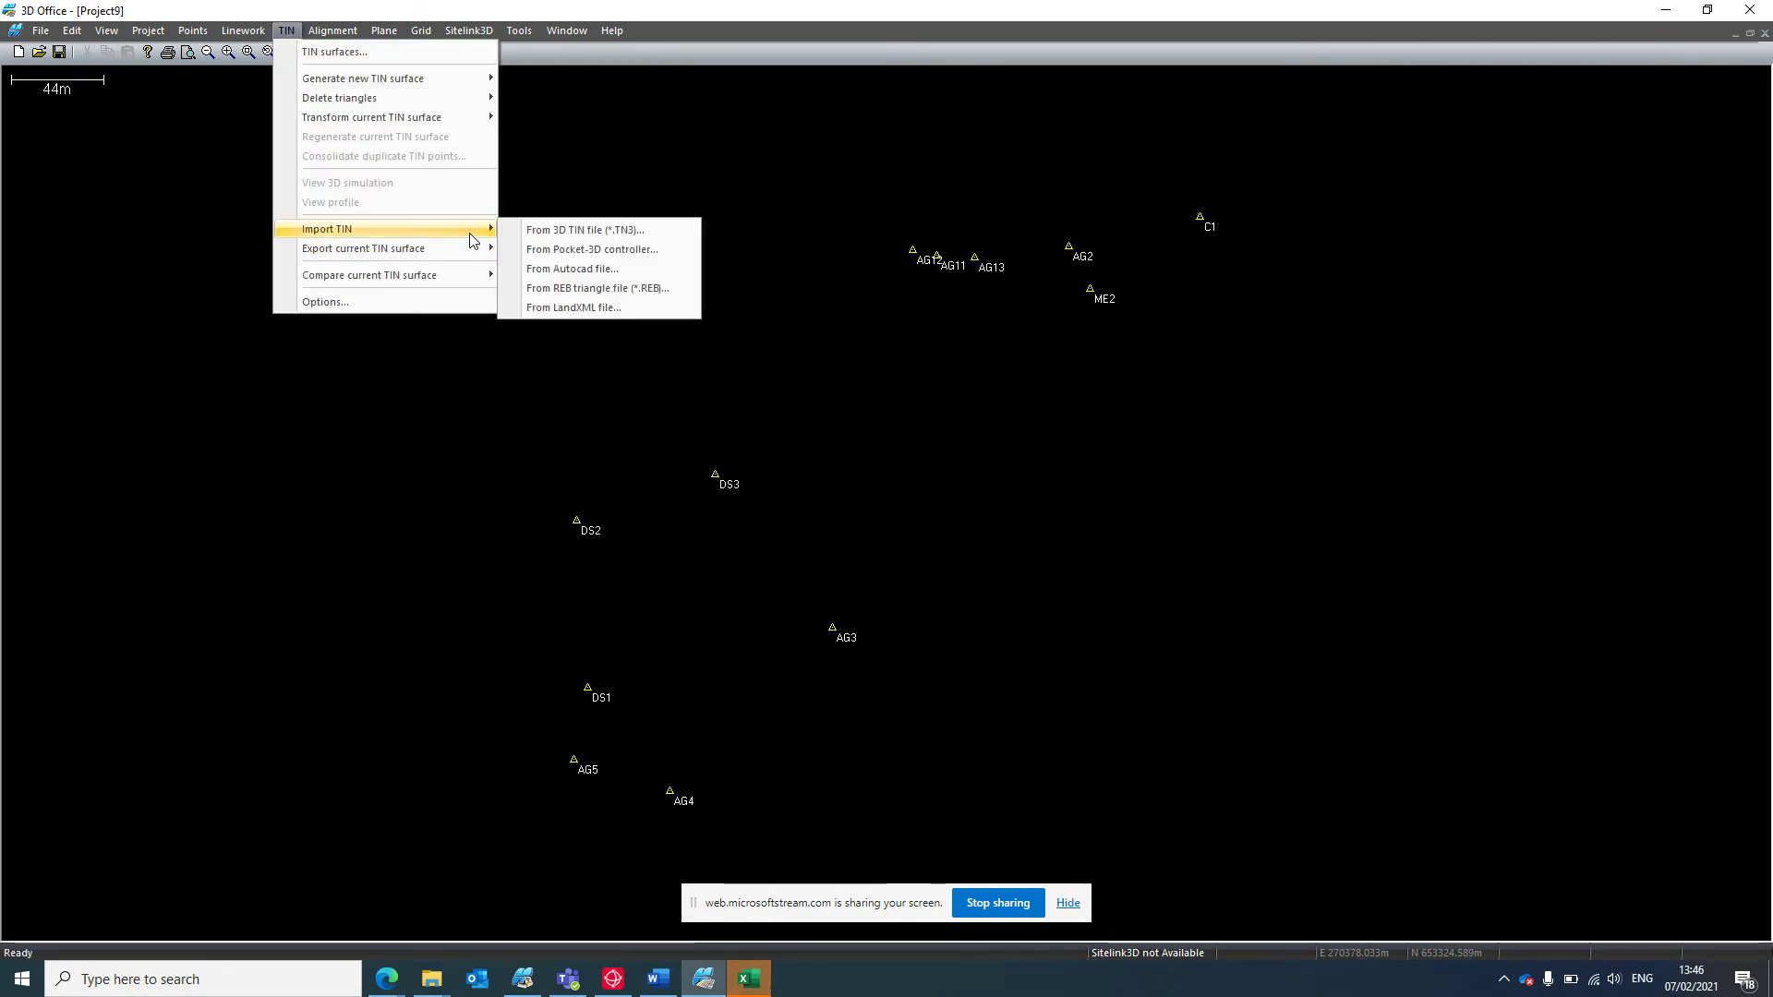
click(557, 230)
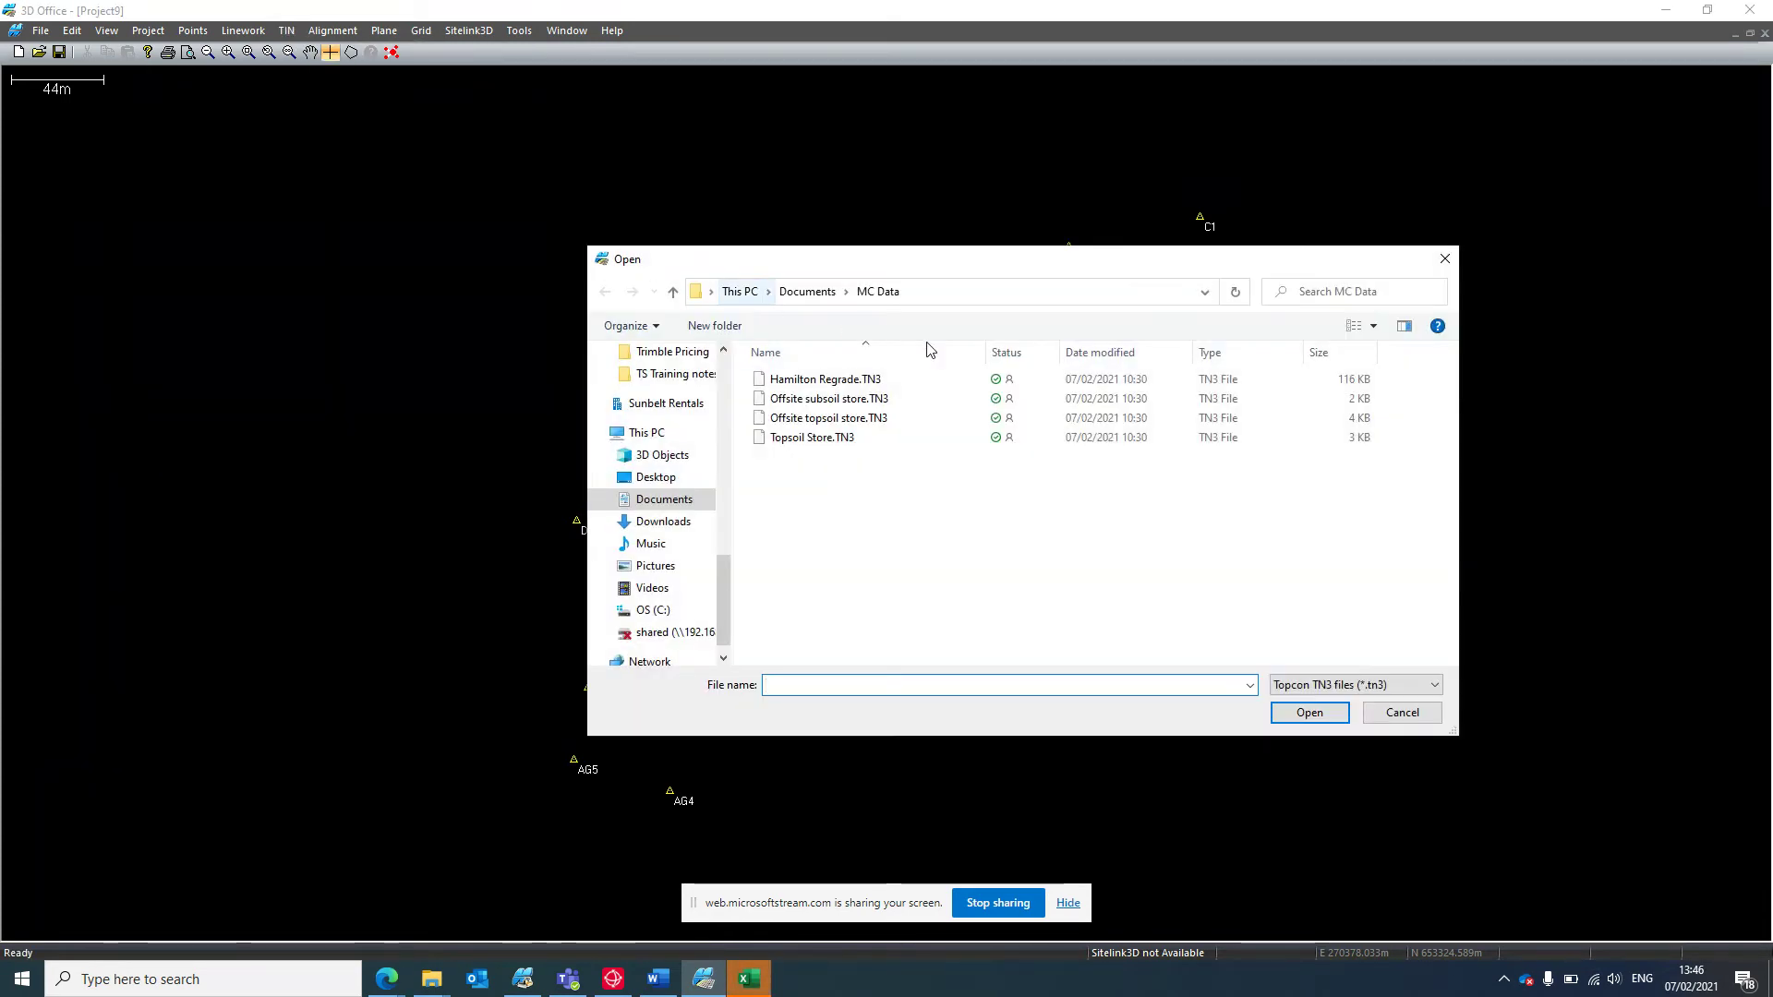
click(888, 380)
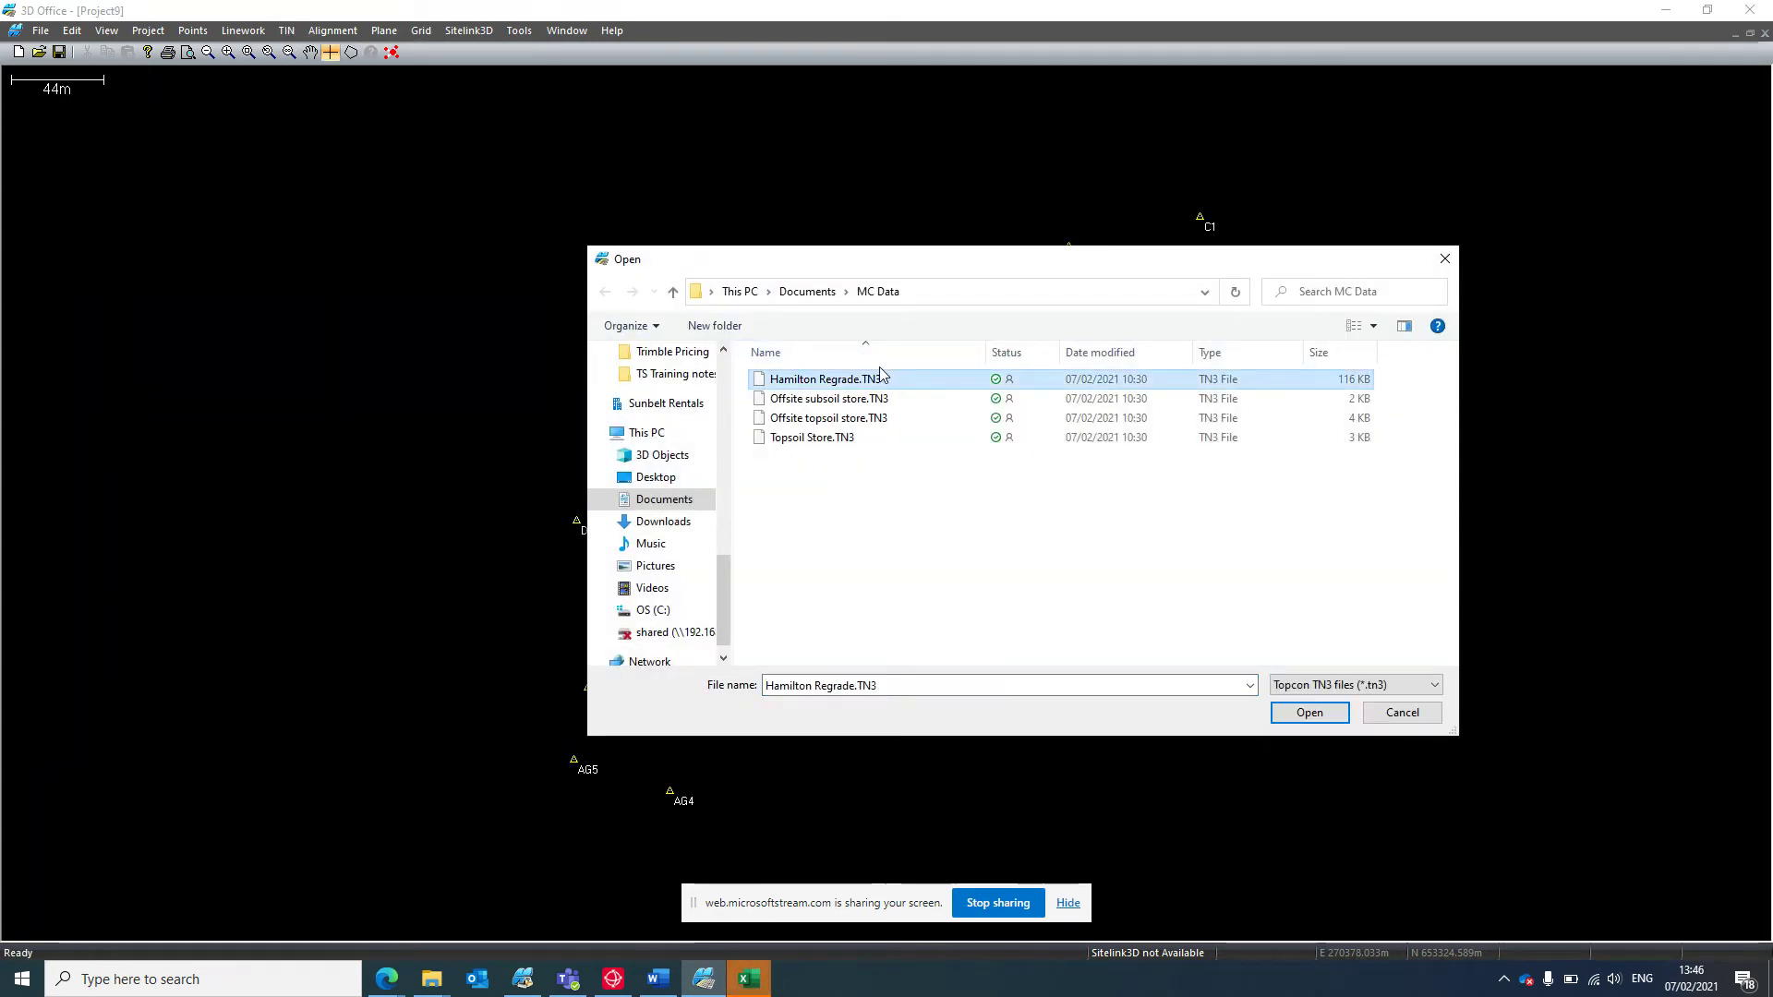
click(1309, 713)
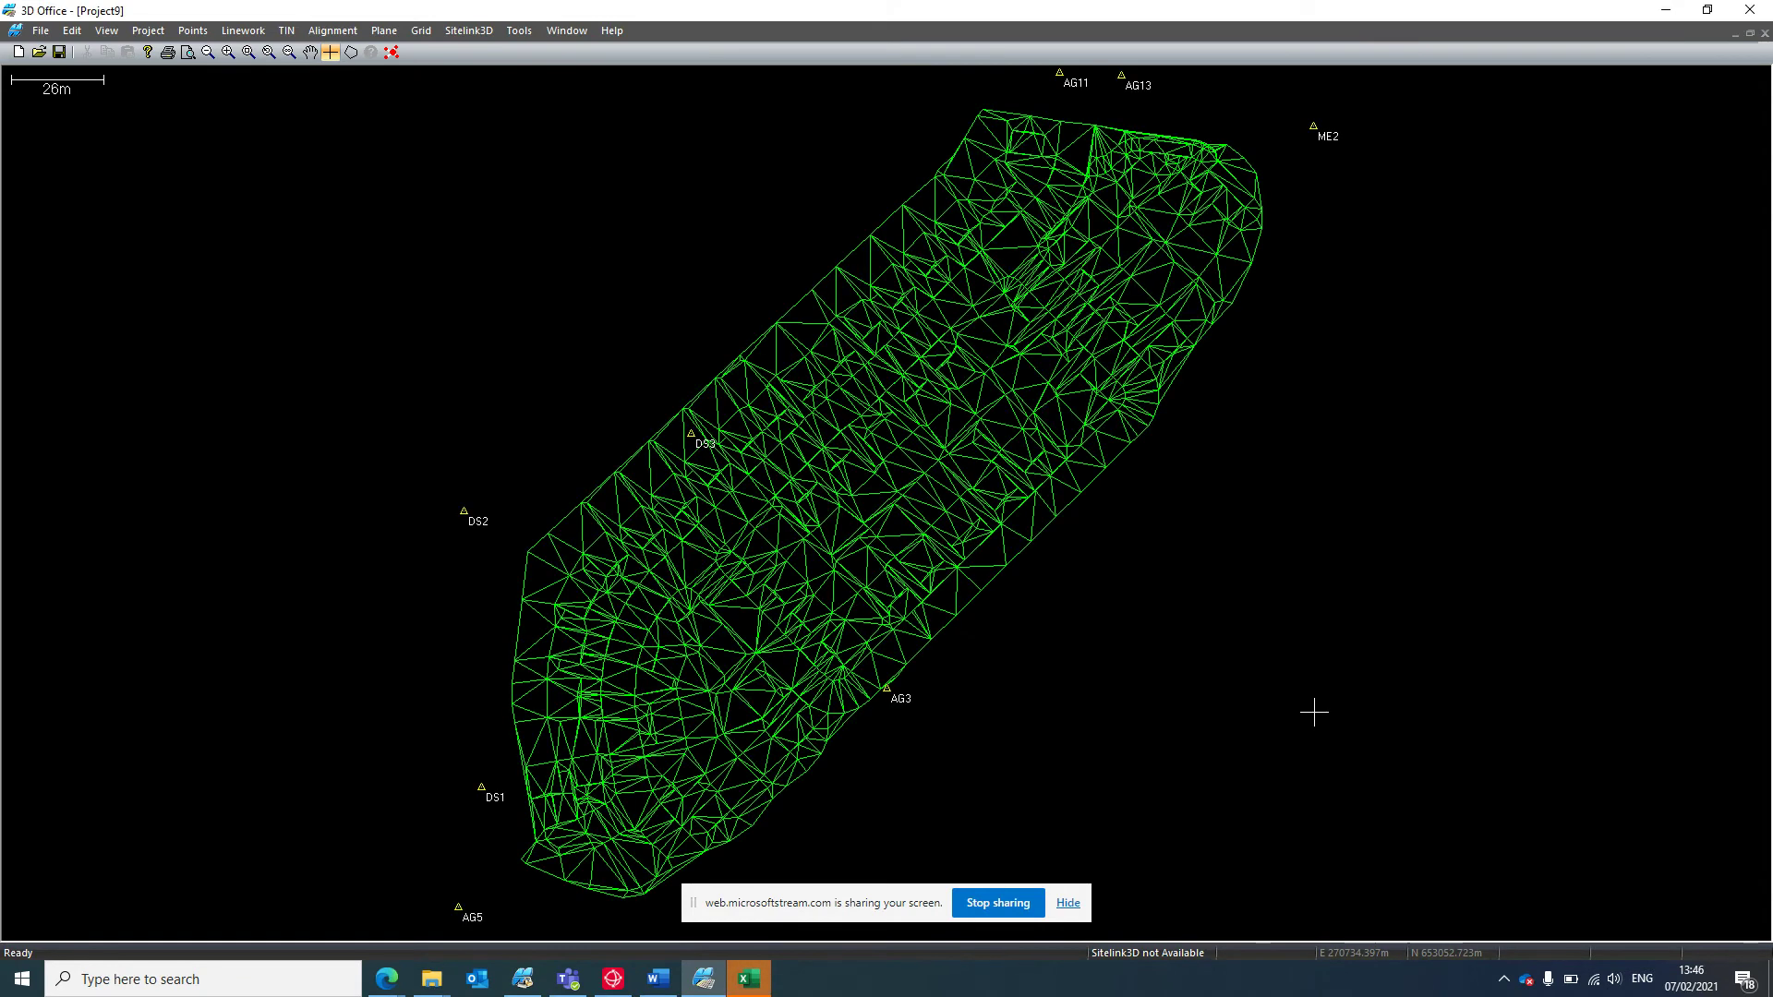
scroll(1216, 539, down, 3)
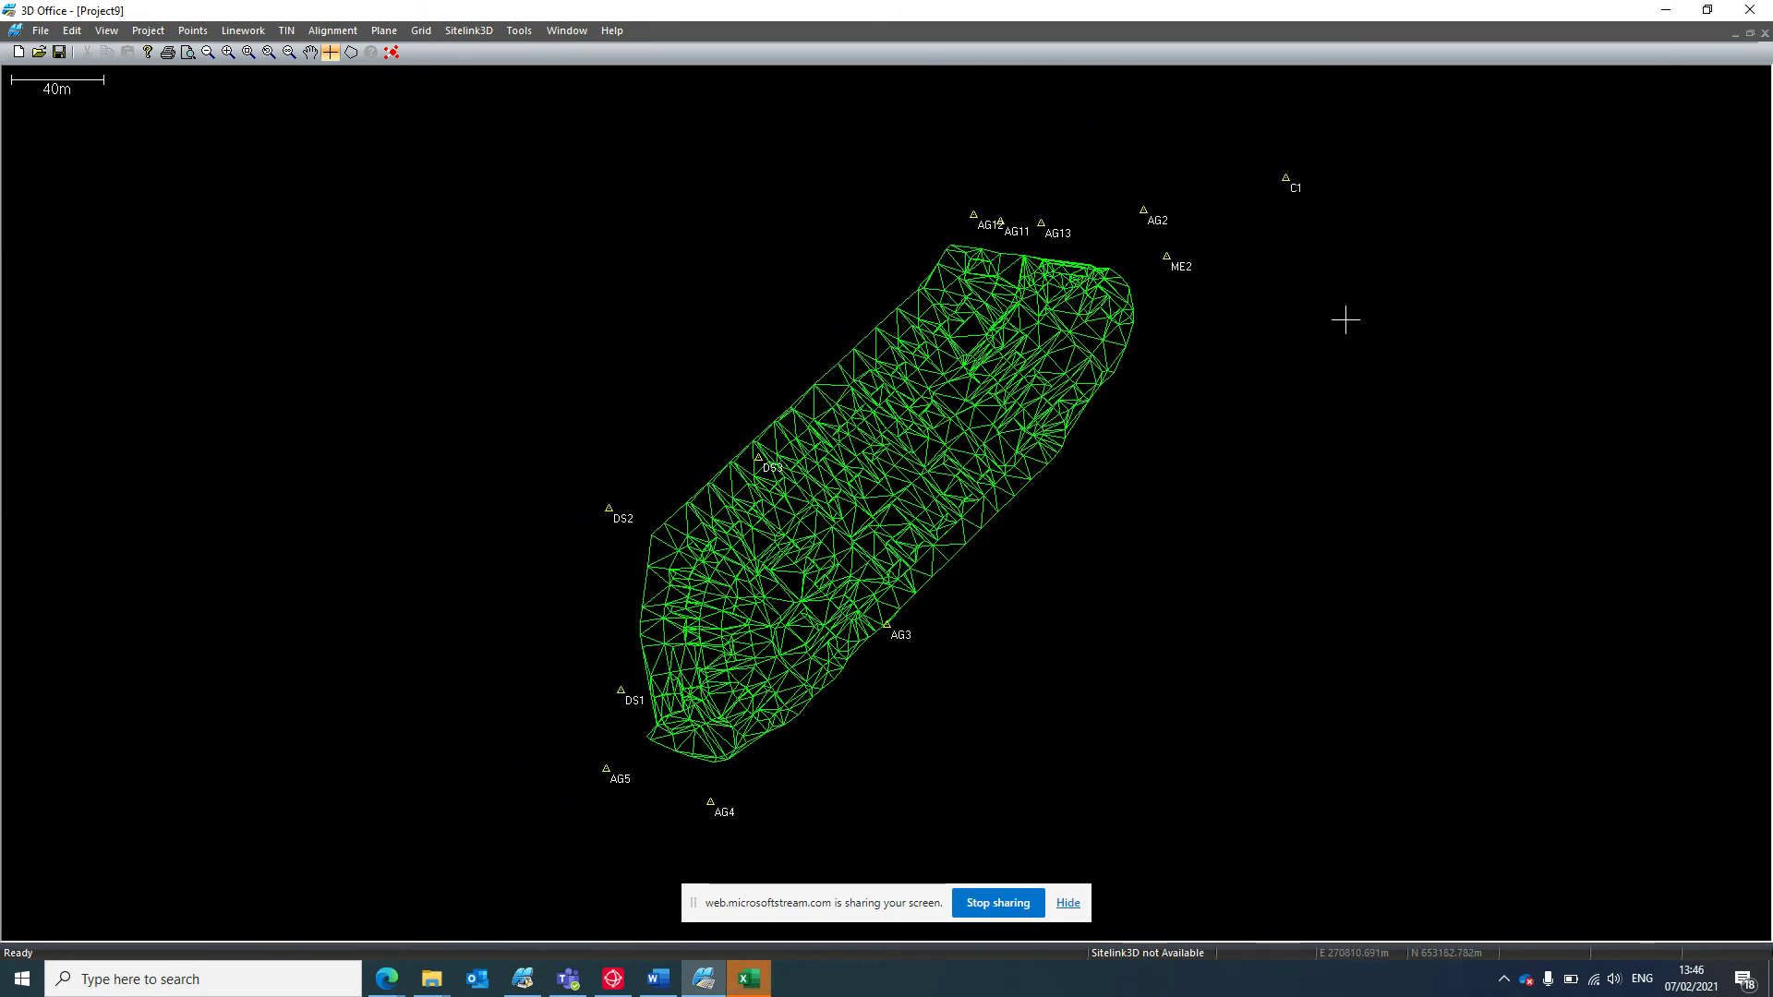
scroll(1046, 556, up, 1)
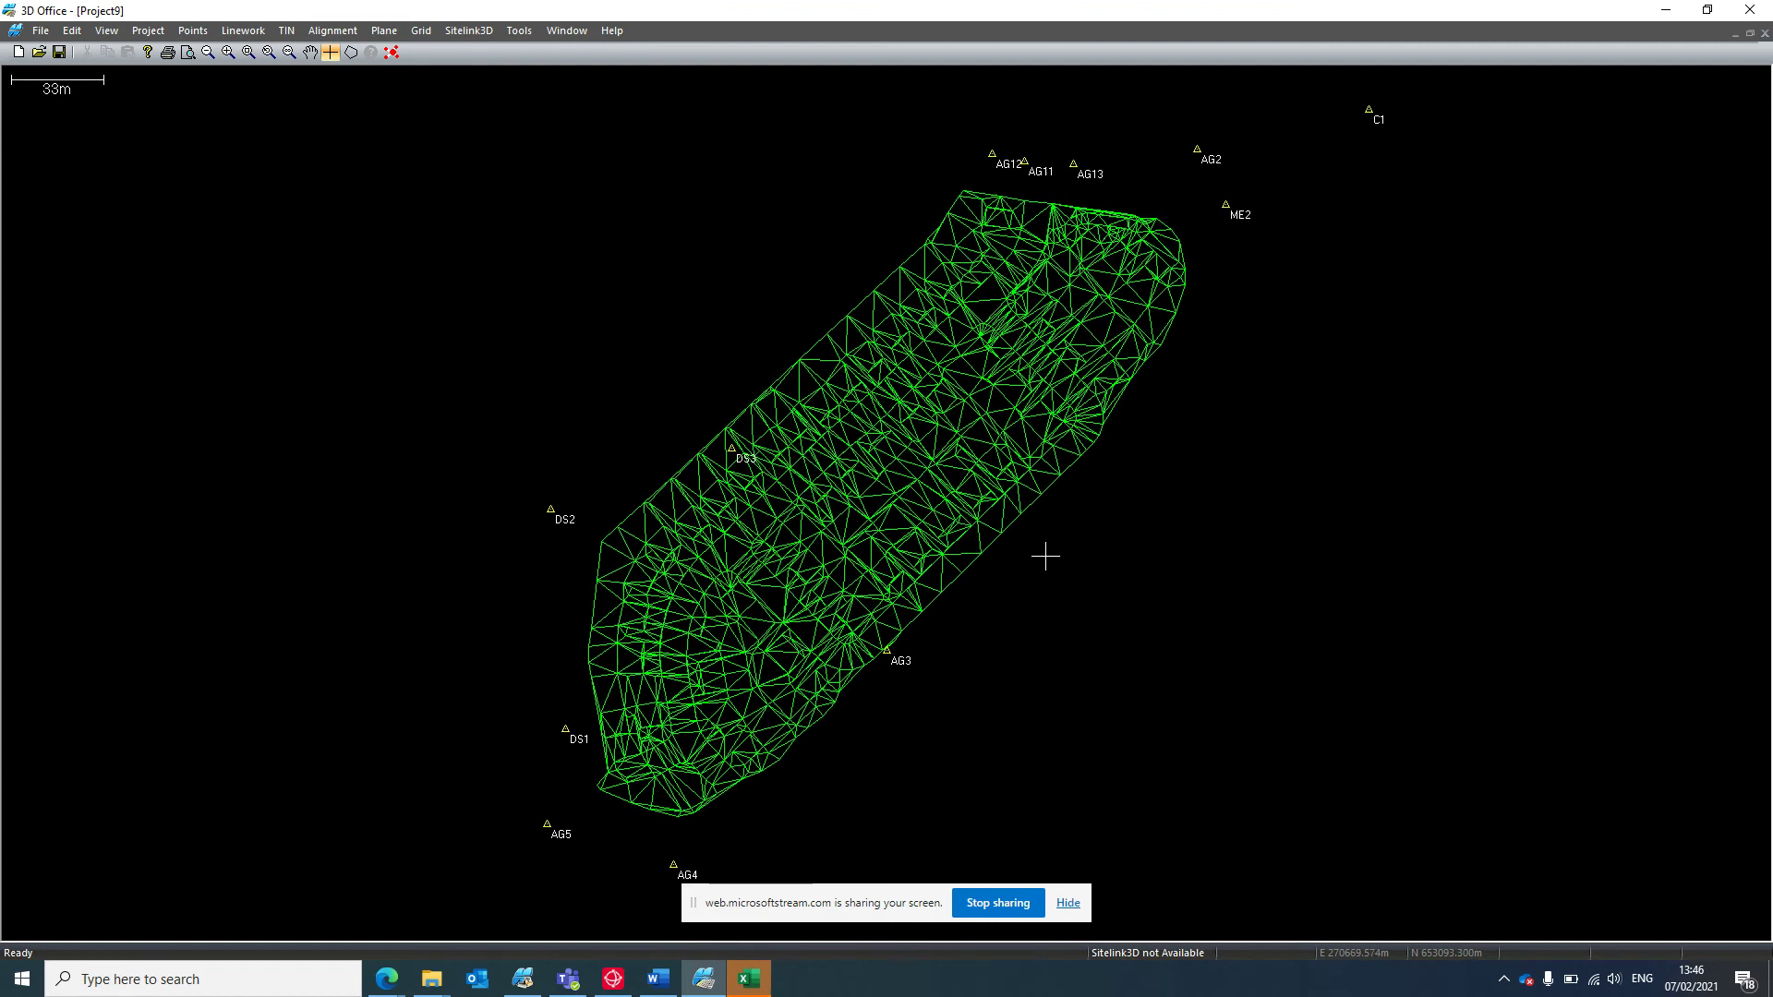
scroll(1037, 560, down, 1)
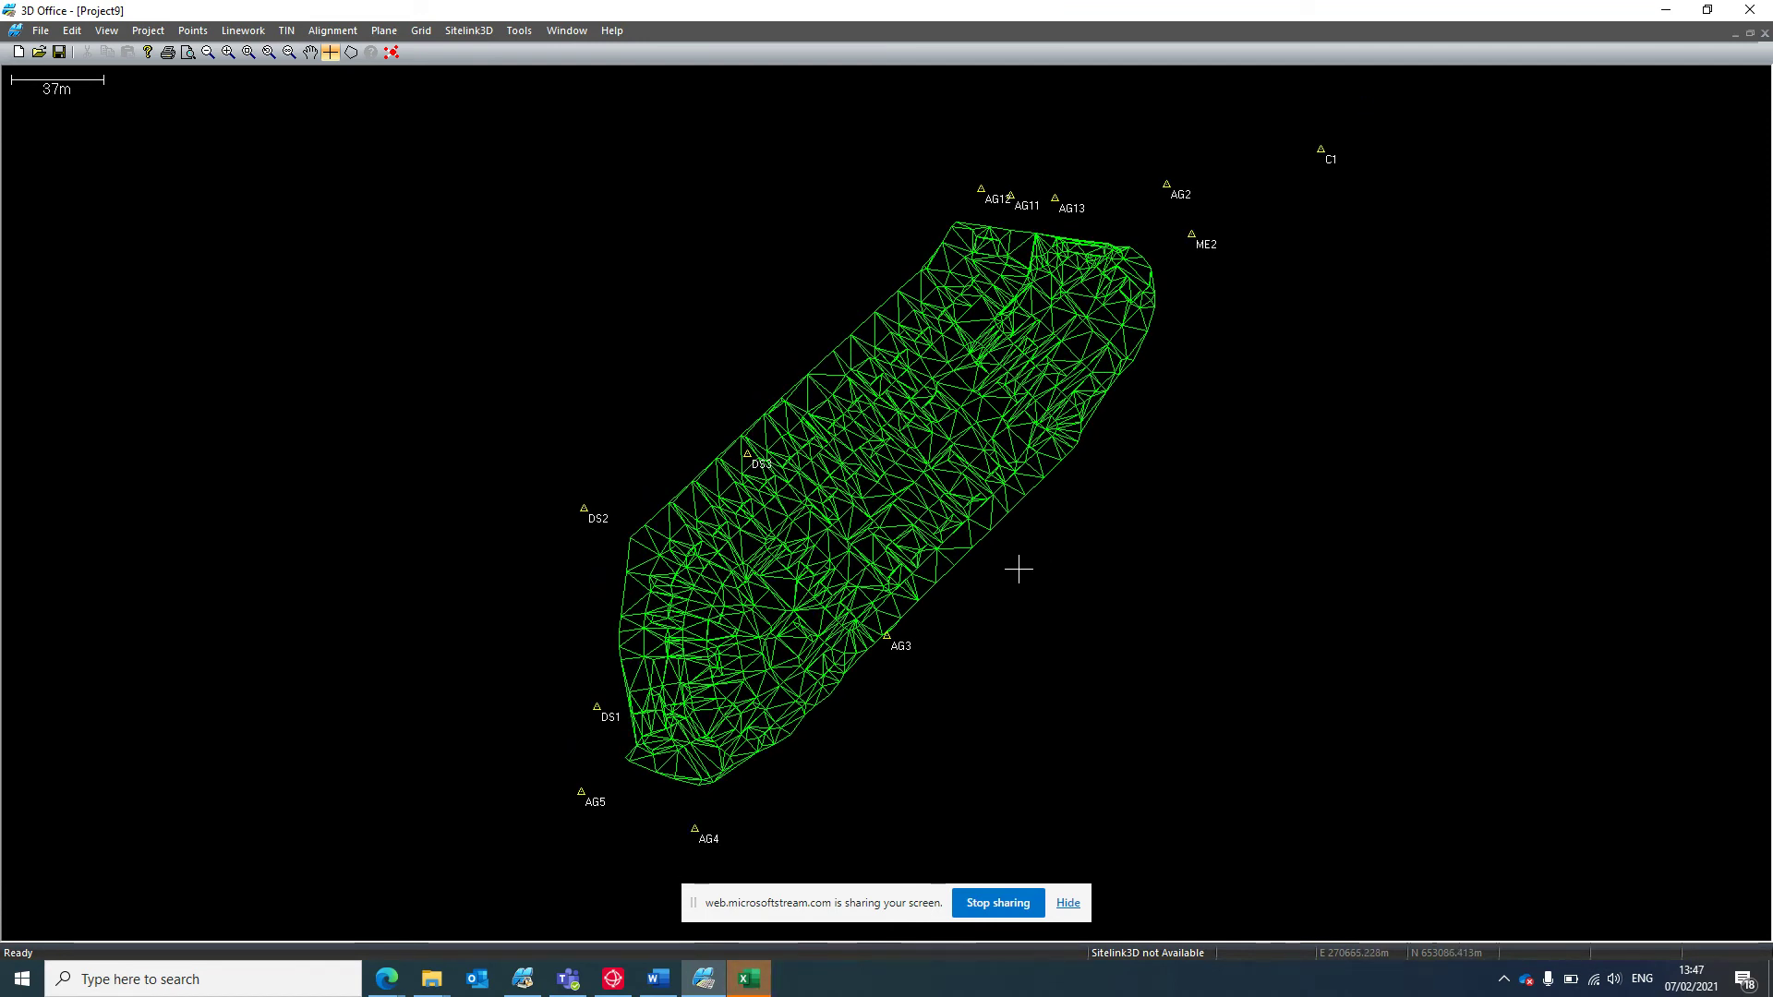
Import Hamilton Regrade.LN3 from a 3D linework file, overlaying red and cyan lines on the surface.
click(255, 32)
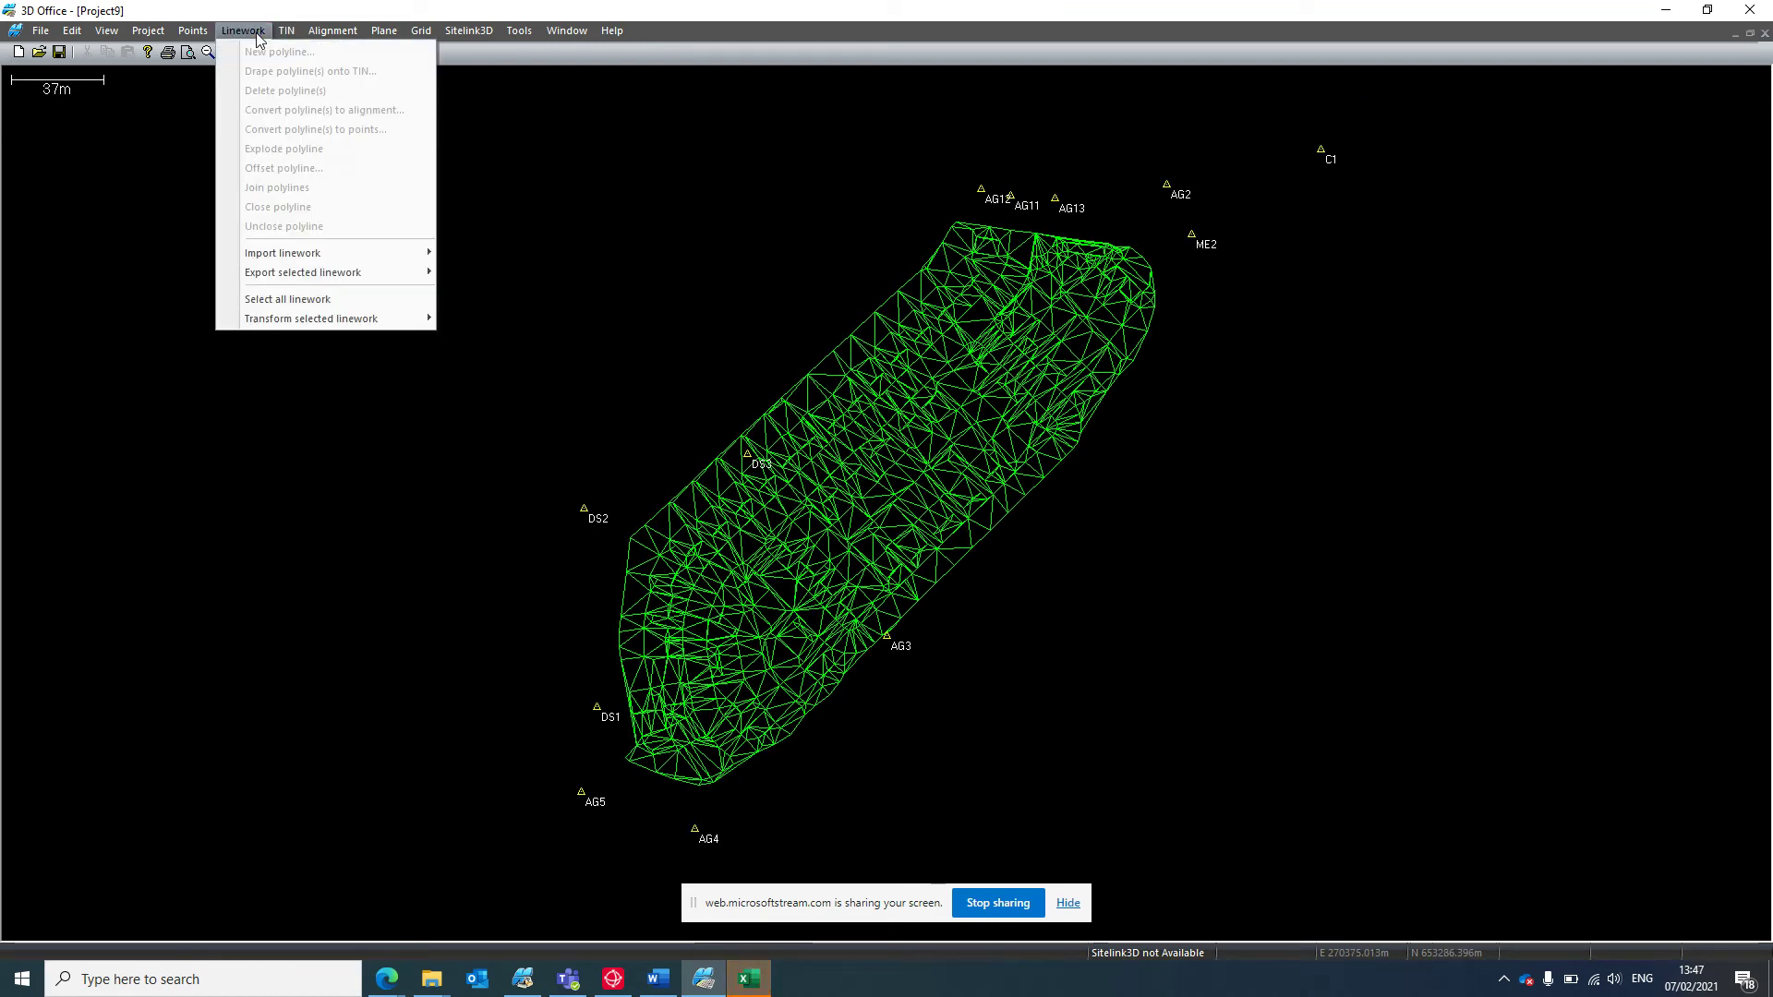
mouse_move(388, 253)
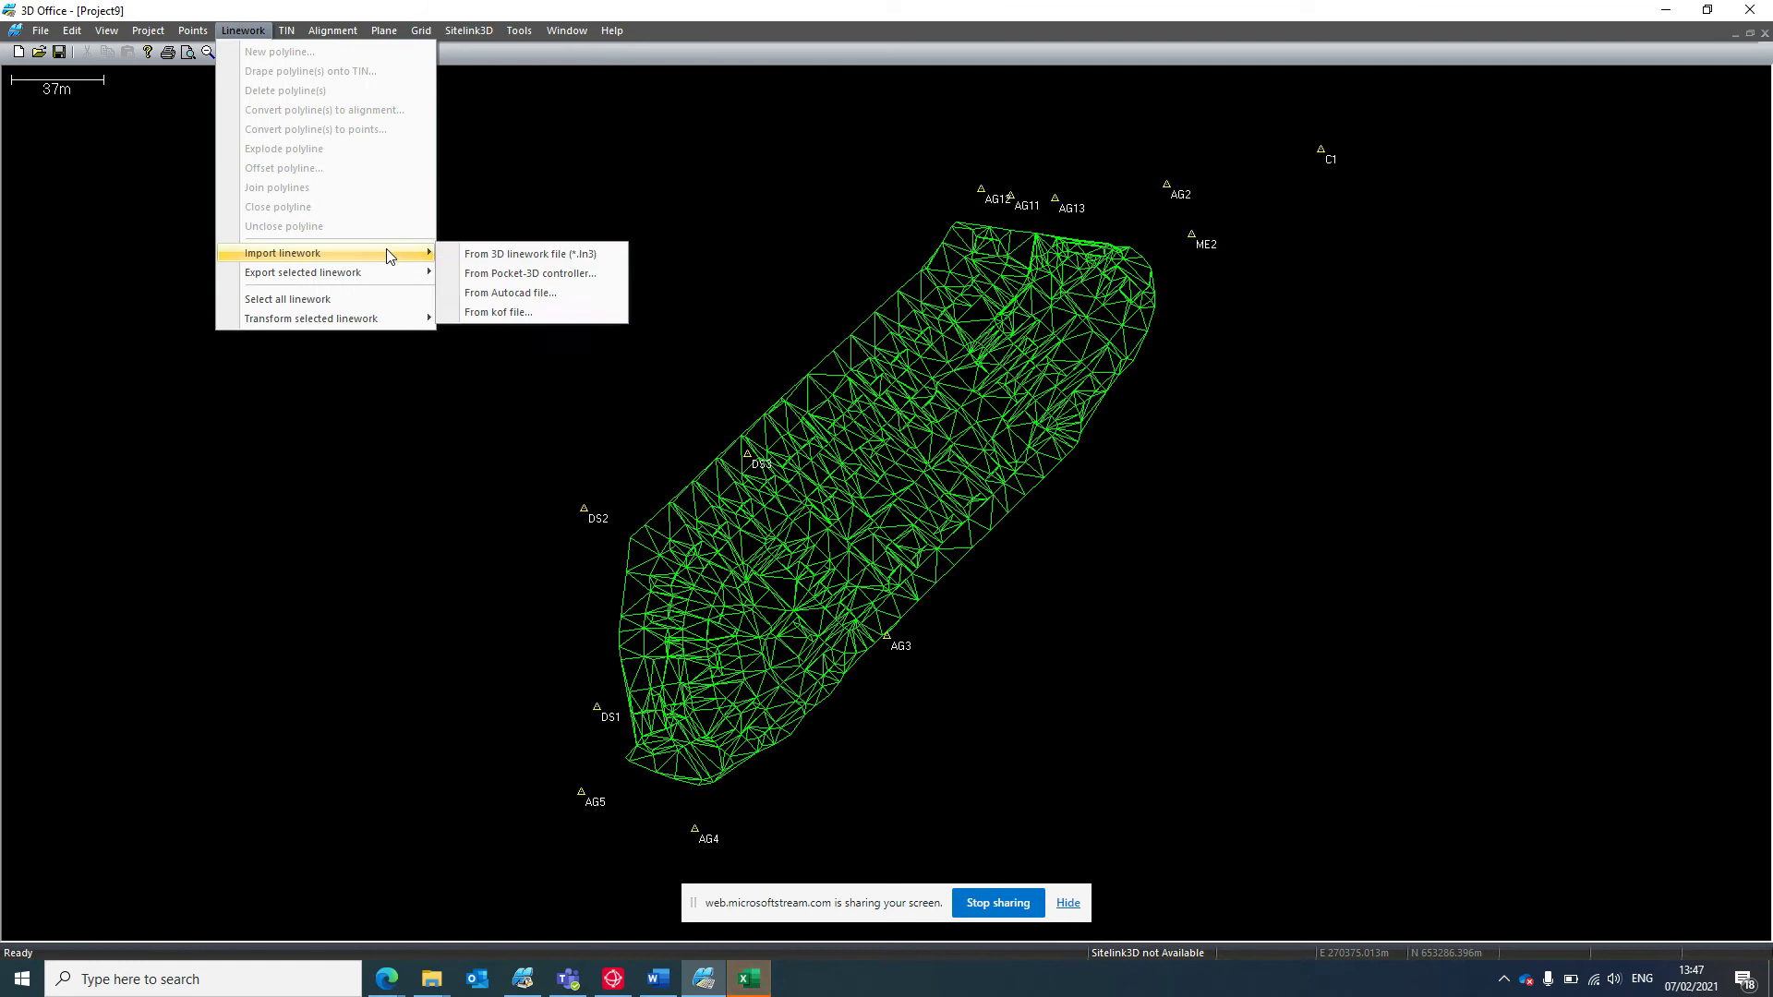
click(514, 255)
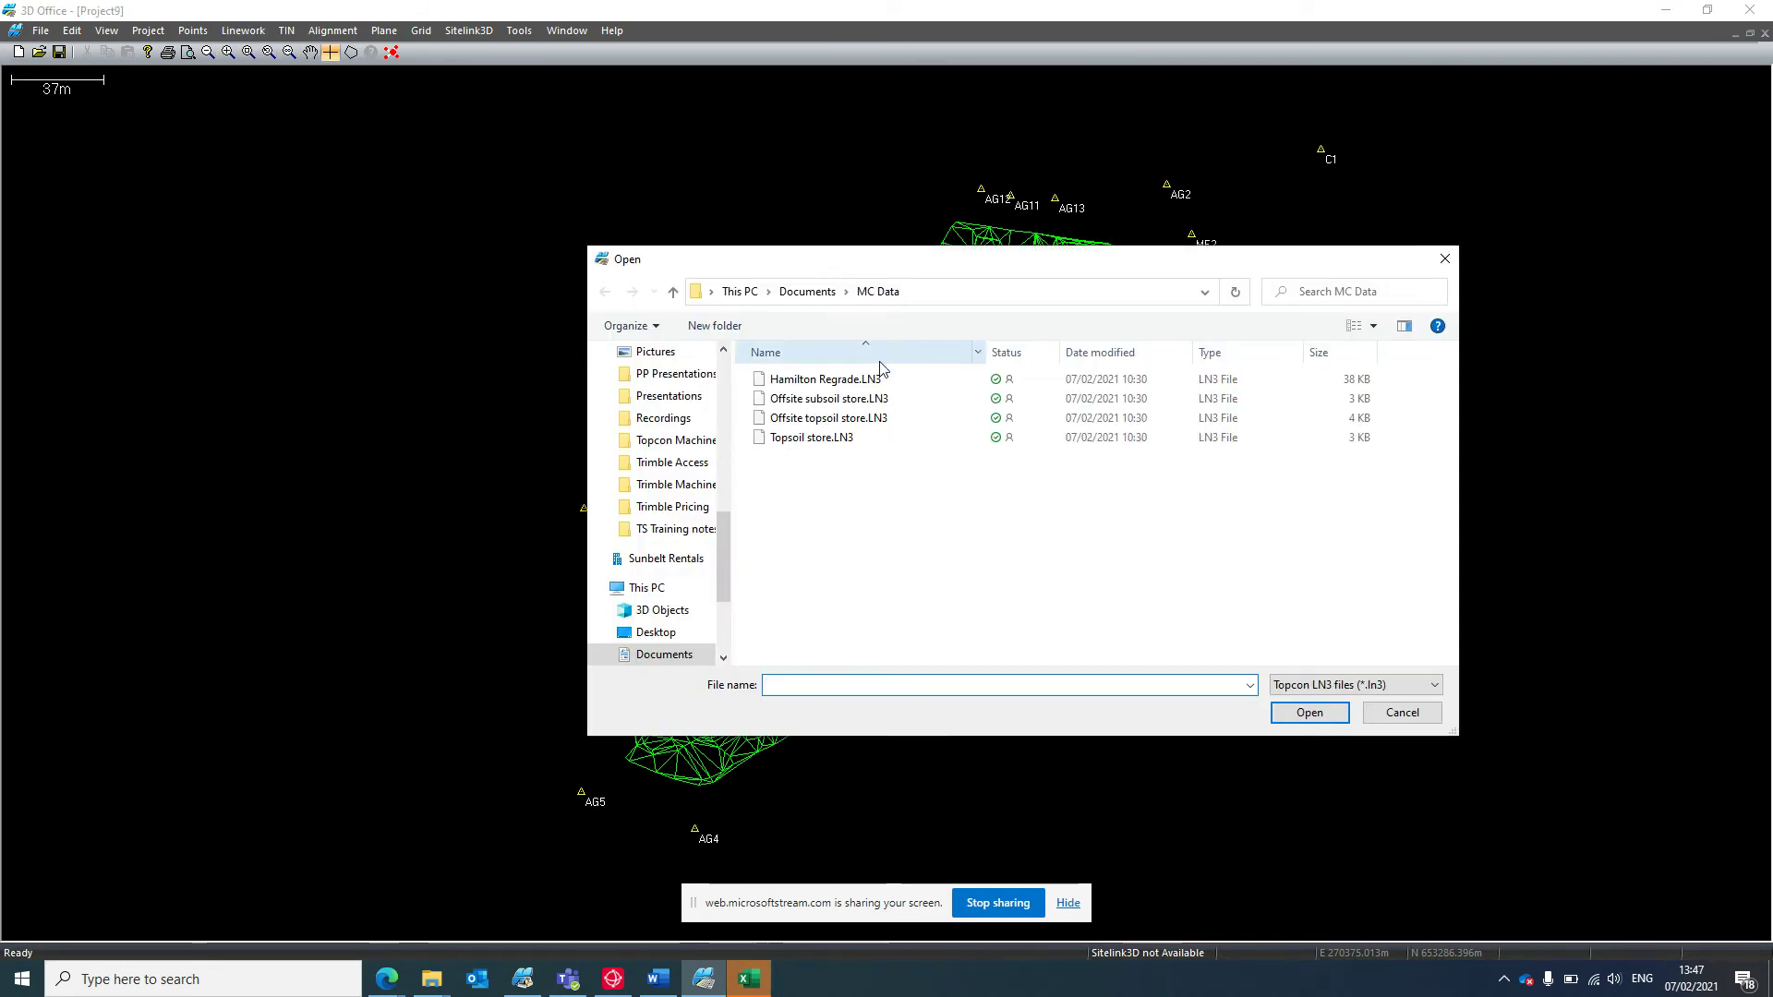
click(892, 384)
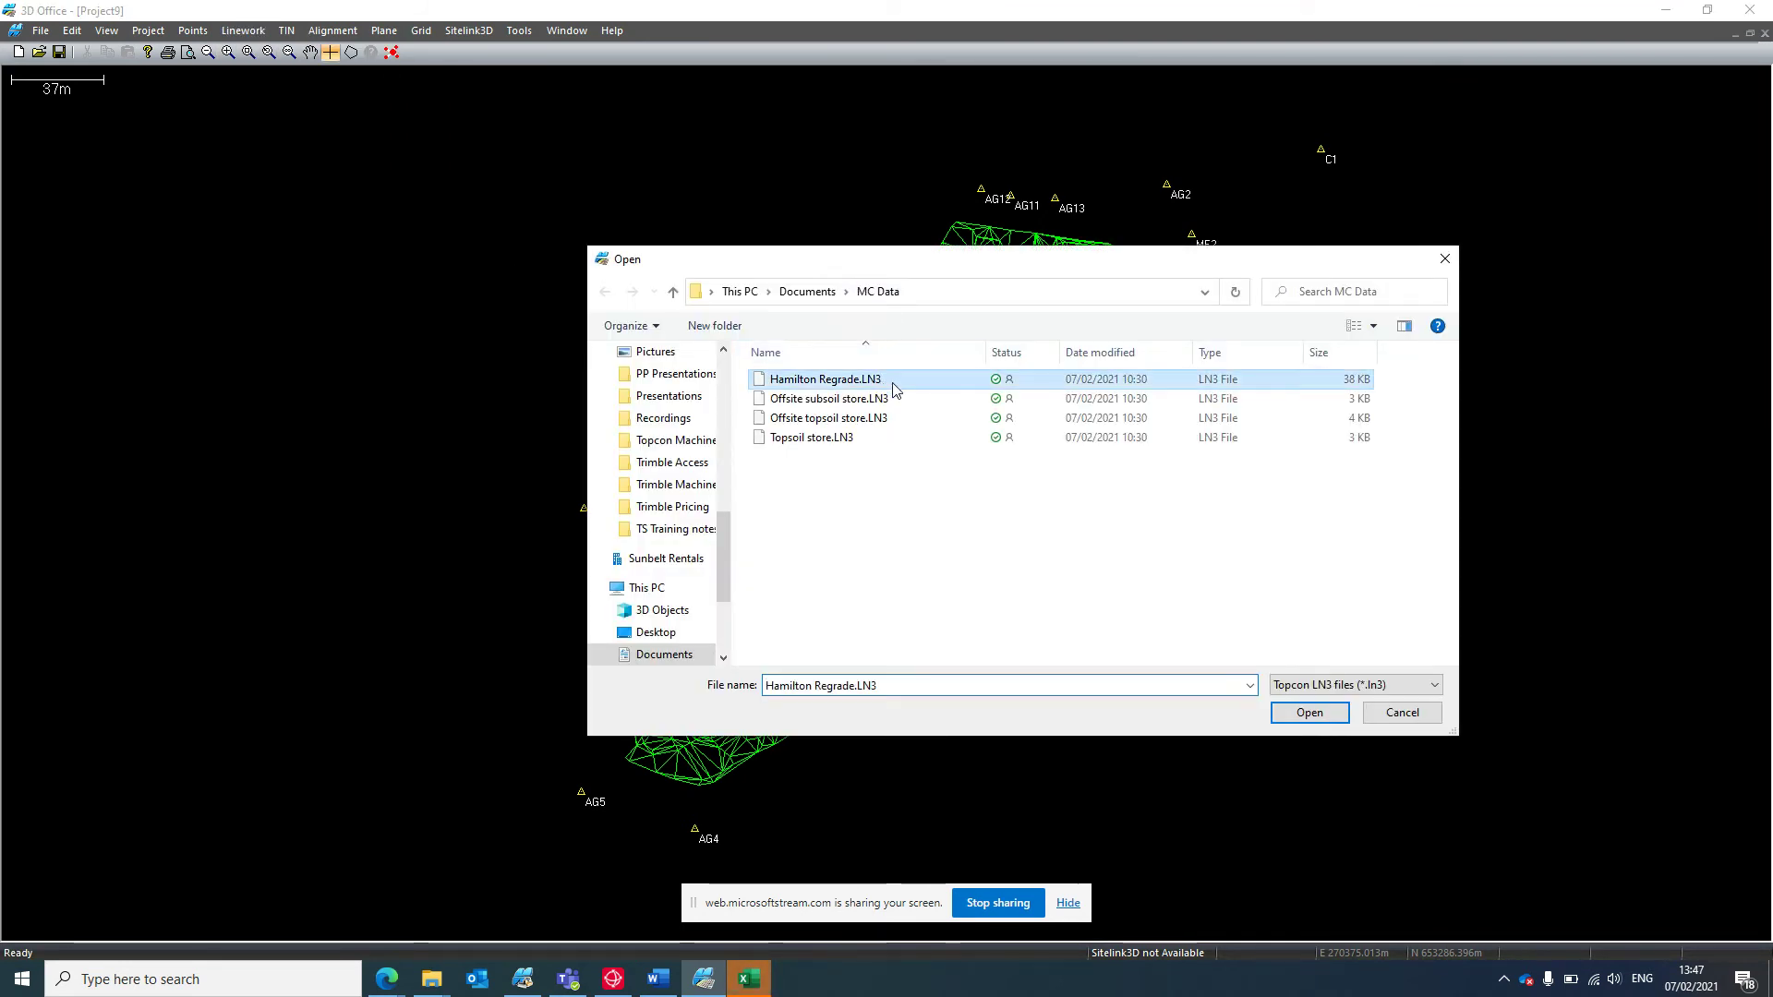
click(1311, 714)
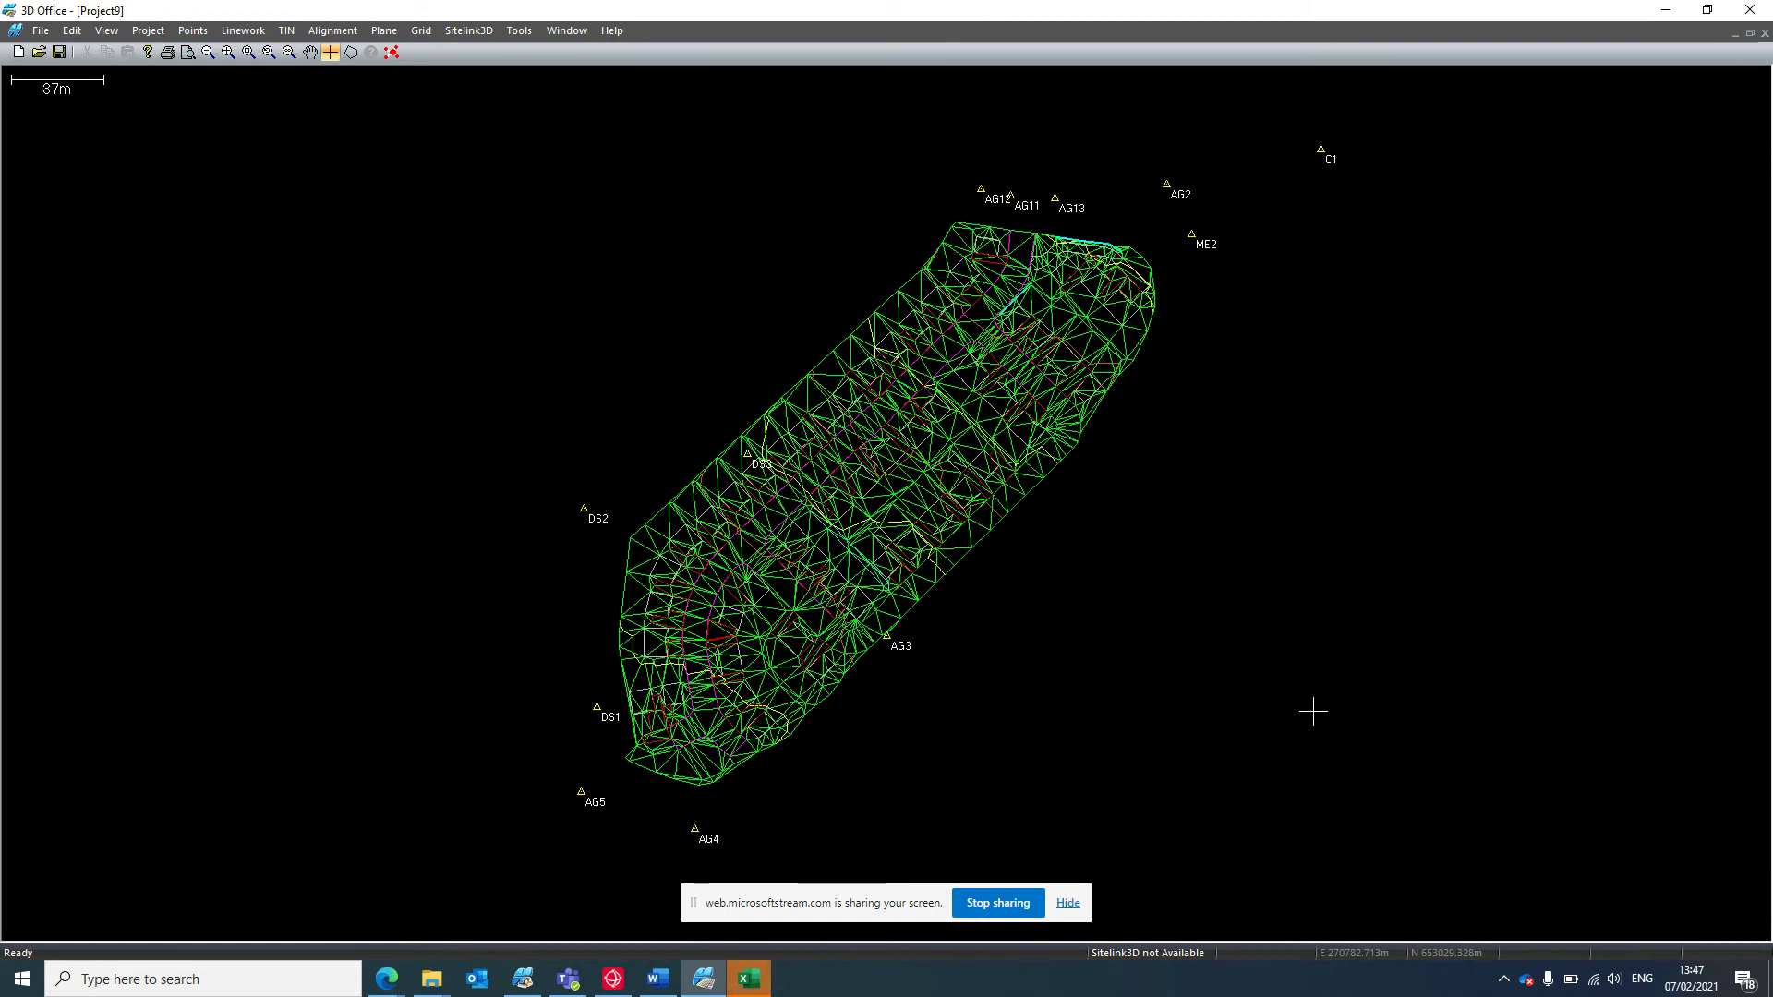
scroll(1239, 657, down, 1)
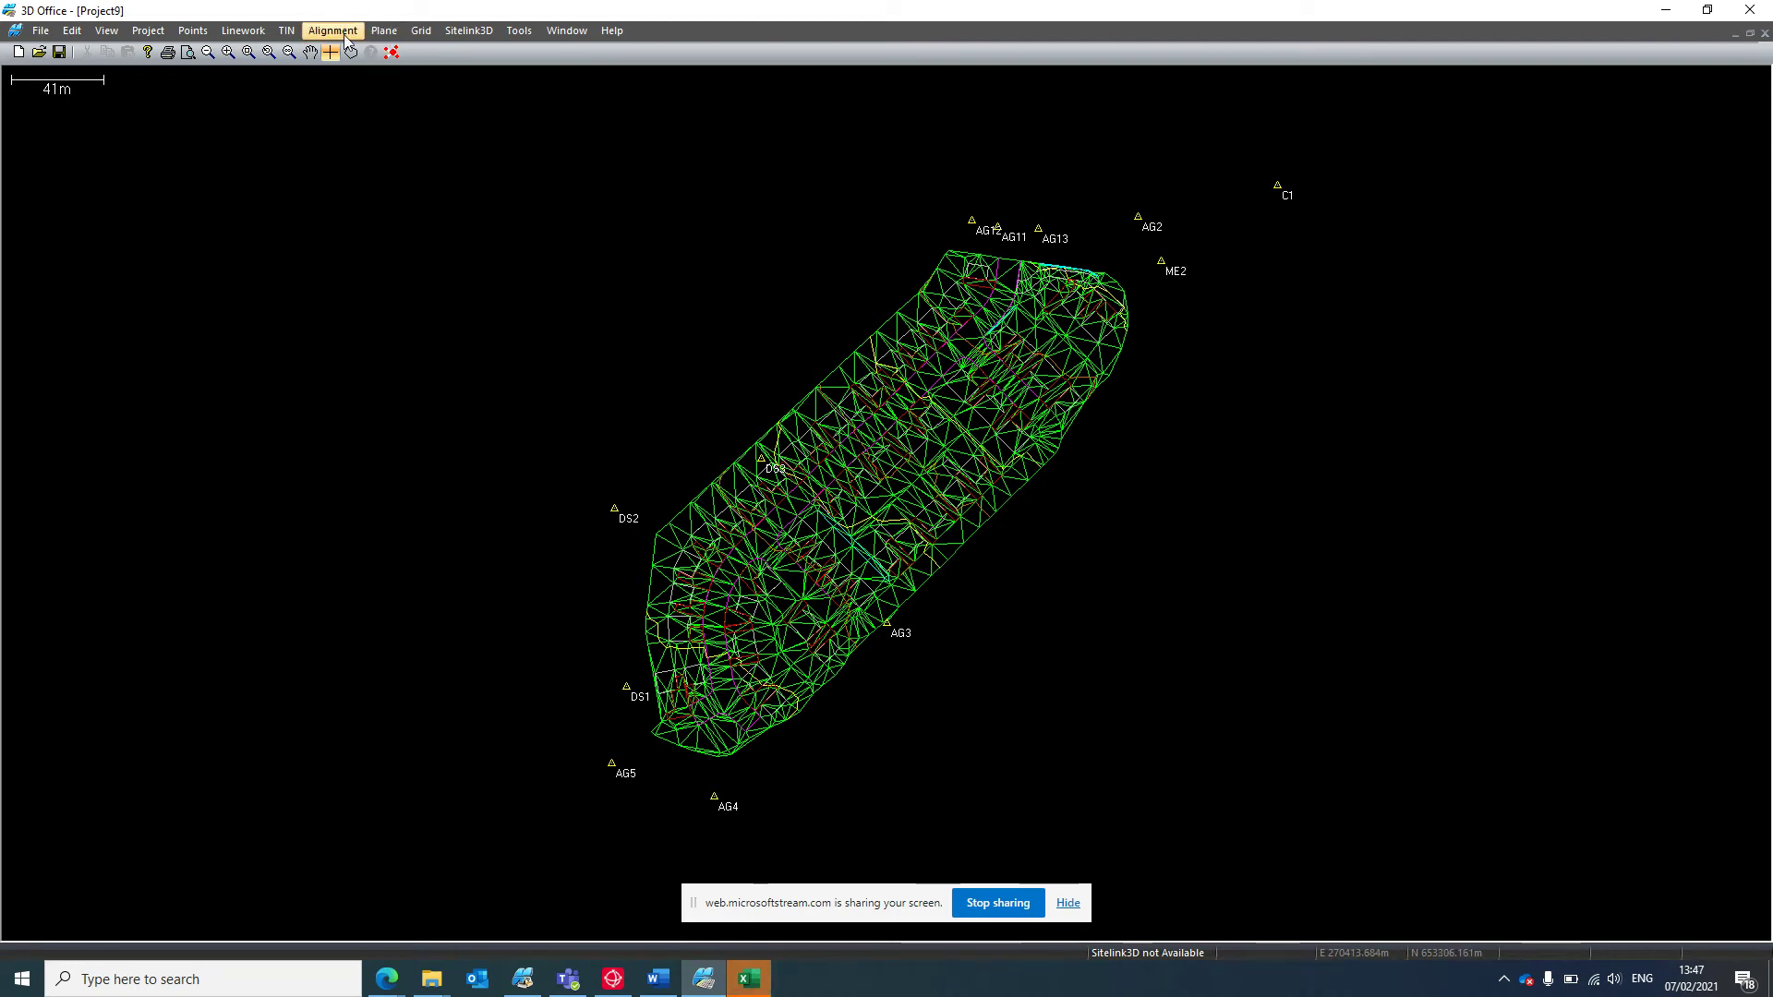
Uncheck Show triangle edges in the TIN Options plan view settings.
click(287, 30)
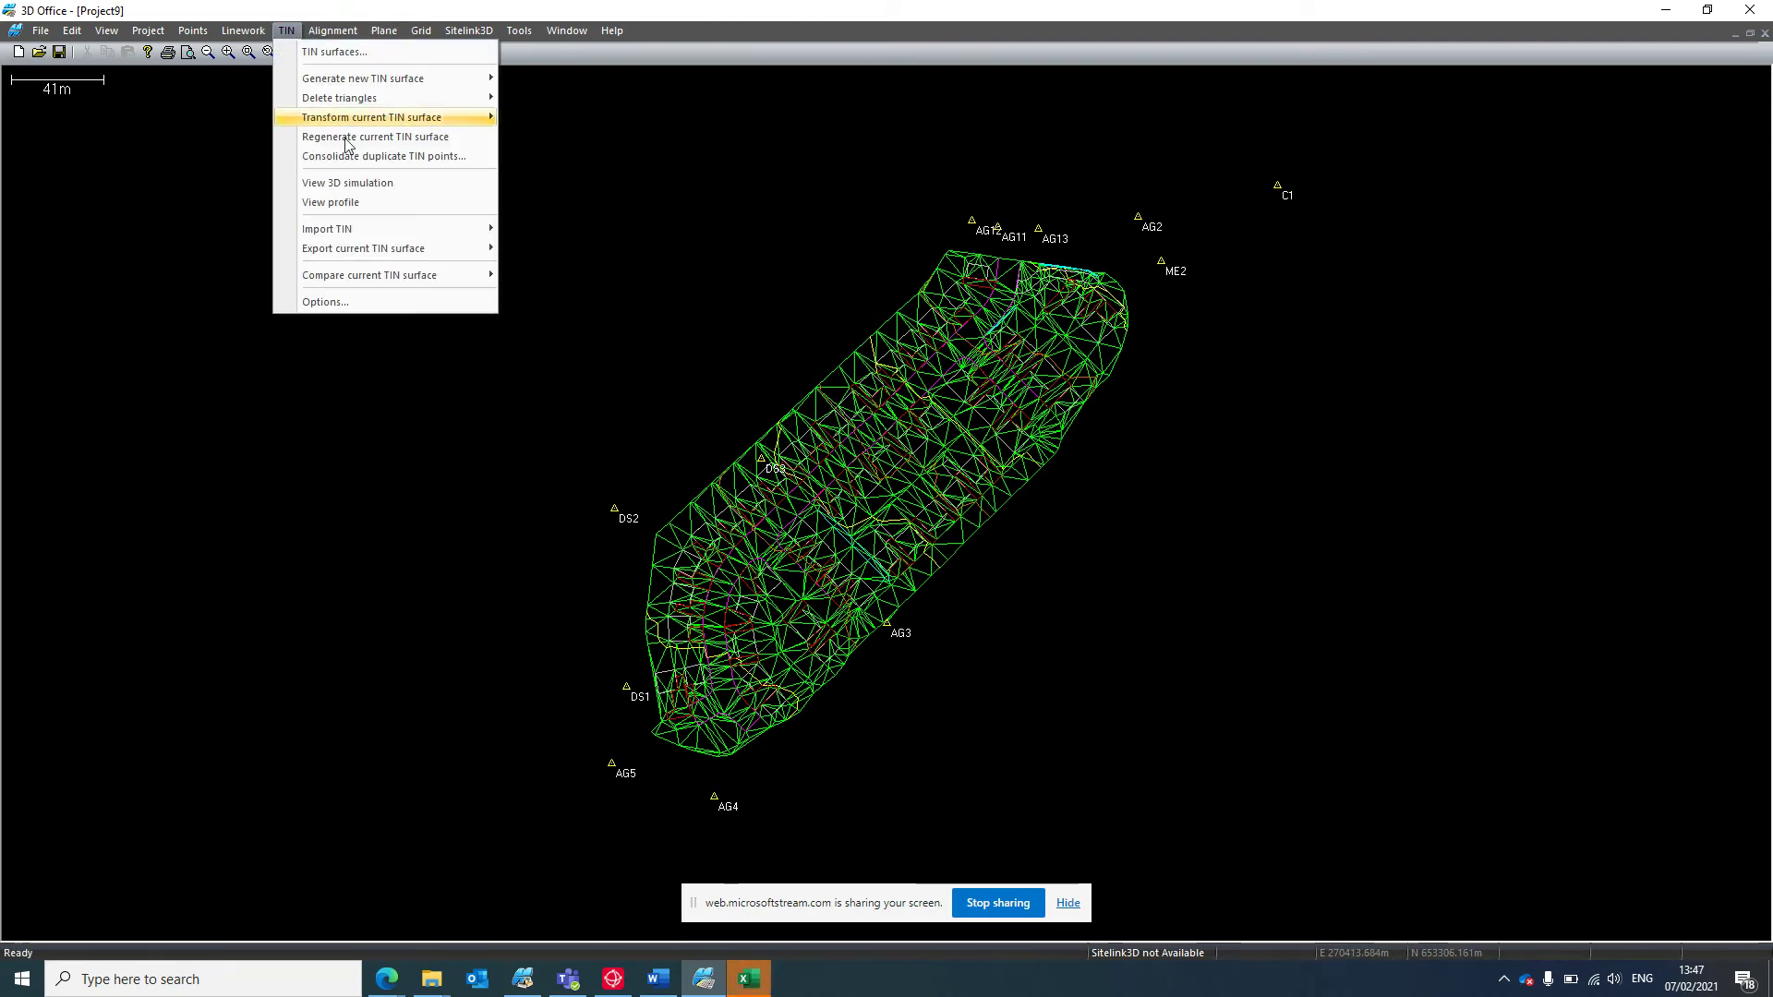
click(416, 303)
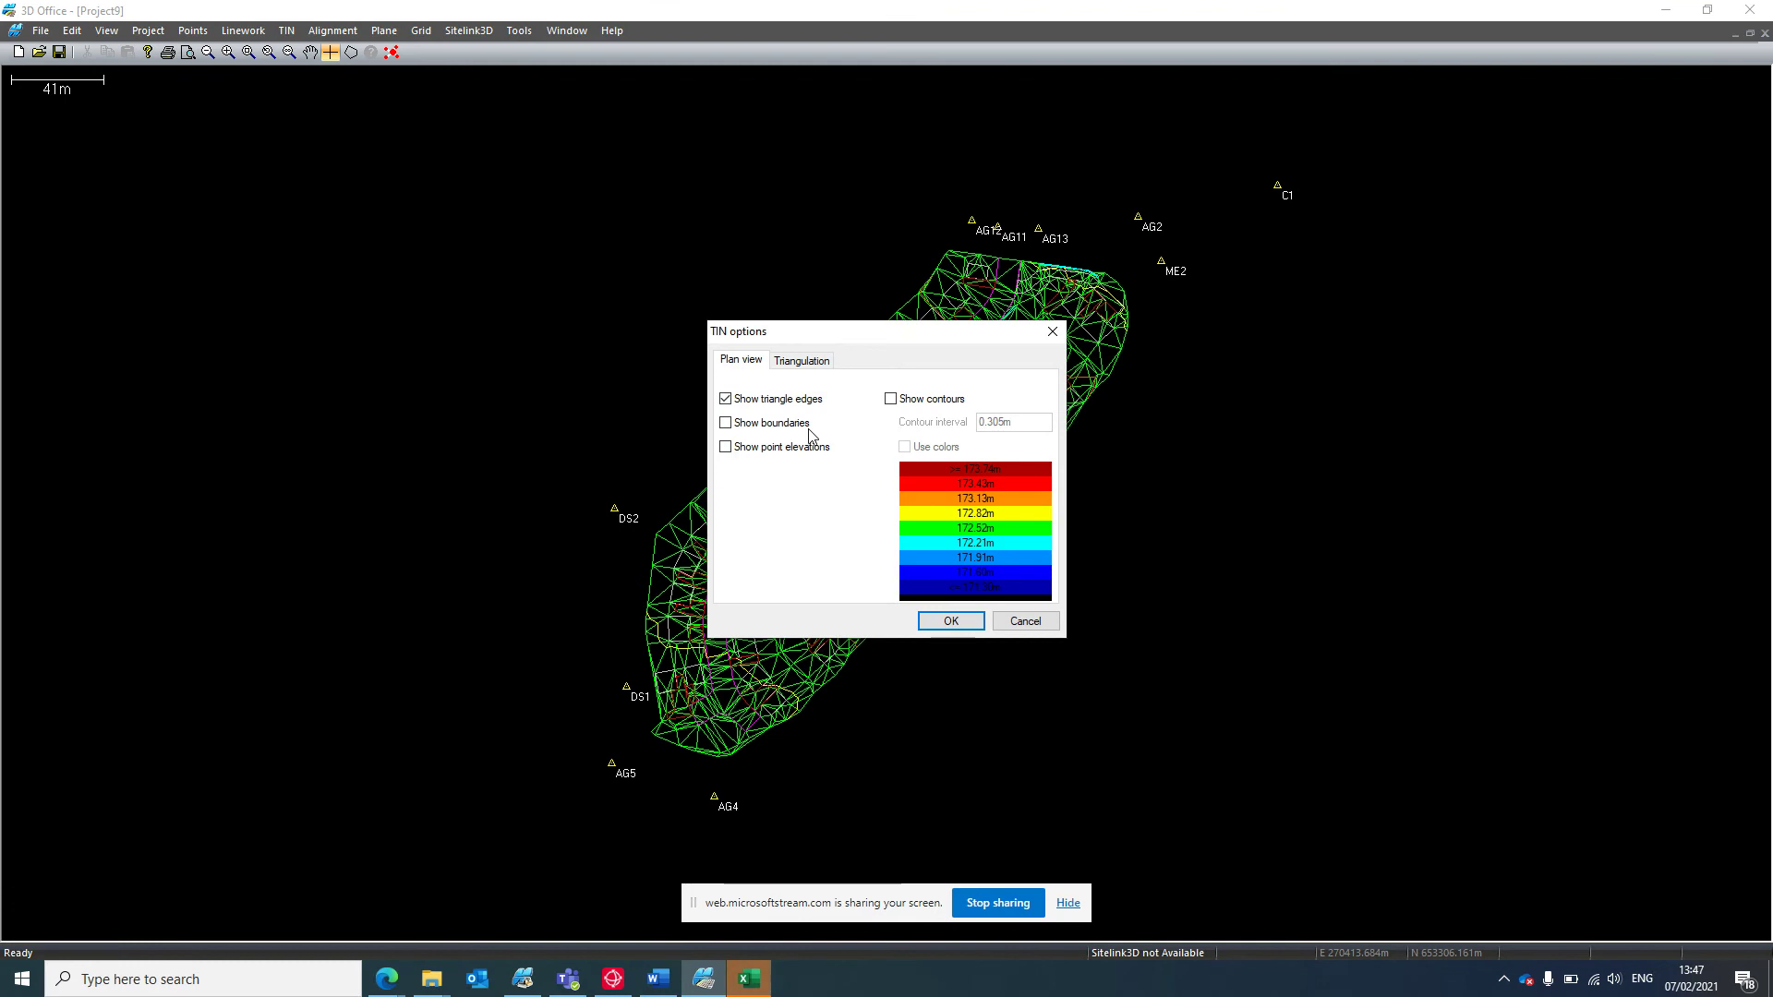
click(750, 400)
click(951, 621)
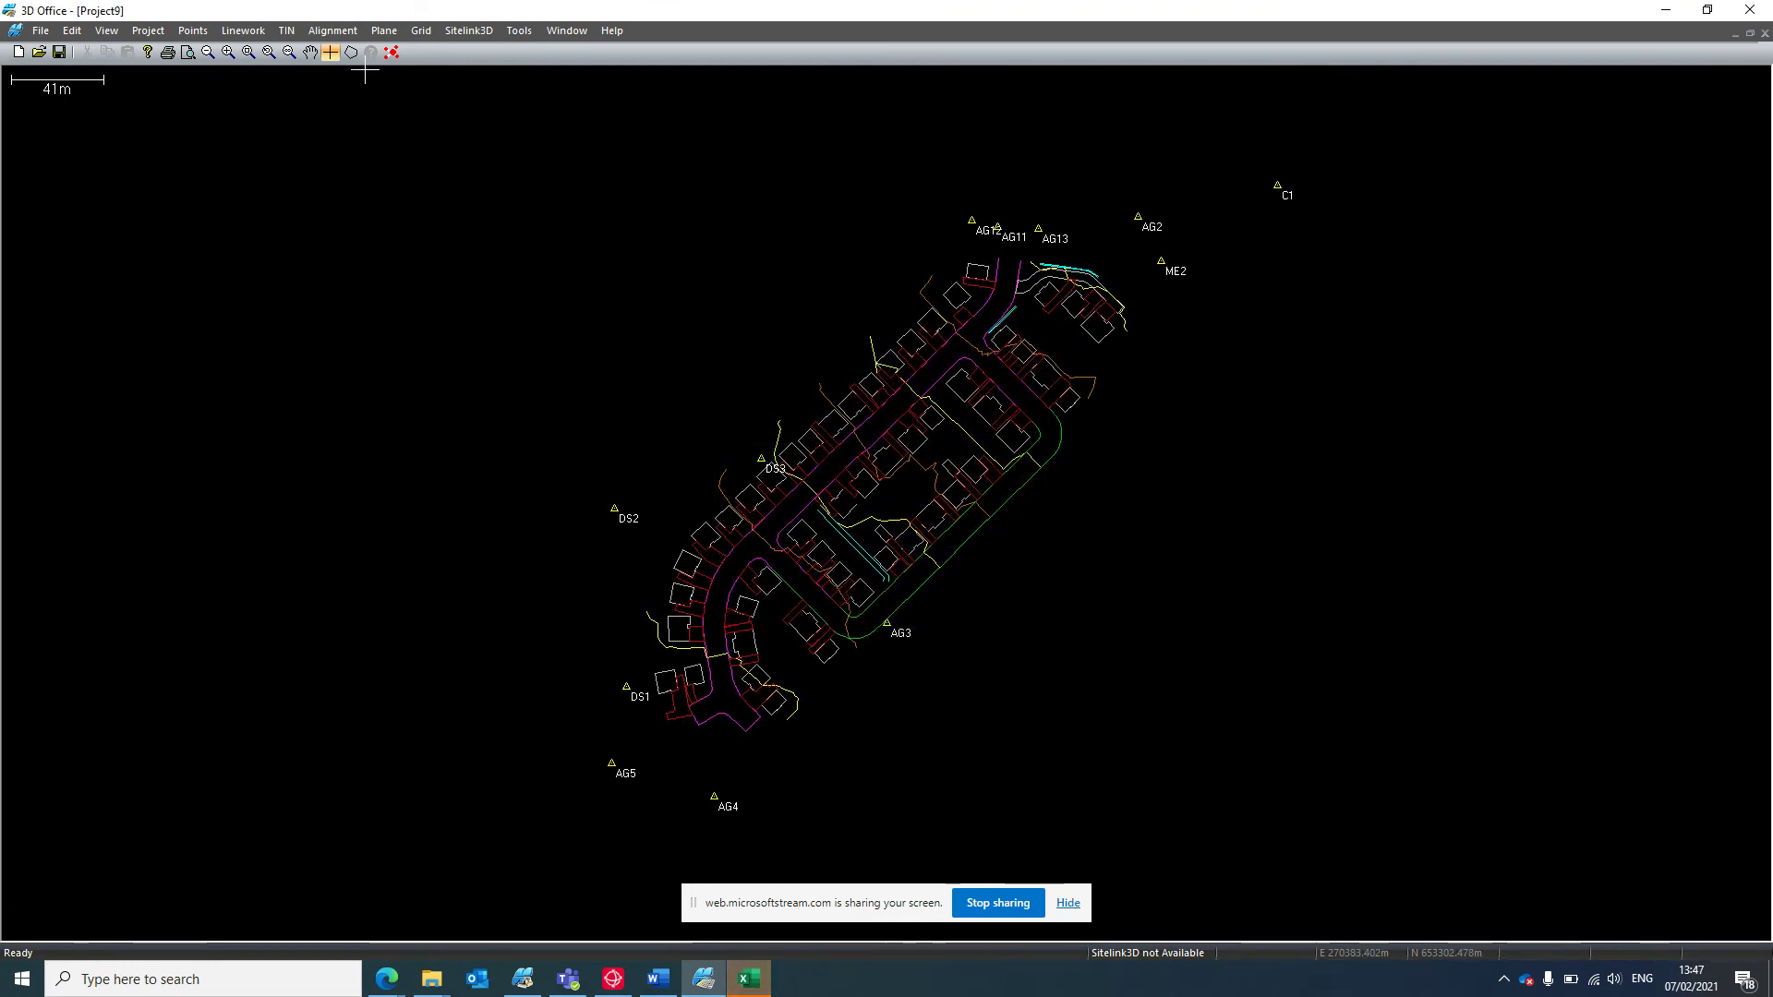
click(296, 35)
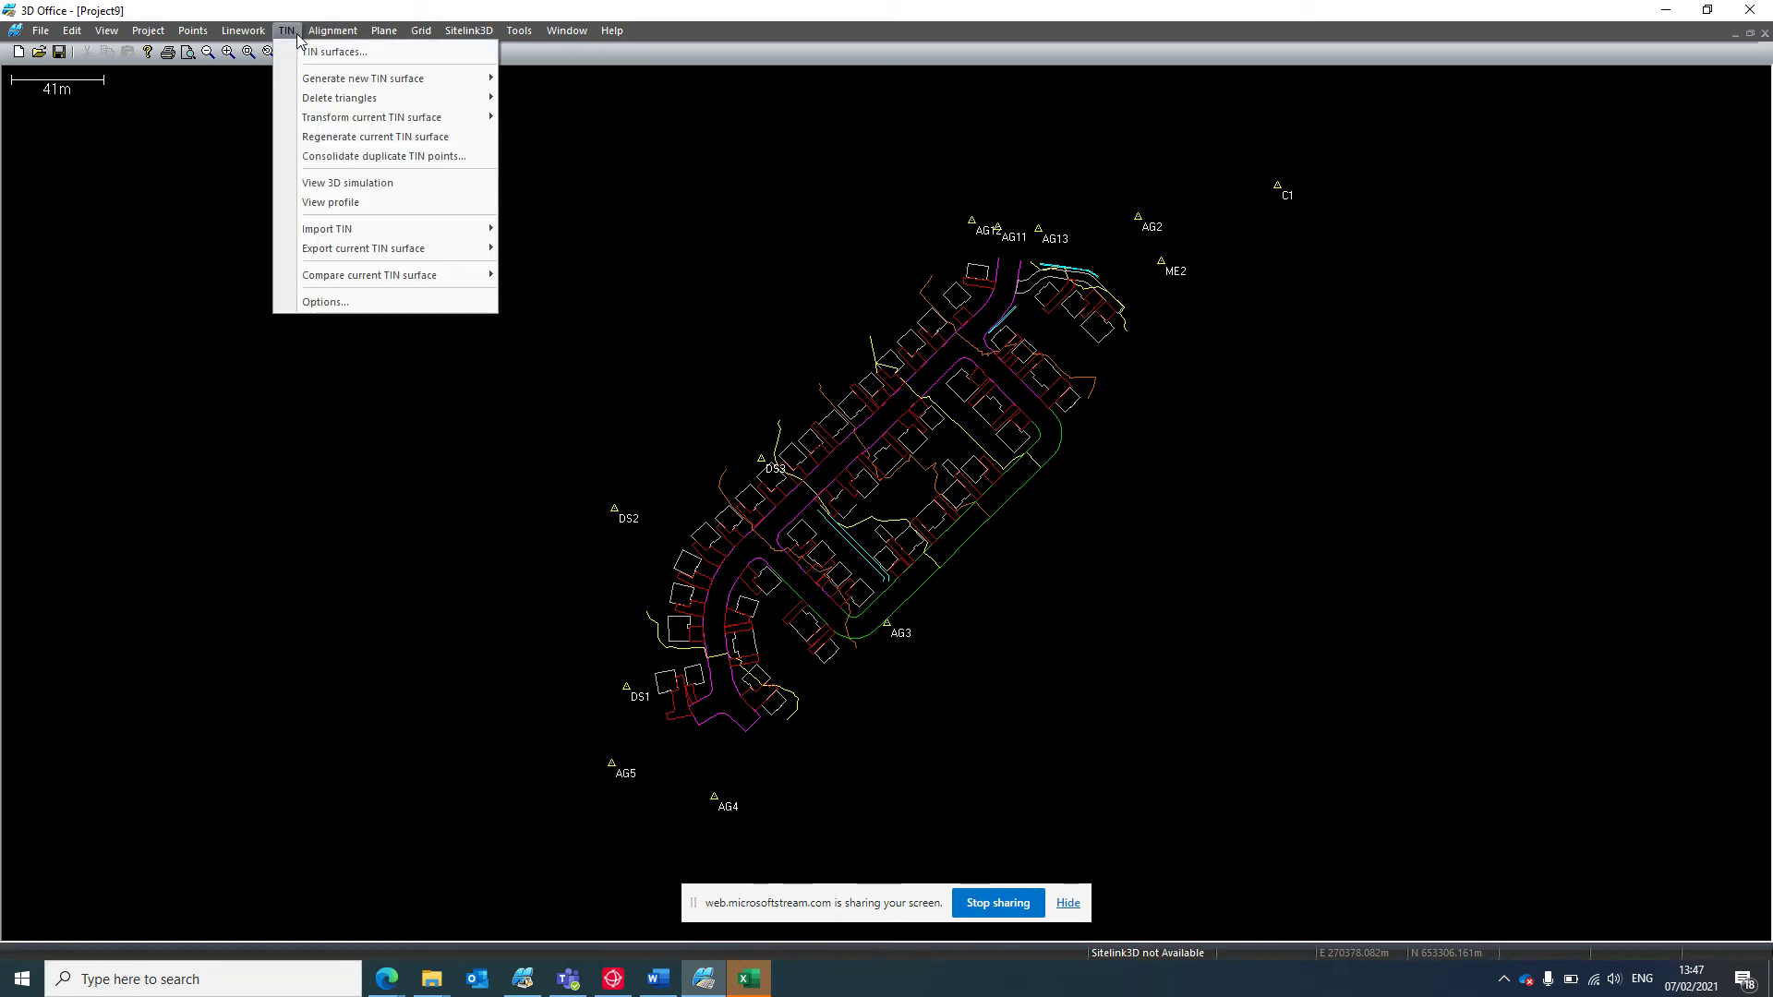
click(391, 184)
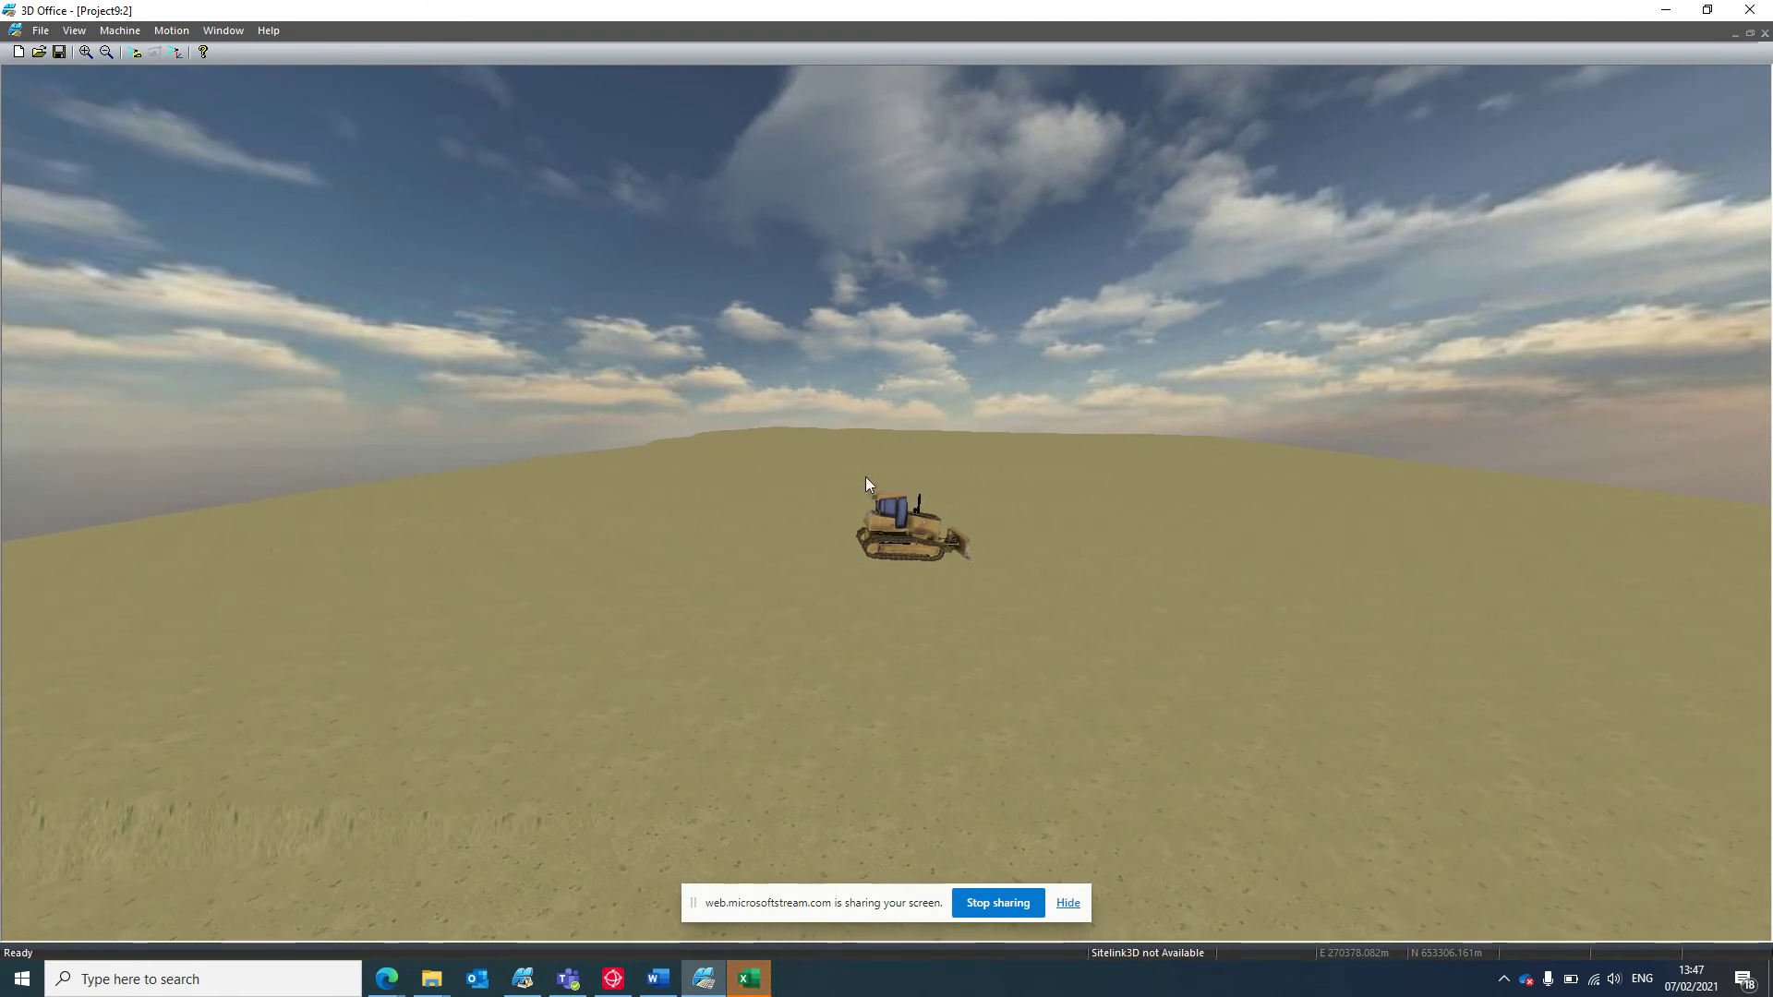
click(72, 31)
click(1087, 157)
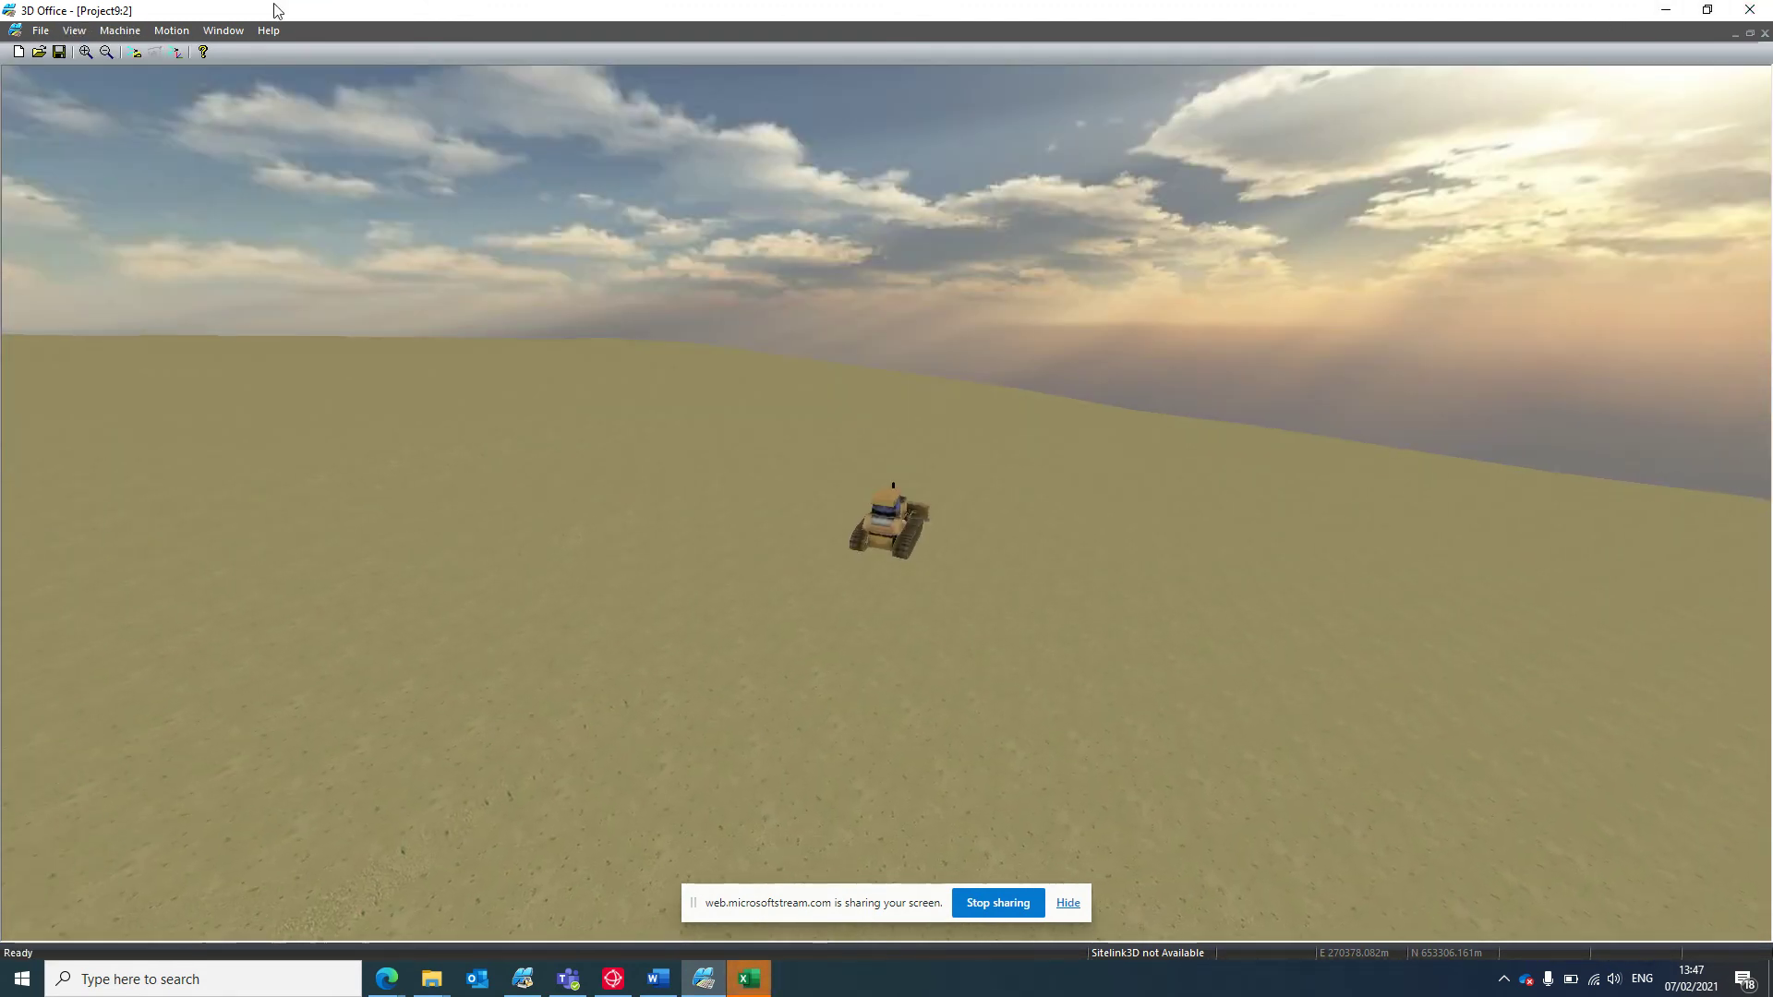
click(74, 30)
click(132, 195)
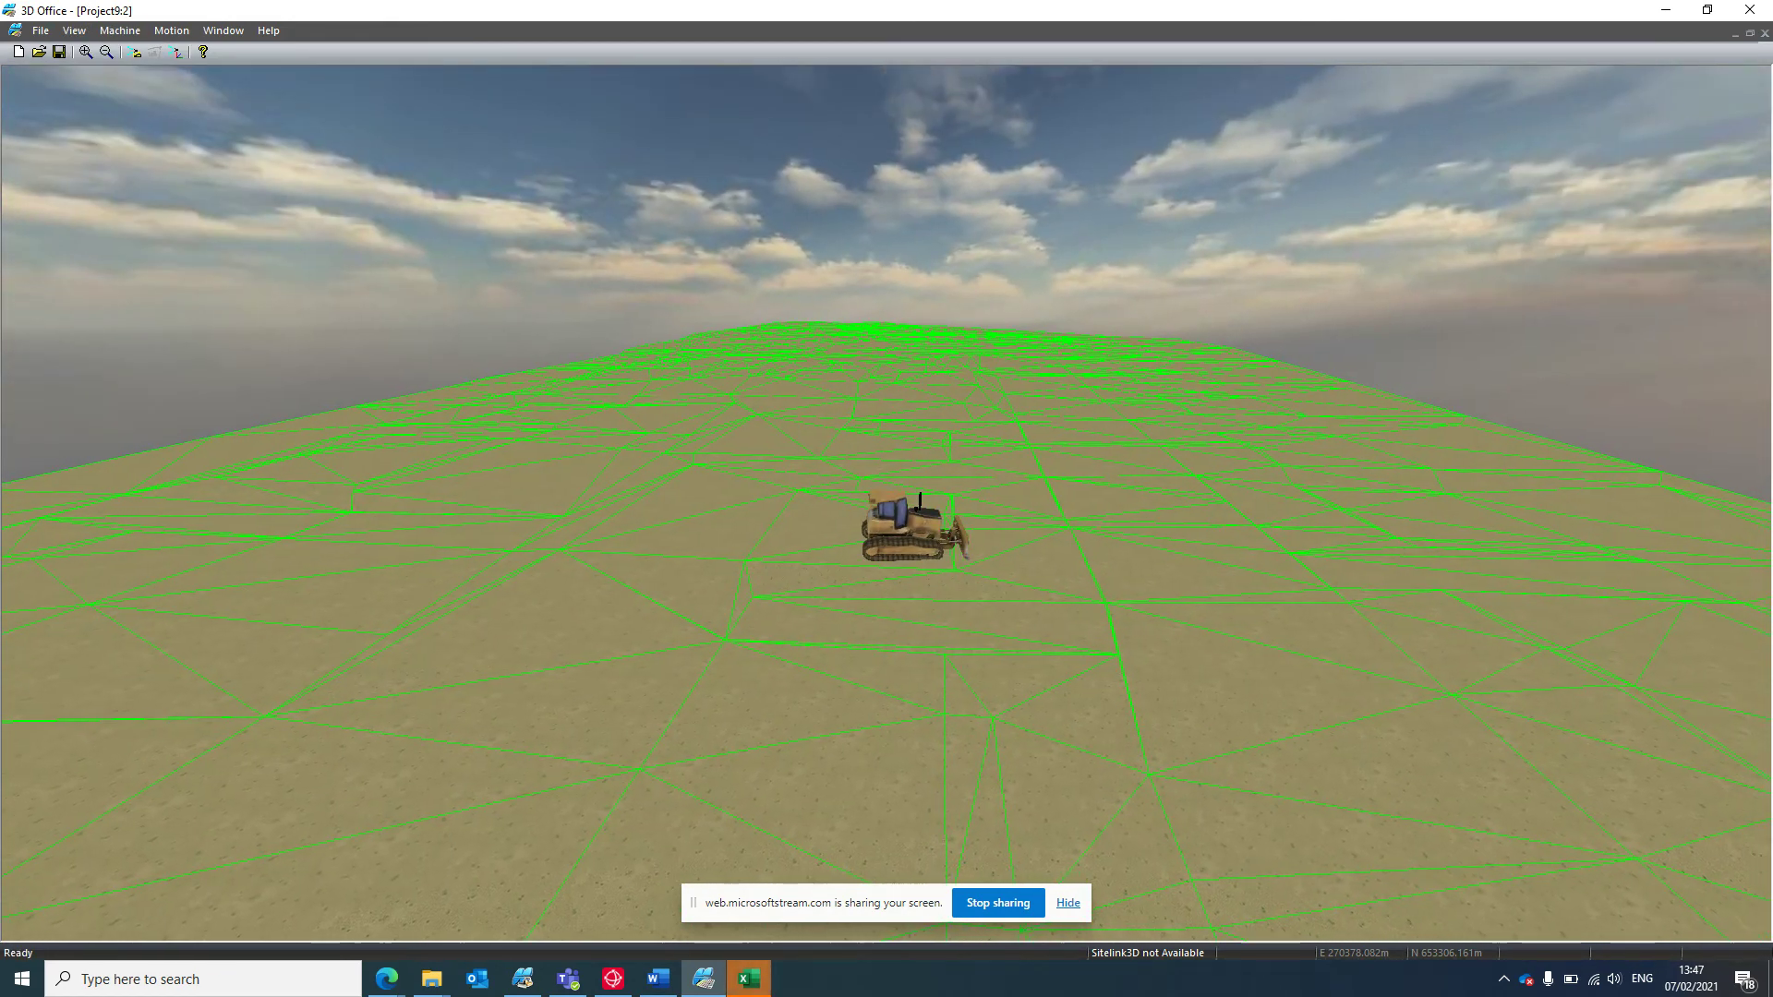
click(1750, 9)
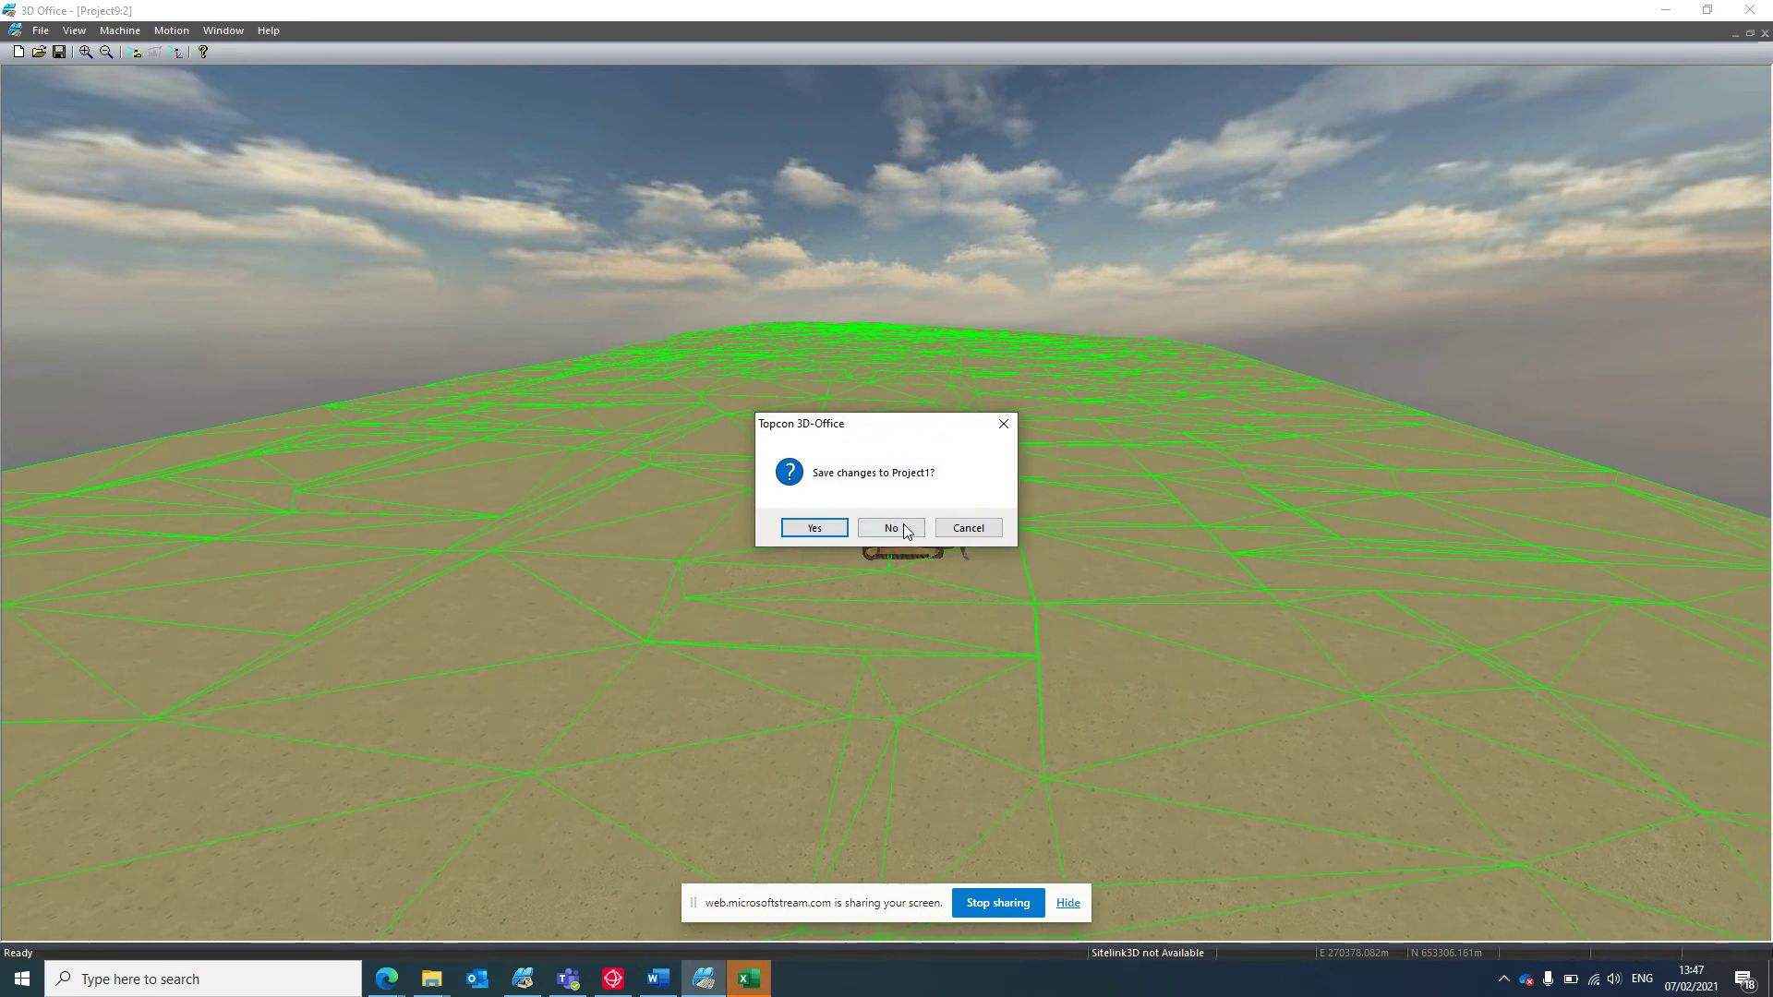
click(968, 527)
click(1765, 33)
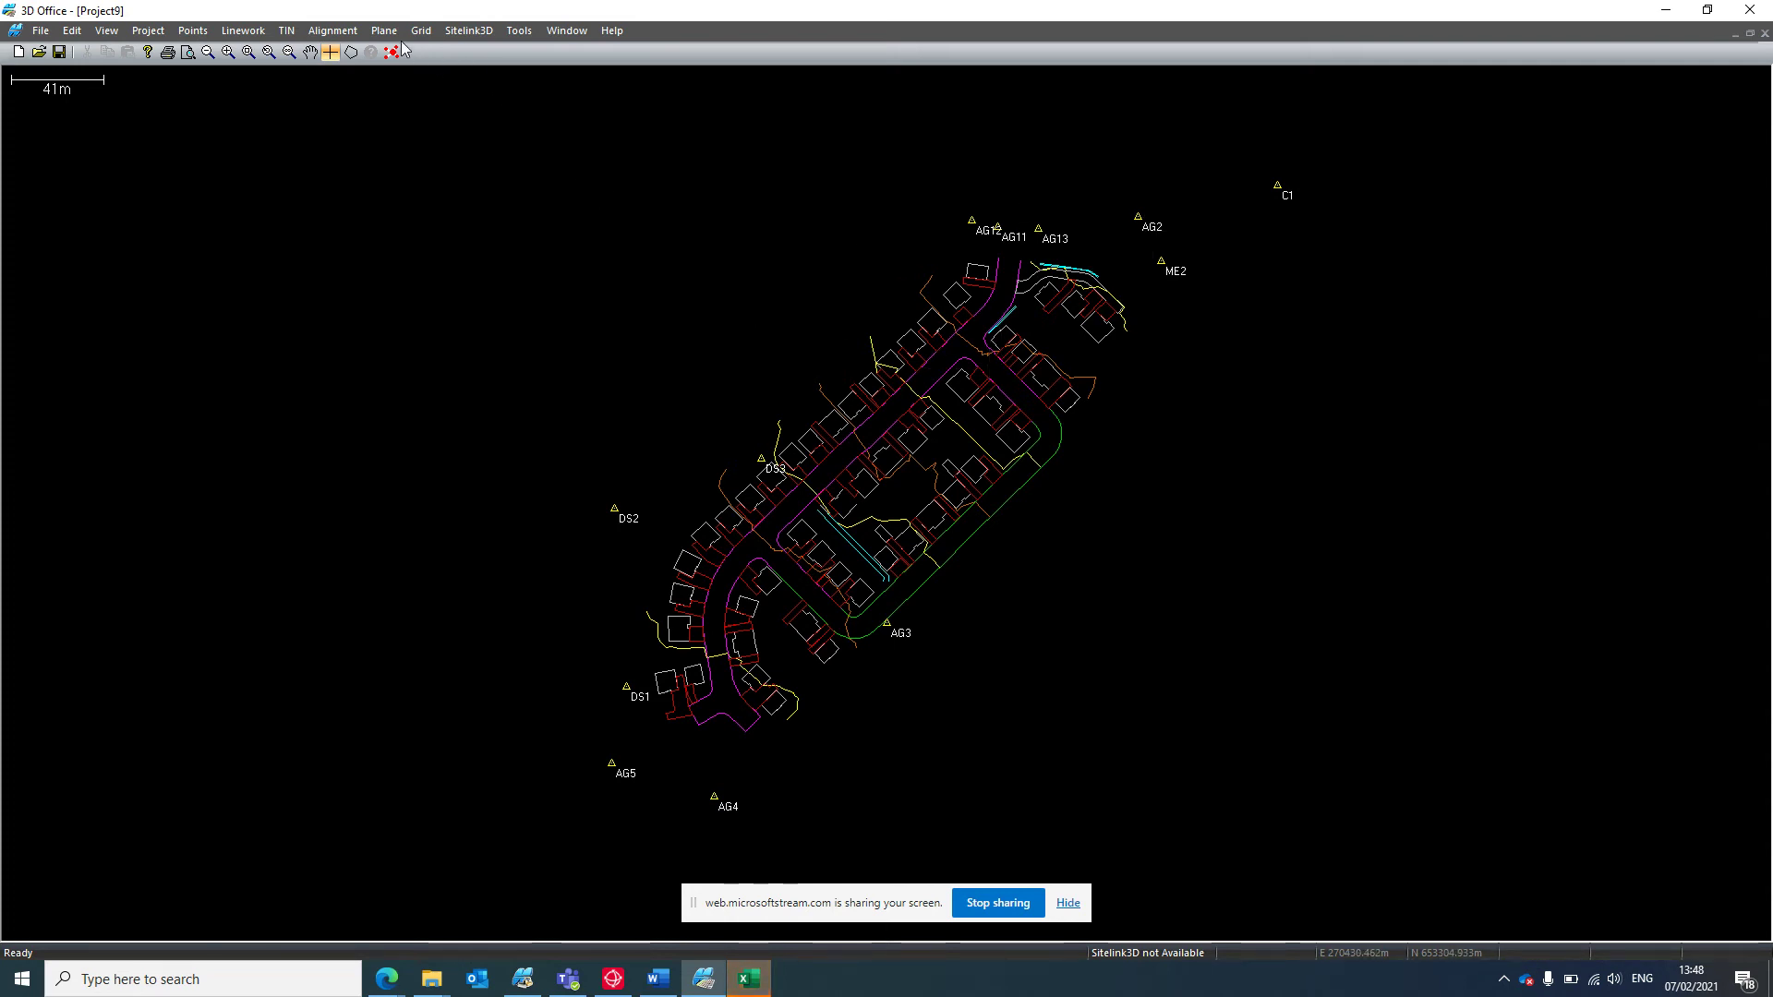
Confirm TIN Options with Show triangle edges checked so the green mesh is drawn again.
click(287, 30)
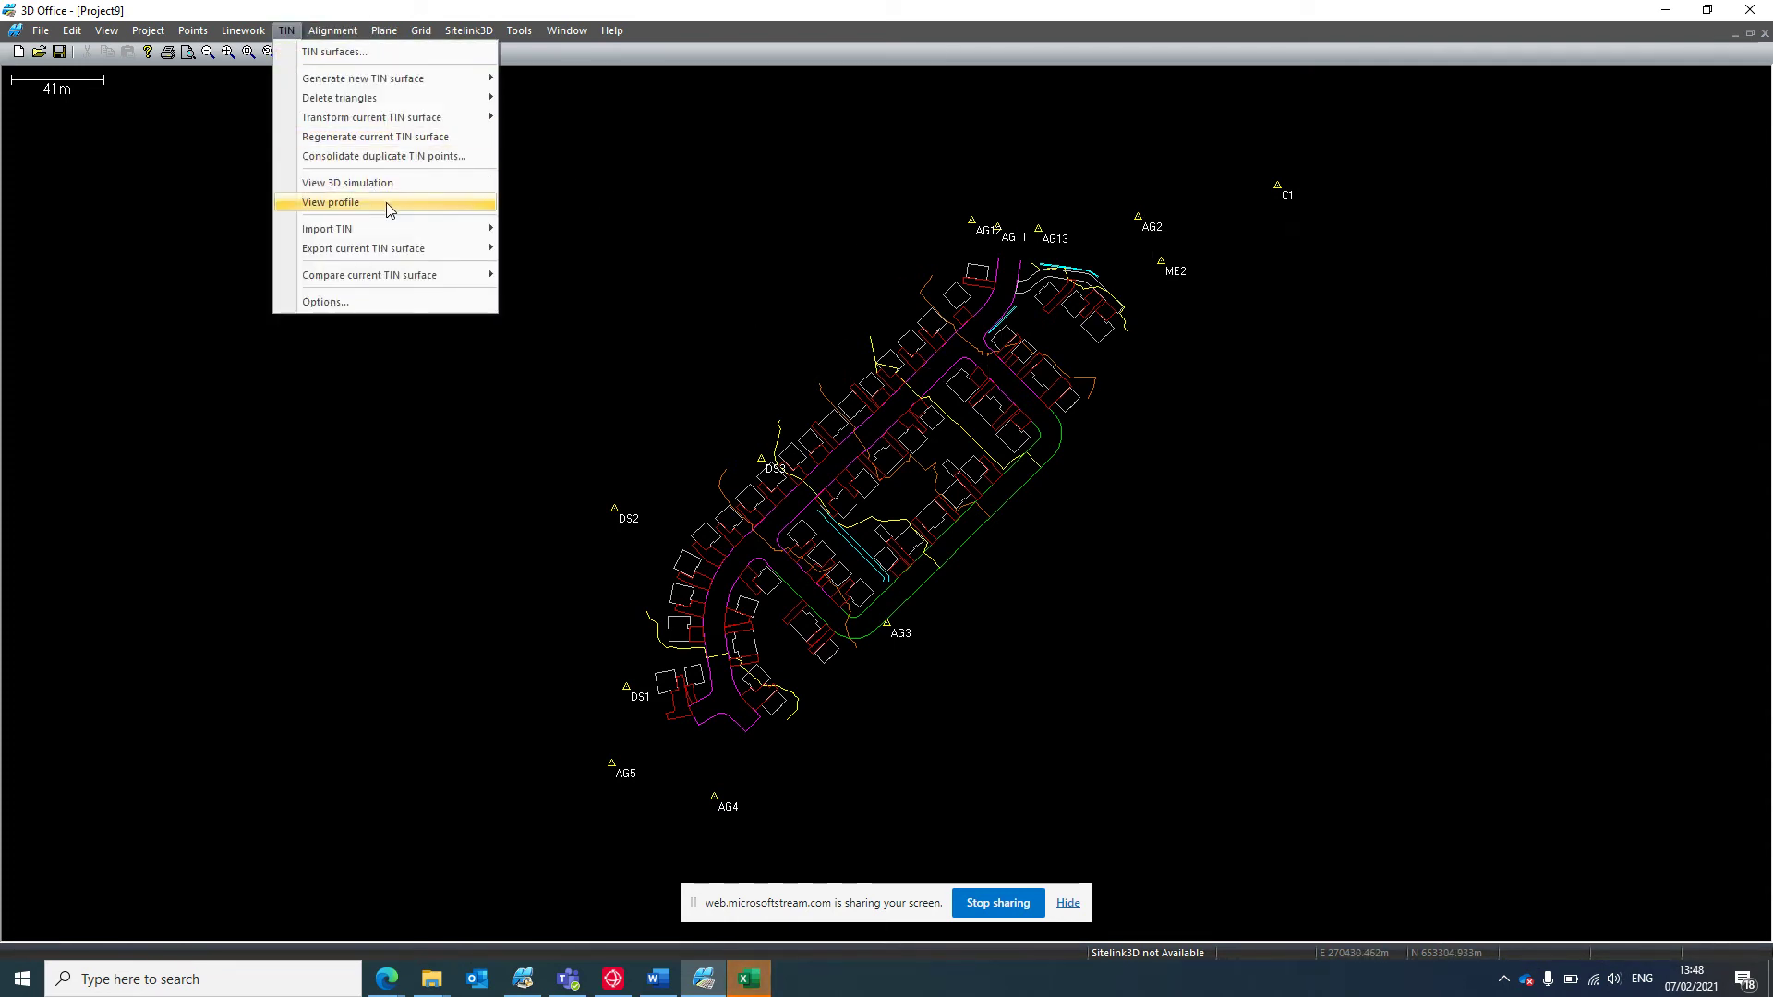
click(383, 305)
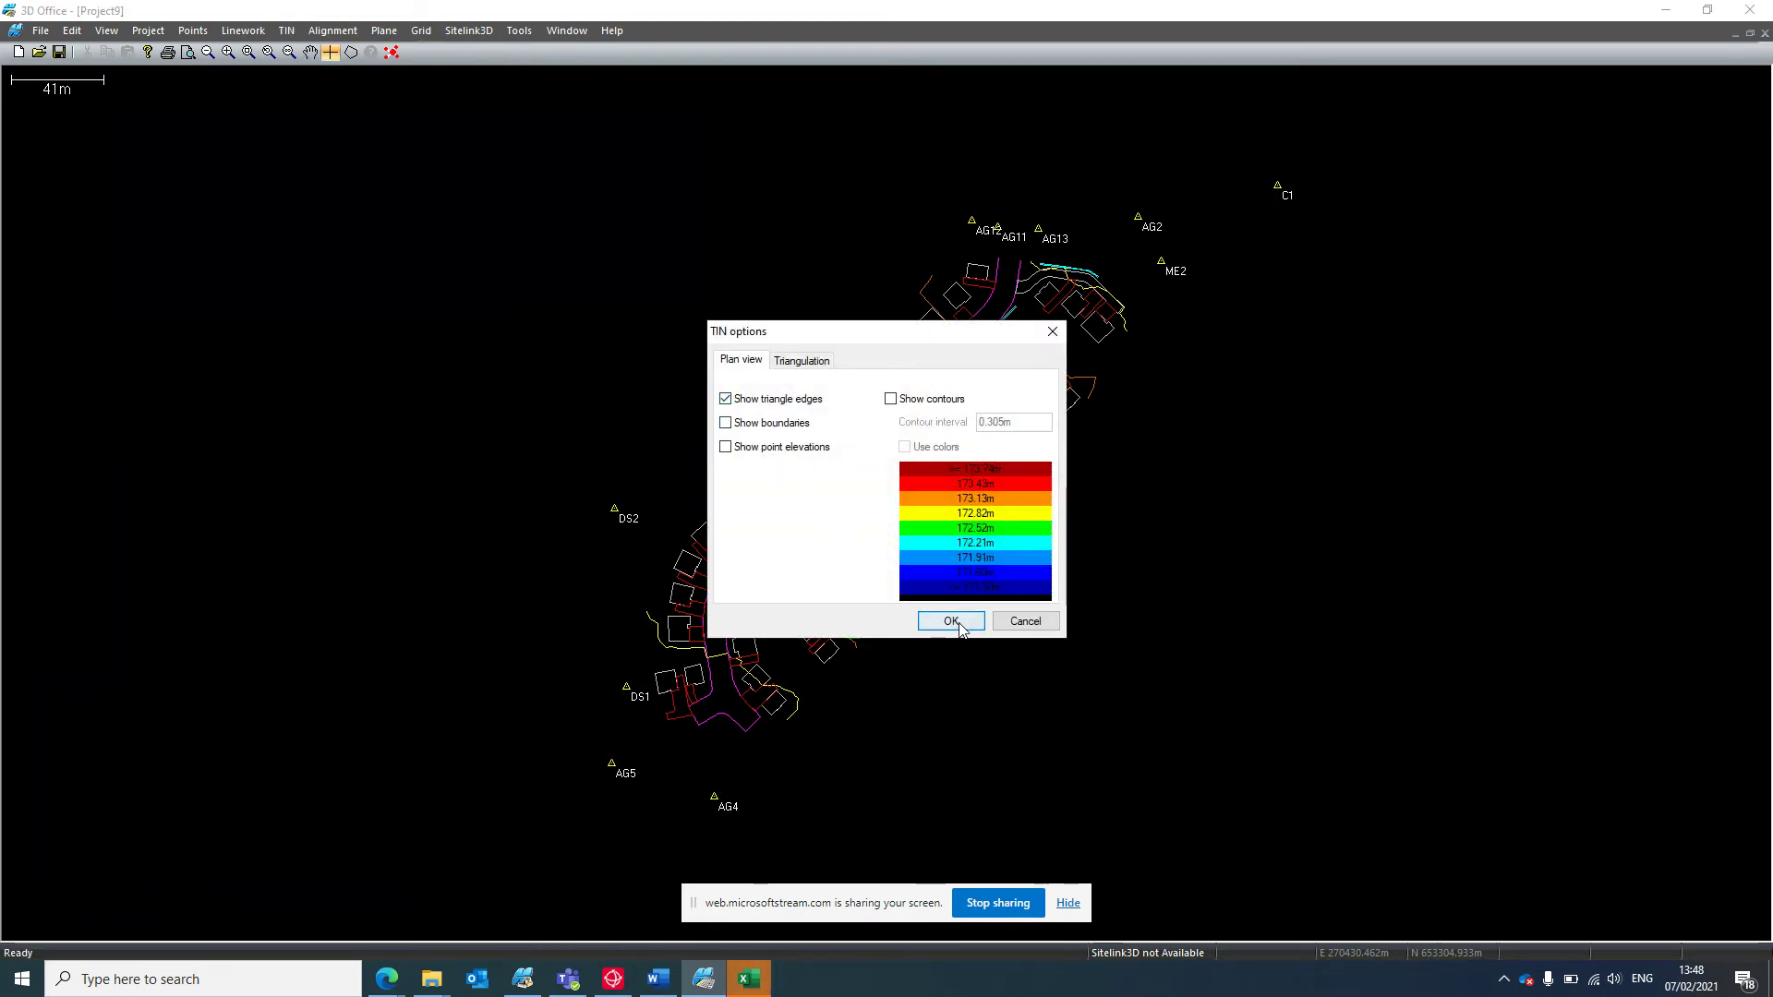
click(951, 620)
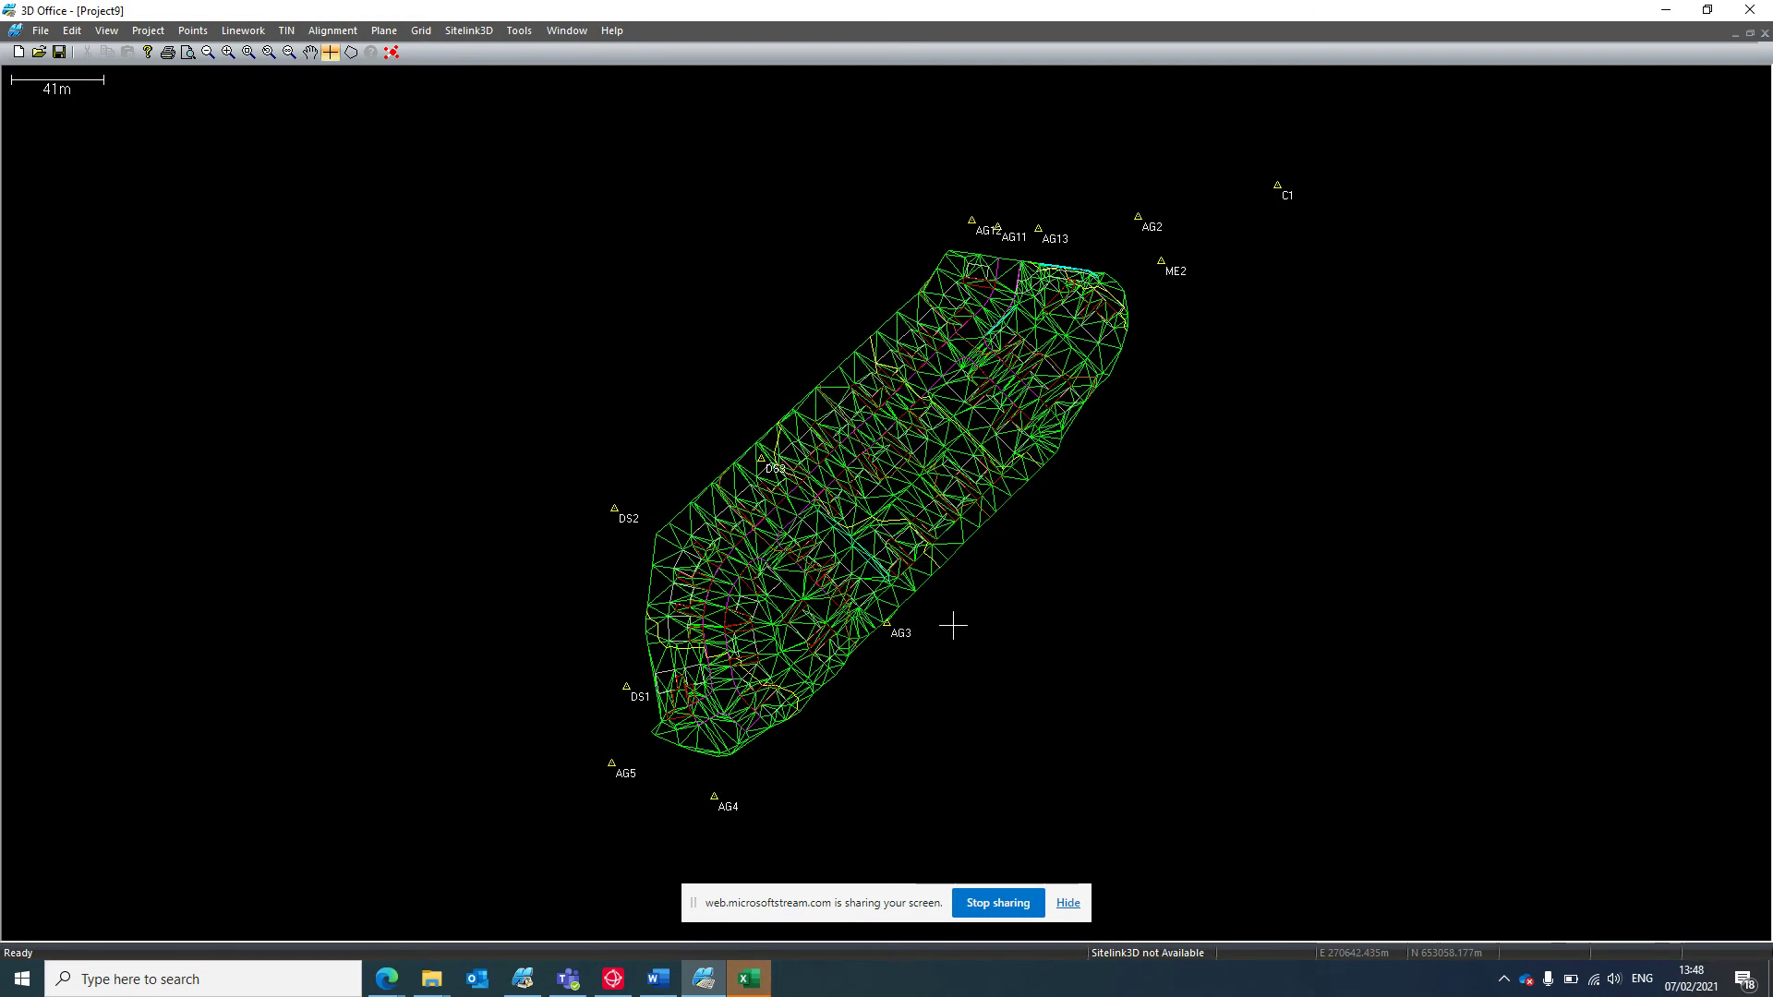
Save the project, then save it under the file name 'charlie'.
click(43, 33)
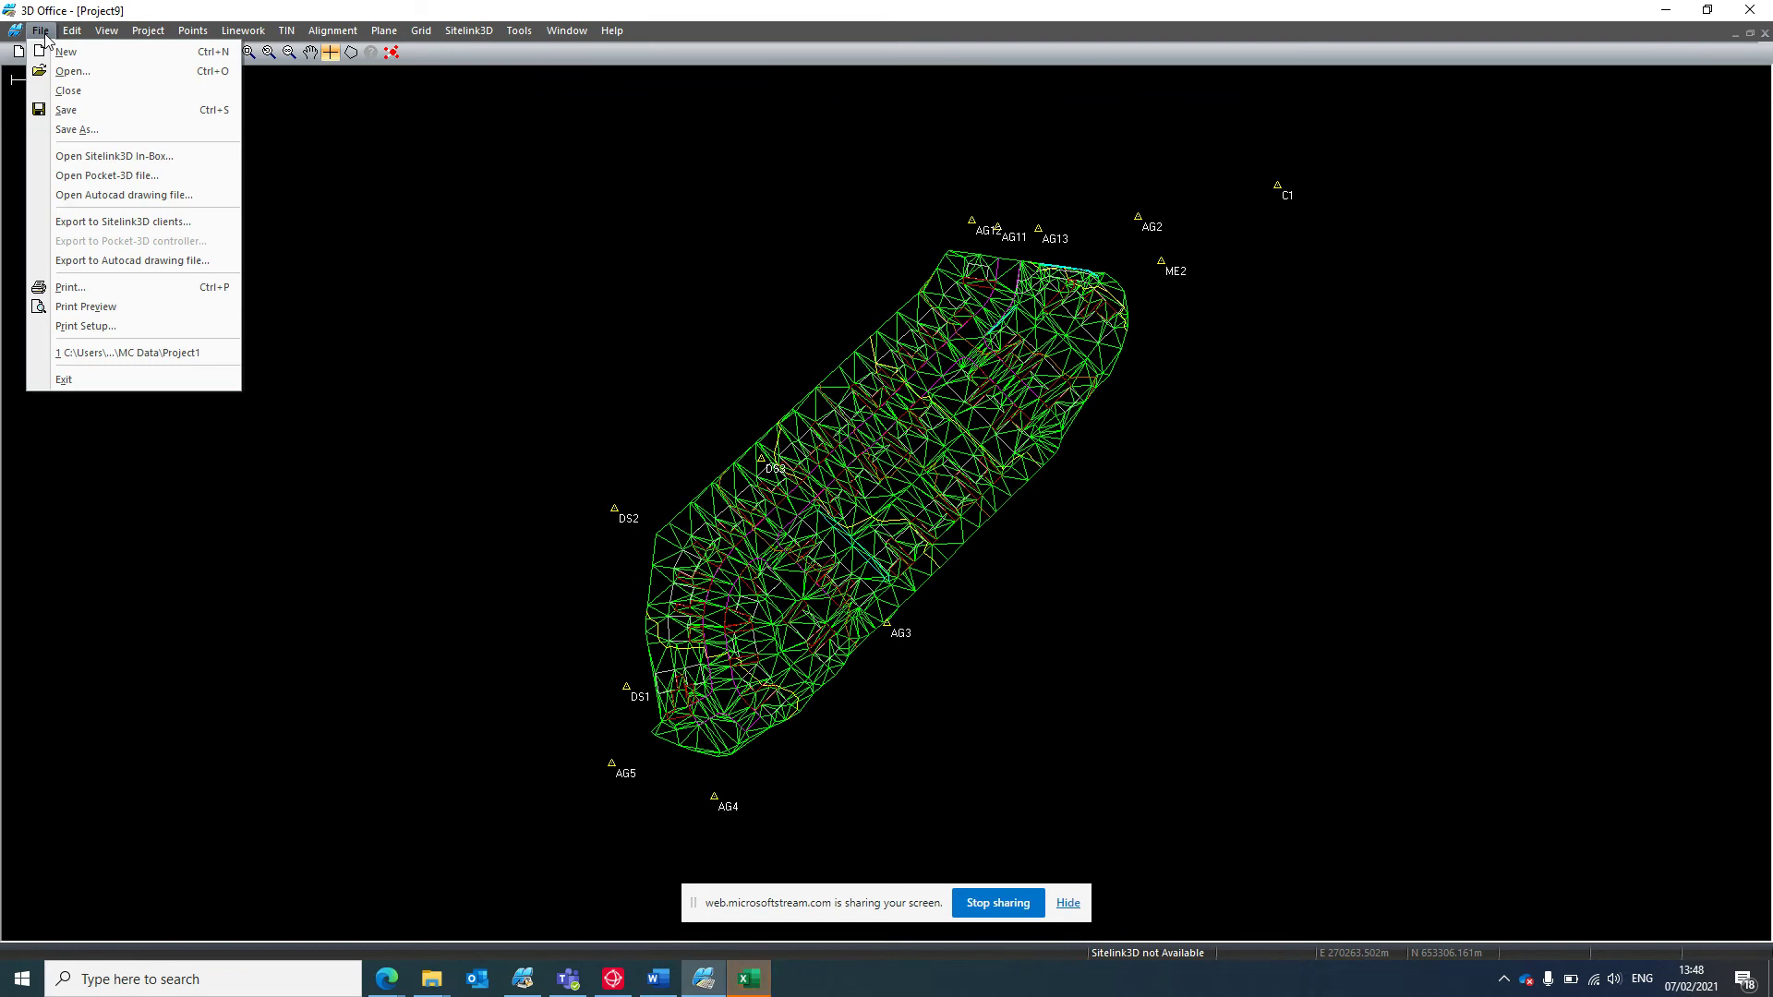
click(85, 112)
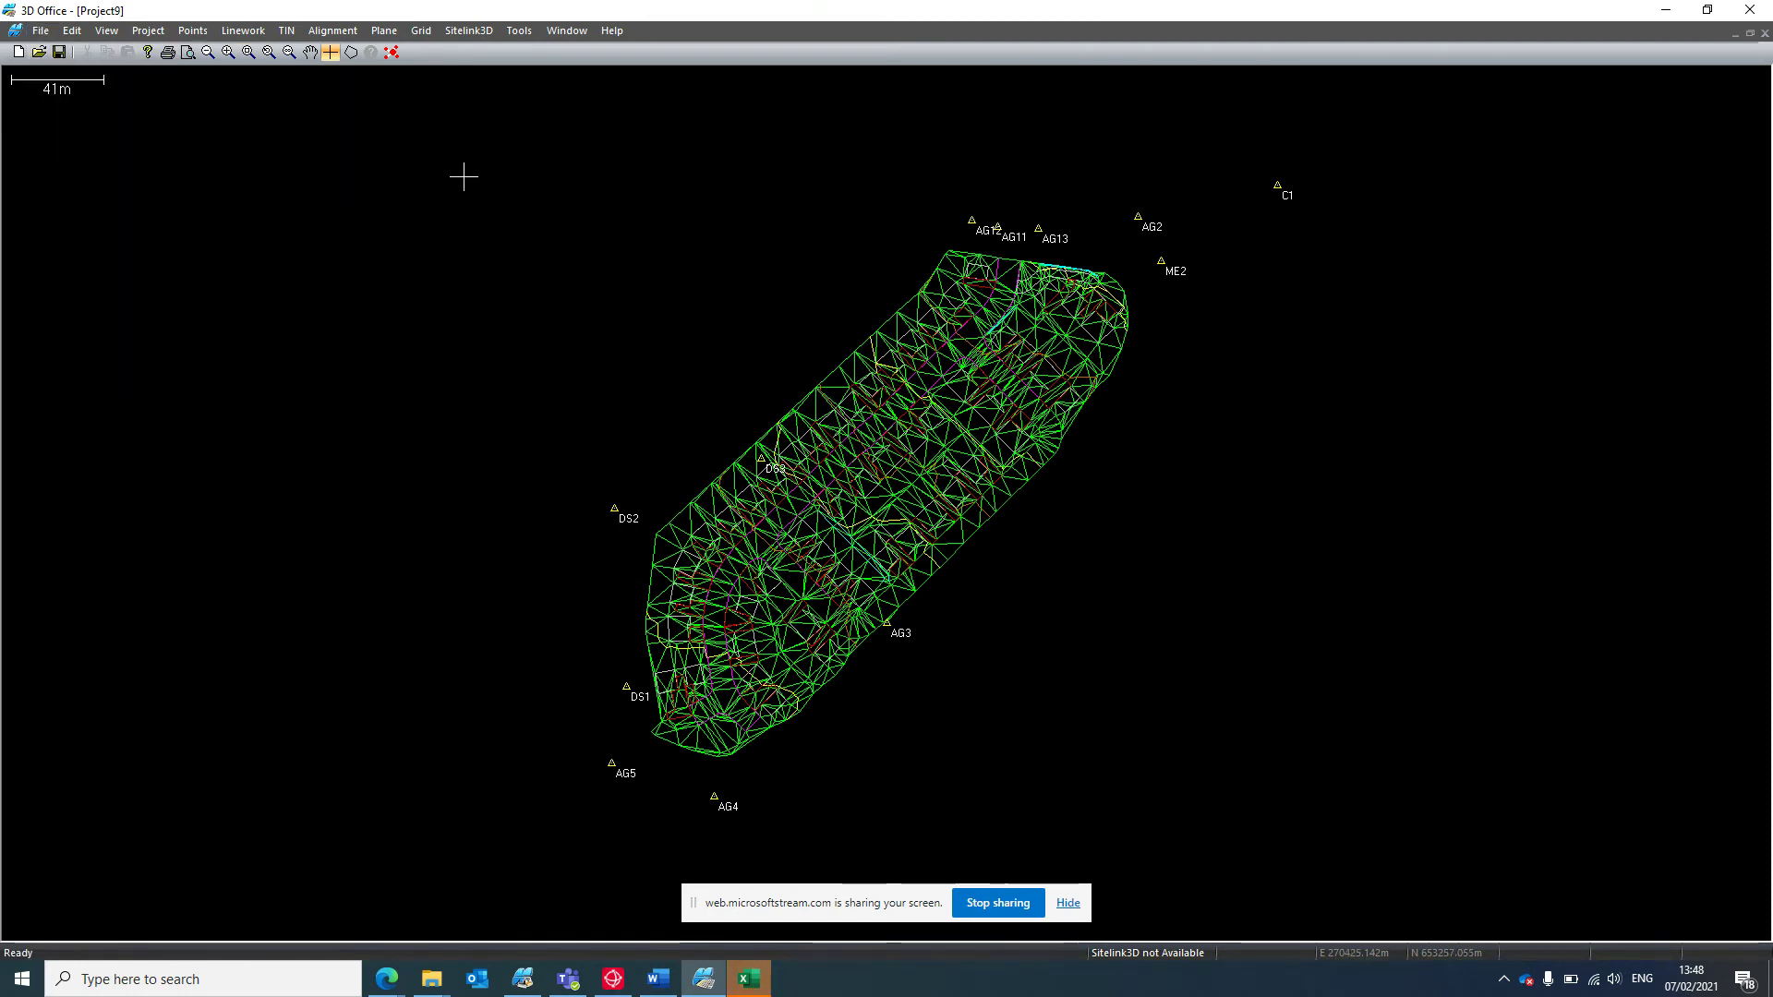
click(161, 33)
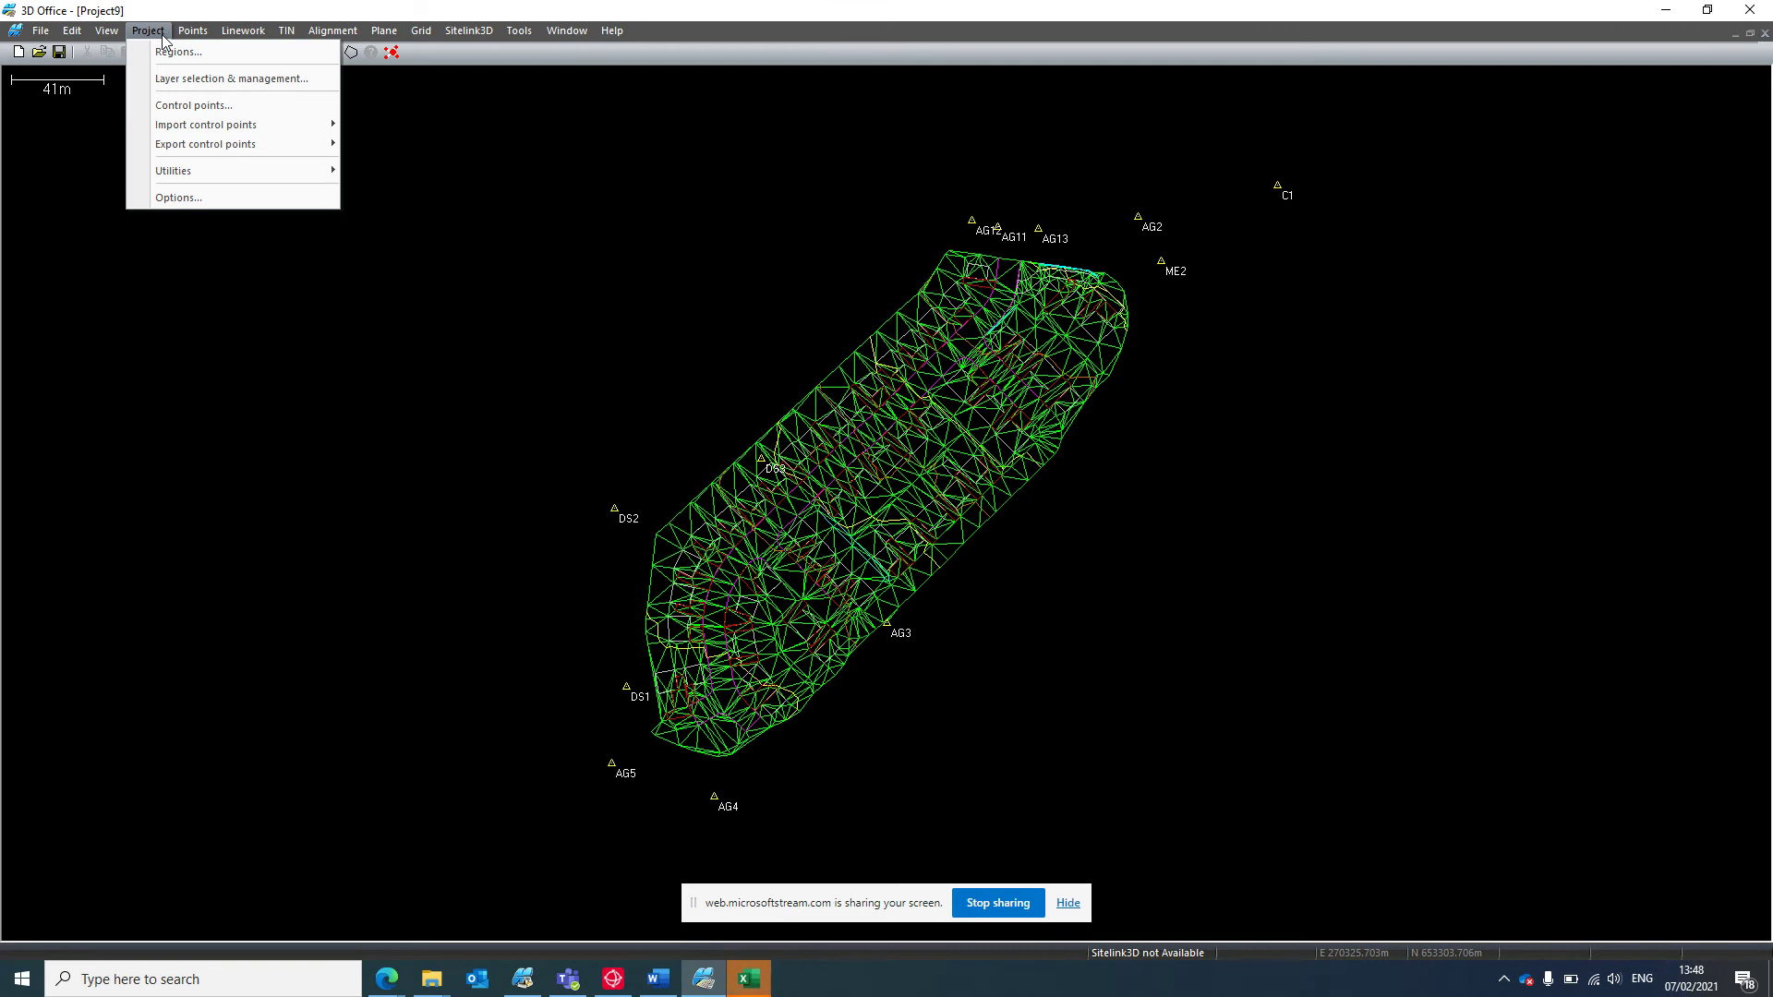
click(96, 170)
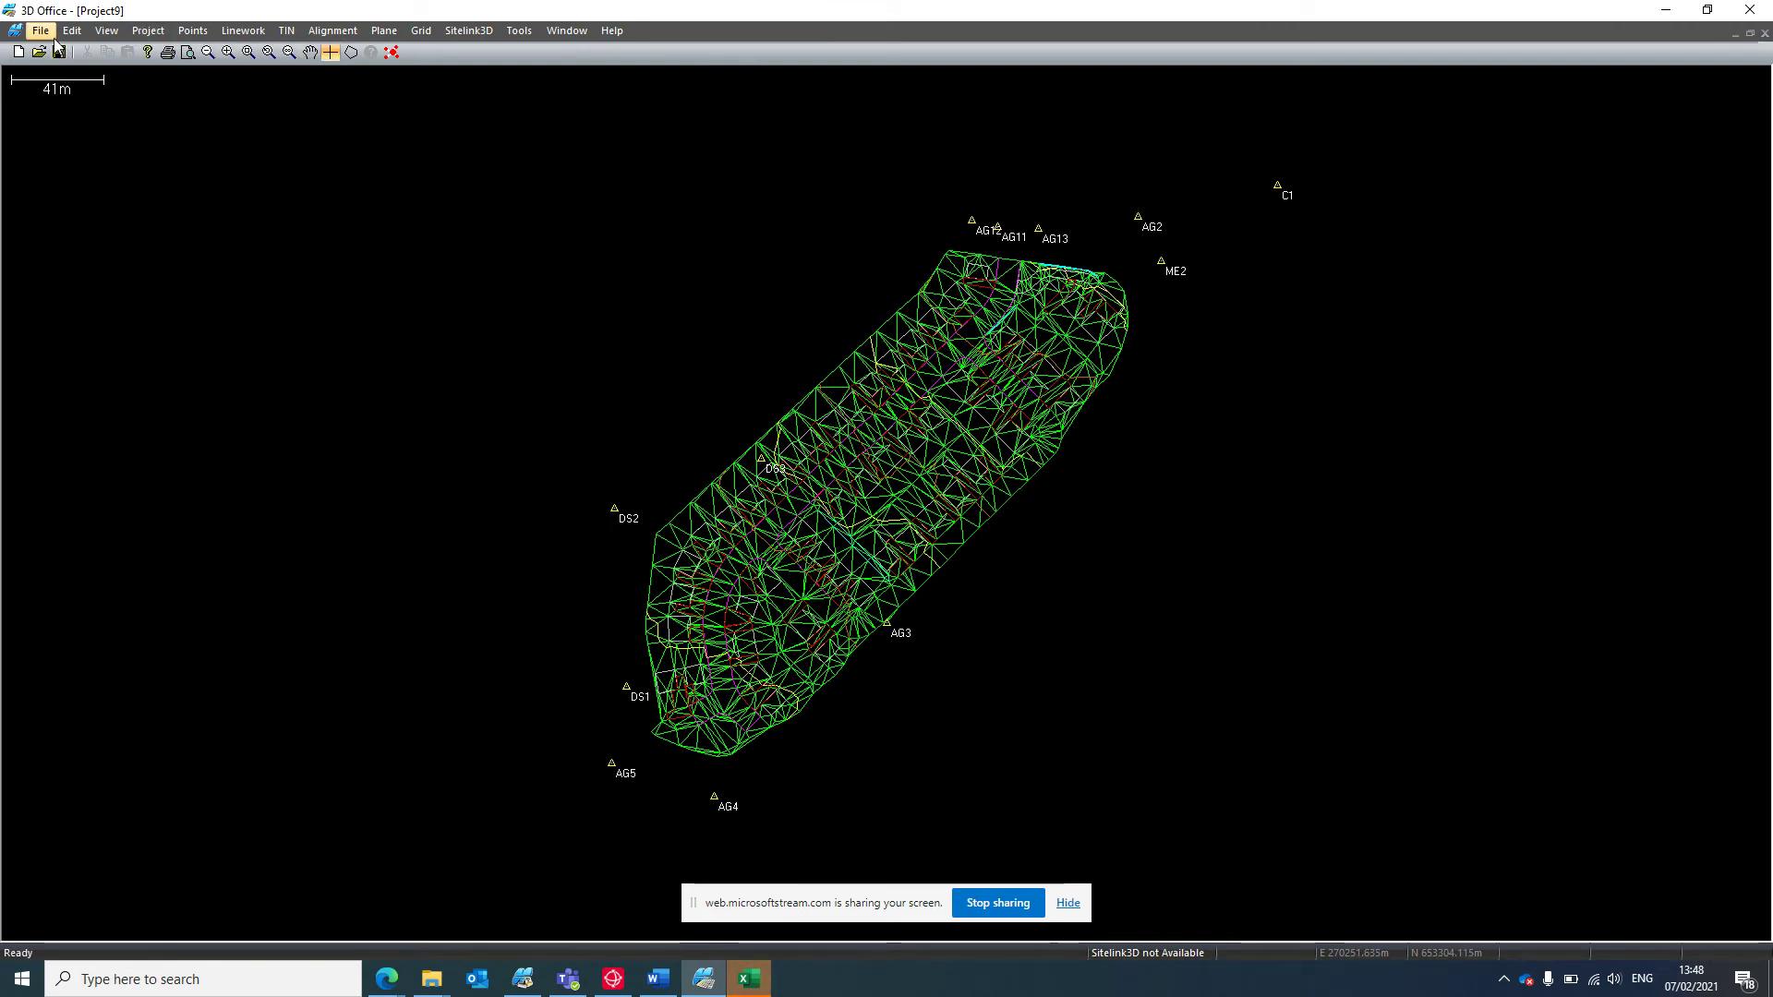
click(40, 31)
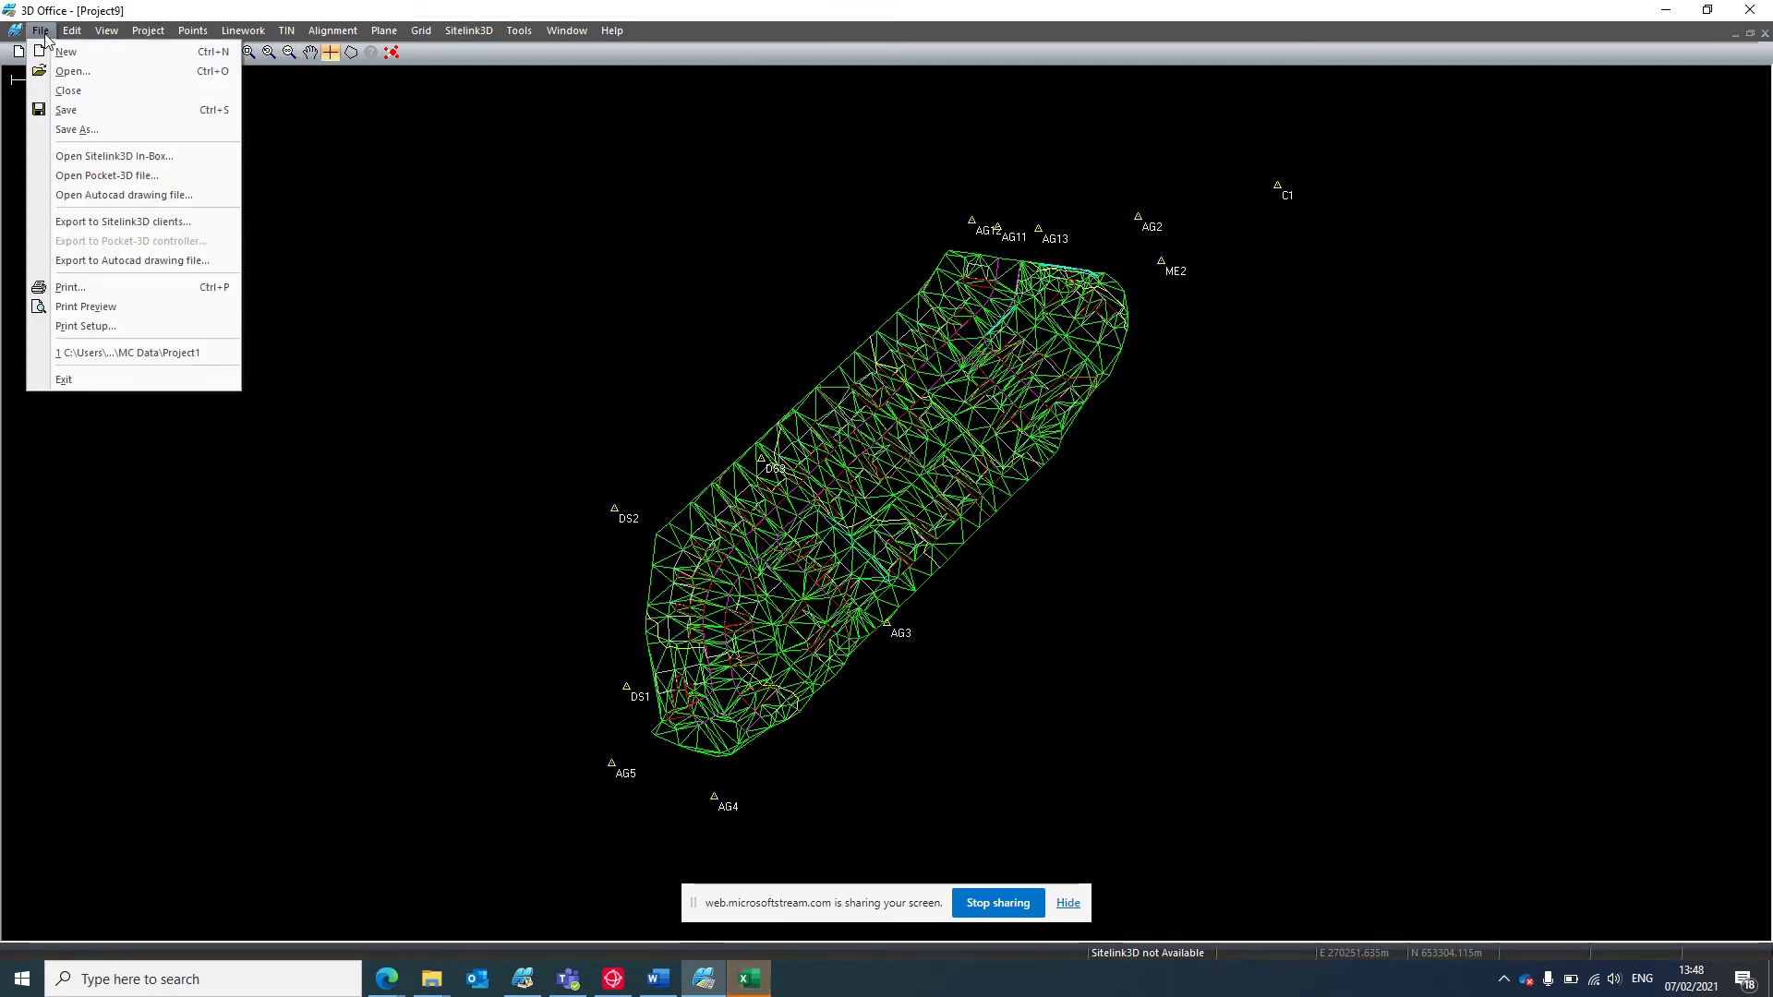
click(81, 111)
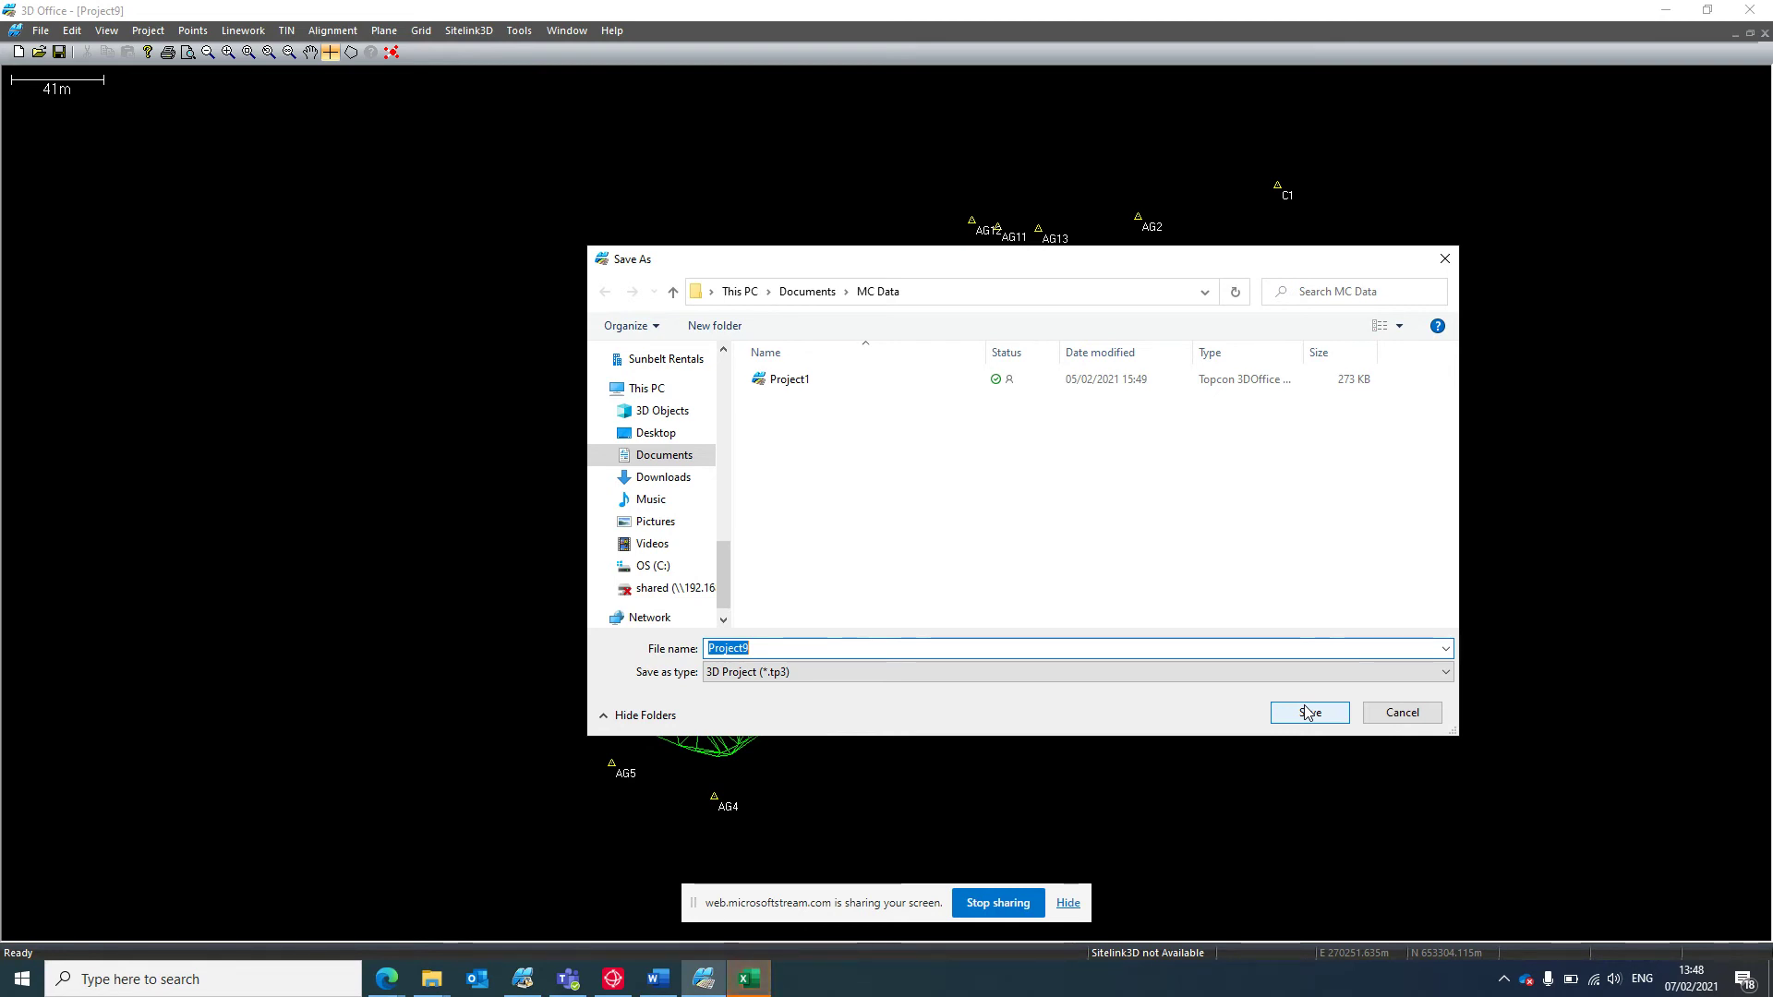
text(charlie)
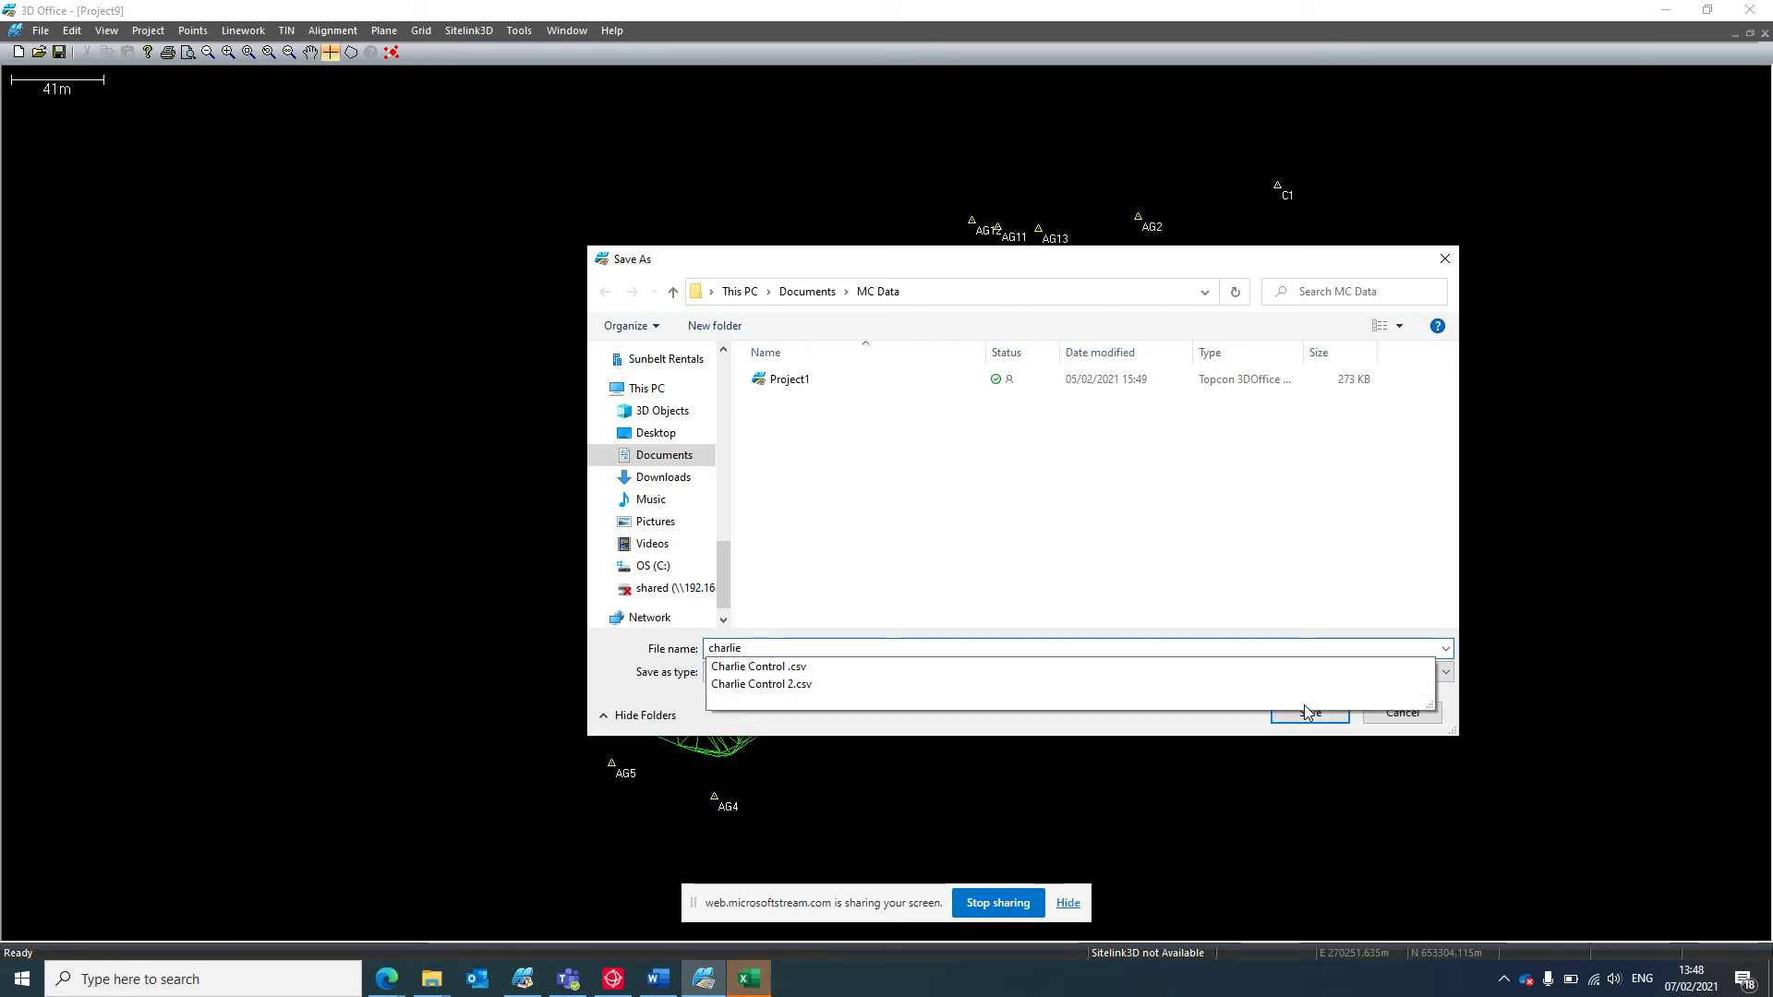
click(1309, 712)
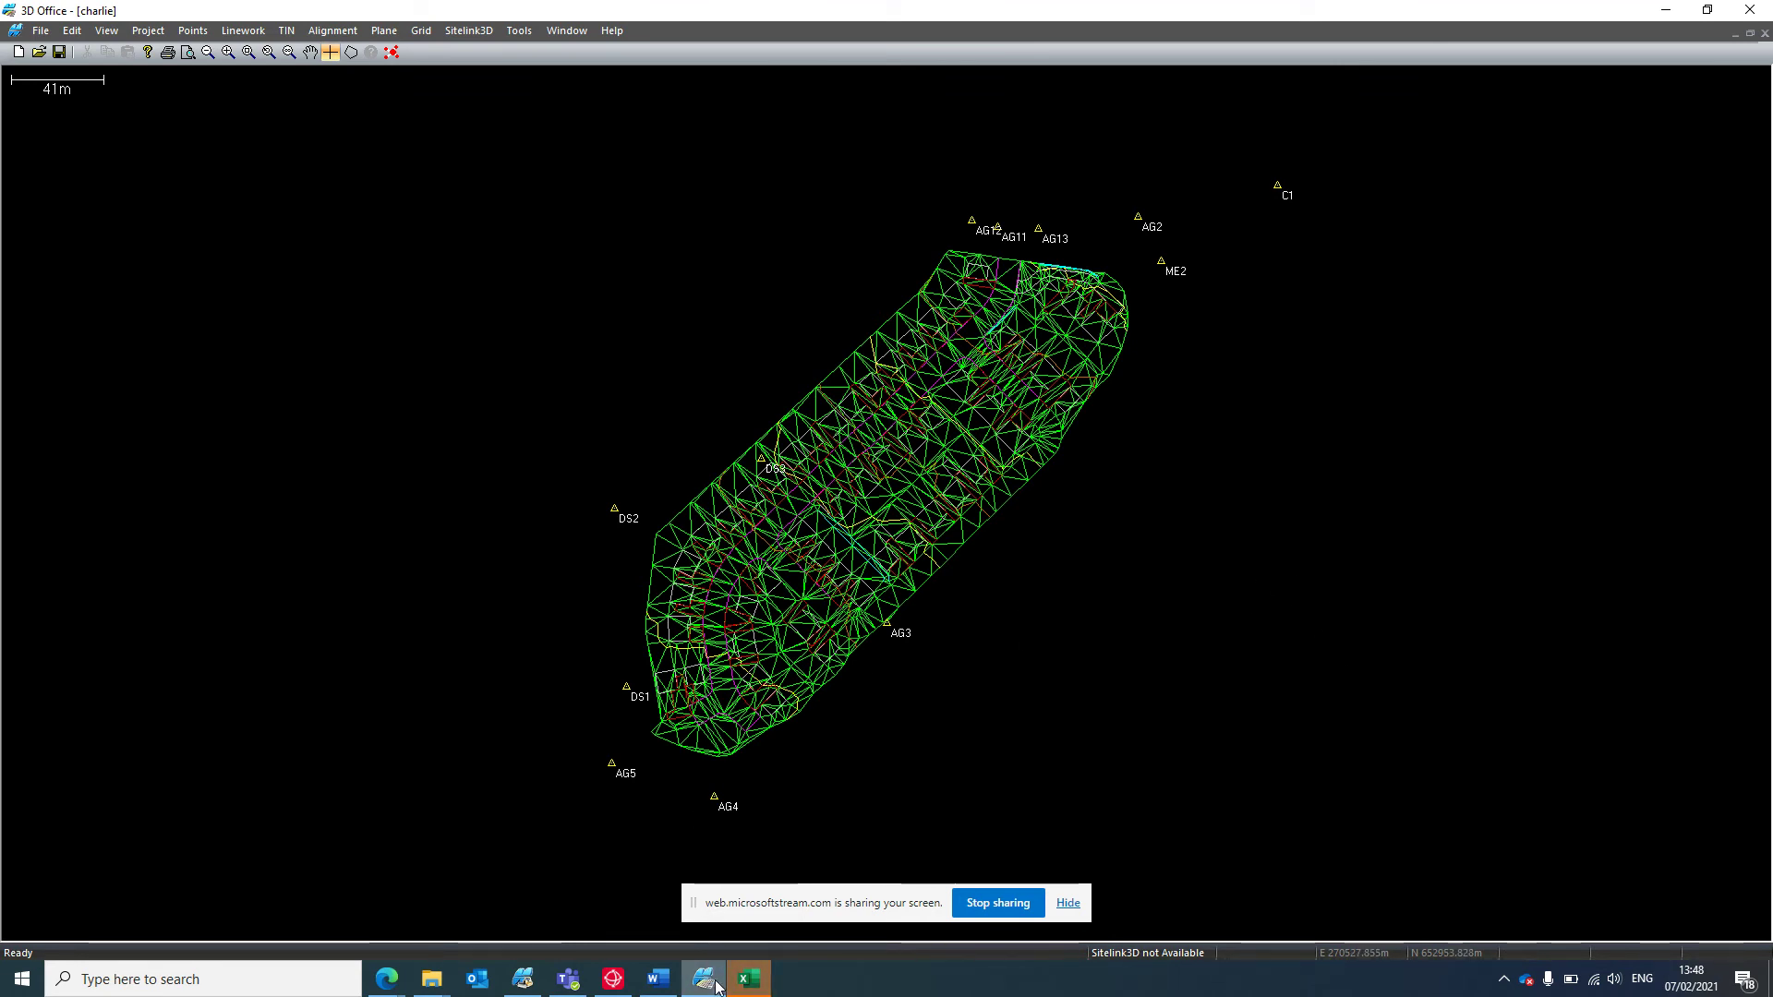
Skip 3D-MC registration and start the simulator in simulation mode.
click(523, 979)
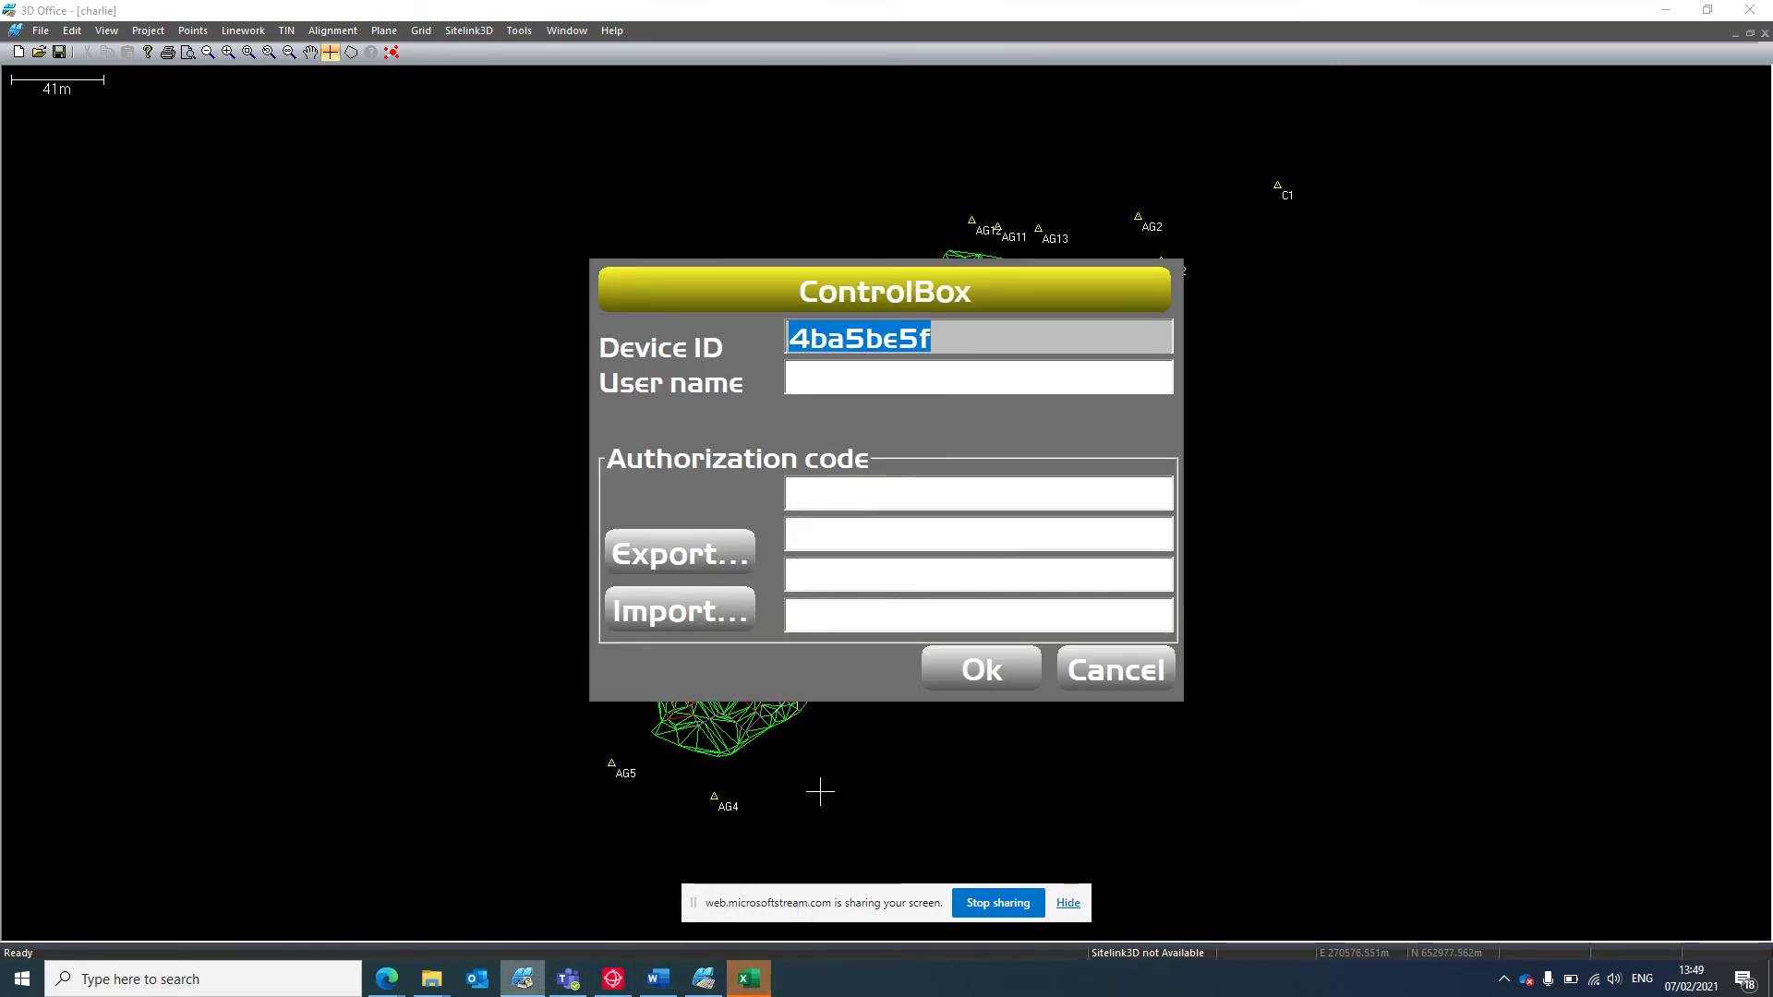
click(991, 673)
click(765, 617)
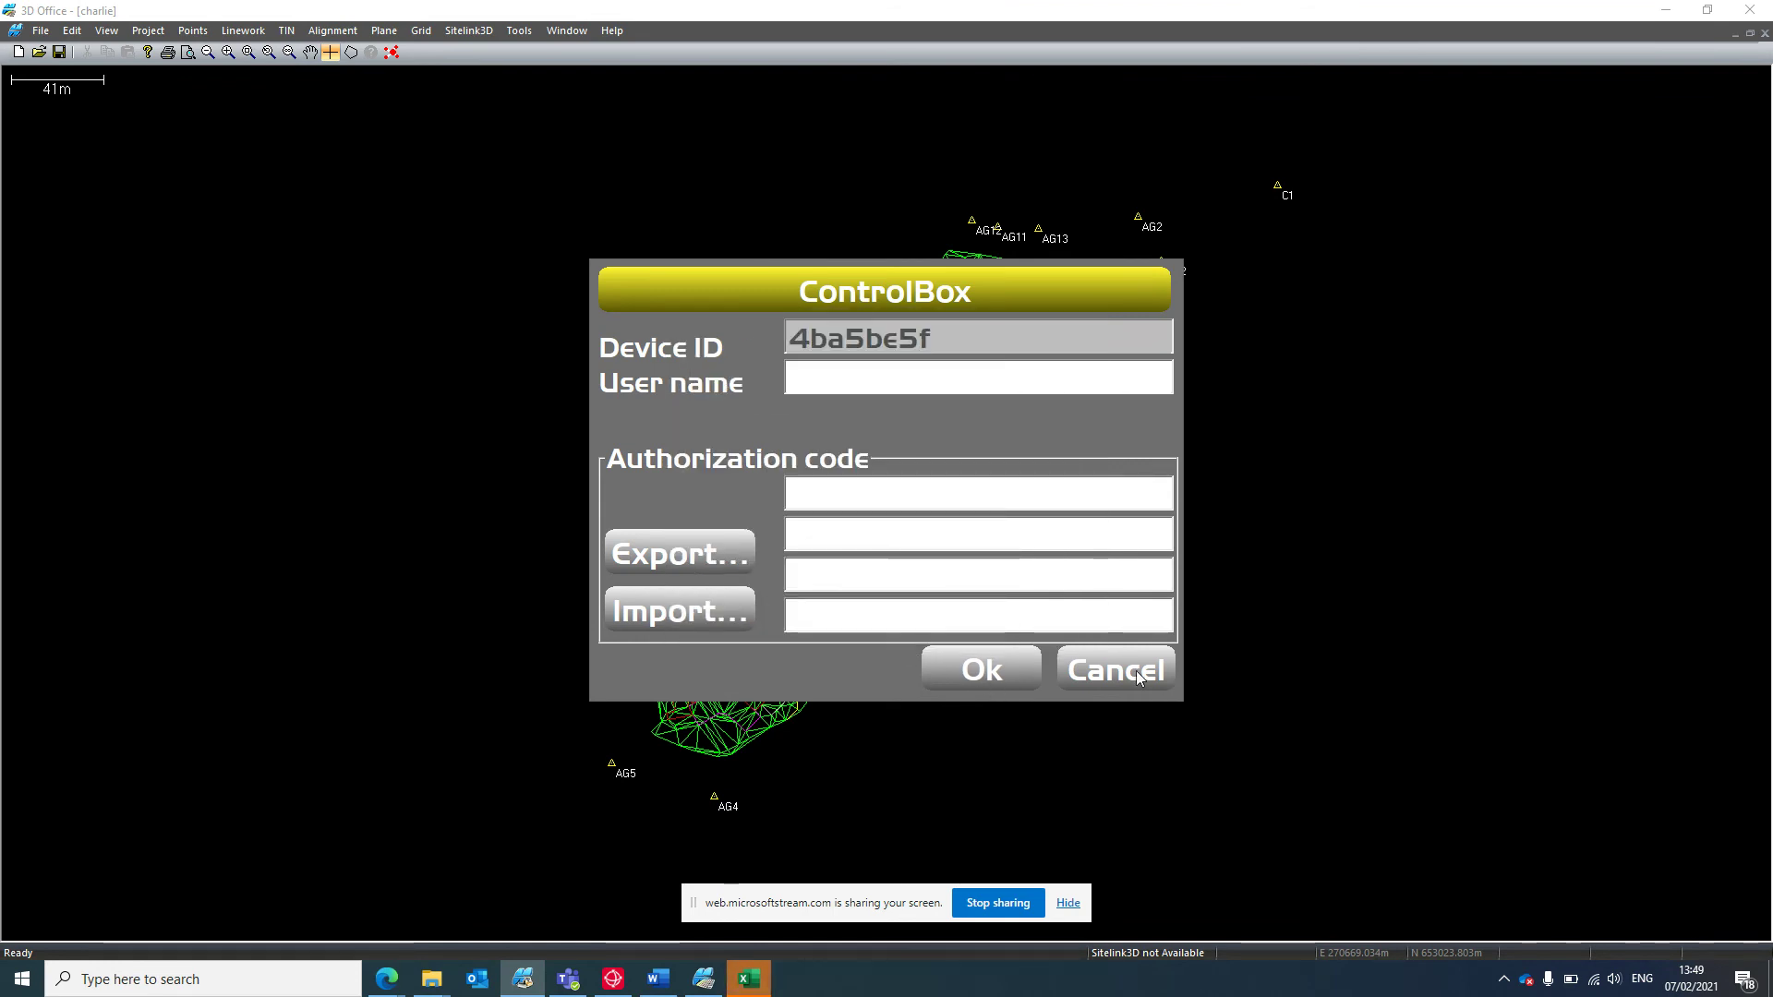
click(1136, 670)
click(774, 610)
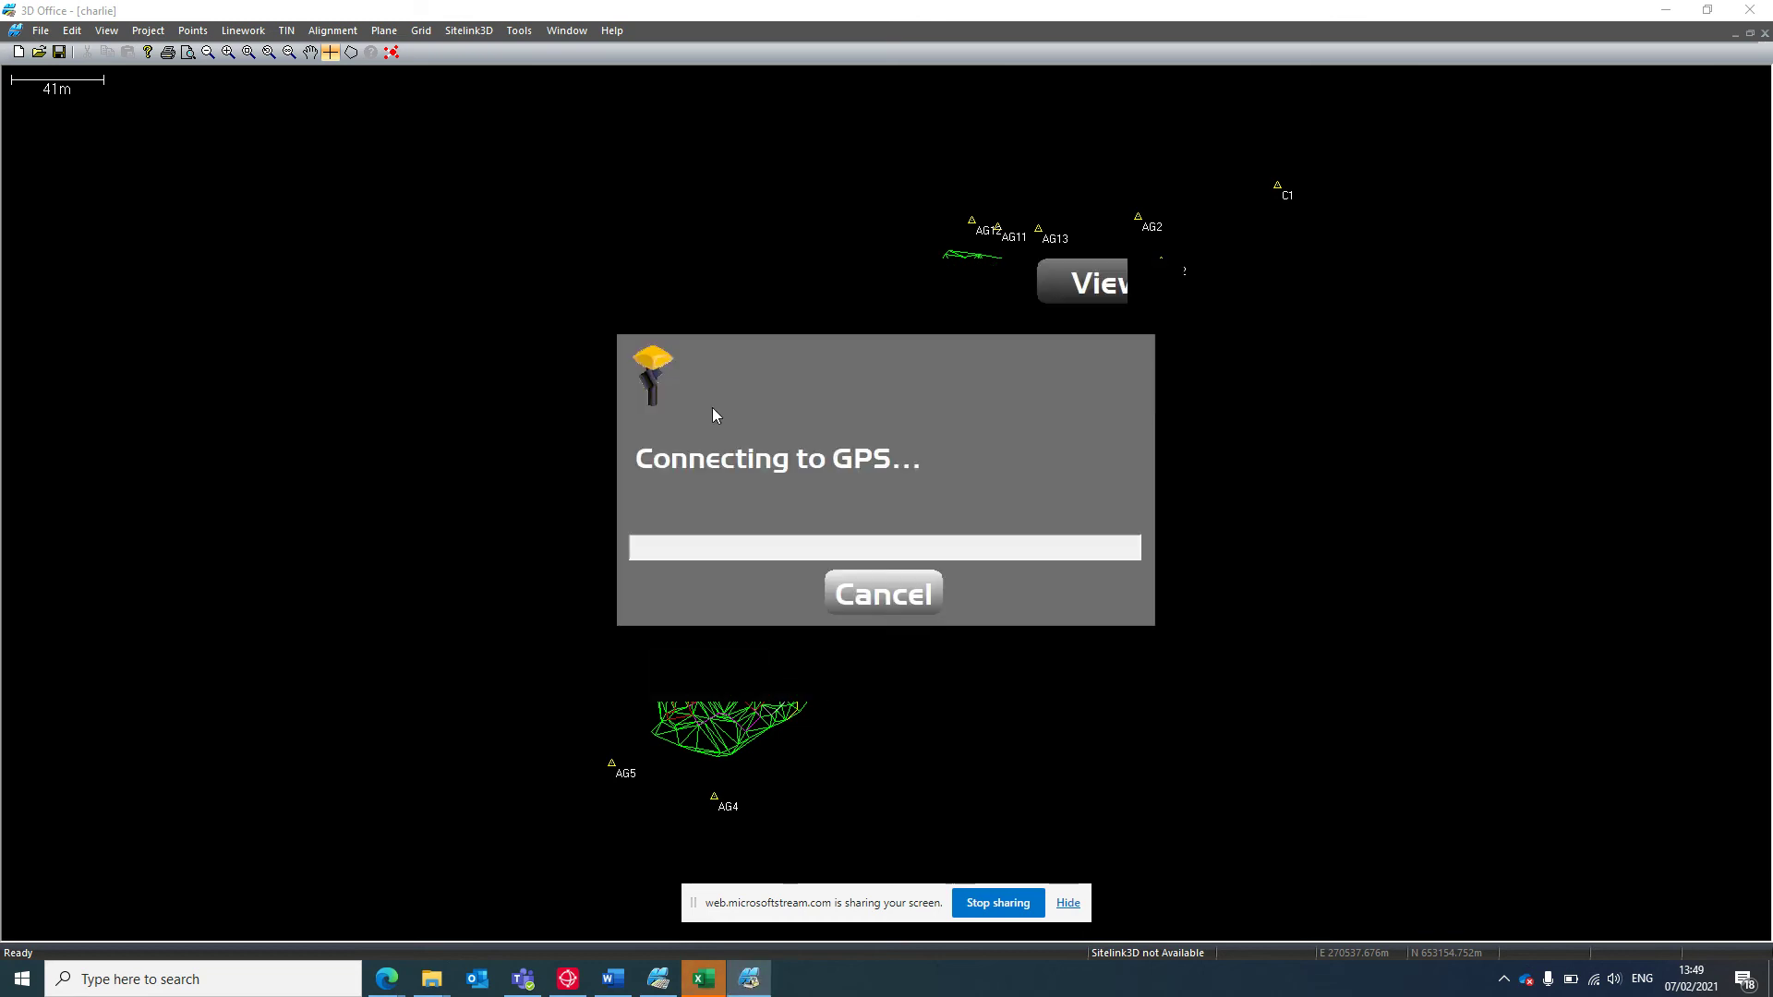
click(738, 621)
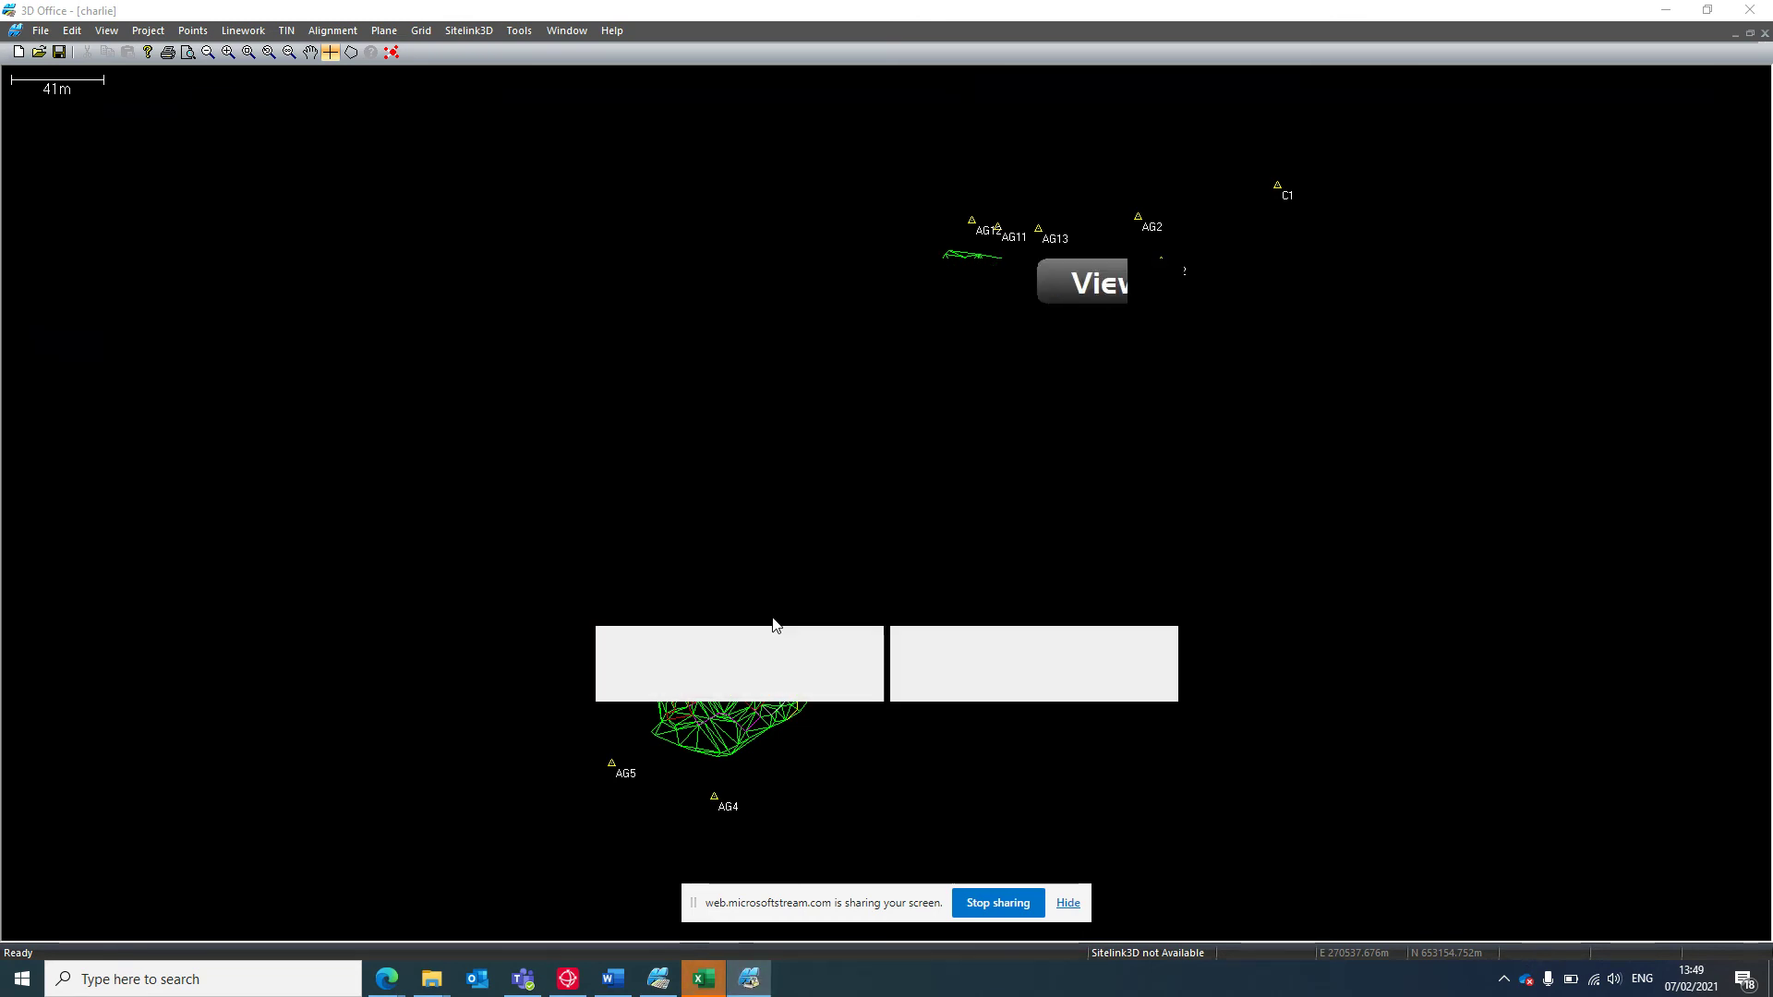
Zoom out to the whole site, open File > Projects, try Copy, then cancel back out.
click(1166, 402)
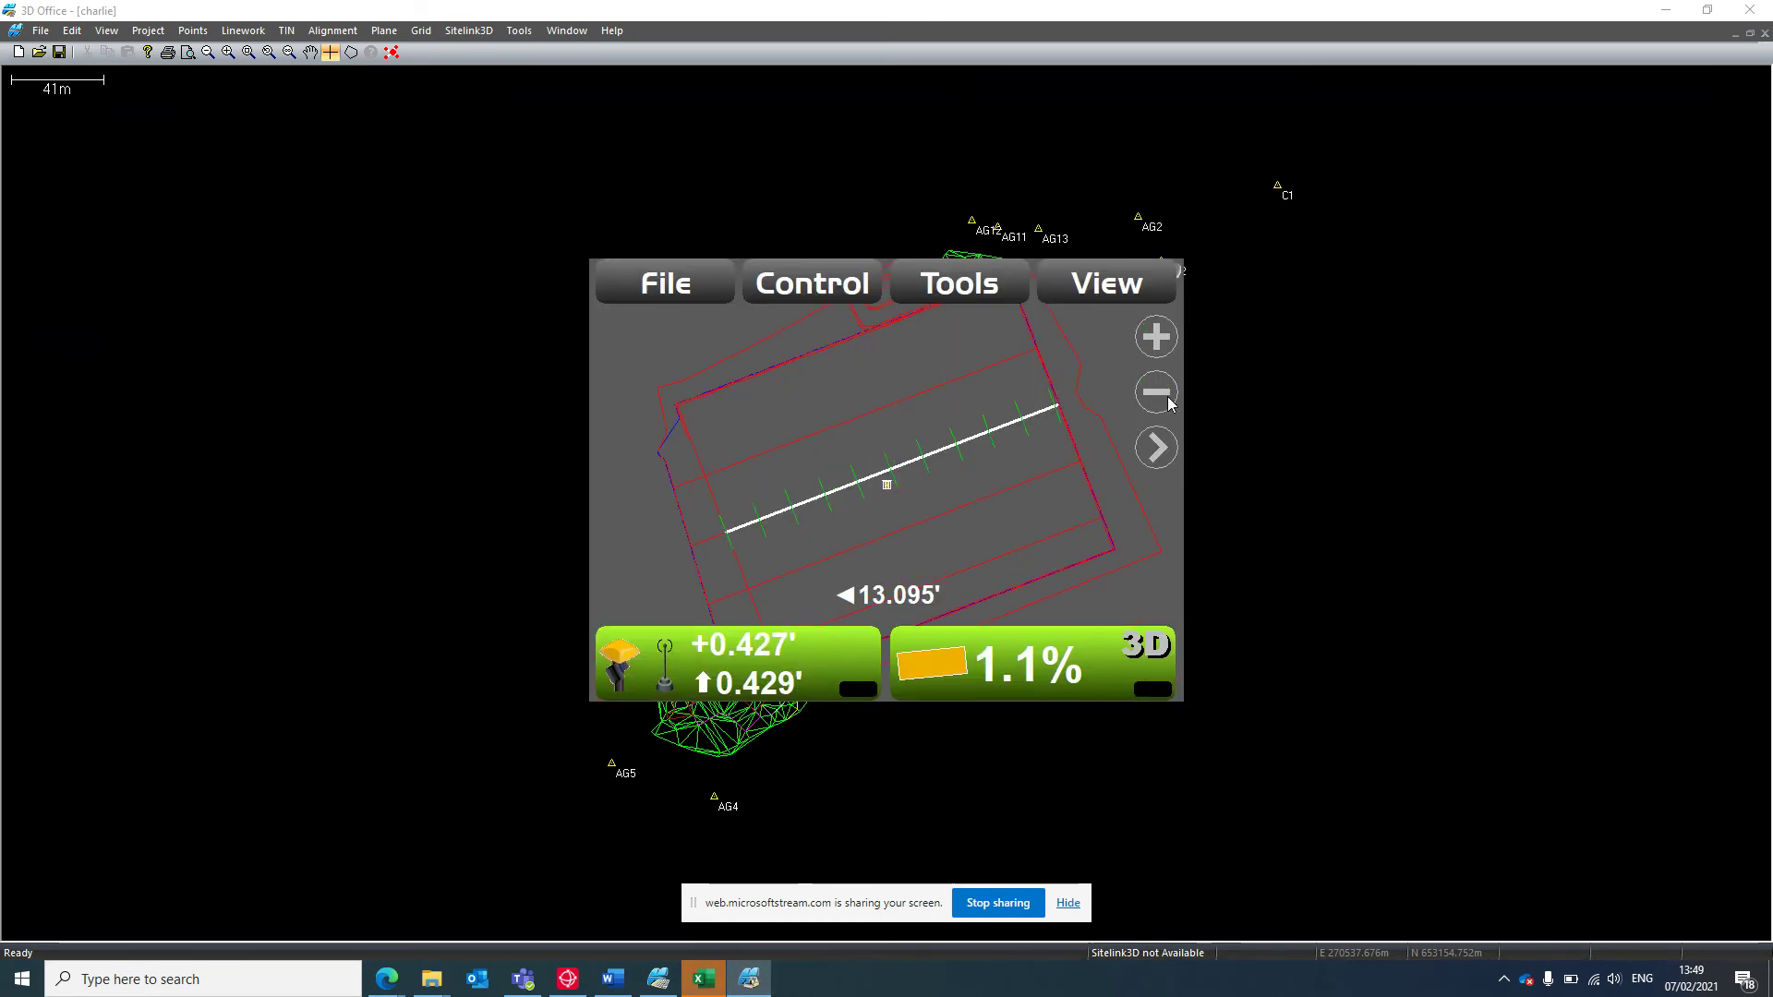
click(679, 297)
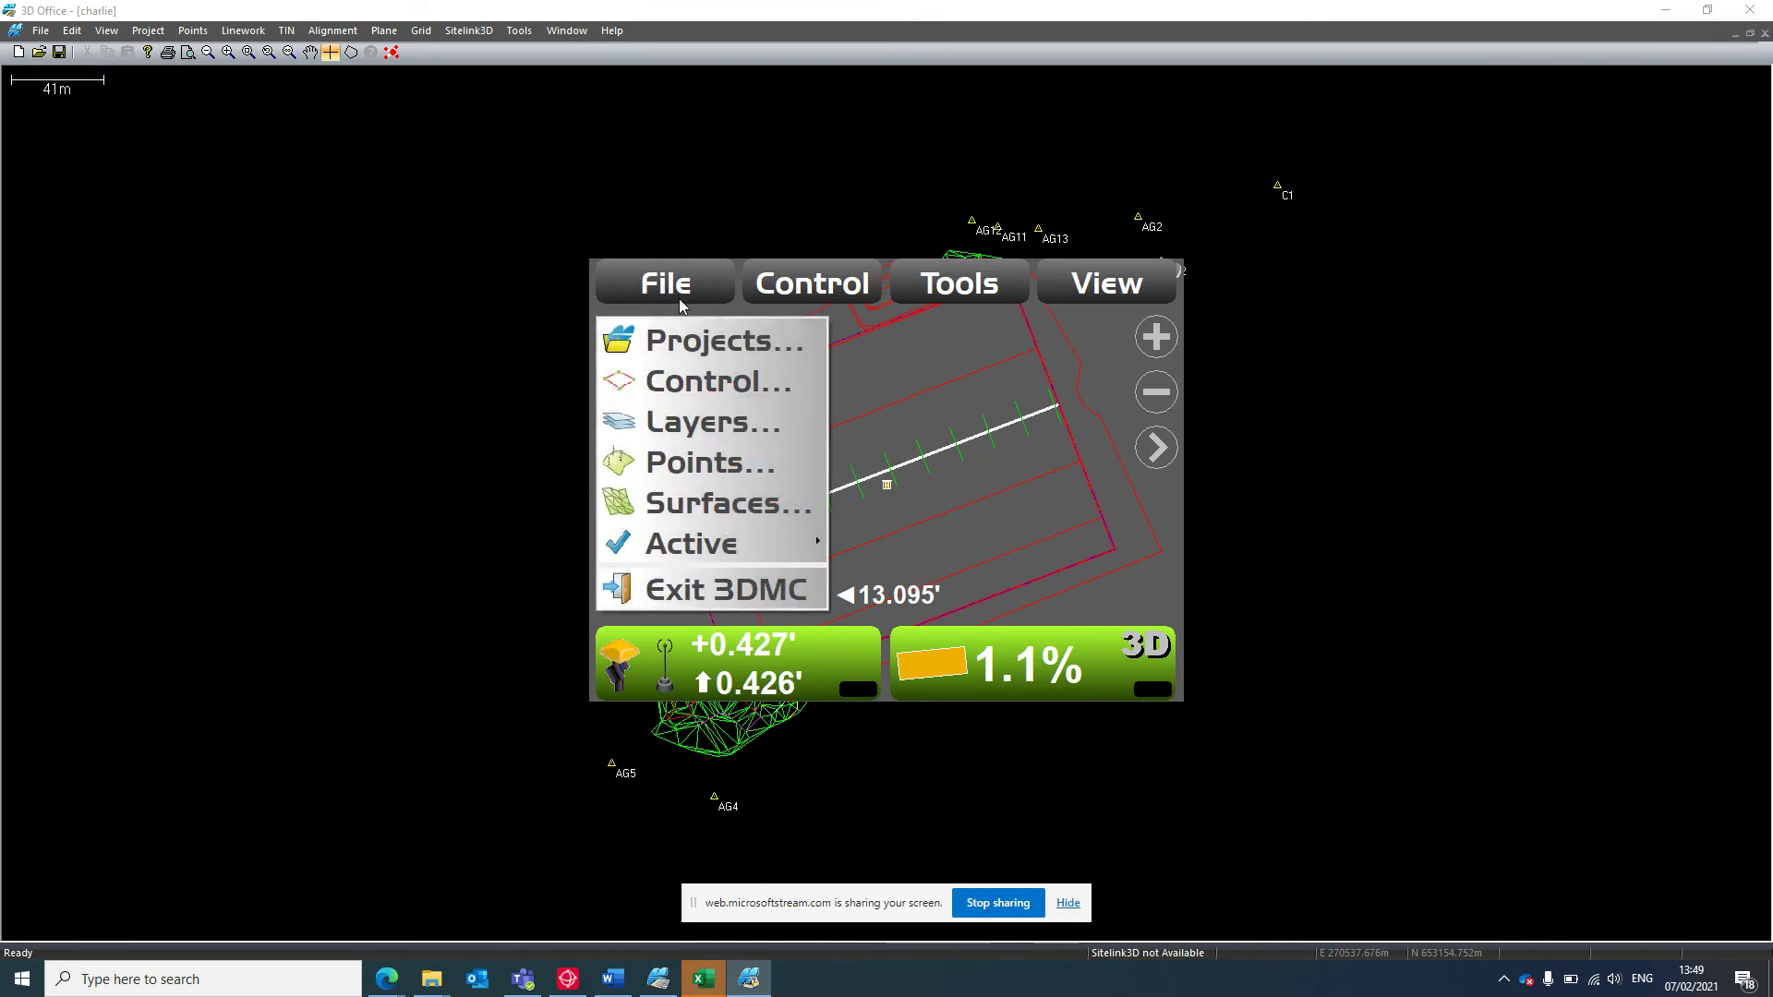
click(688, 358)
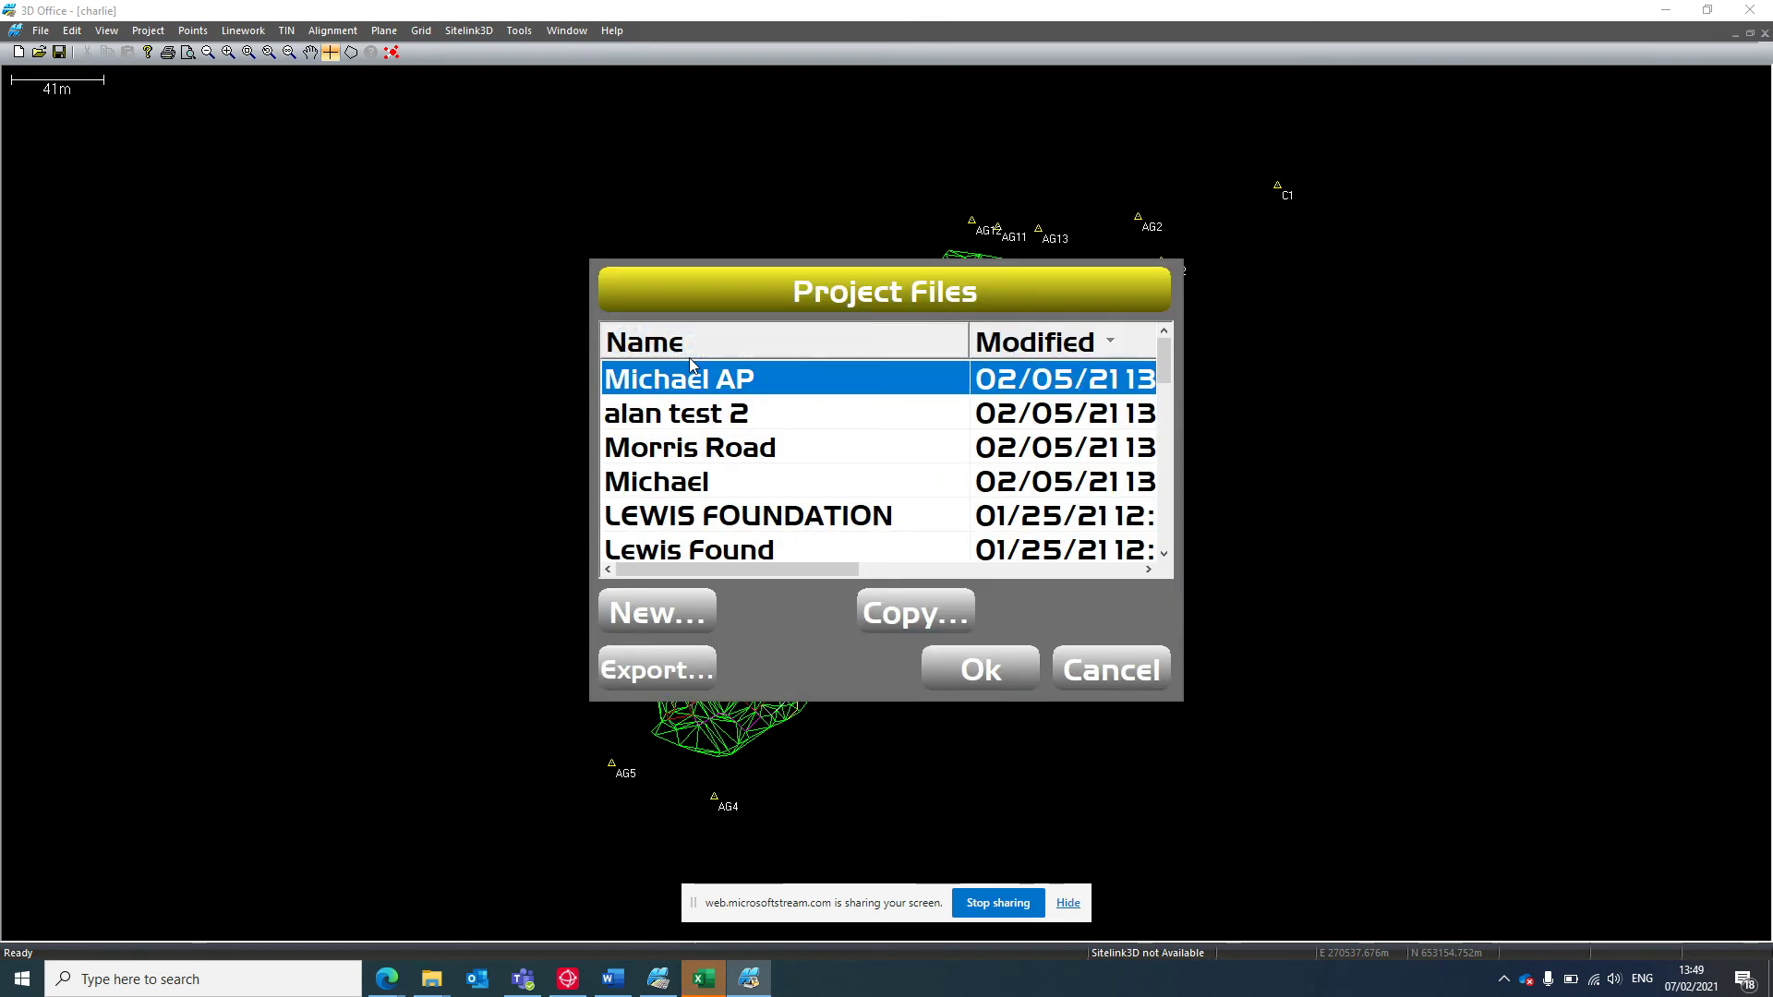
click(868, 615)
click(1002, 343)
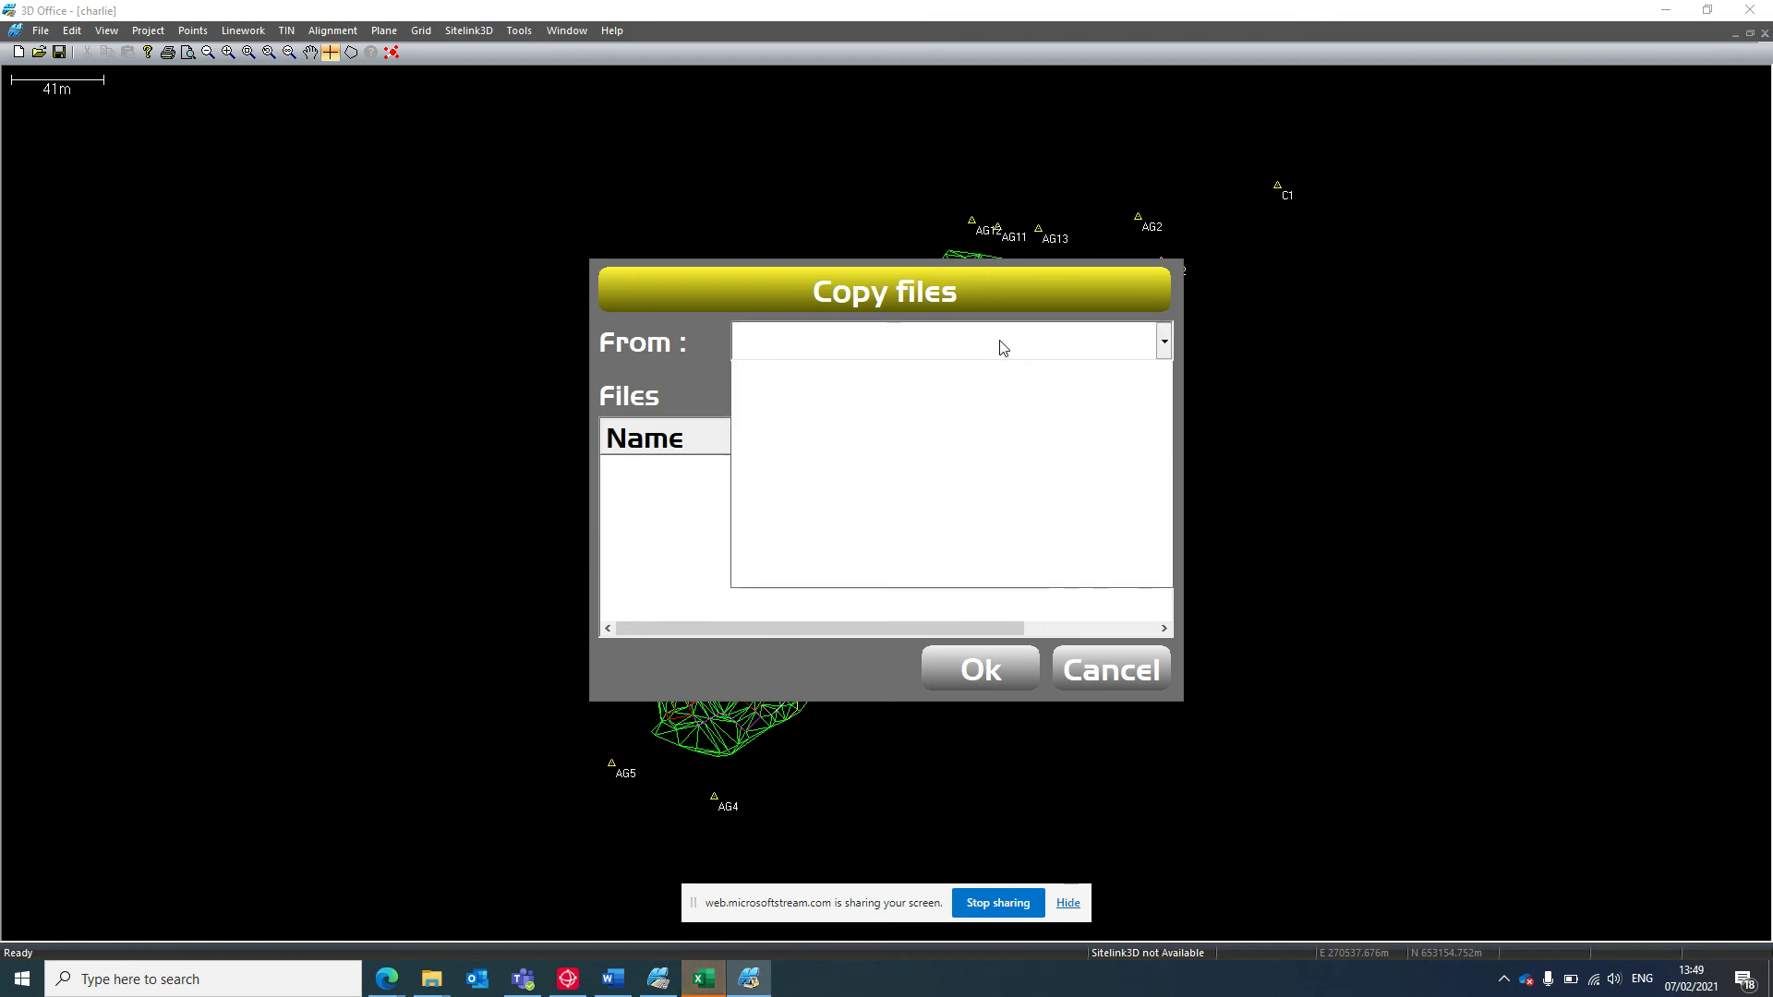
click(607, 508)
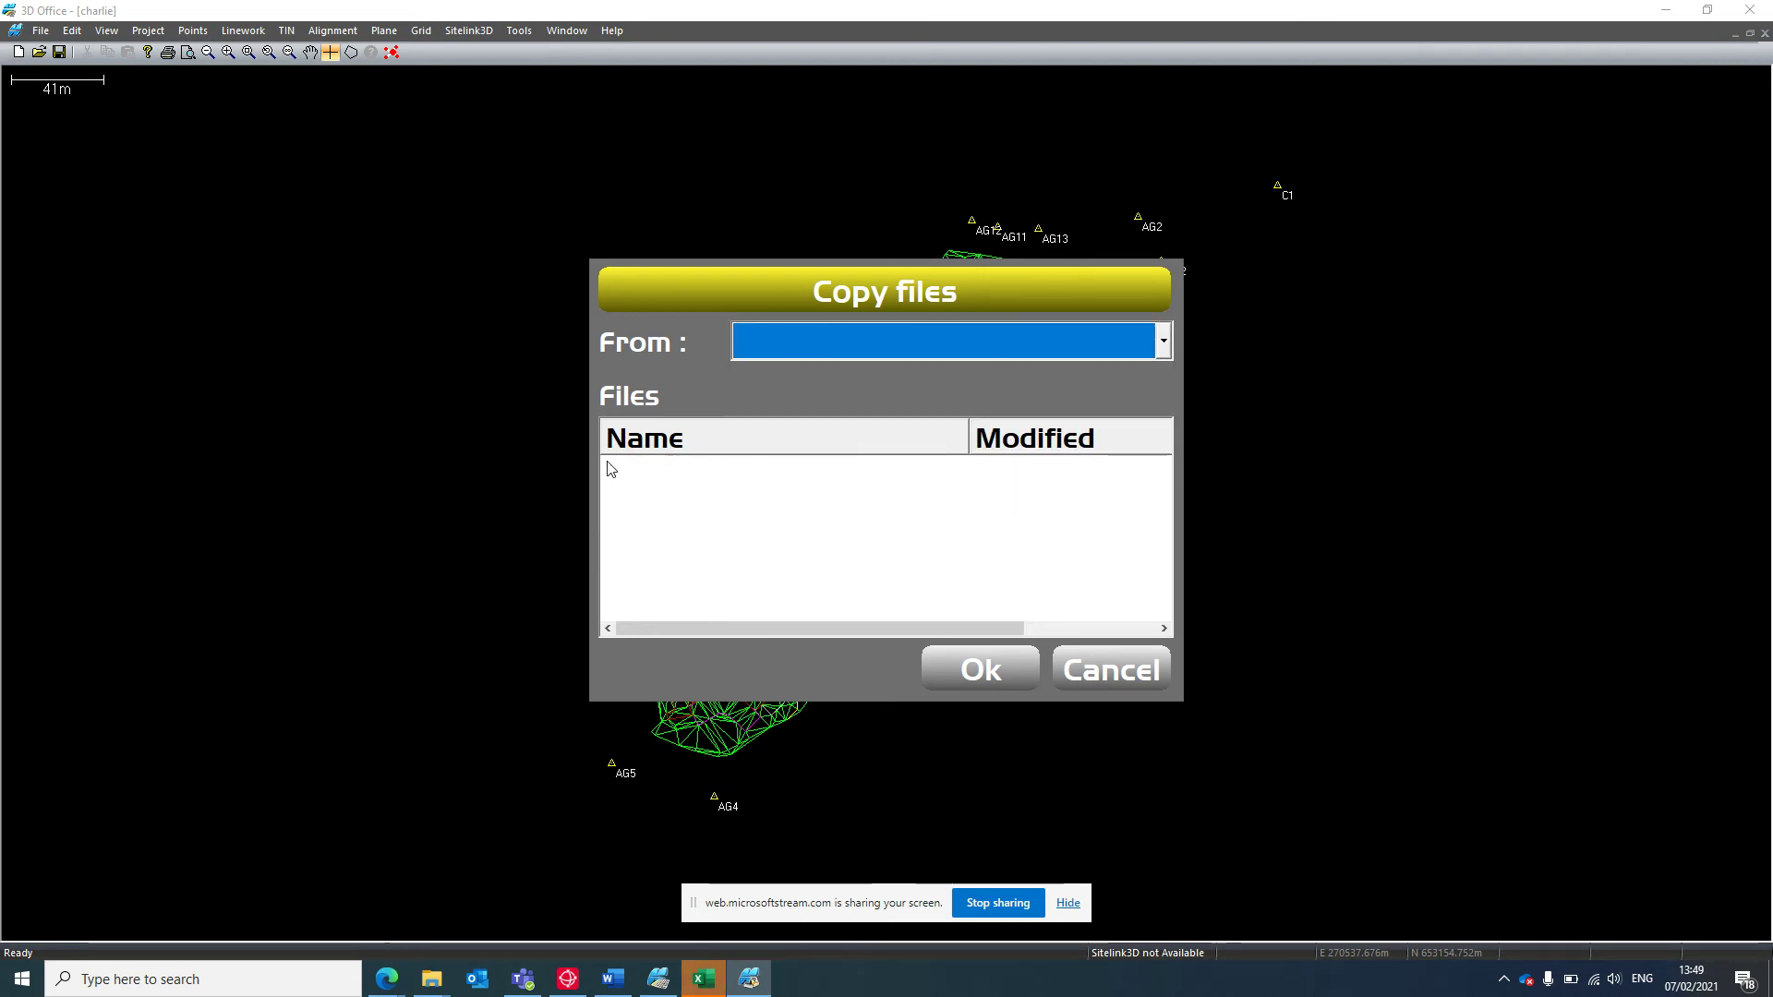
click(1108, 668)
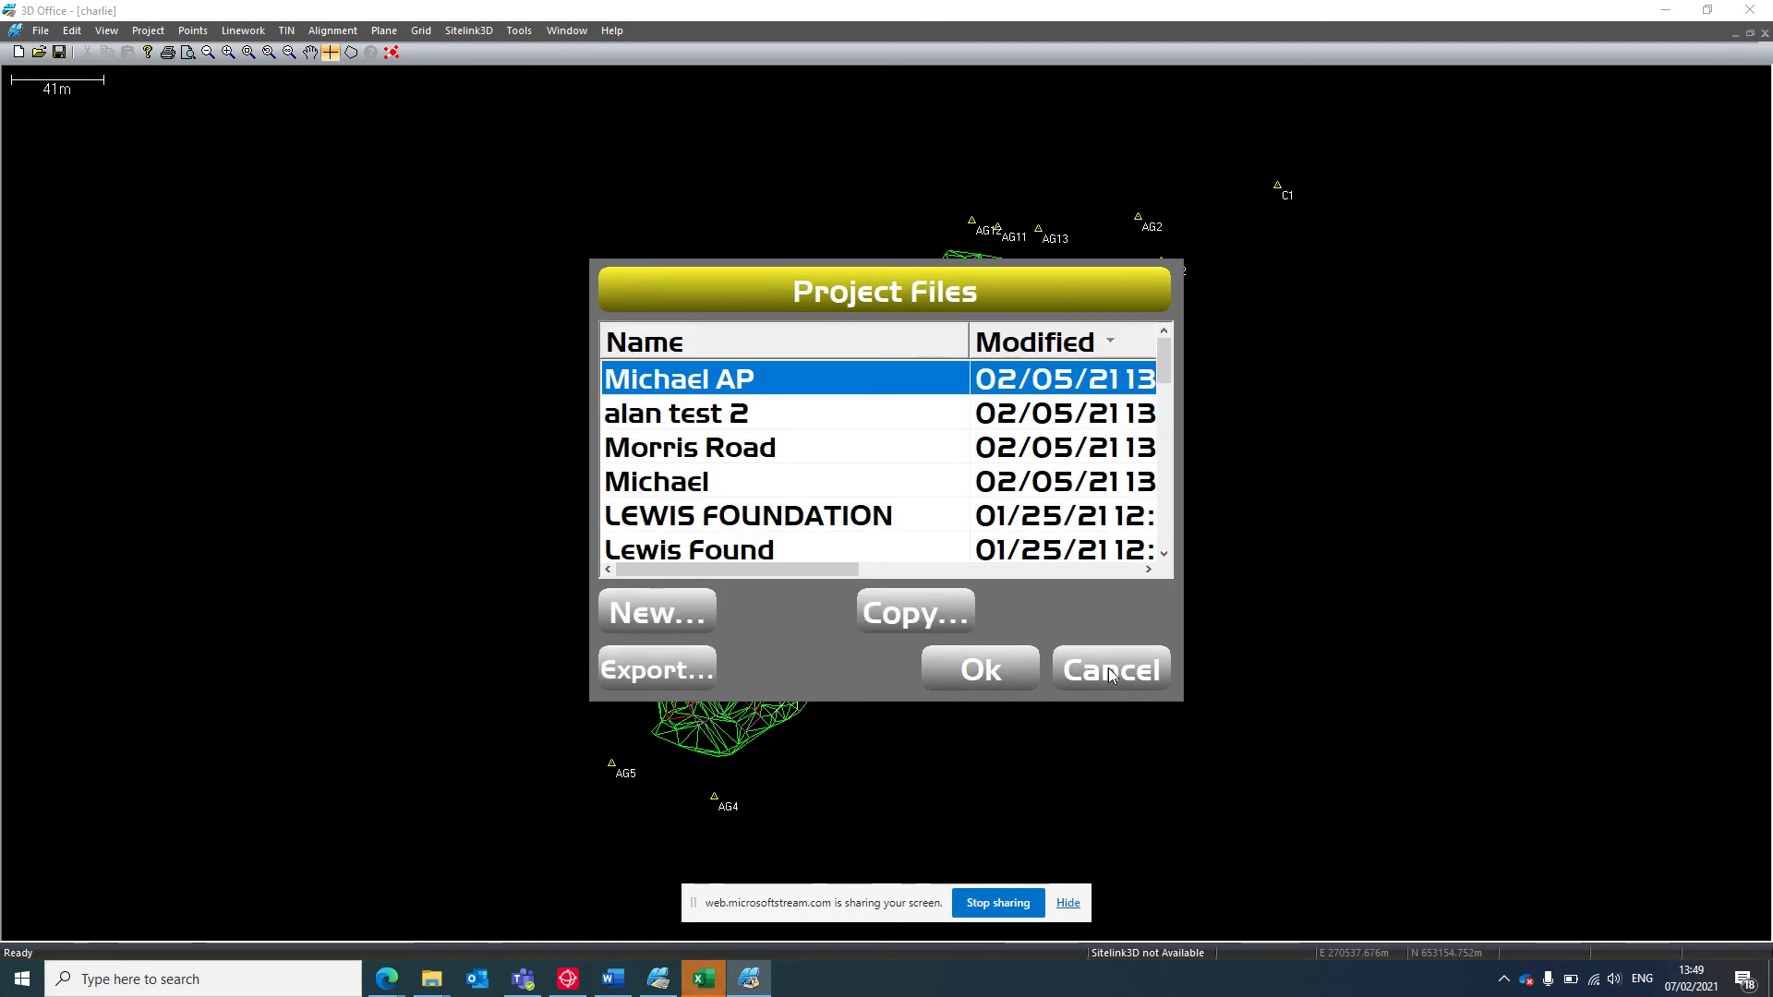
click(1108, 668)
Create and load a new simulator project 'hamilton' with Control pts preload unchecked.
click(683, 290)
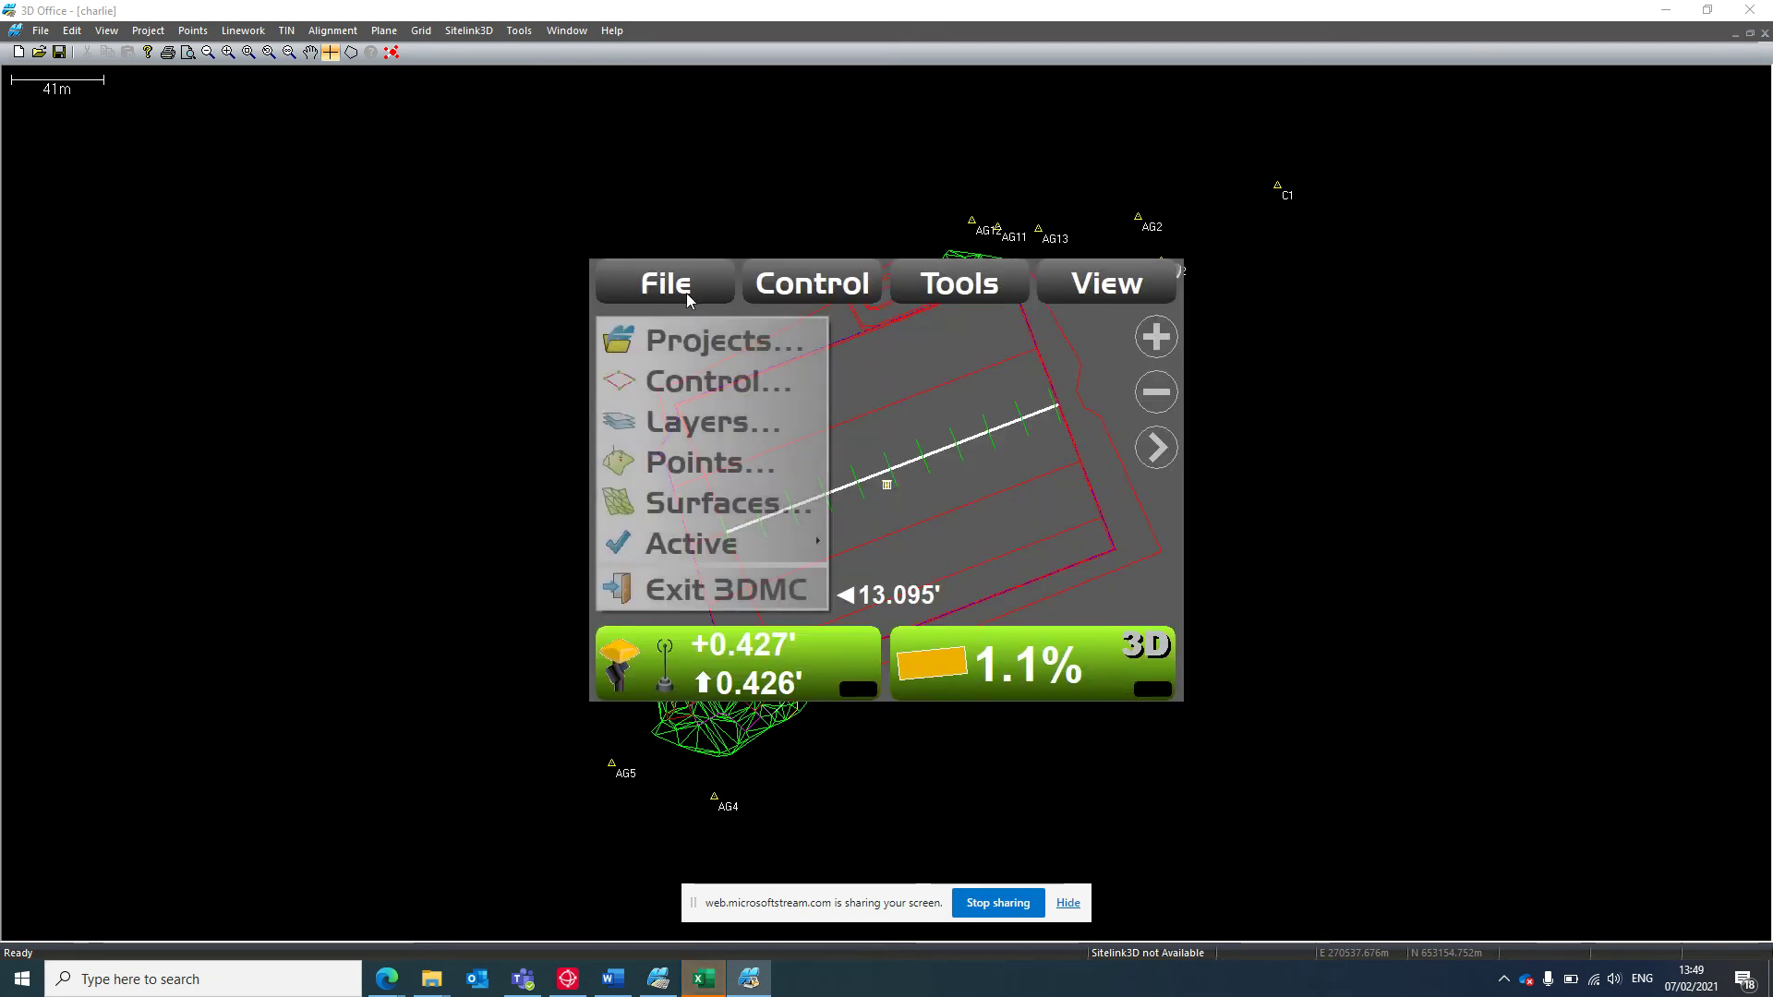
click(708, 353)
click(648, 613)
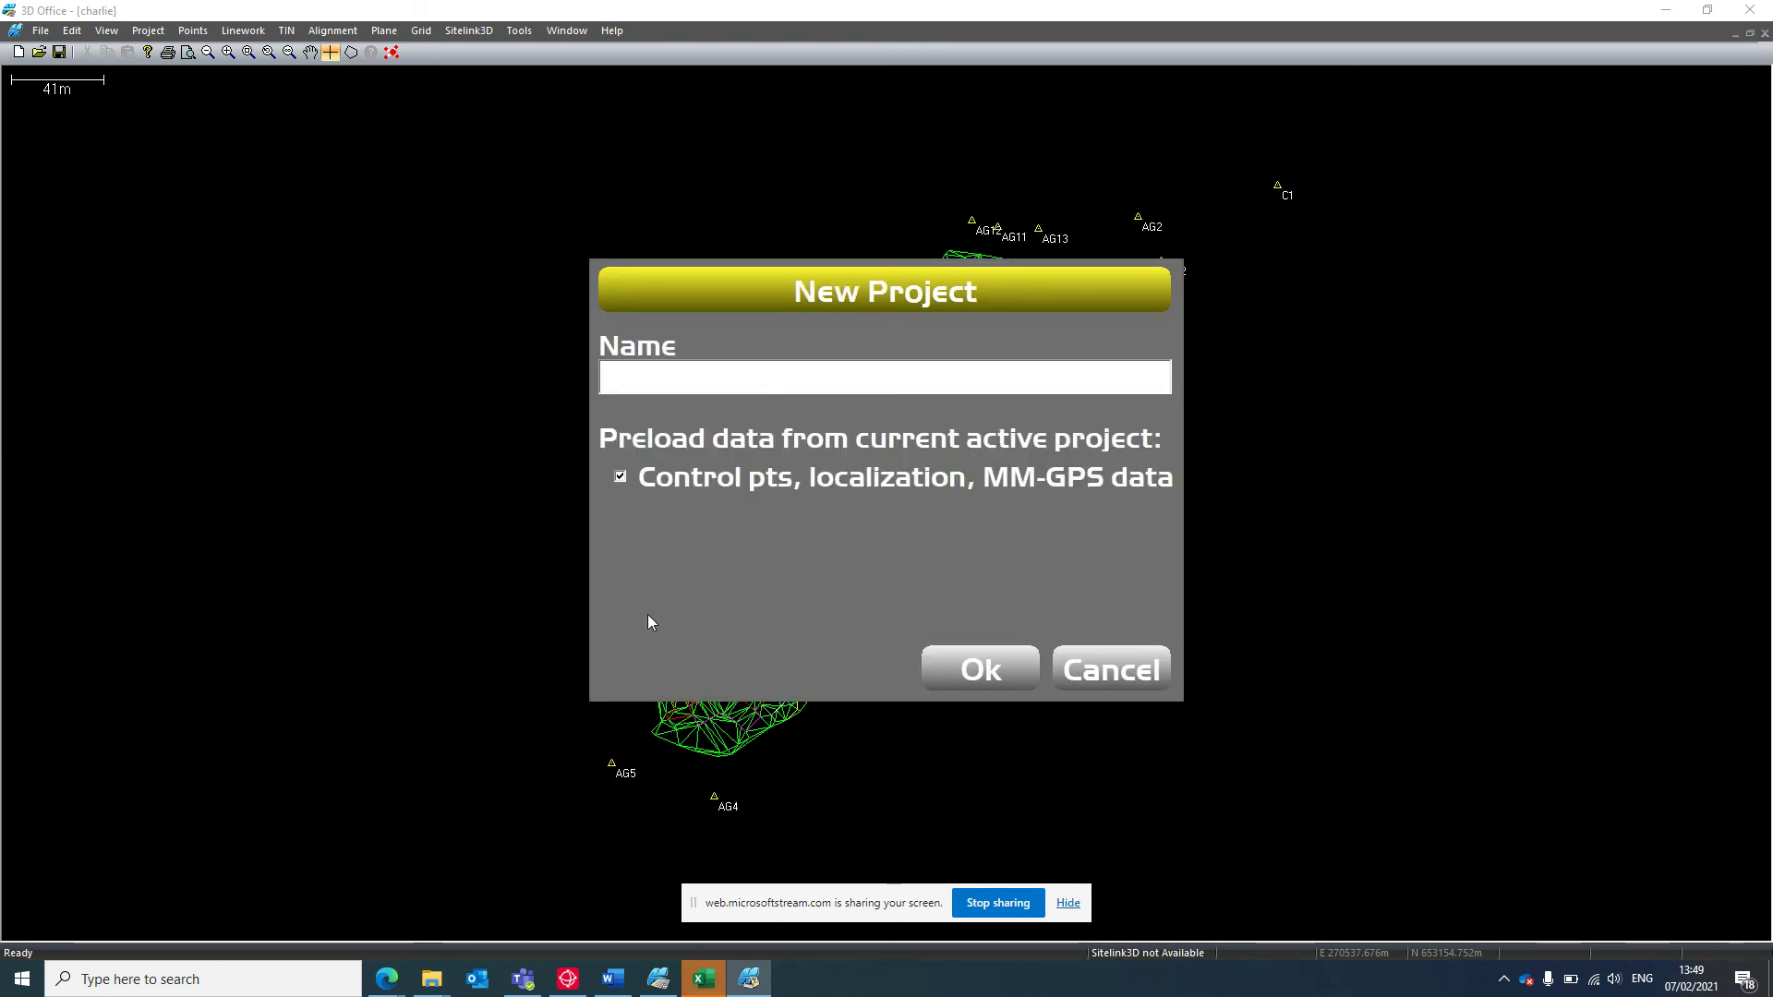
click(737, 379)
text(ham)
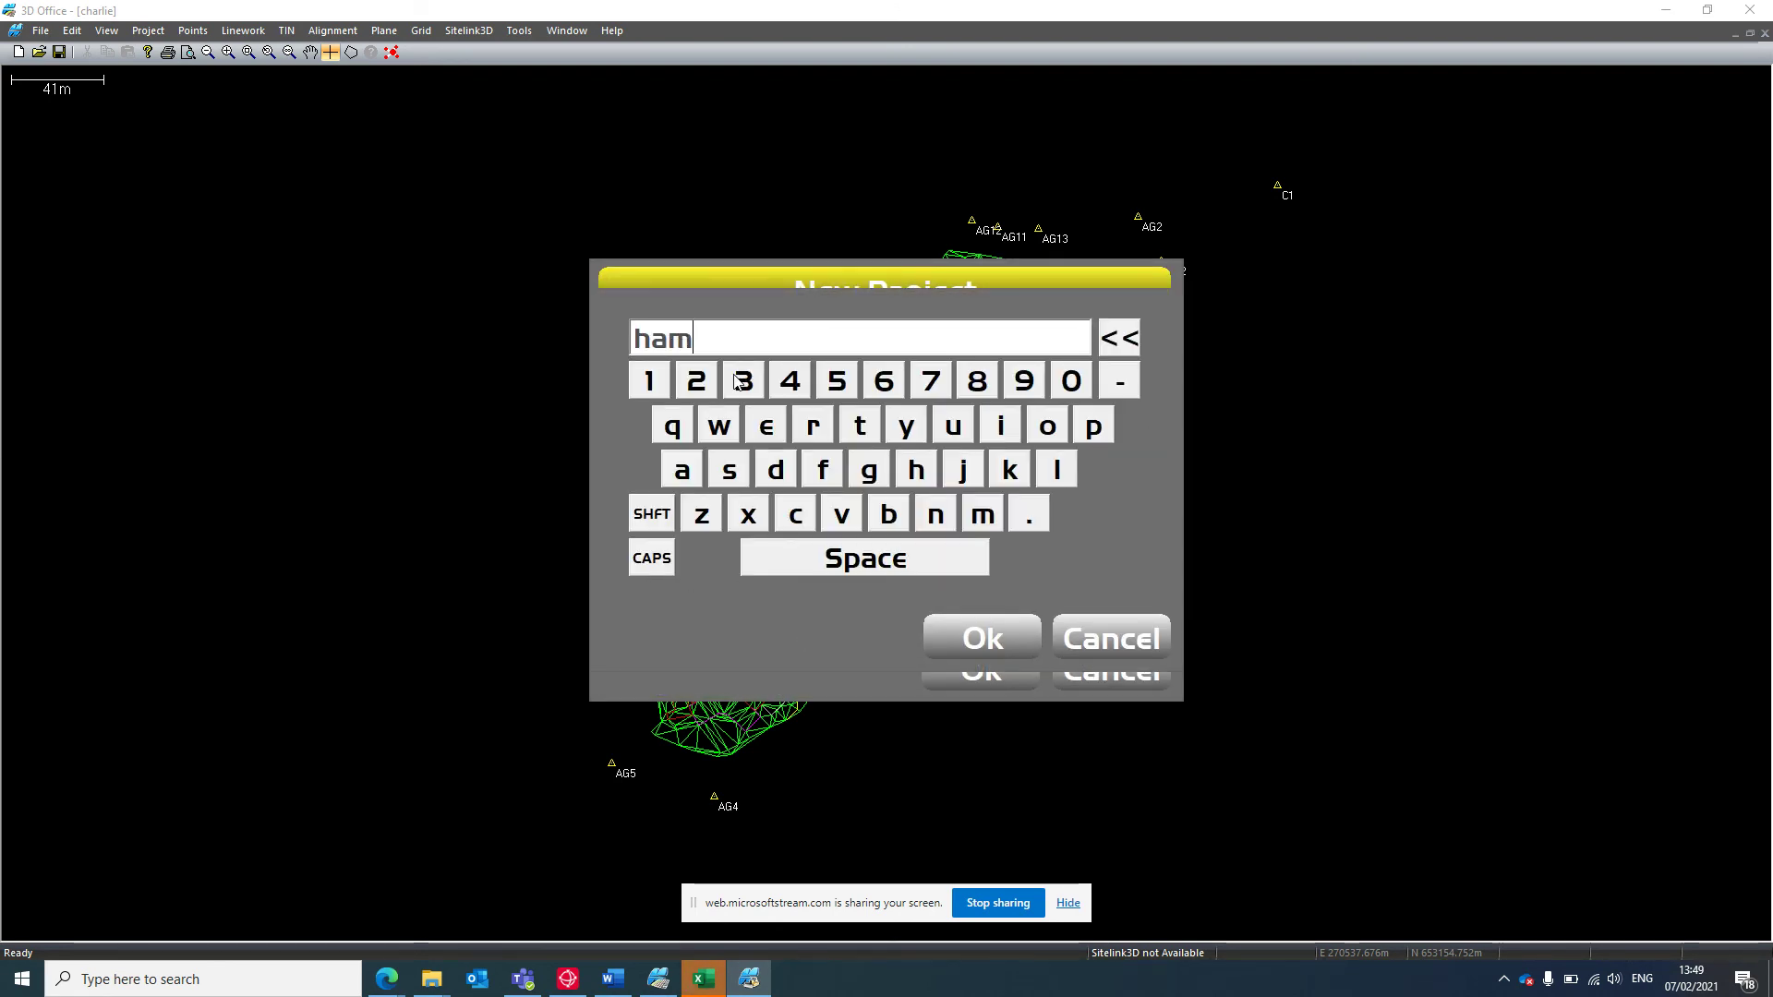
text(ilton)
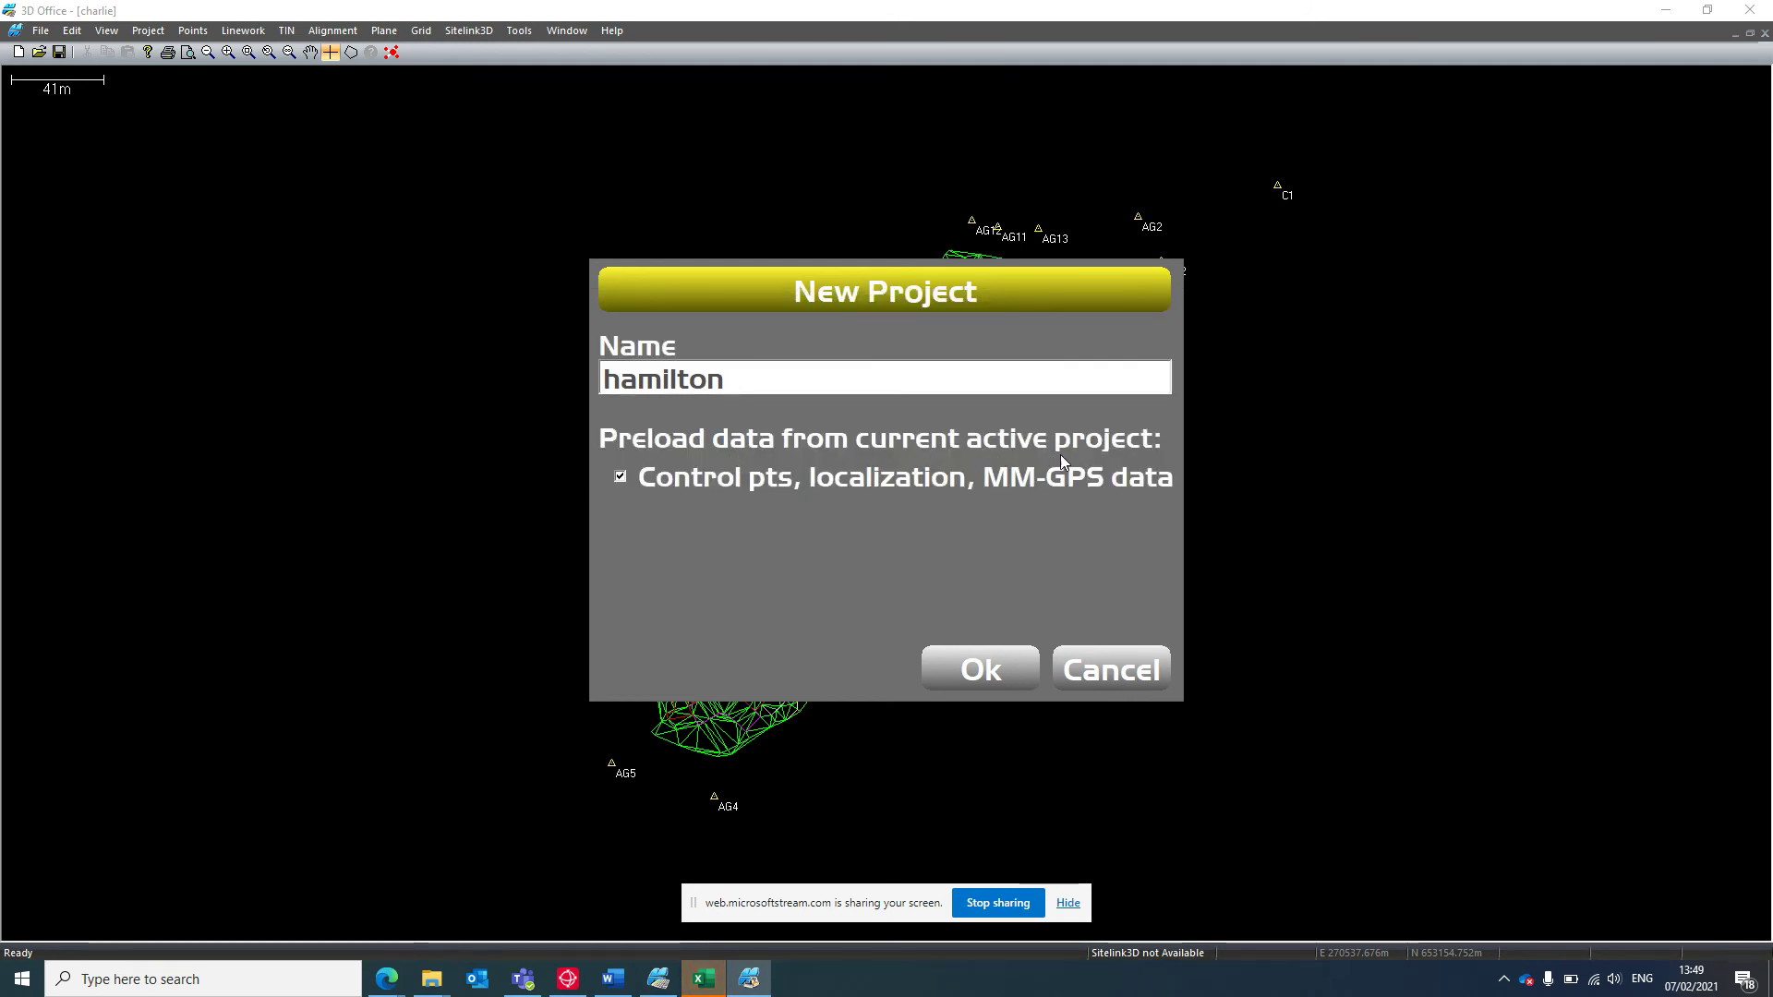
click(622, 476)
click(955, 655)
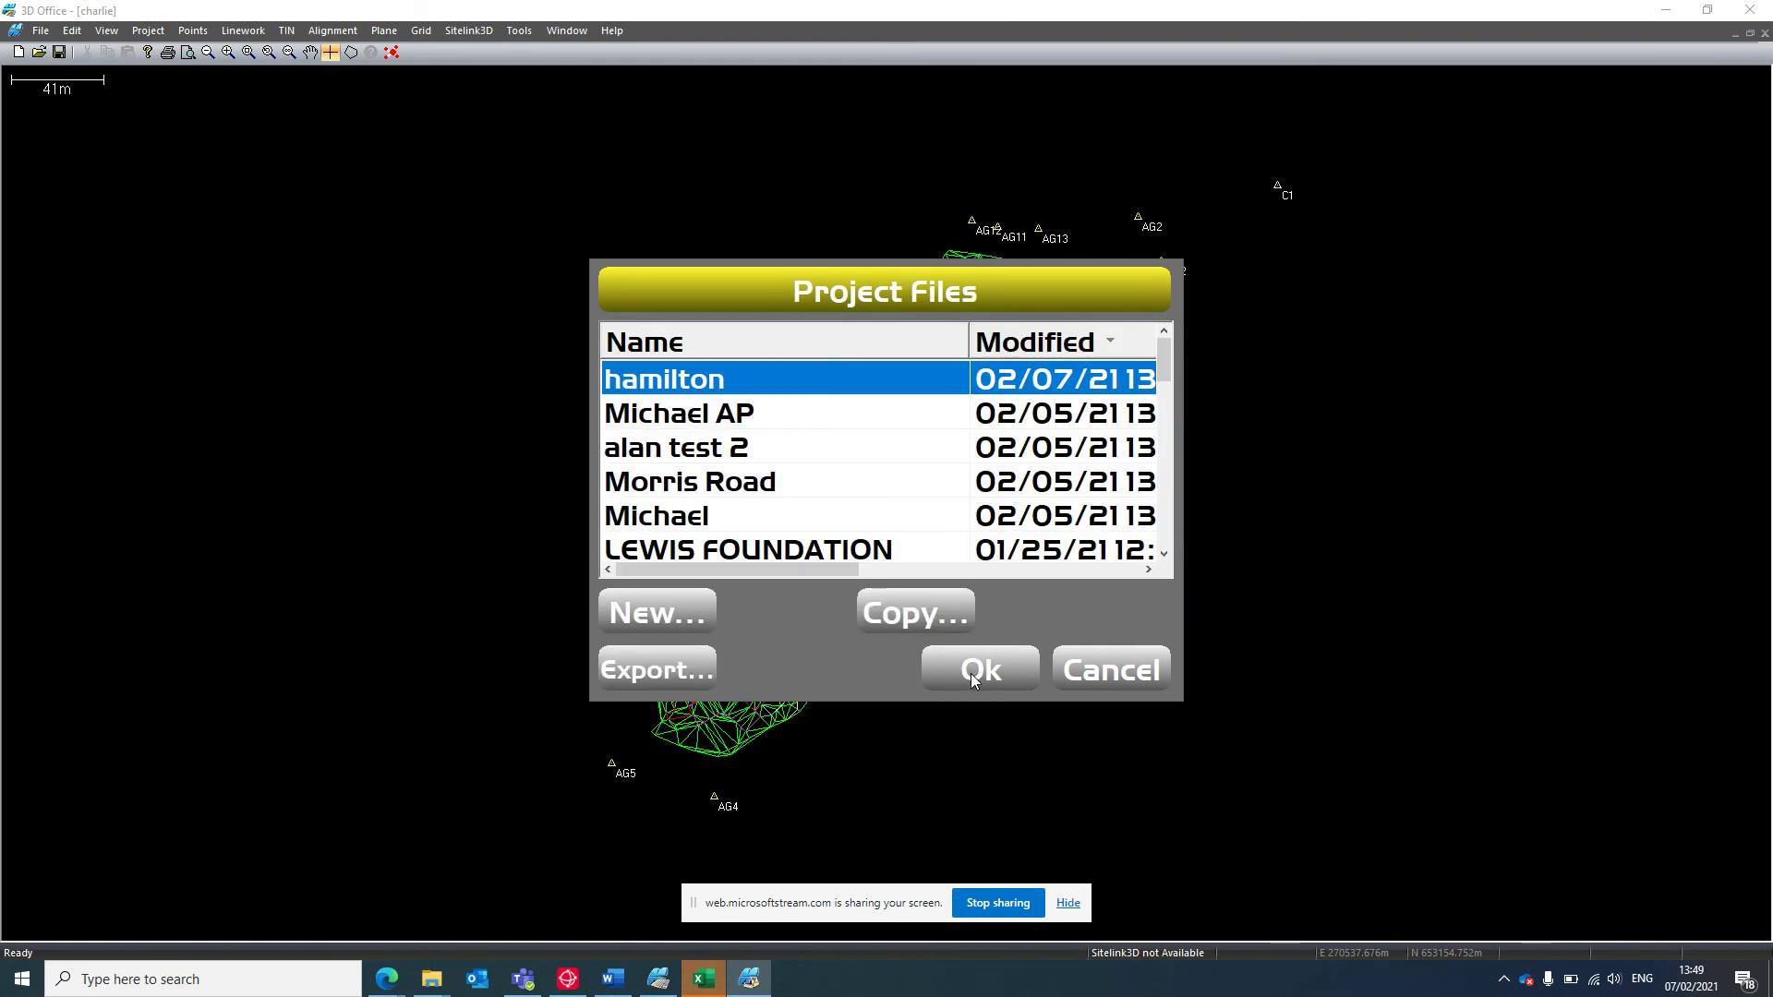
click(969, 672)
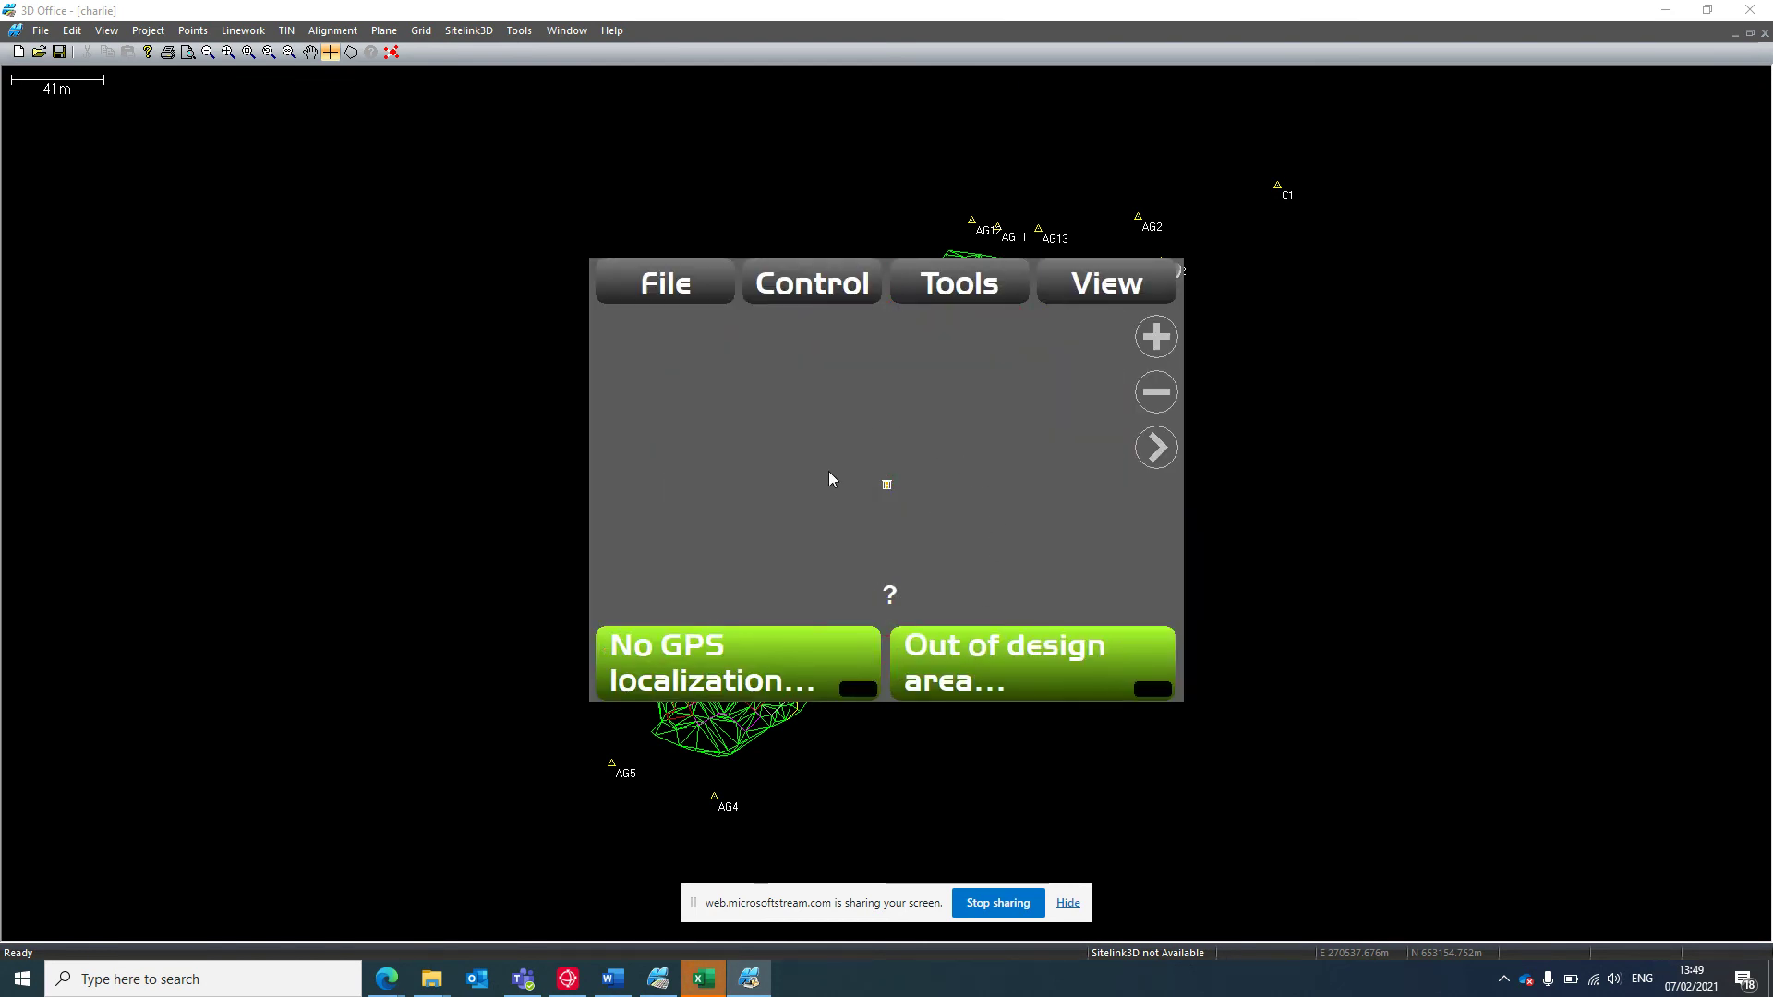
Set the project's Coord. system to Local coords only in the Control settings.
click(679, 291)
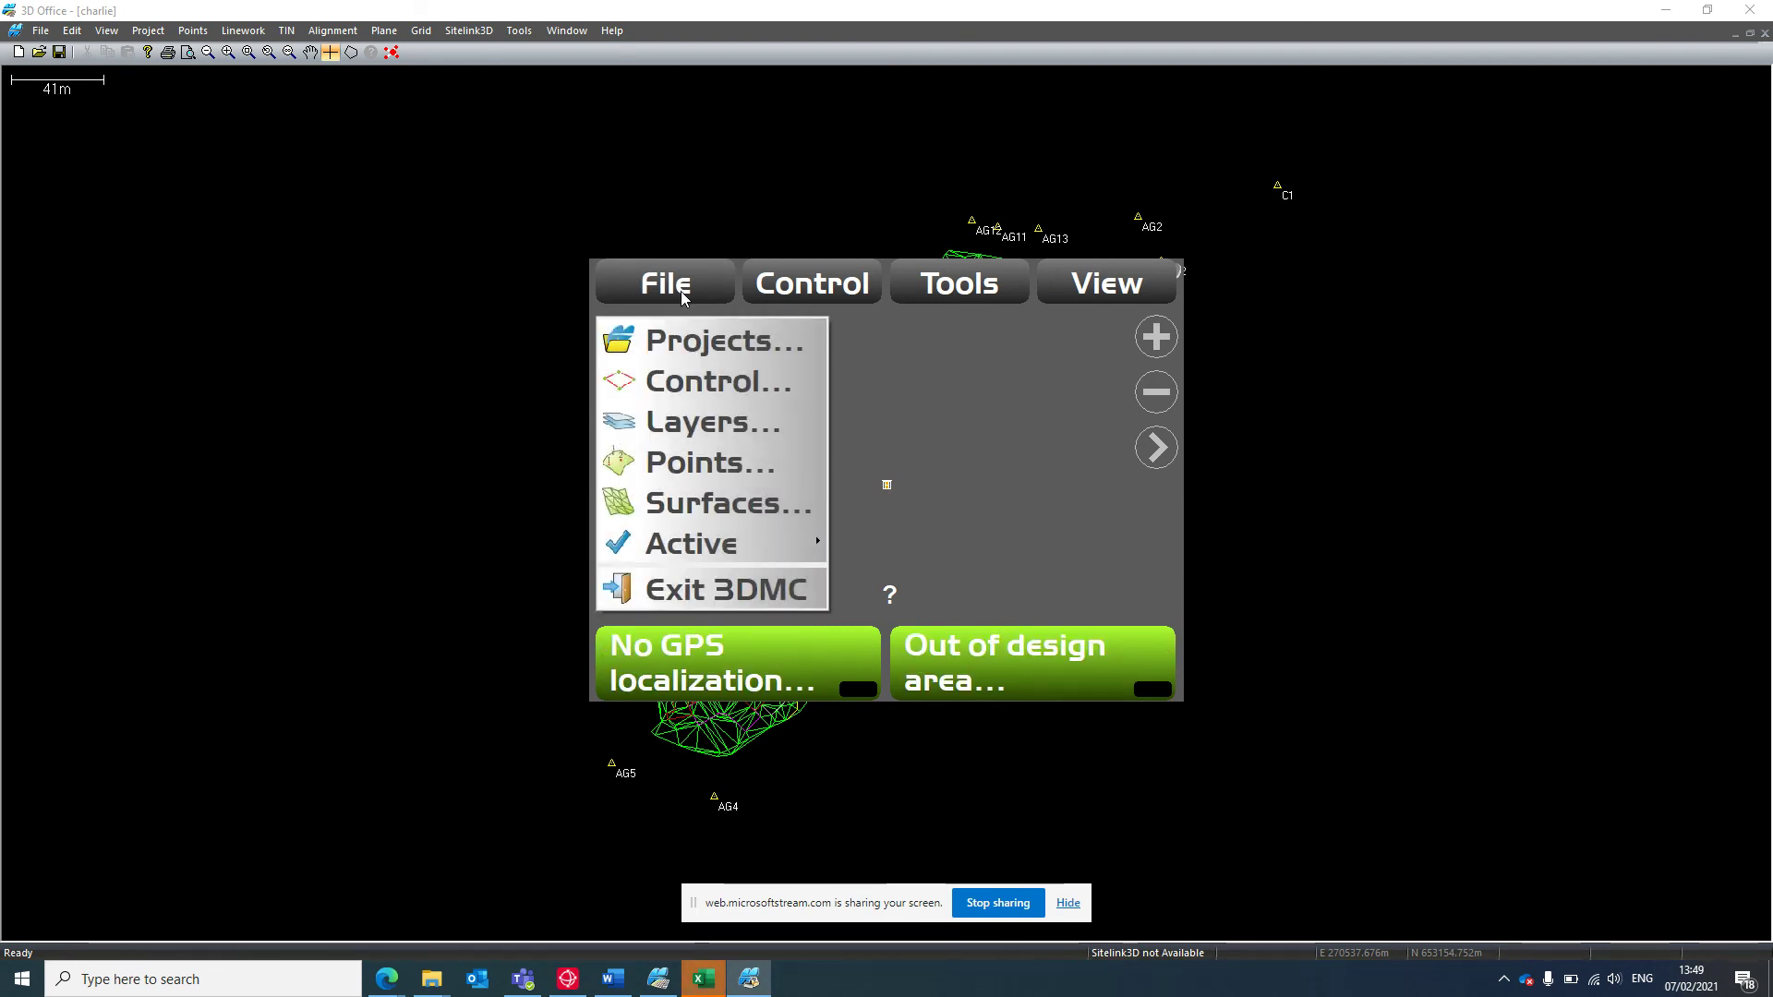
click(734, 386)
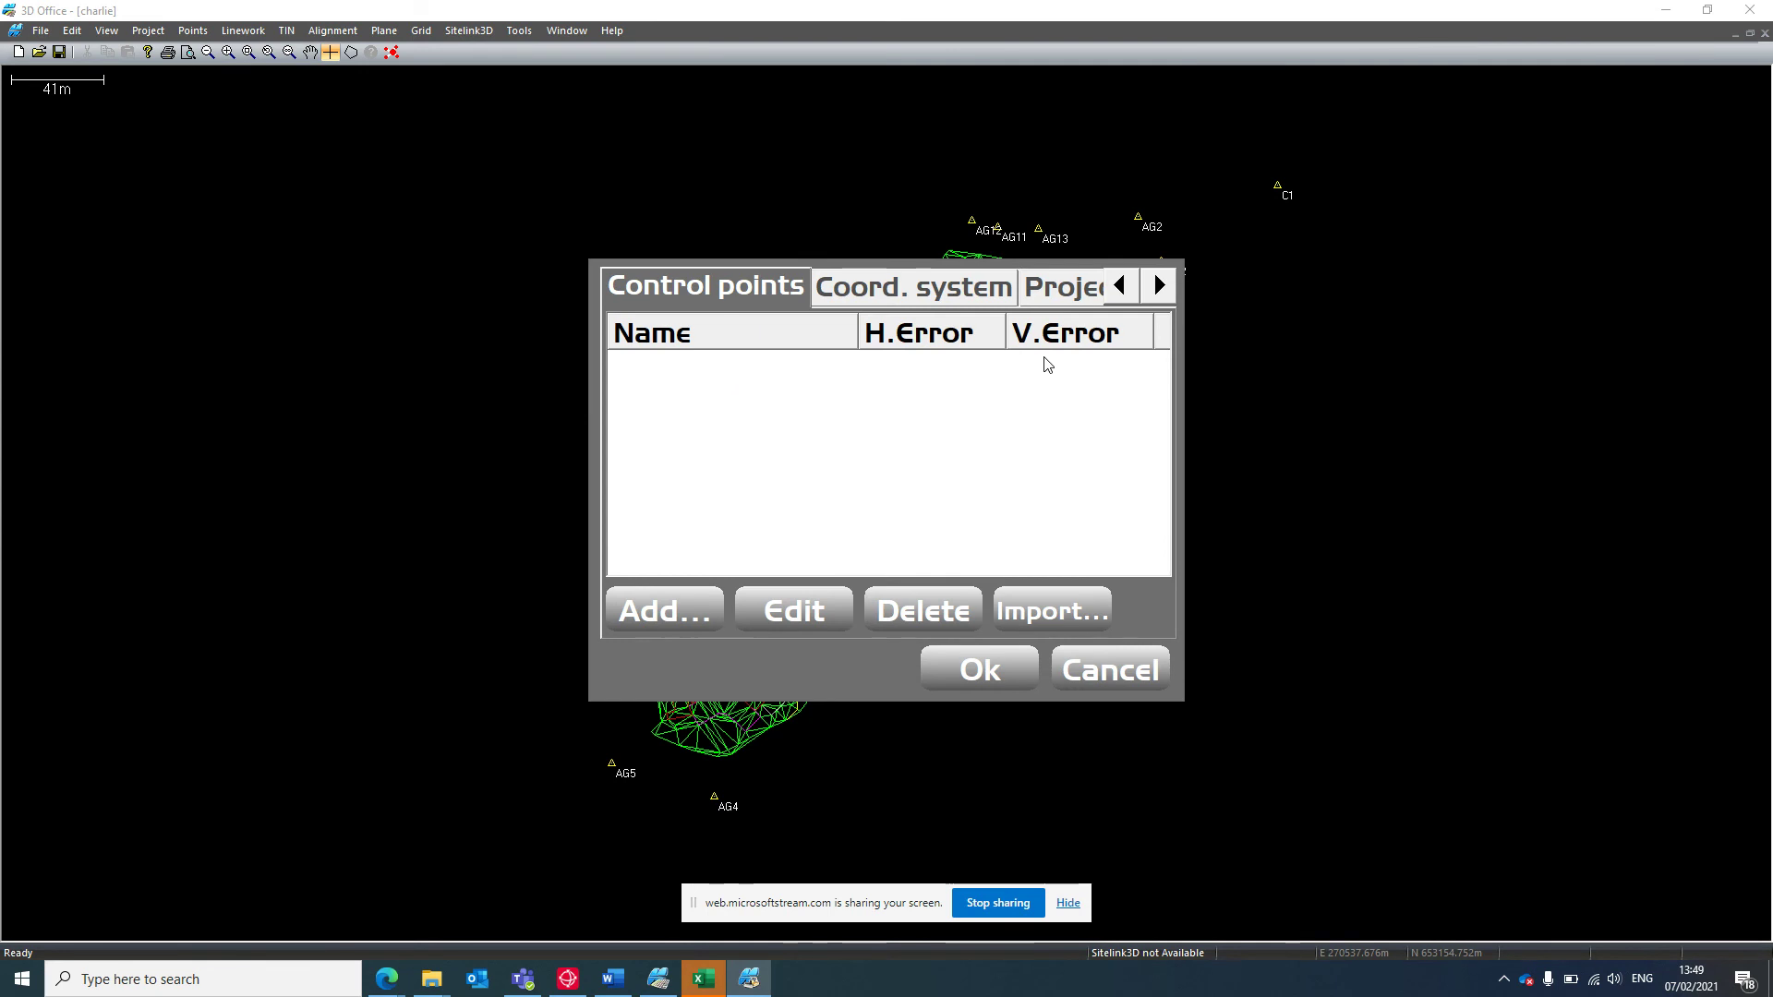
click(1036, 302)
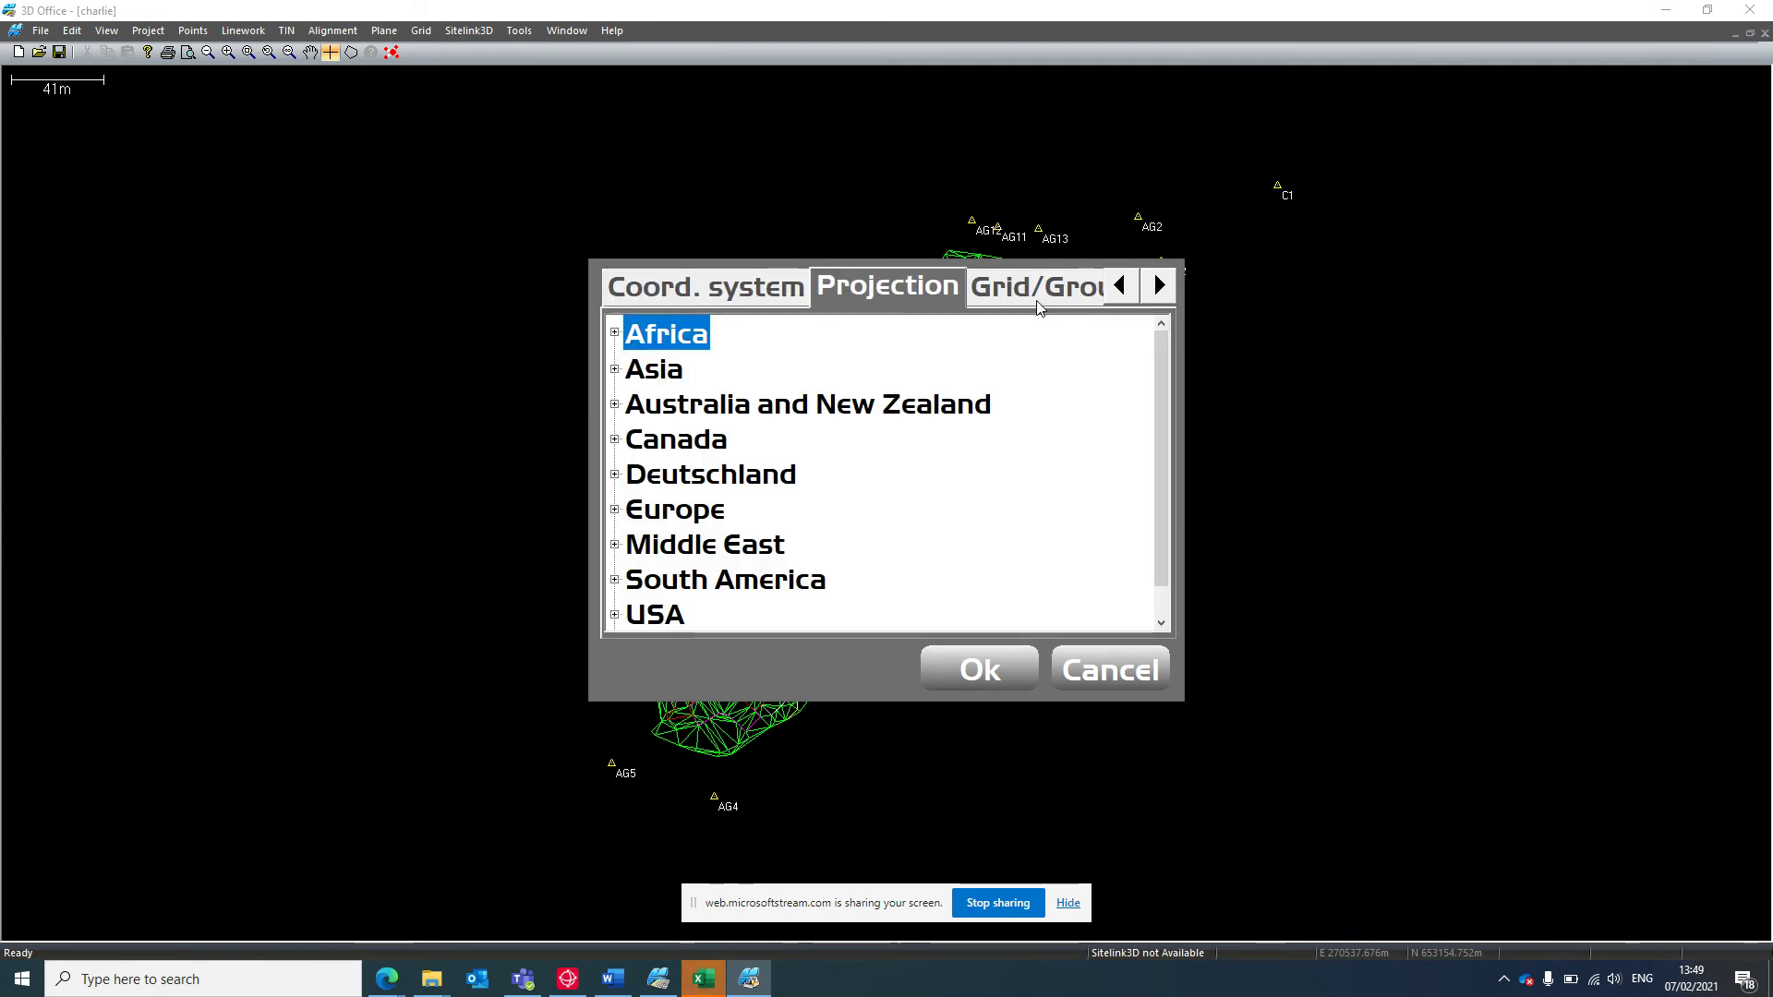
click(757, 287)
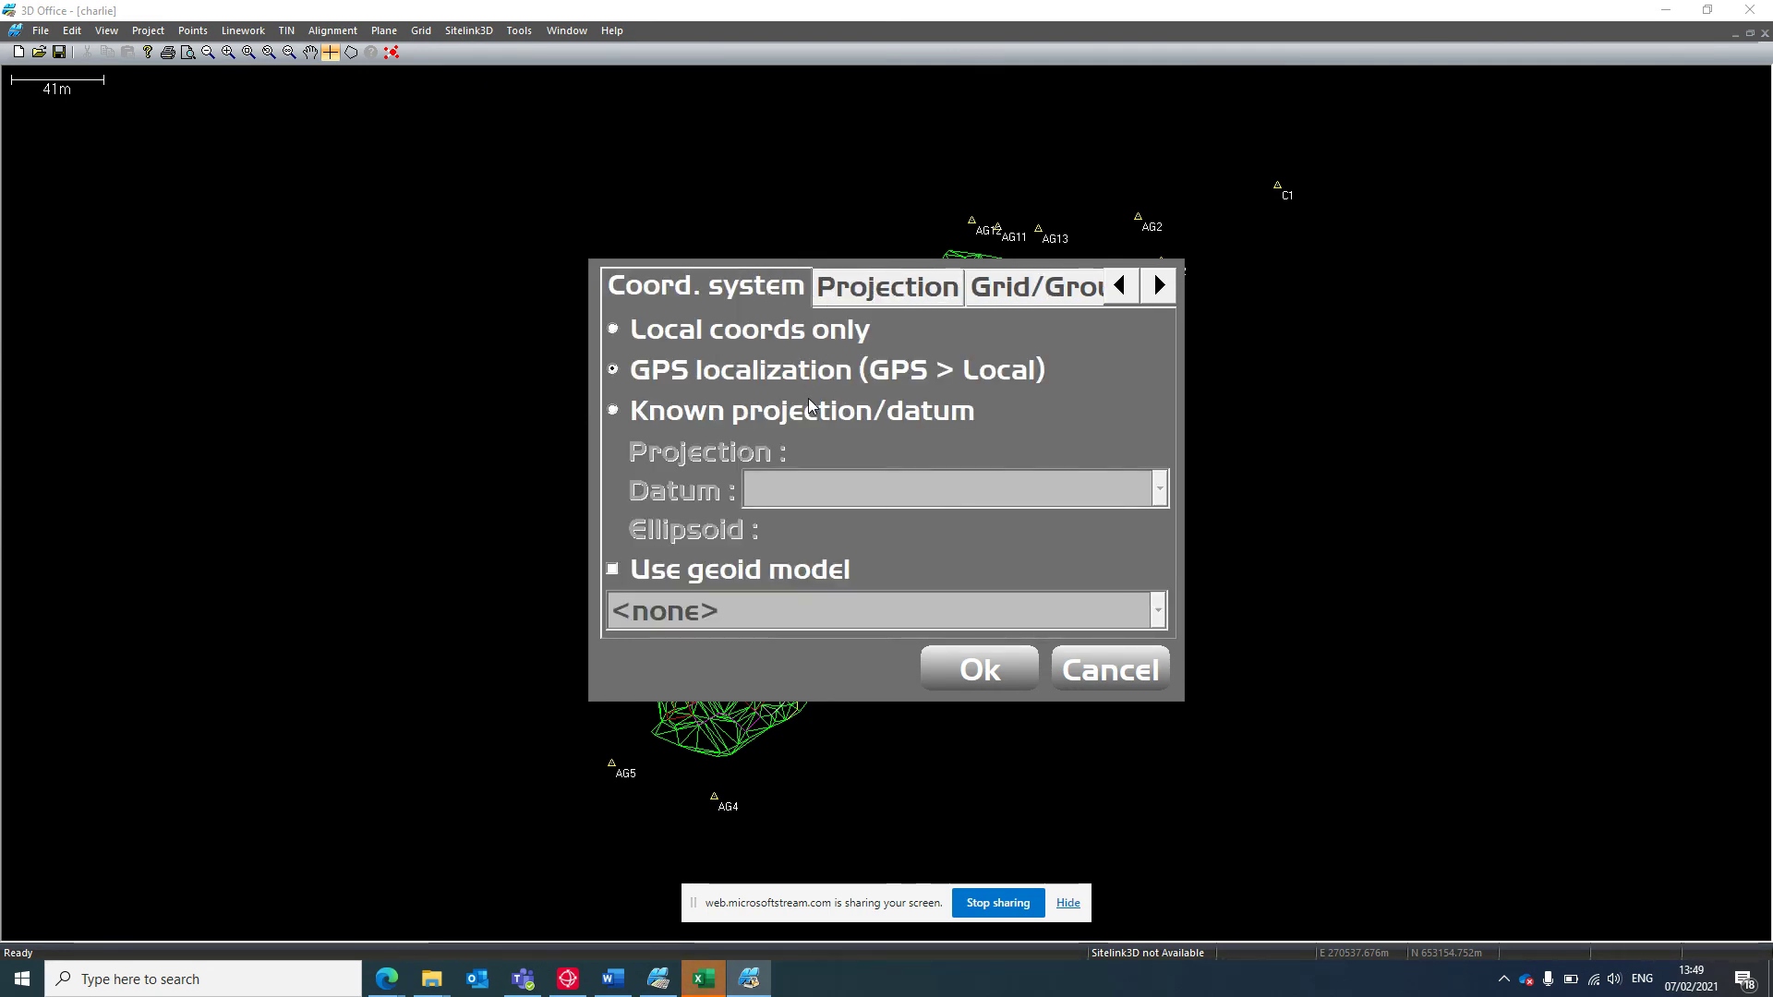
click(673, 330)
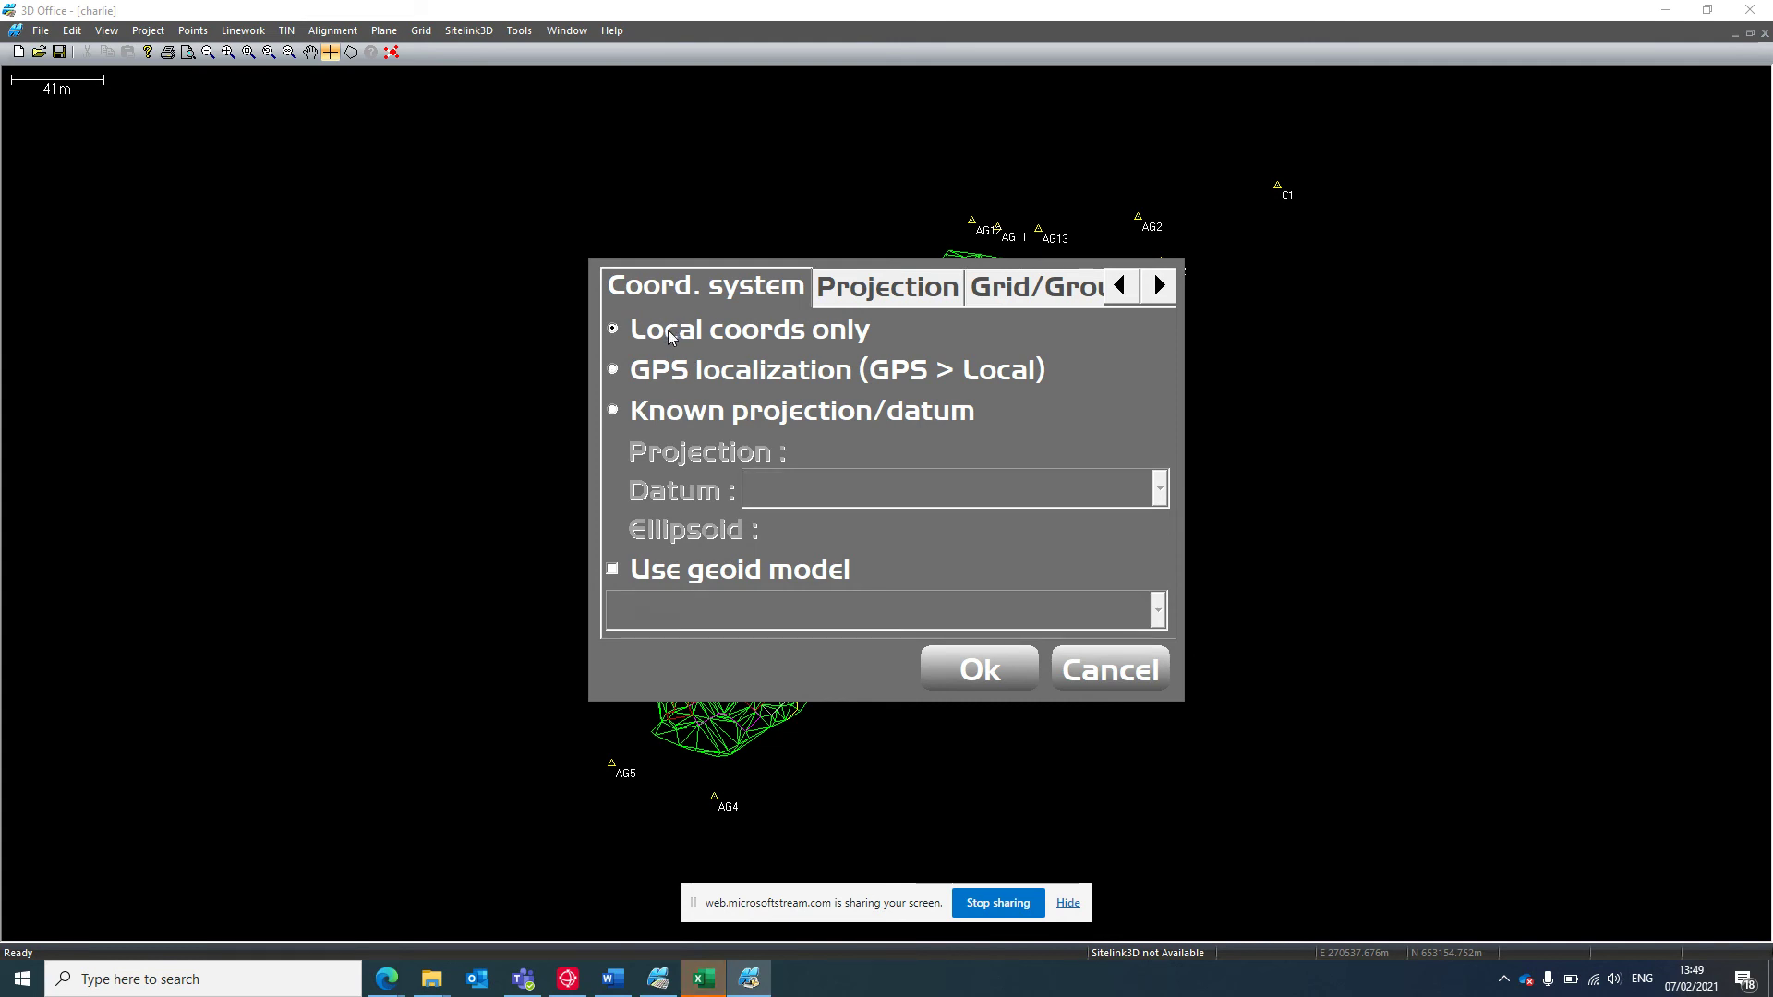
click(979, 670)
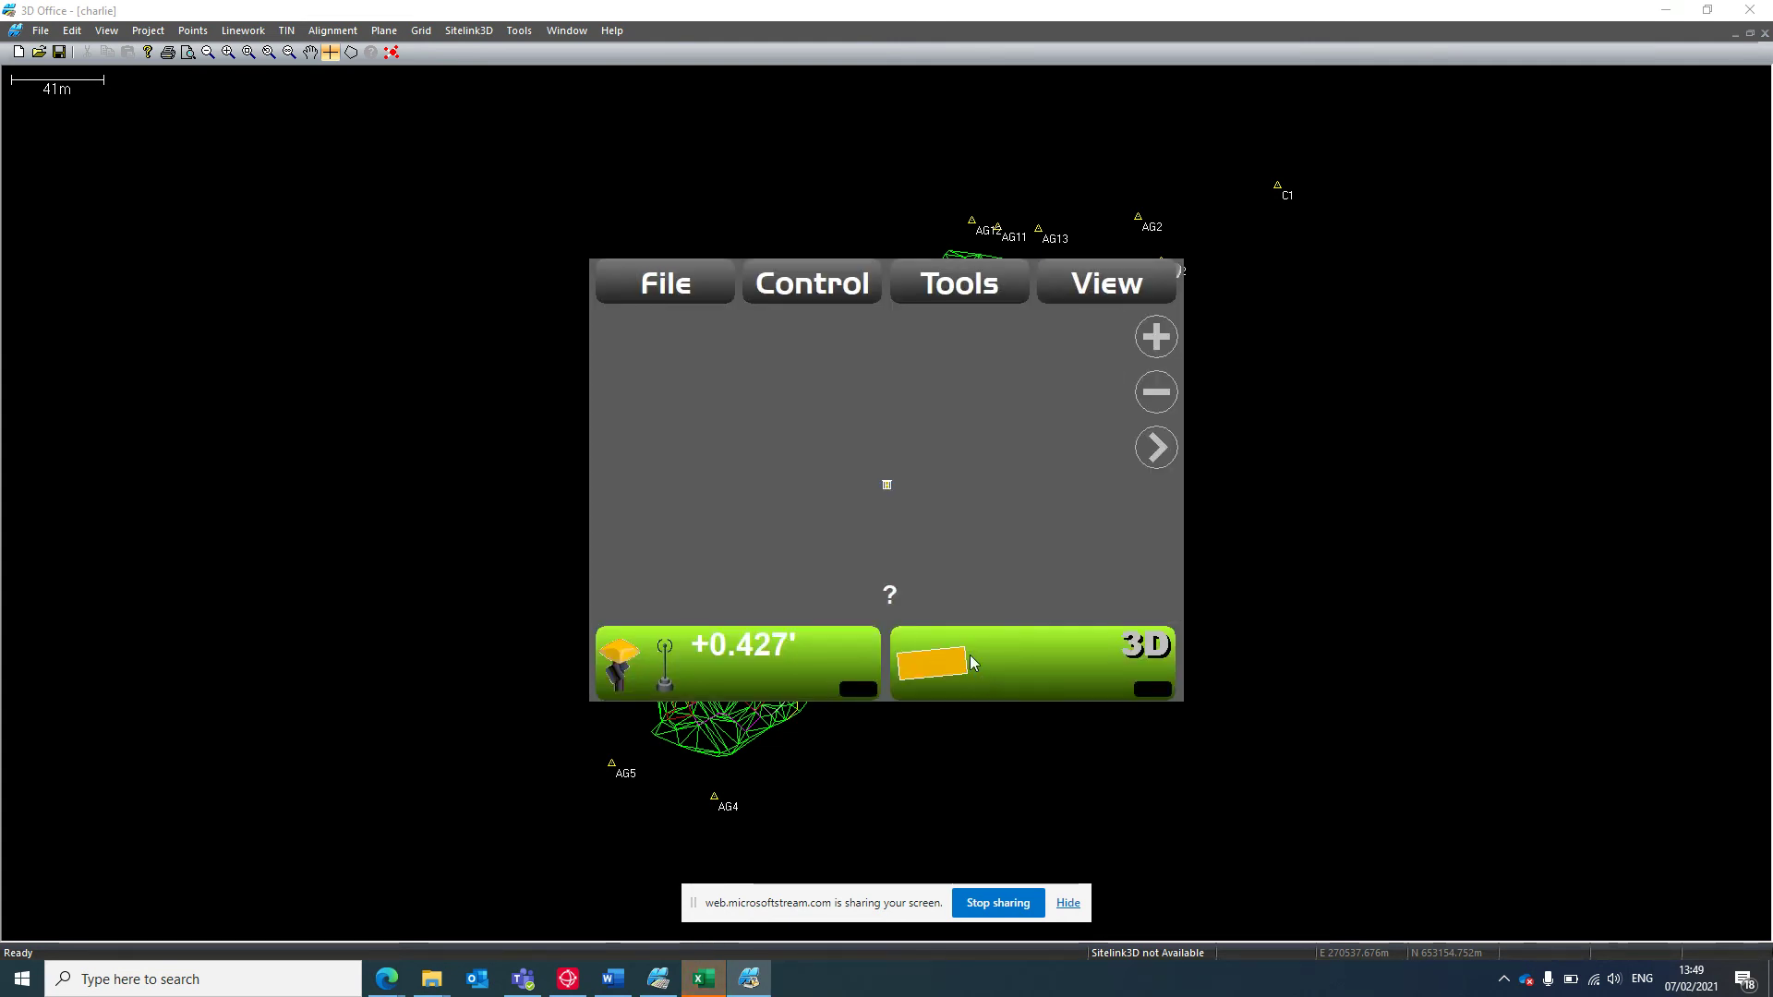
Import control points from Lawley Callibration.gc3, replacing the existing ones.
click(665, 283)
click(702, 380)
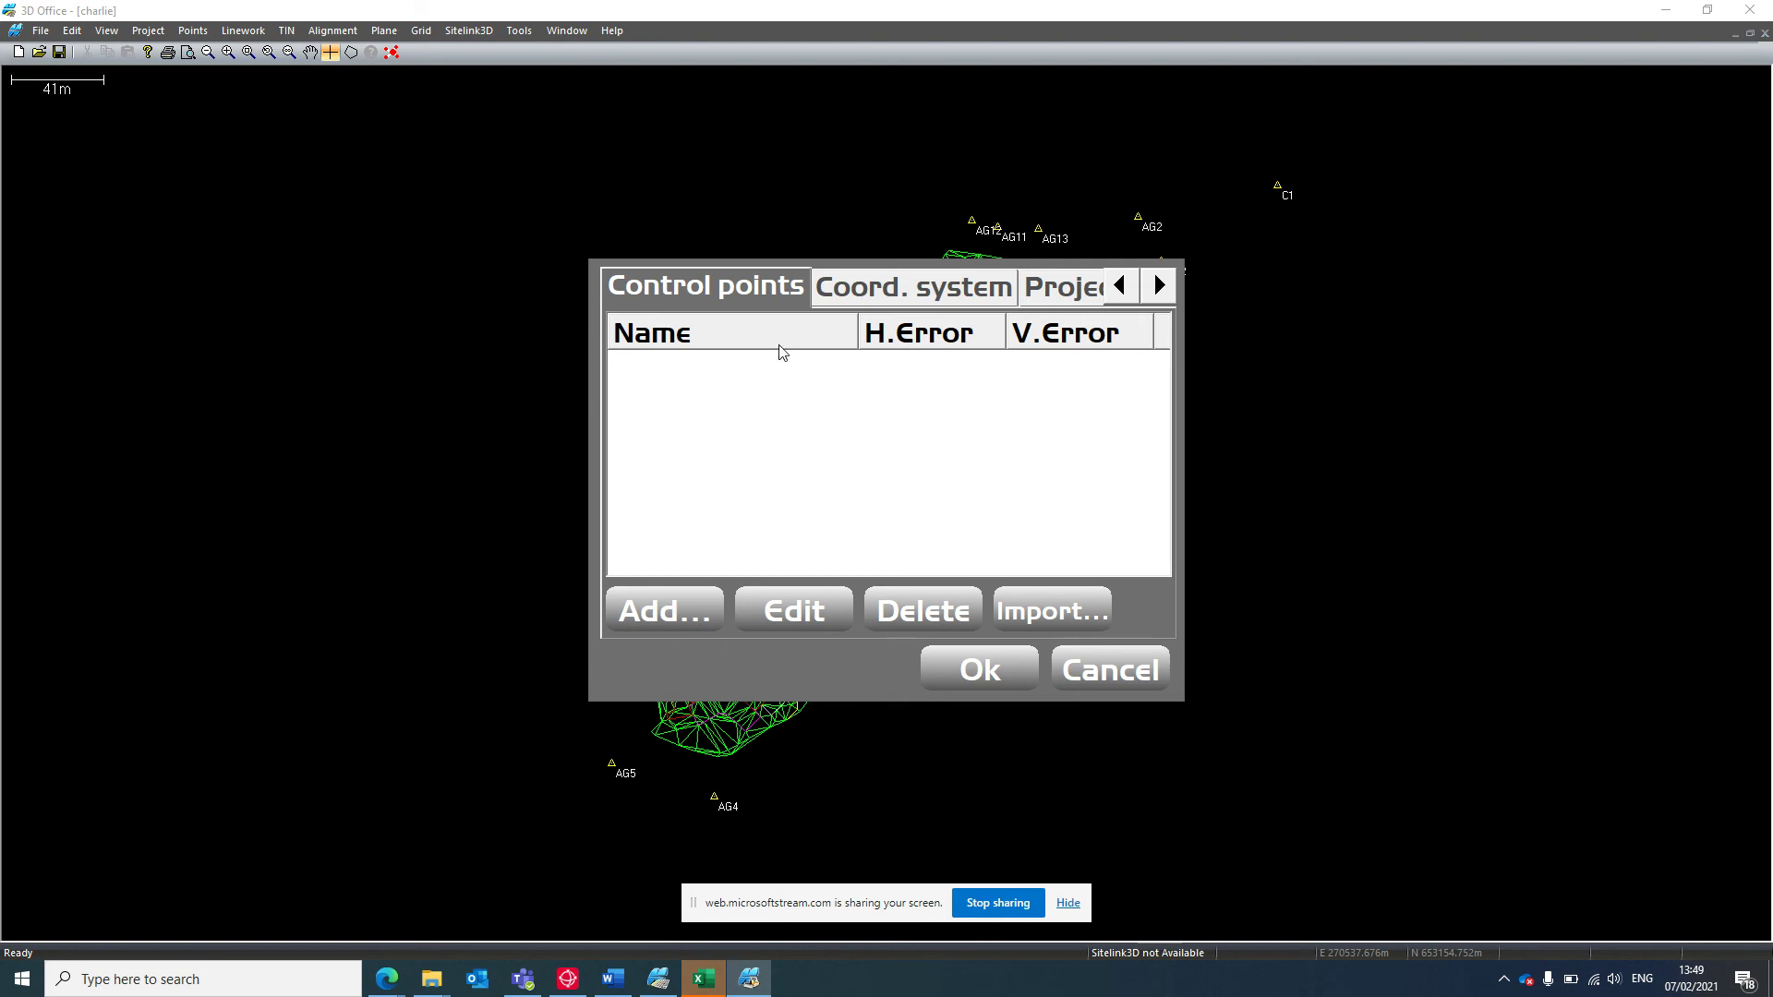
click(903, 293)
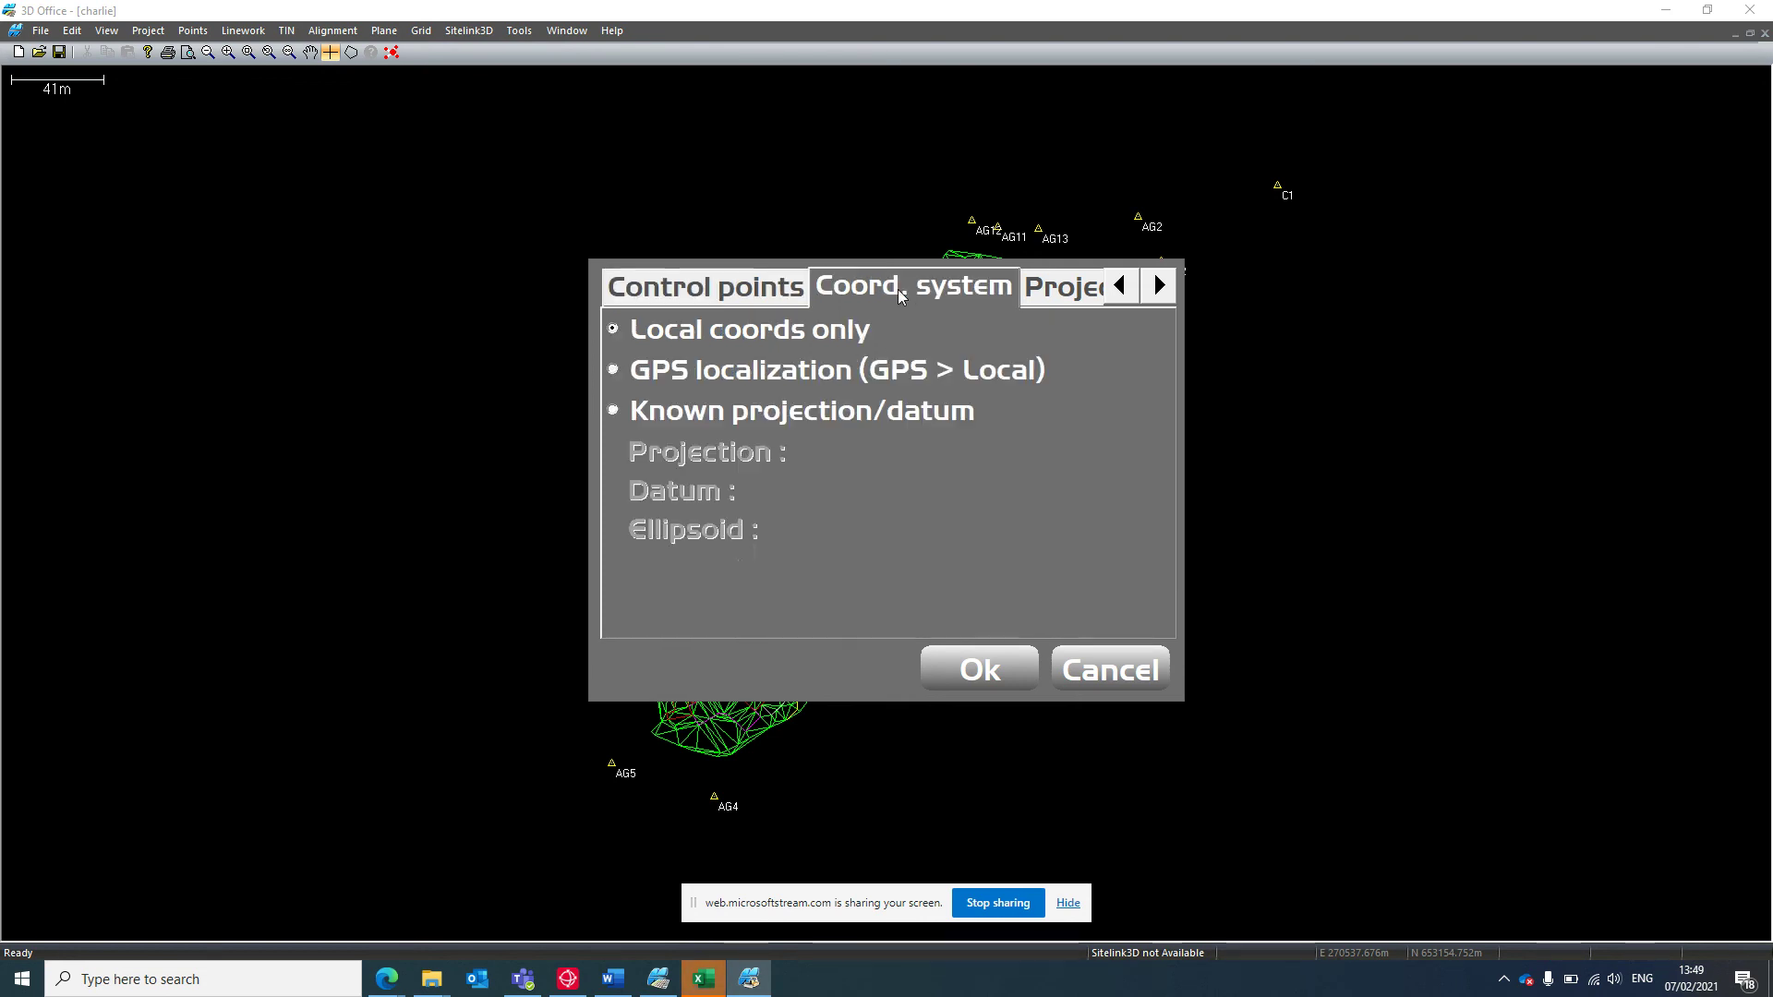
click(744, 287)
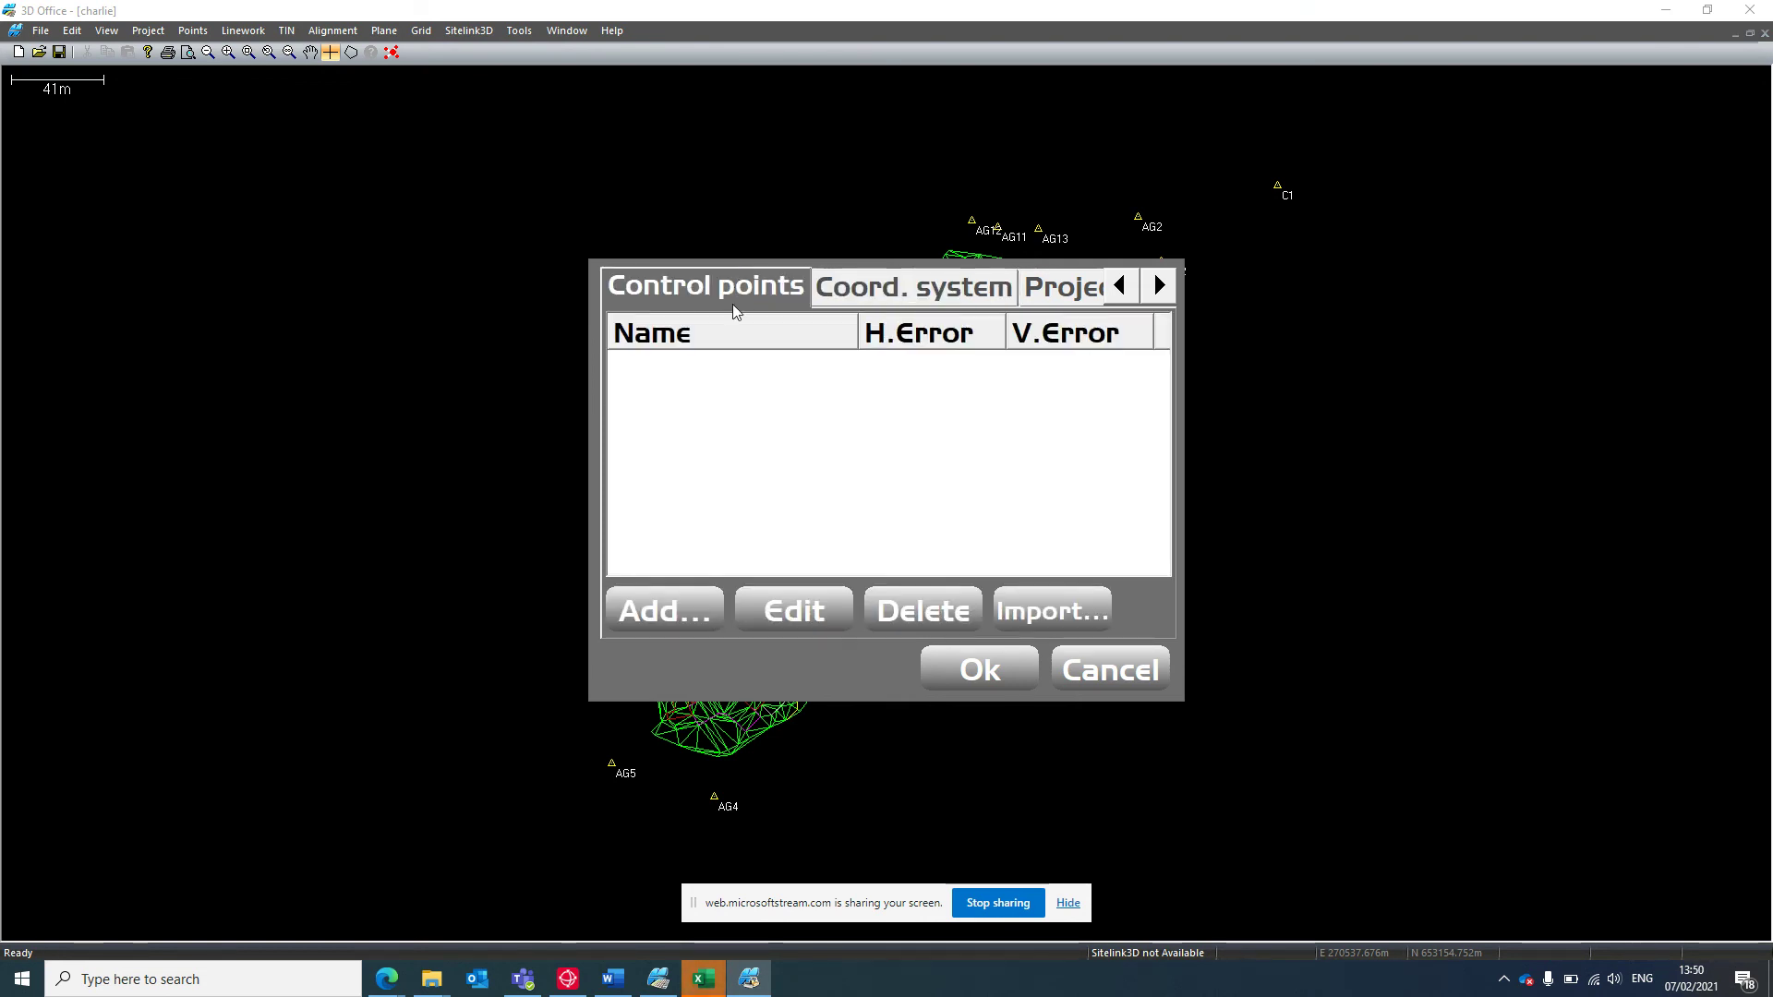
click(1091, 617)
click(777, 489)
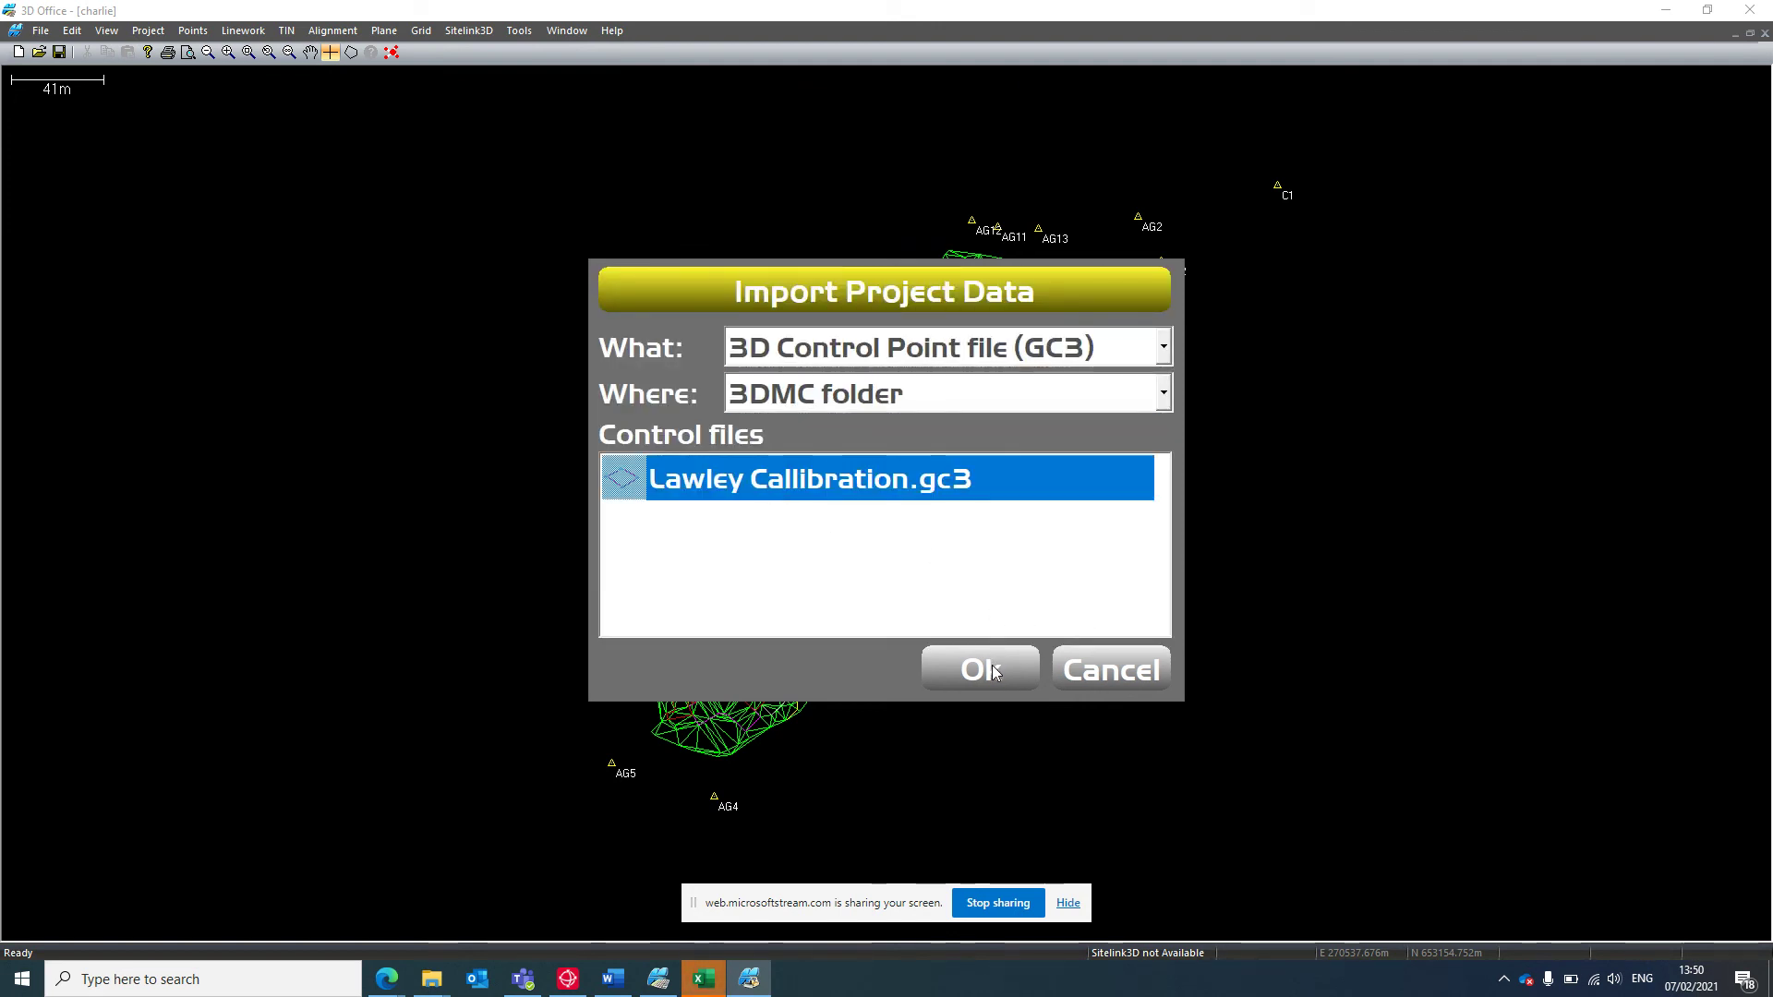
click(992, 673)
click(763, 619)
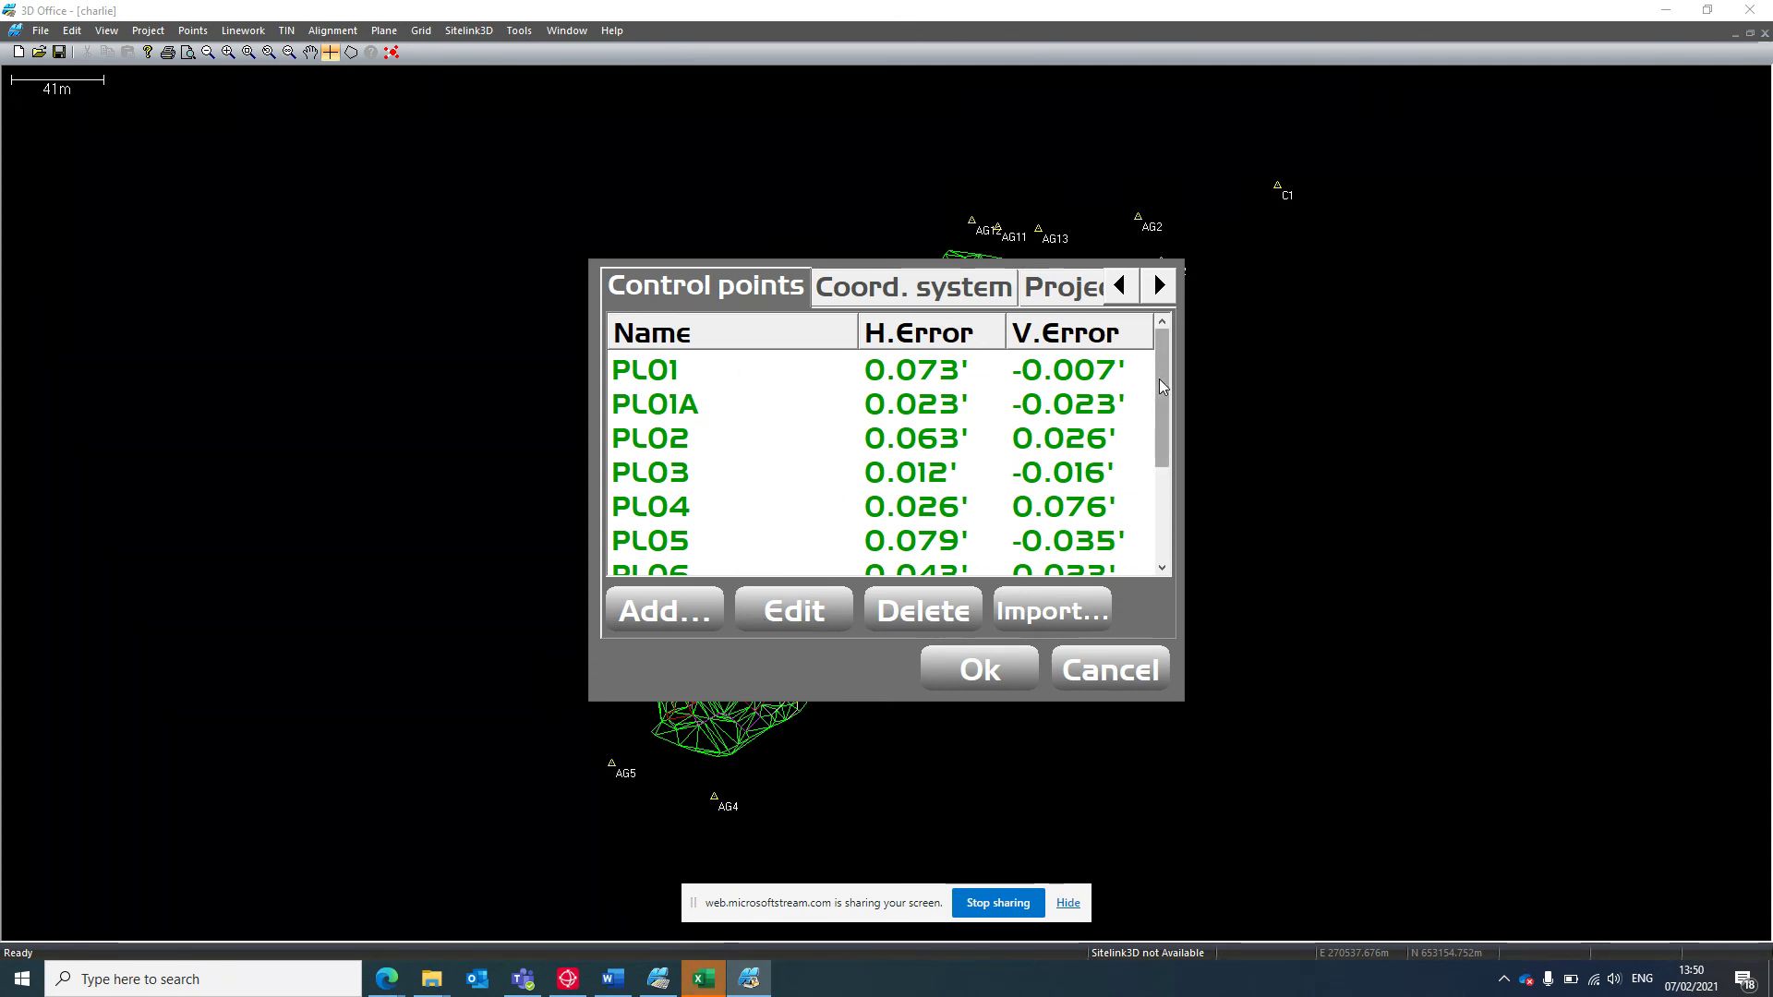
Review control point PL01's coordinates and accept the imported control points.
drag(1160, 379, 1160, 323)
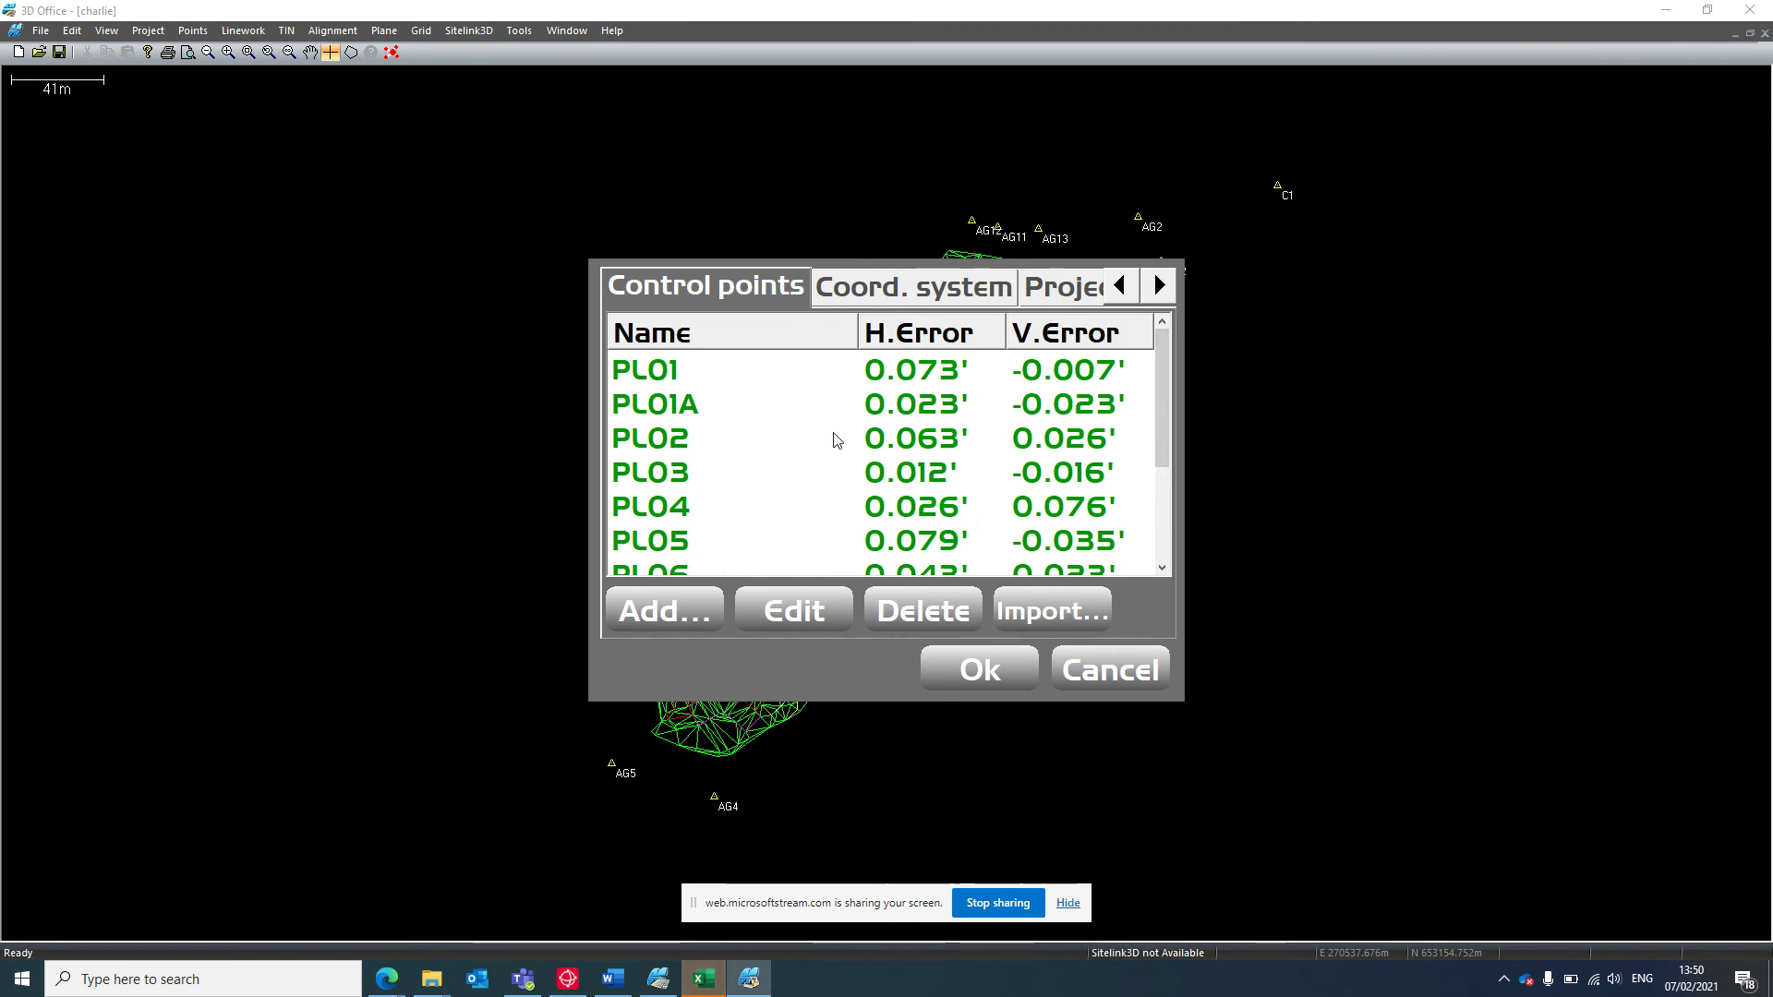
click(664, 374)
click(796, 613)
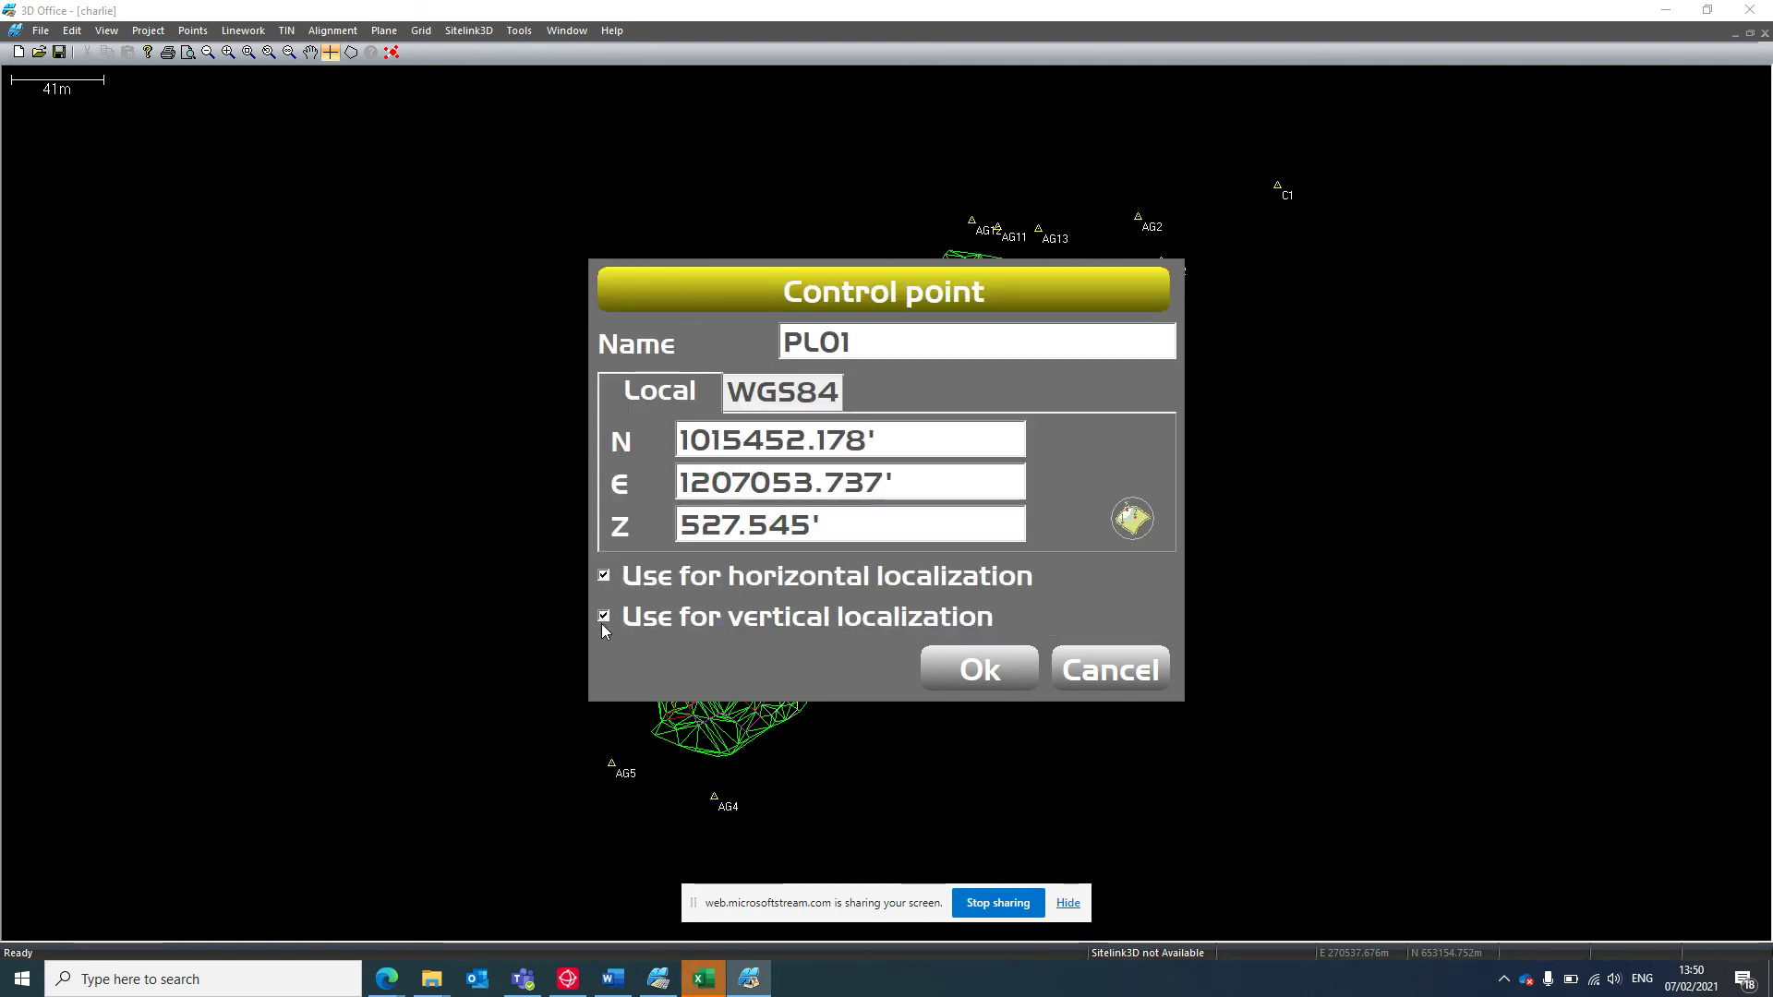
click(1015, 667)
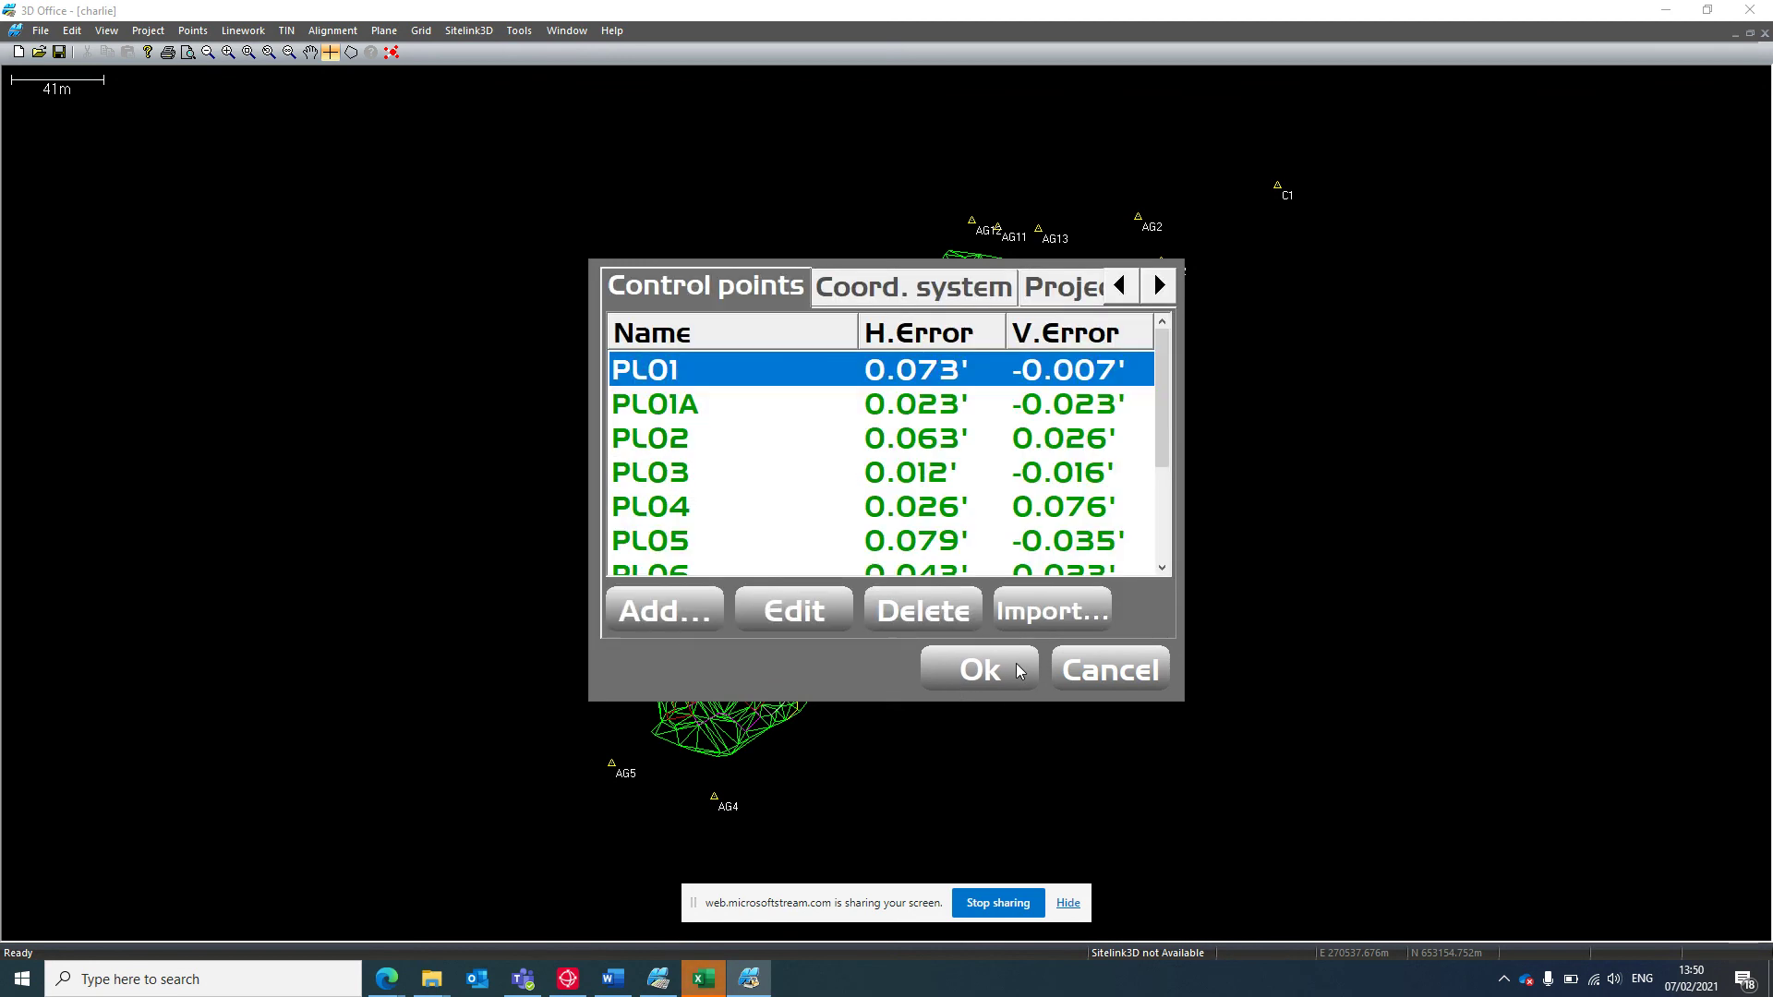
click(984, 667)
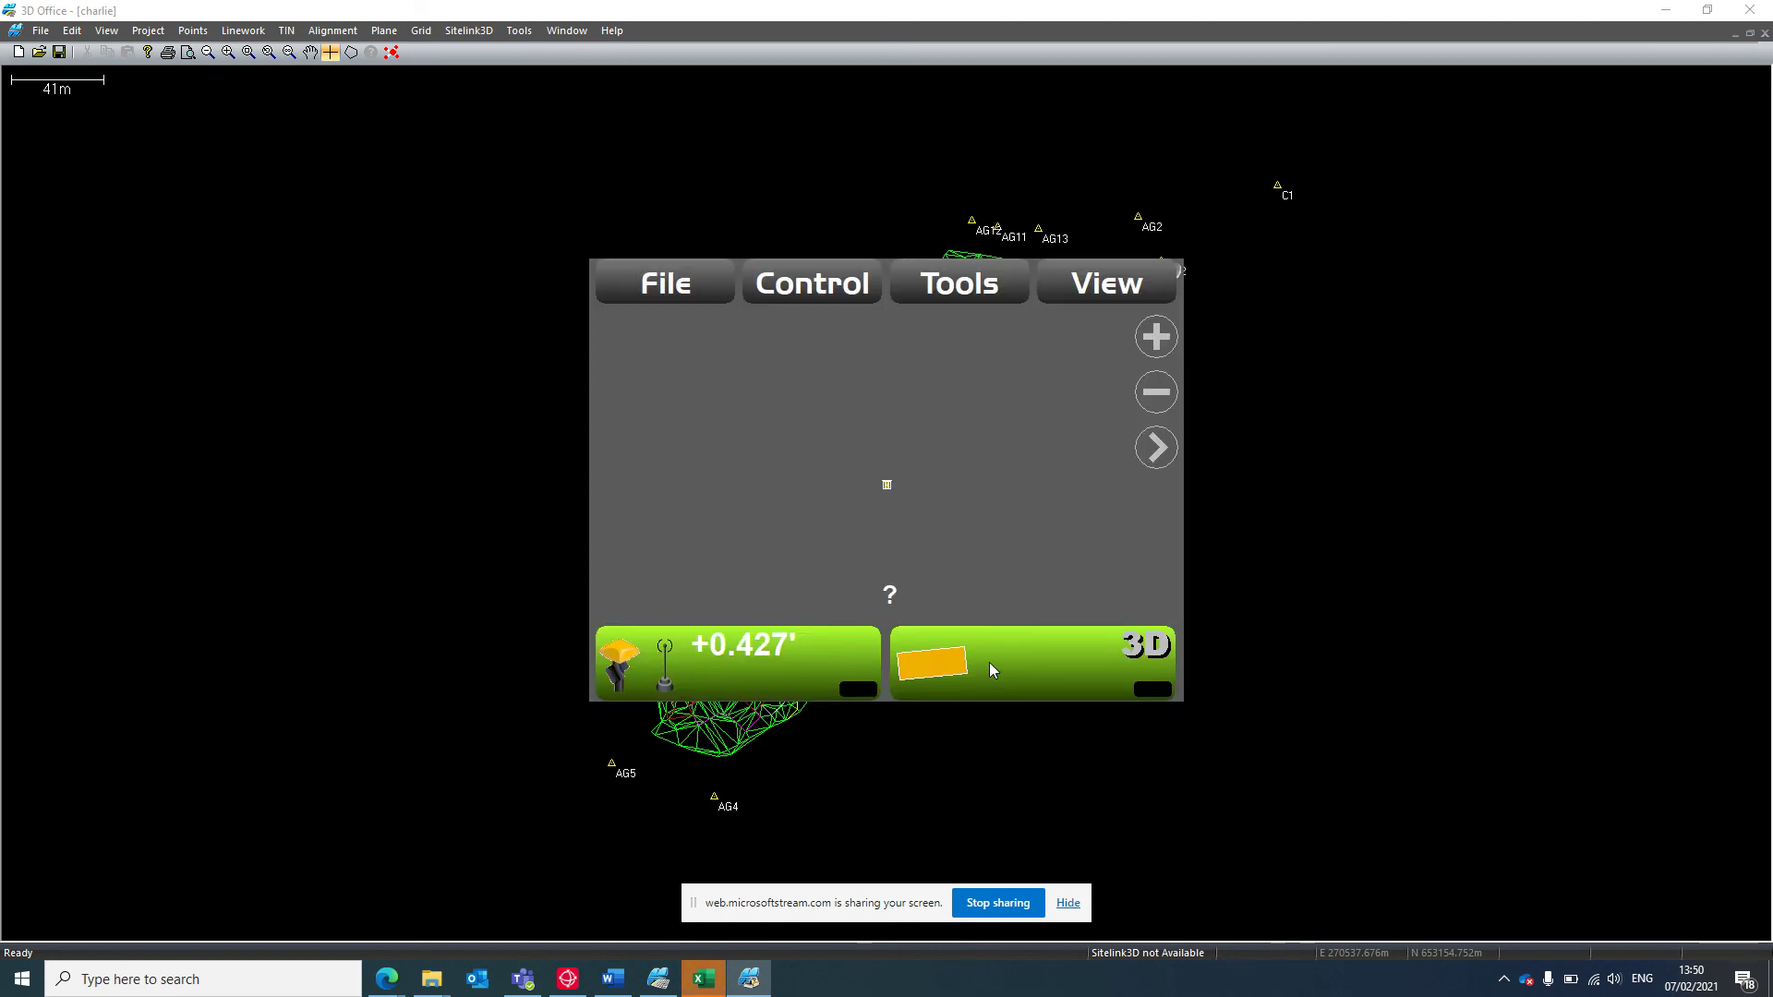
Import the Plots Lawley PR surface from the 3DMC folder into the project.
click(686, 287)
click(750, 503)
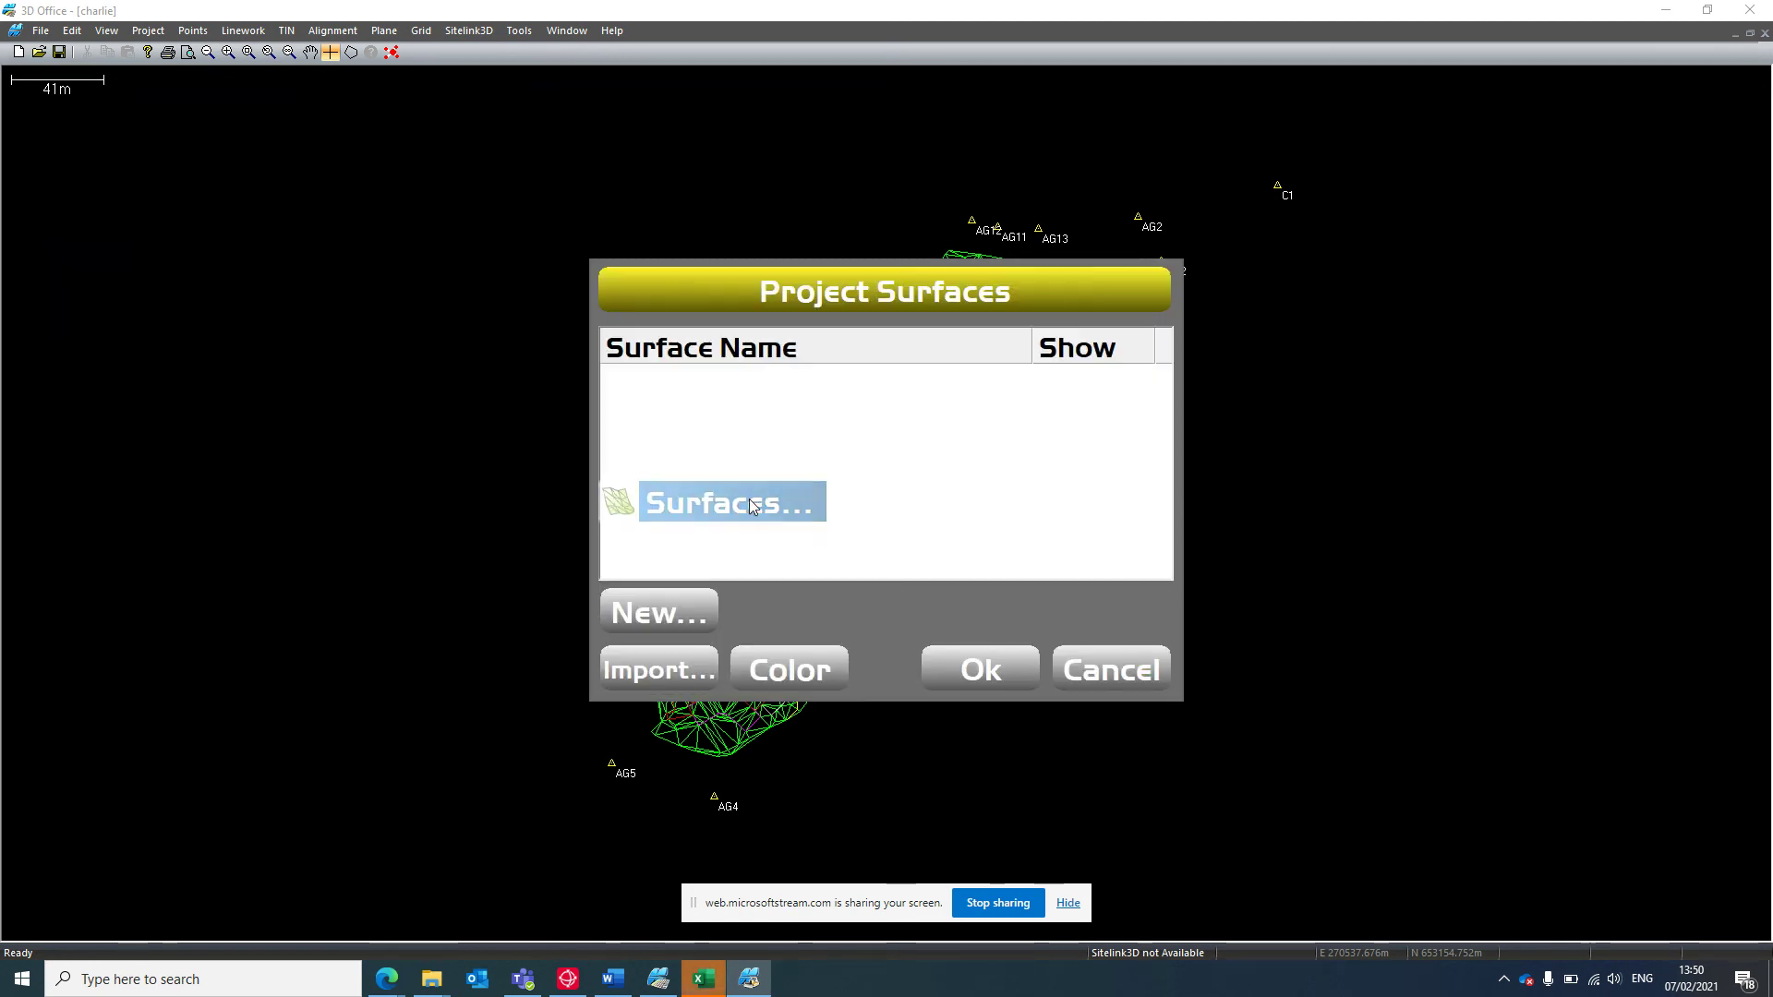
click(670, 662)
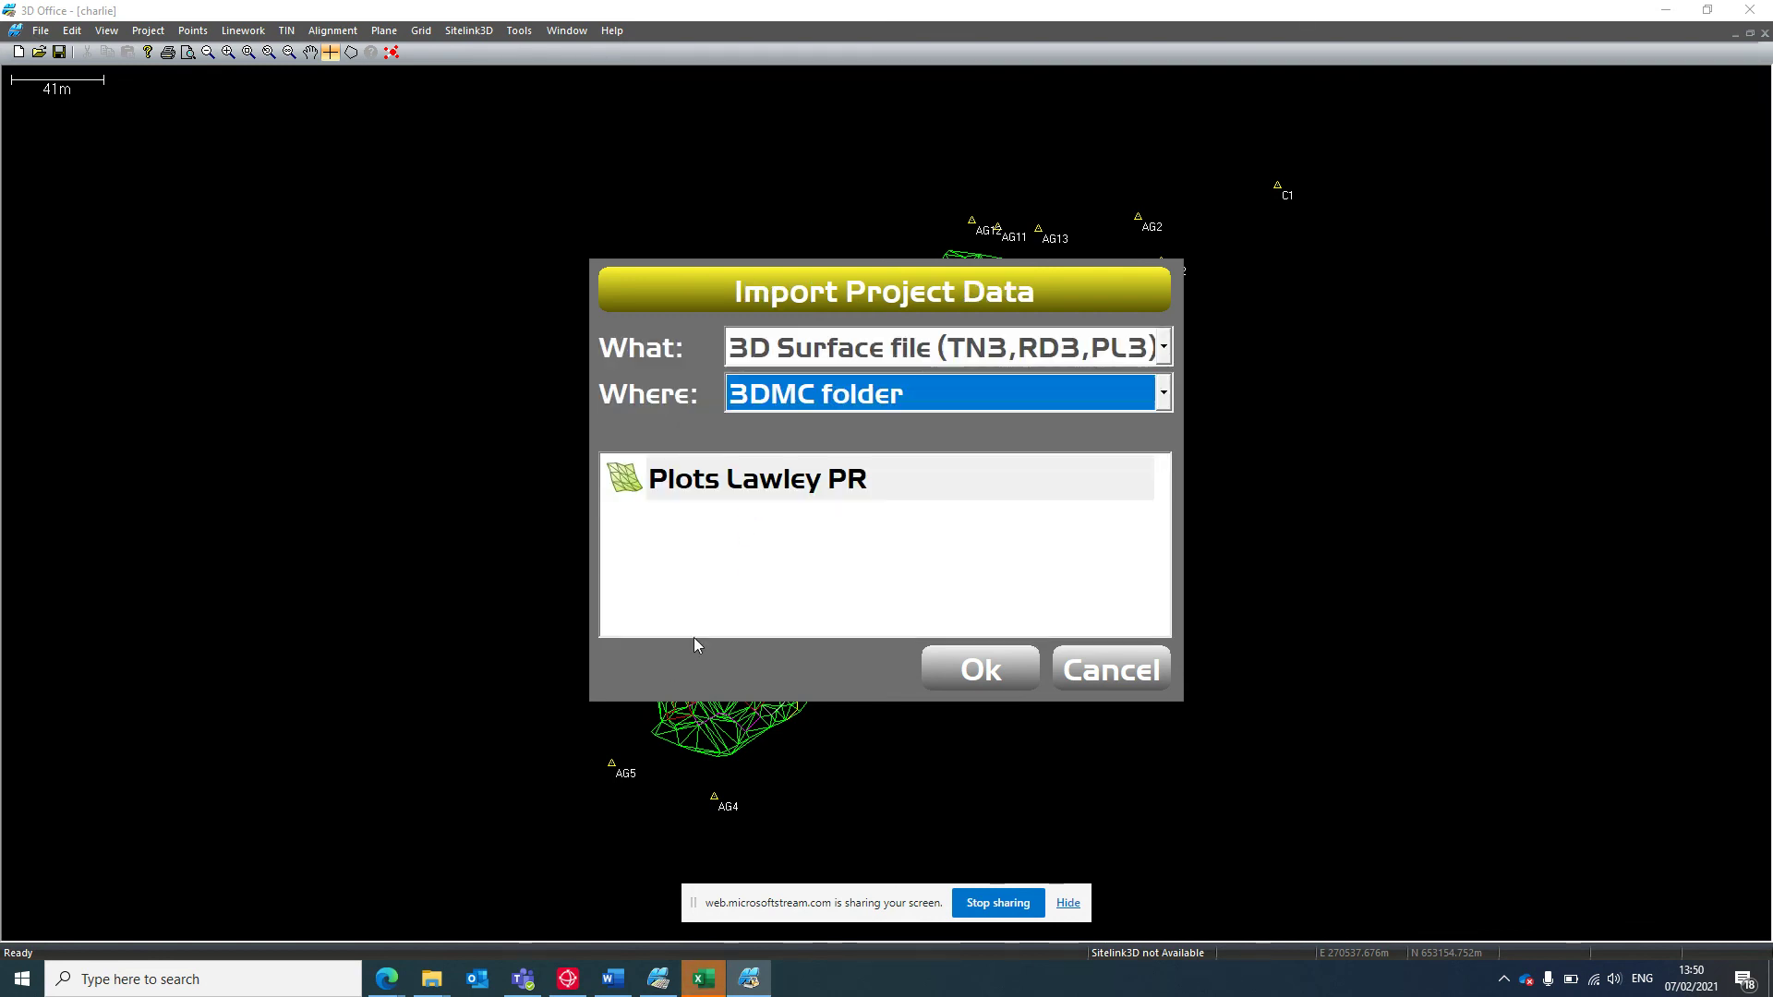
click(978, 407)
click(912, 429)
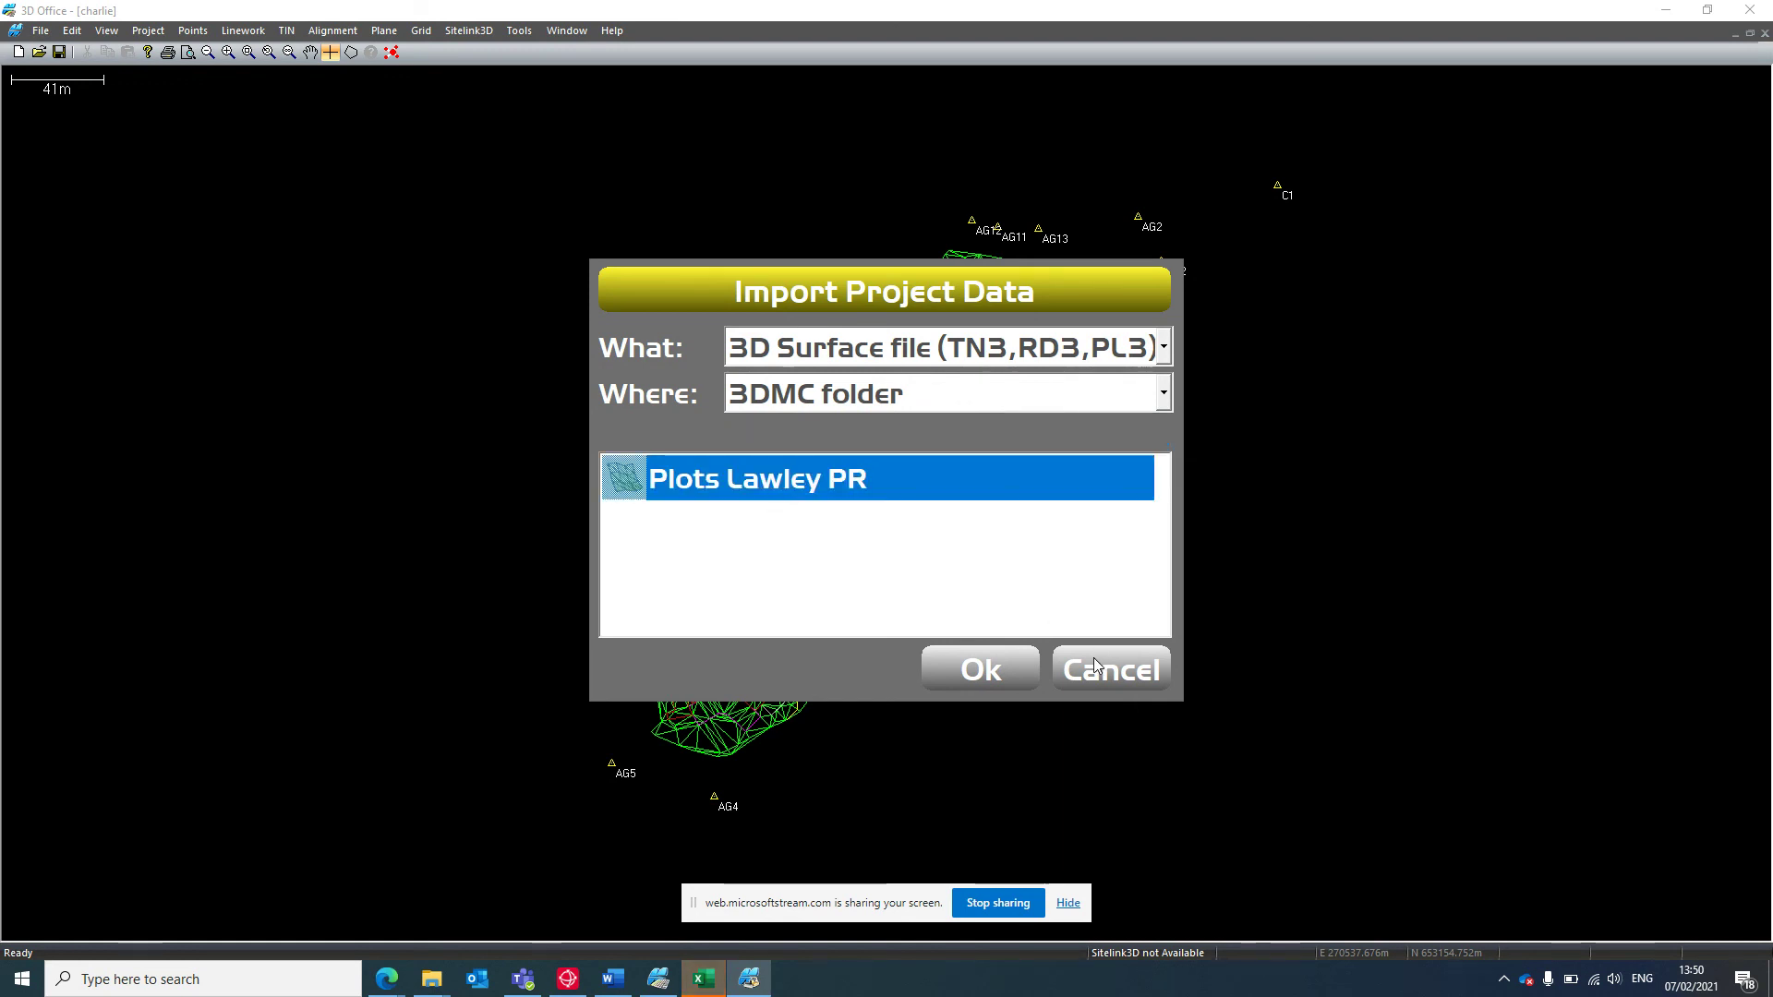
click(1010, 657)
click(787, 619)
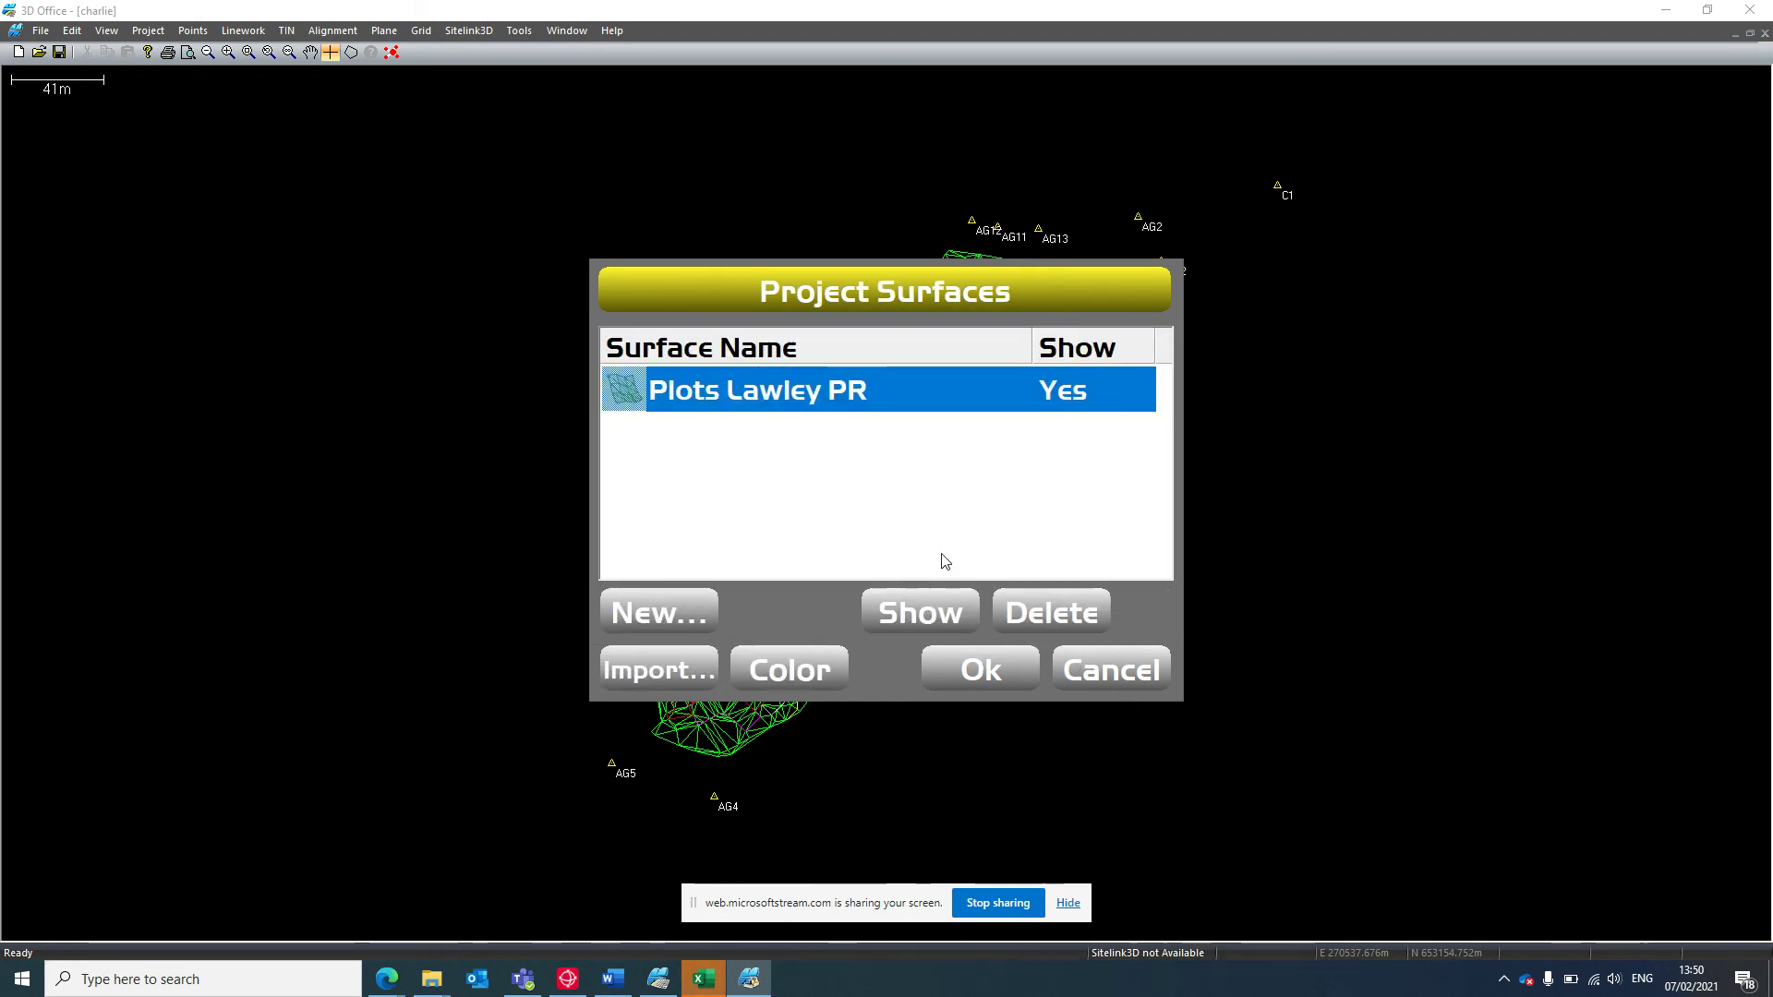
click(1080, 665)
Import the Plots Lawley PR linework layers and move the machine into the design area.
click(680, 303)
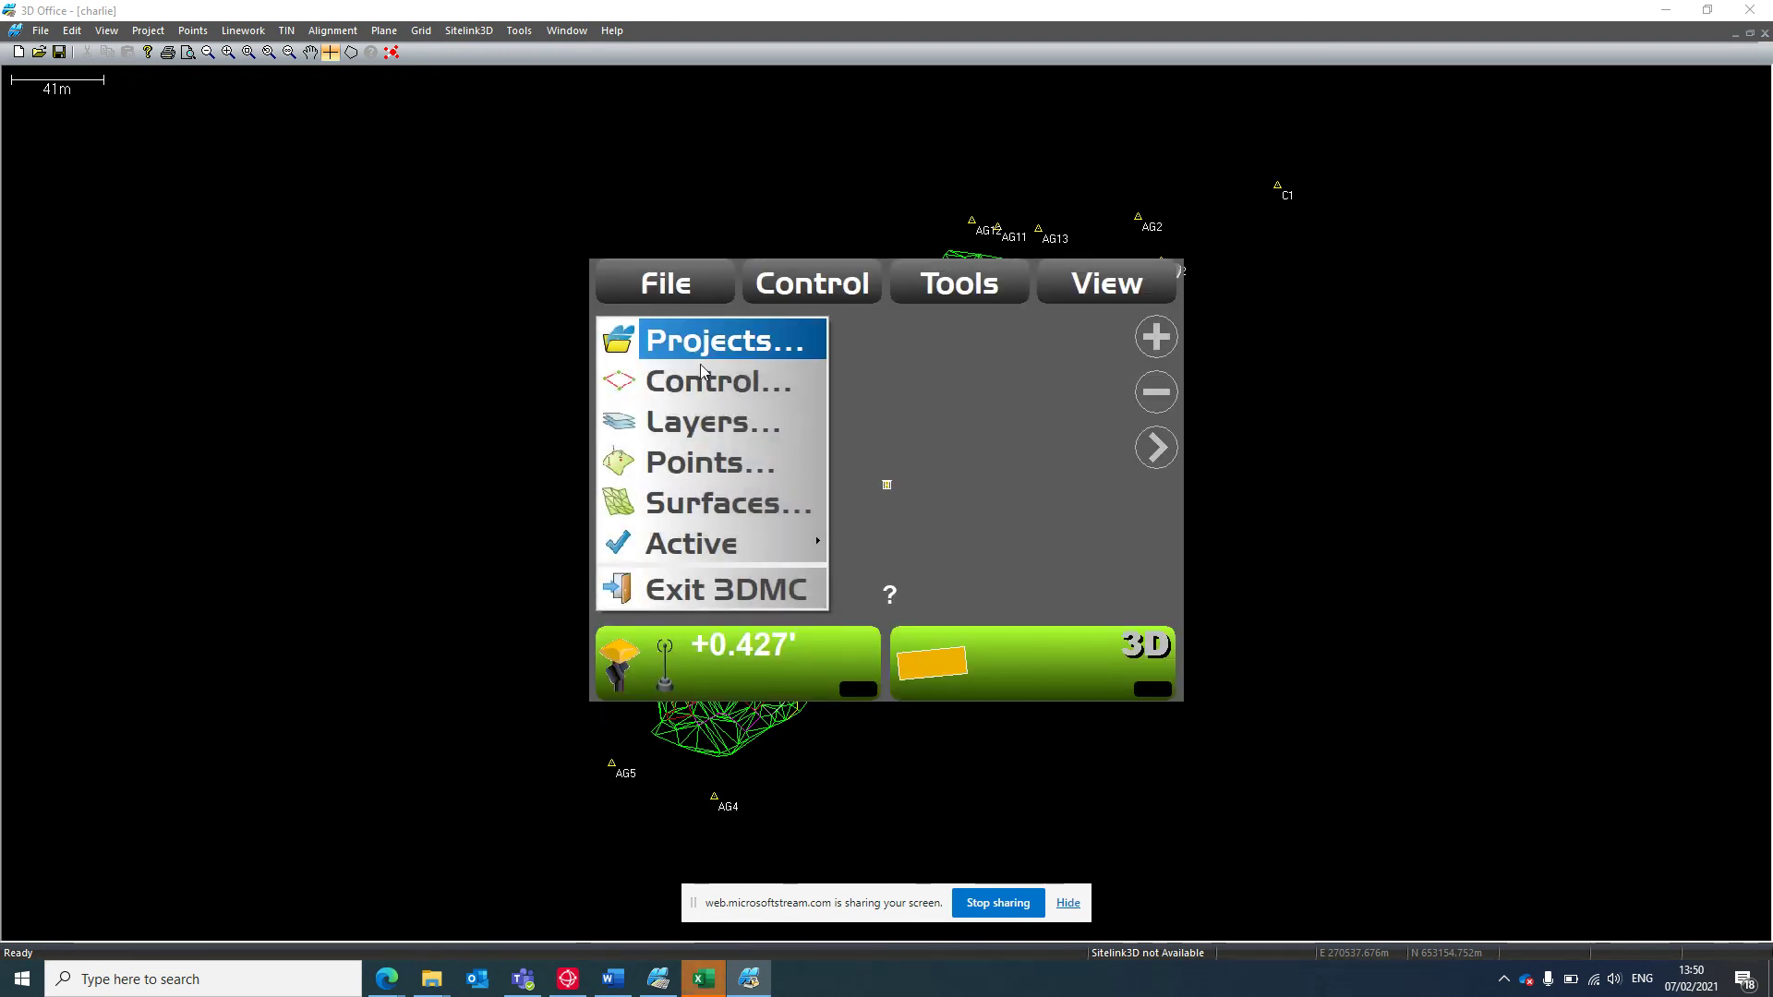
click(688, 437)
click(791, 666)
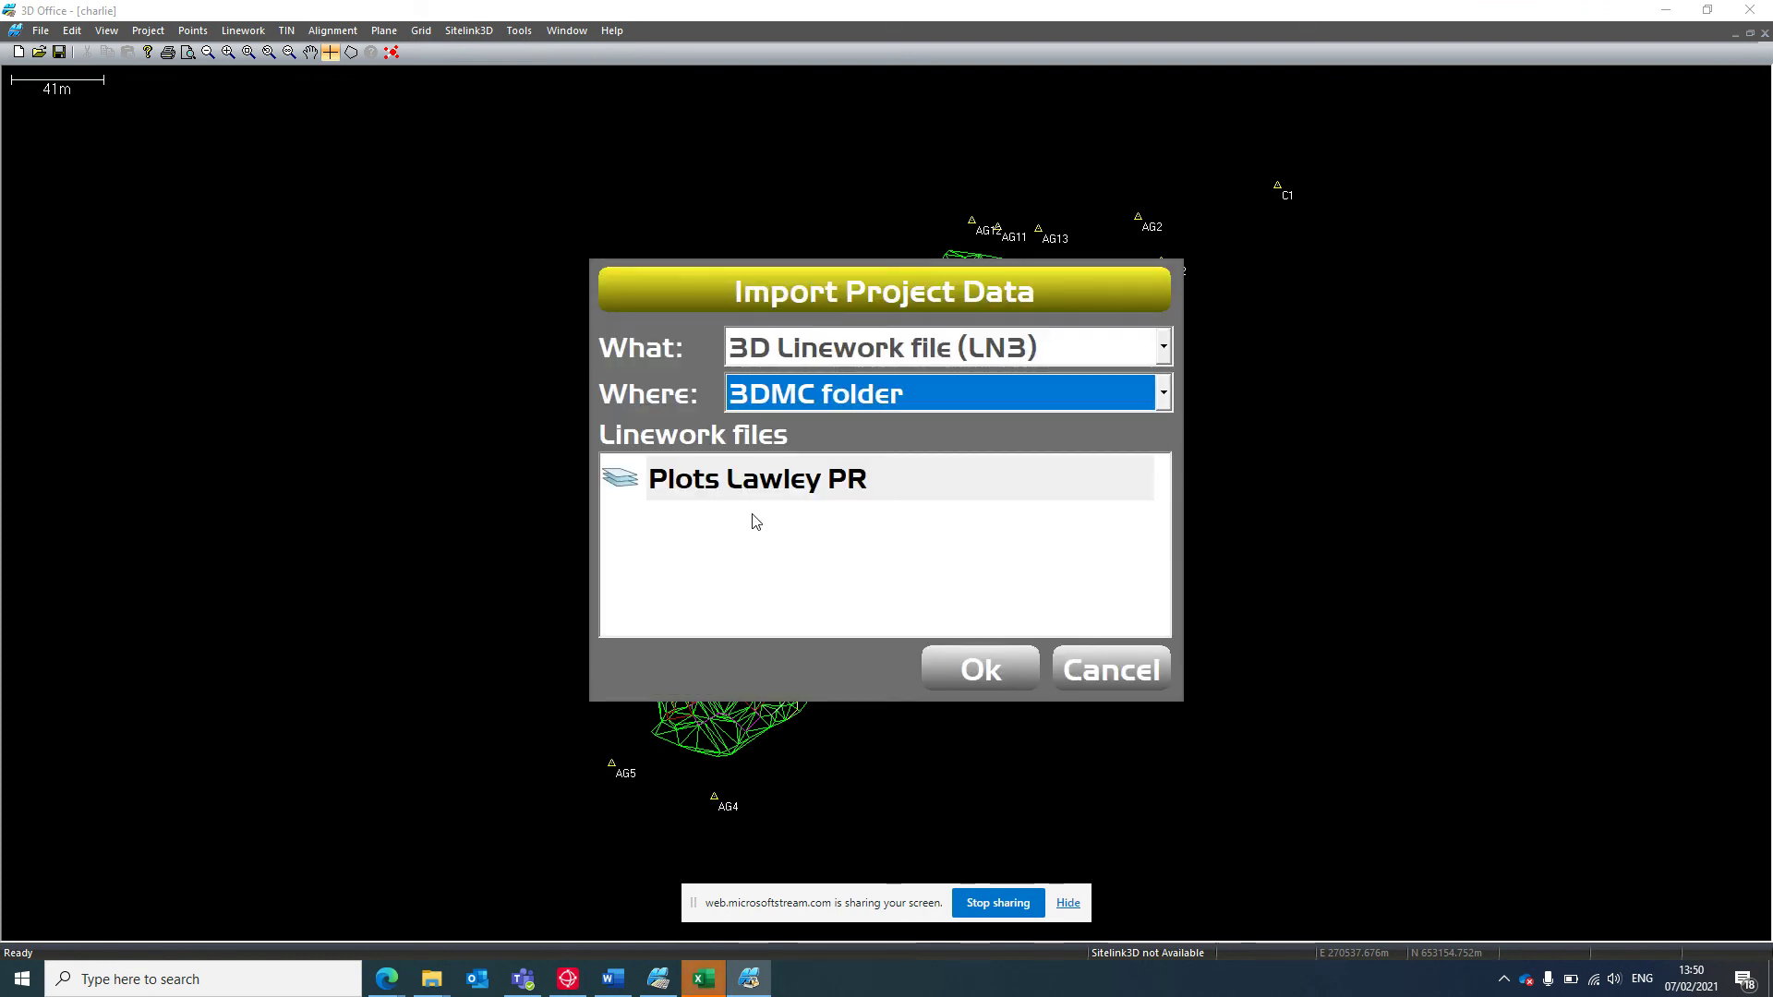
click(763, 491)
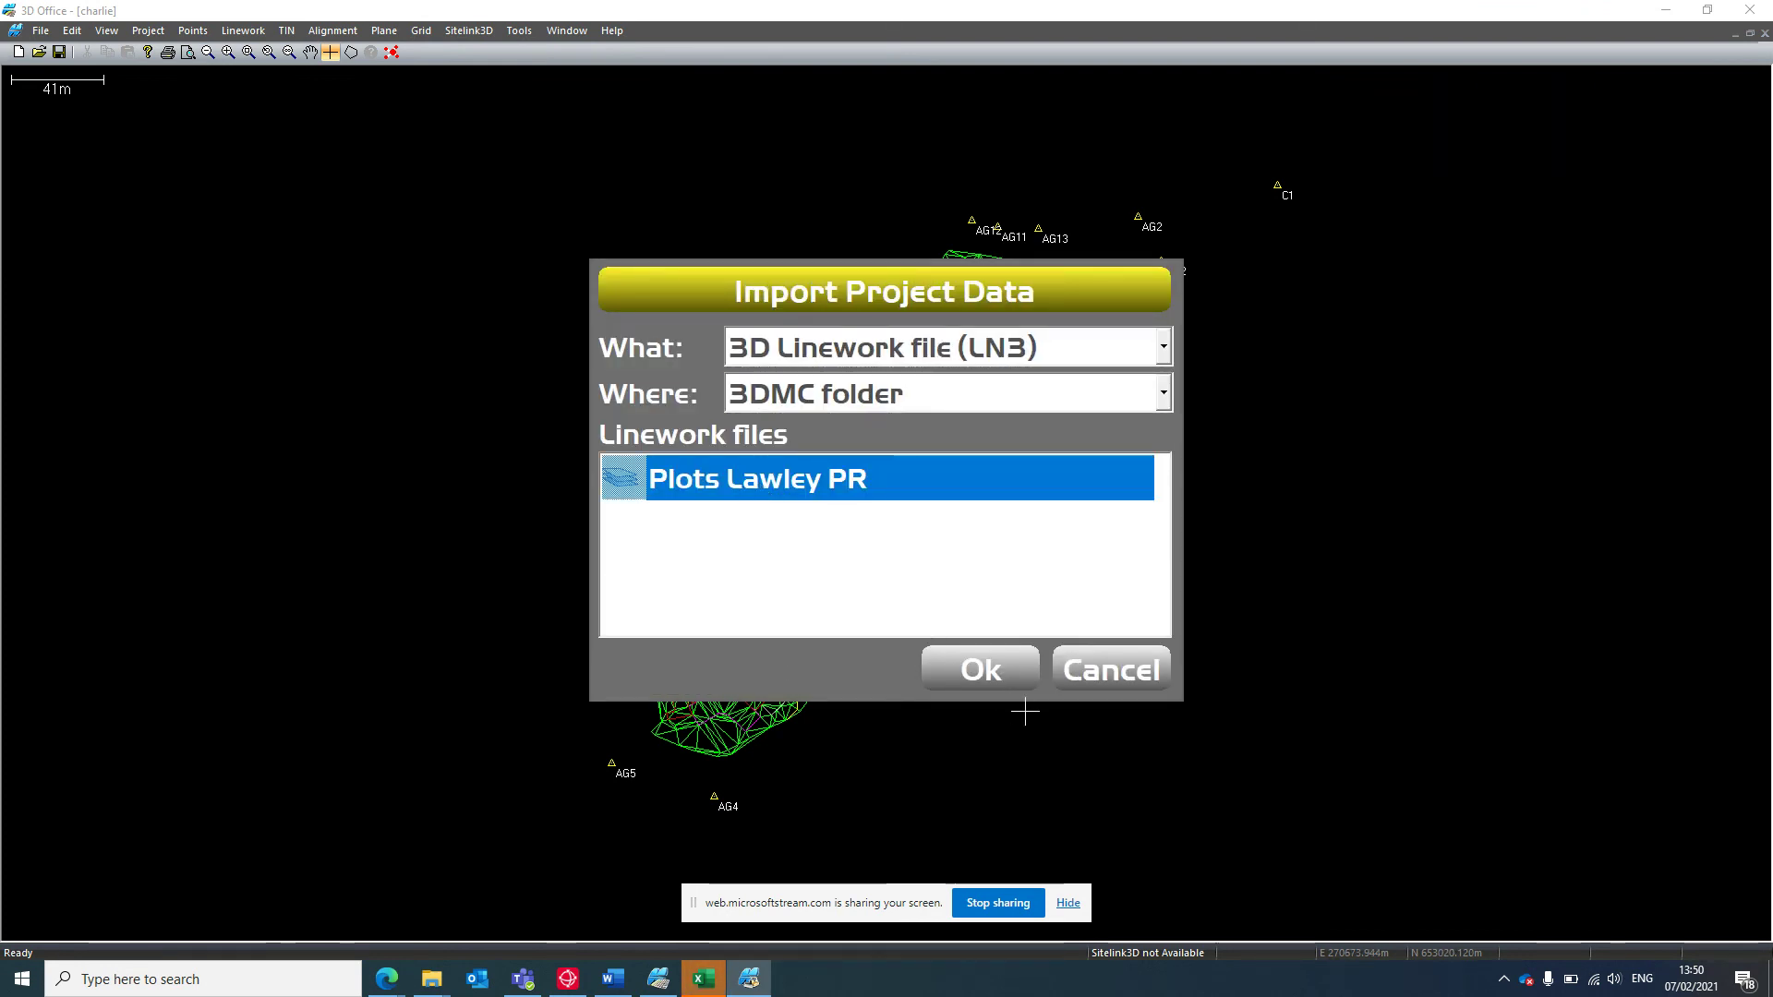
click(1002, 667)
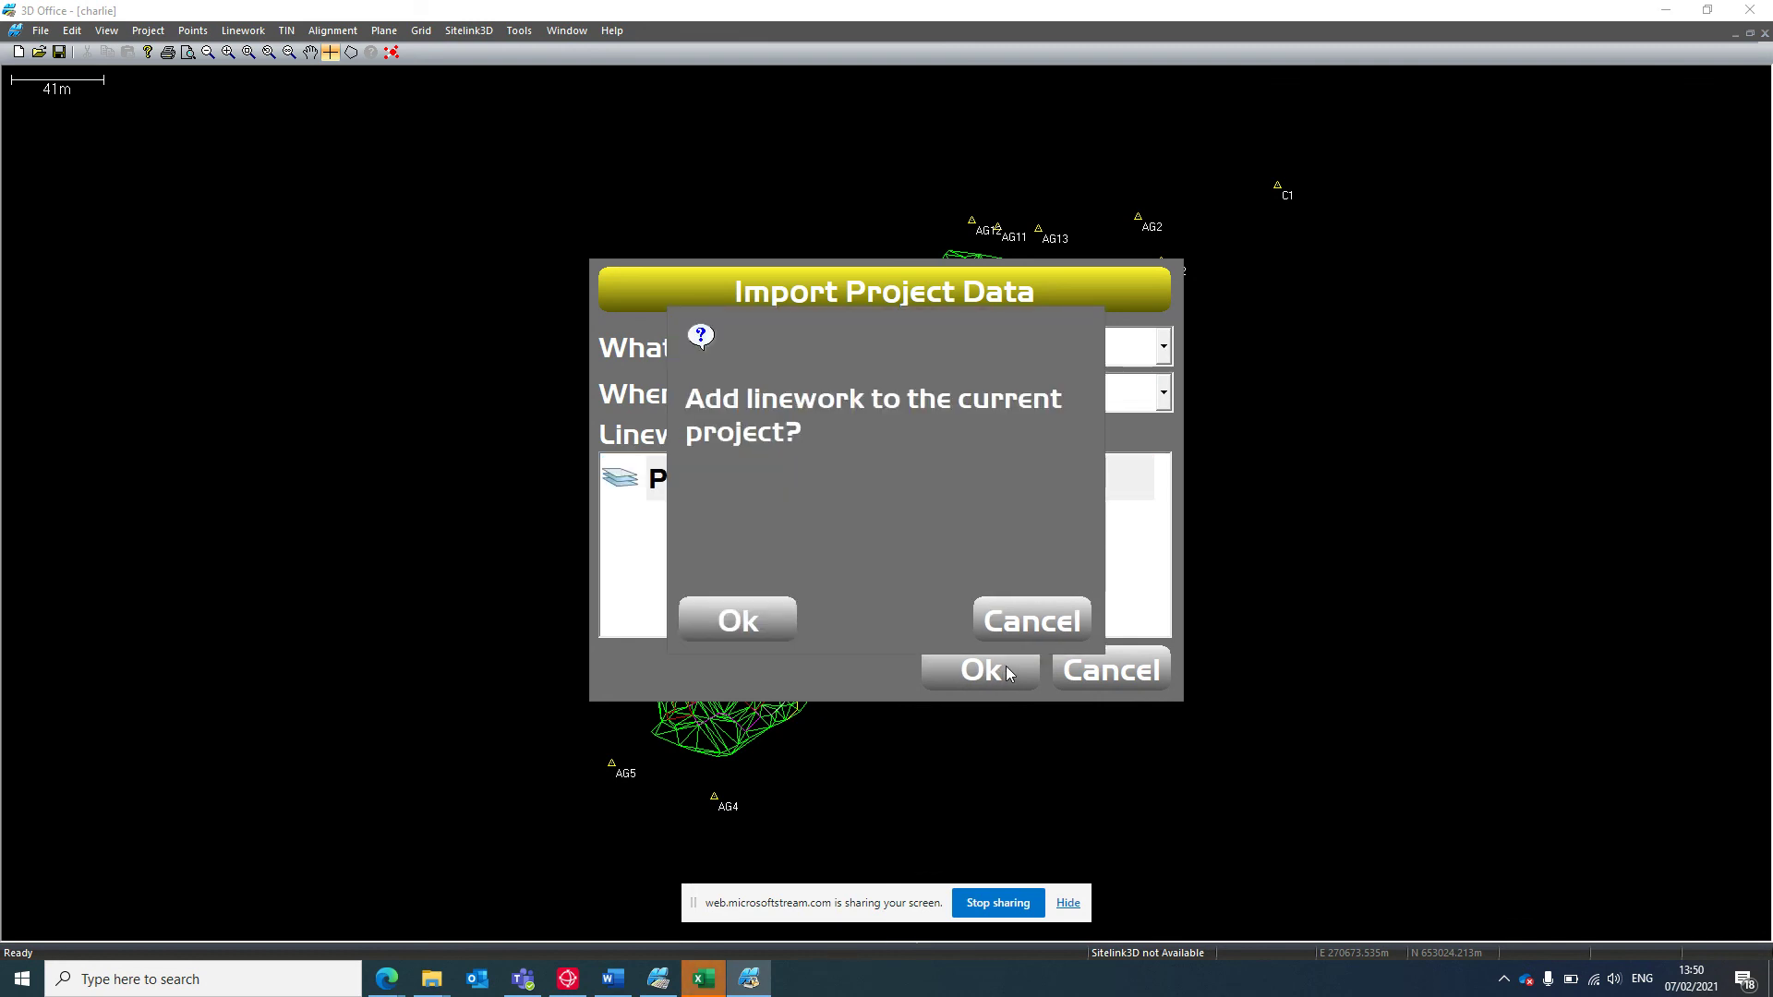
click(750, 614)
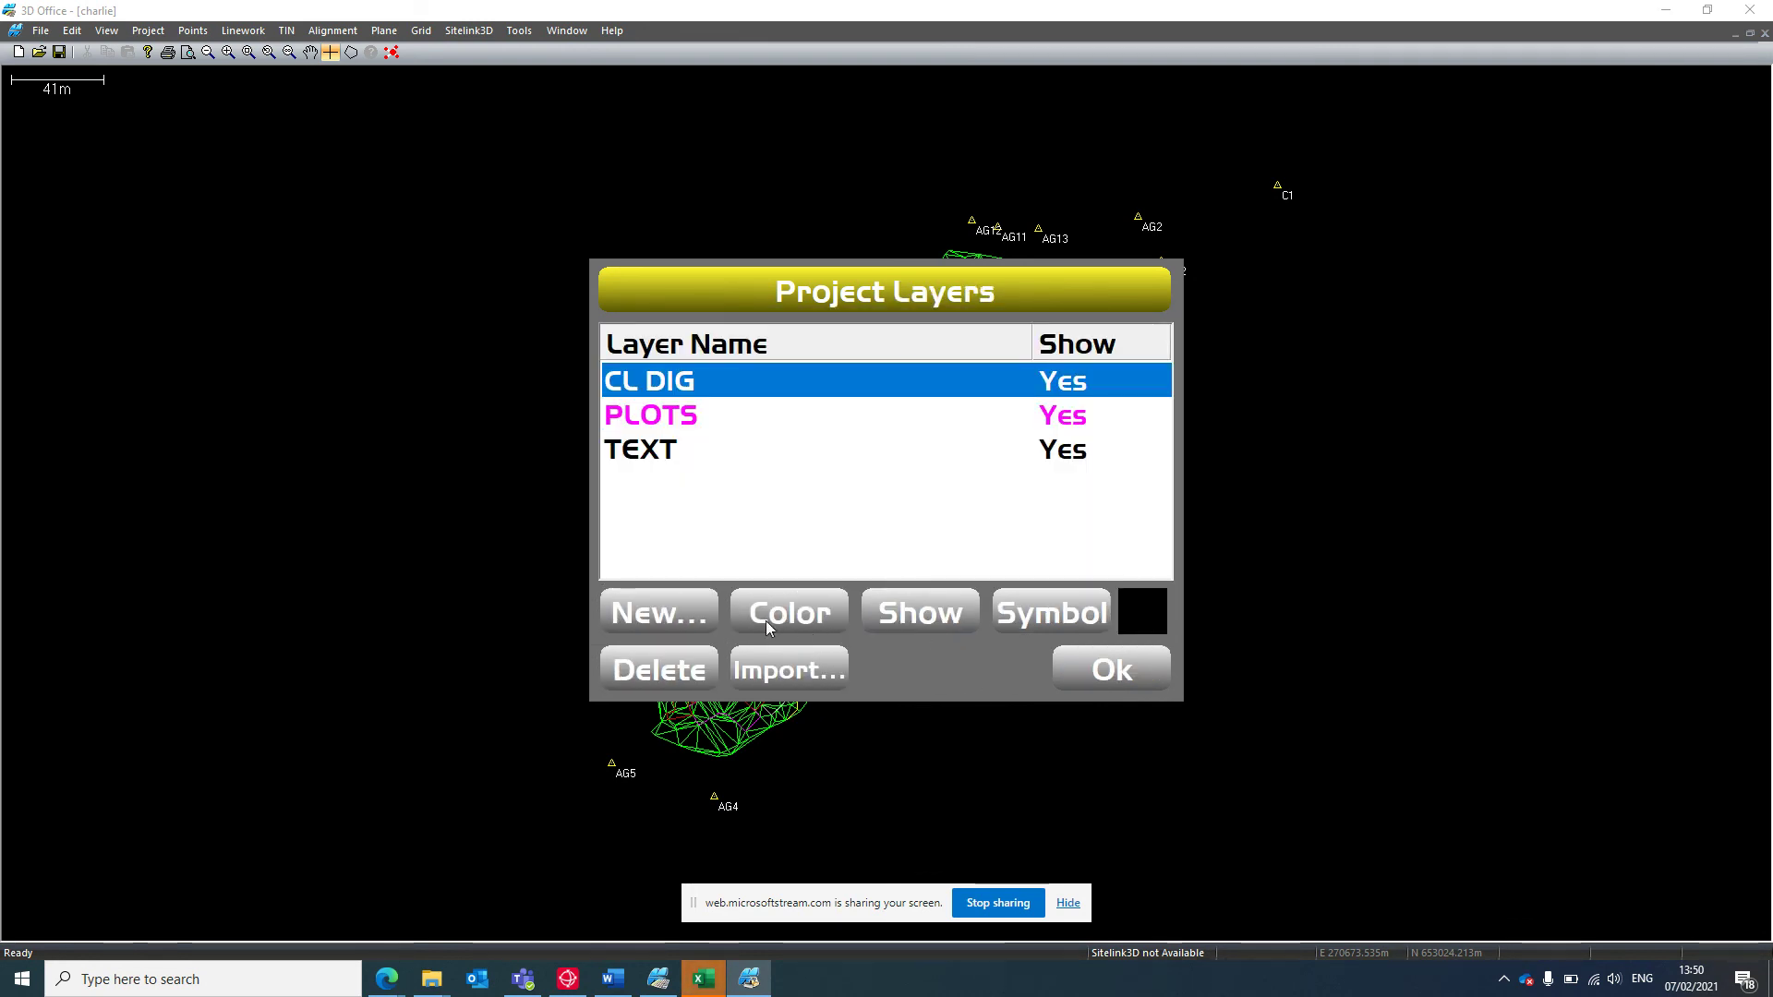
click(1082, 663)
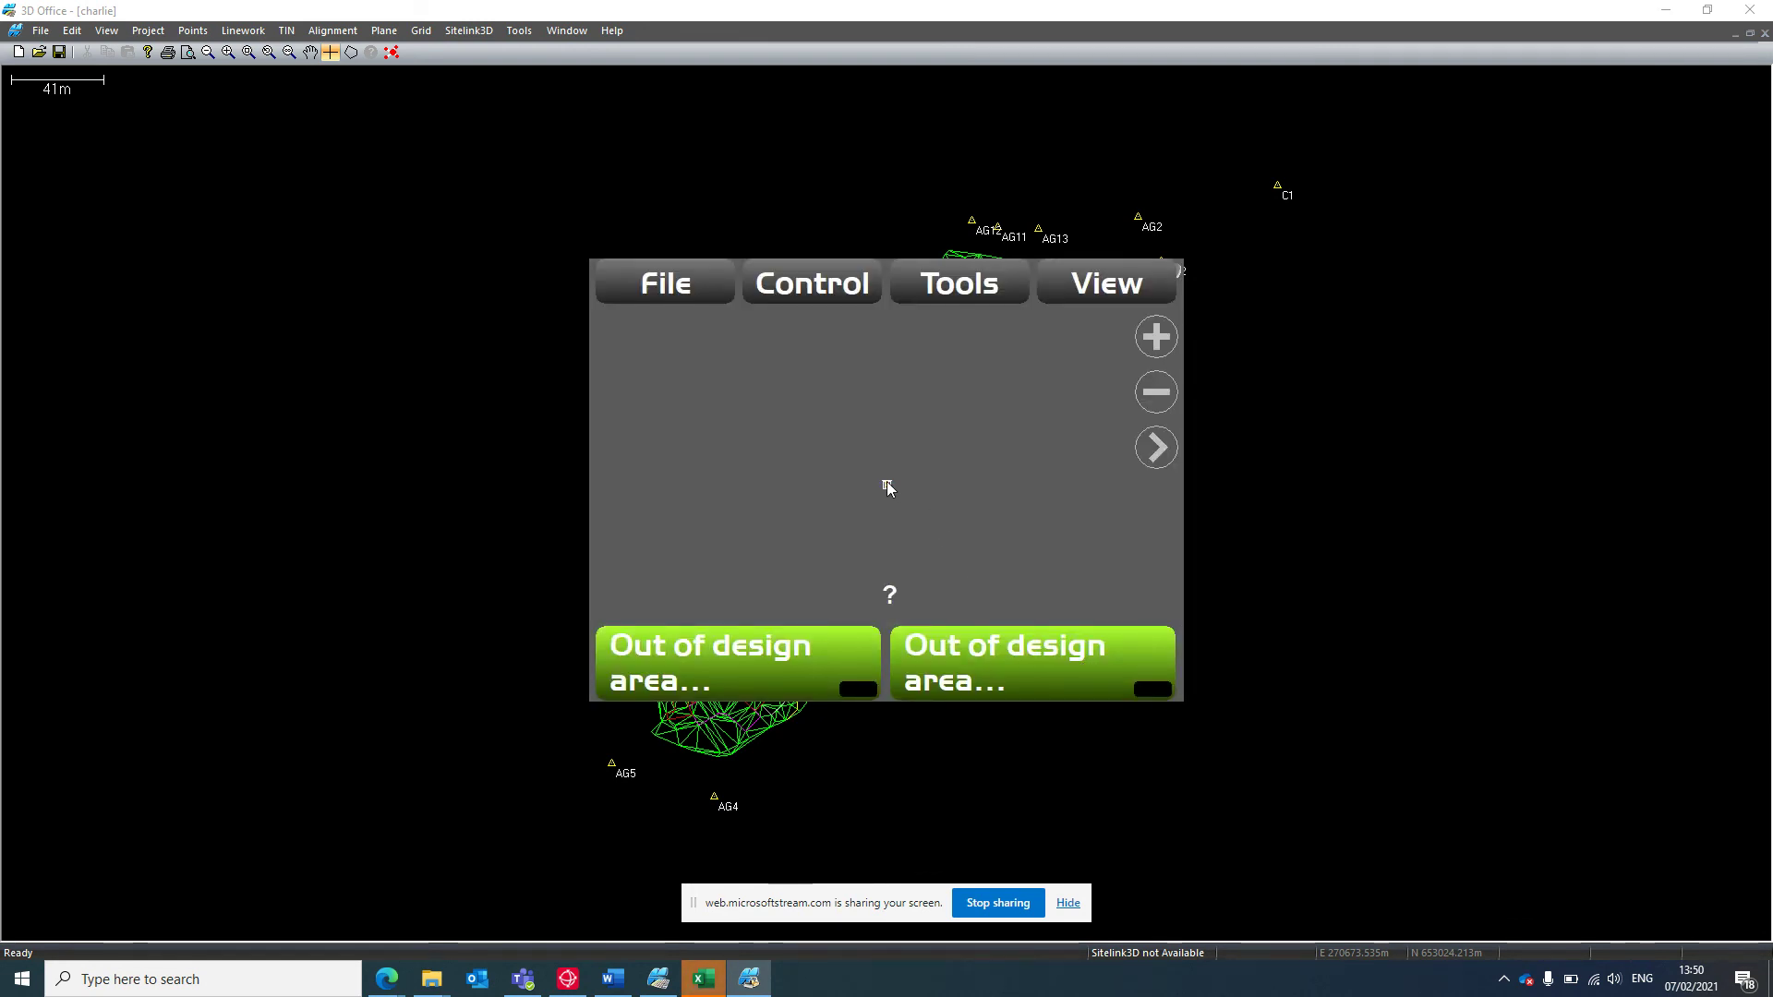
drag(886, 484, 883, 541)
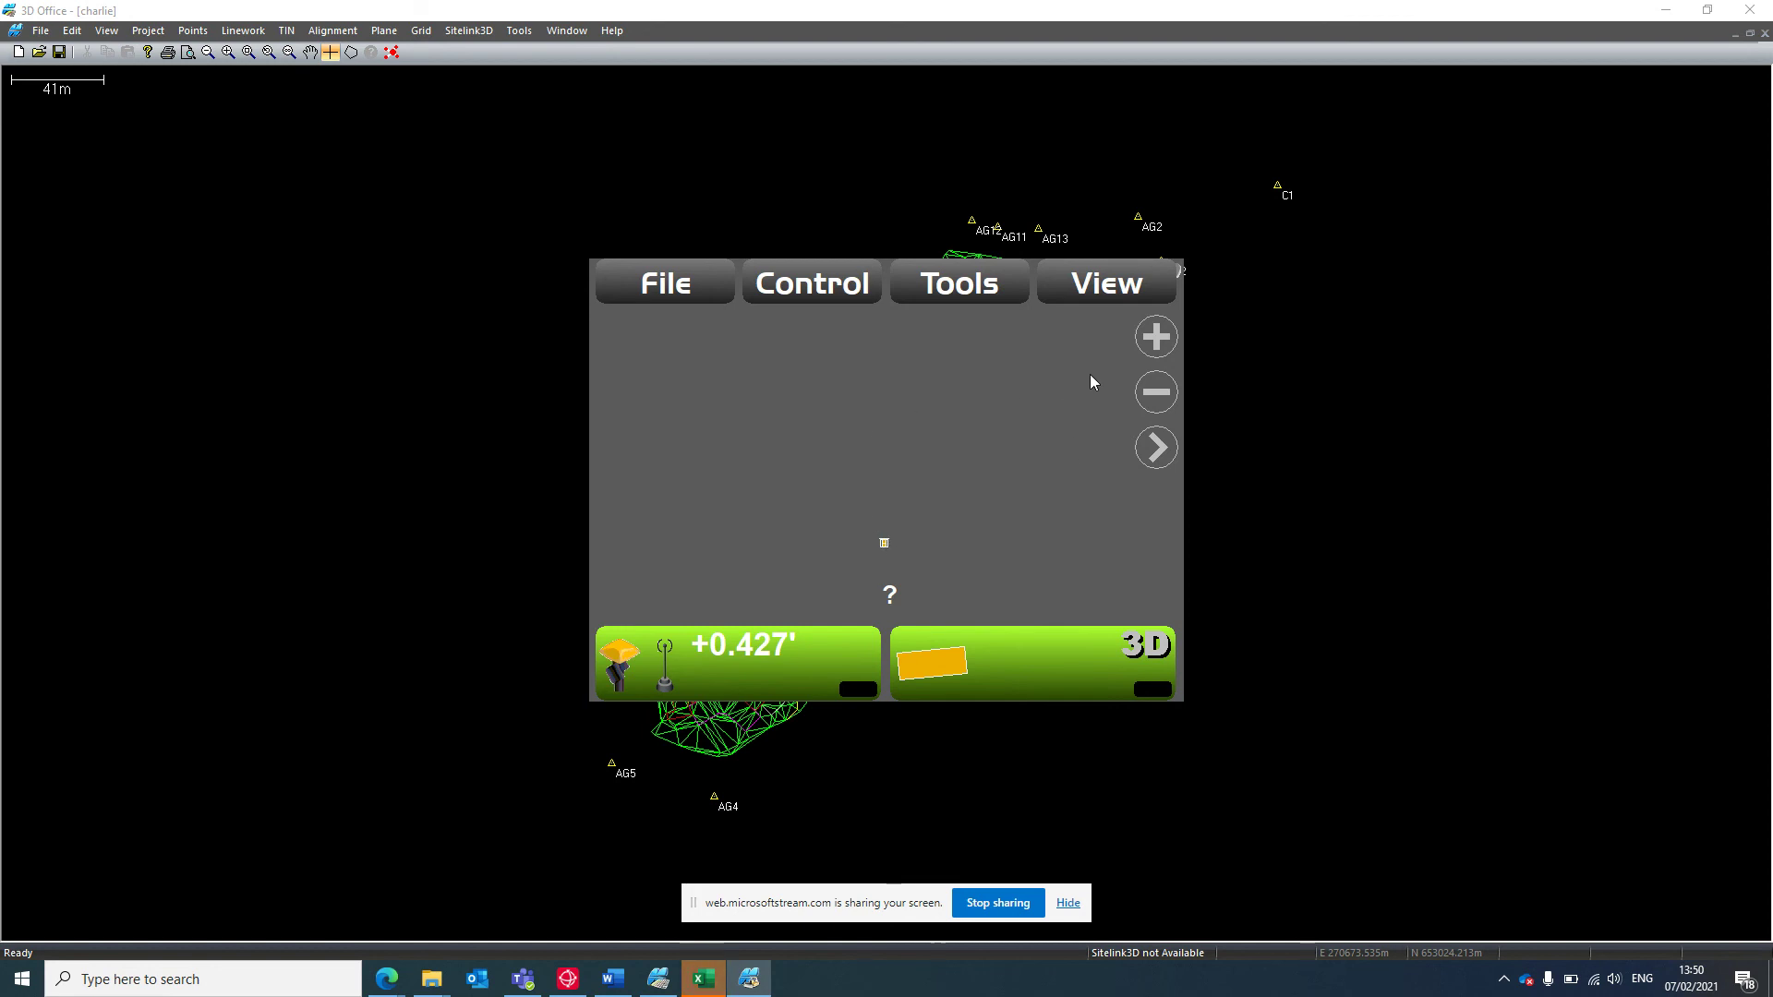